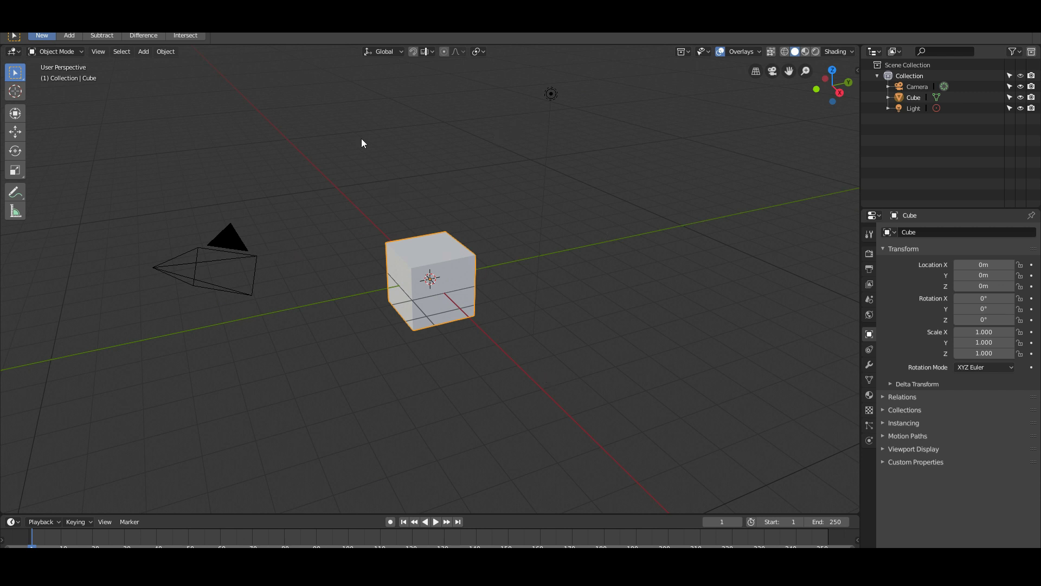
# Step: Delete the default camera and light from the scene, keeping only the cube
pyautogui.click(220, 264)
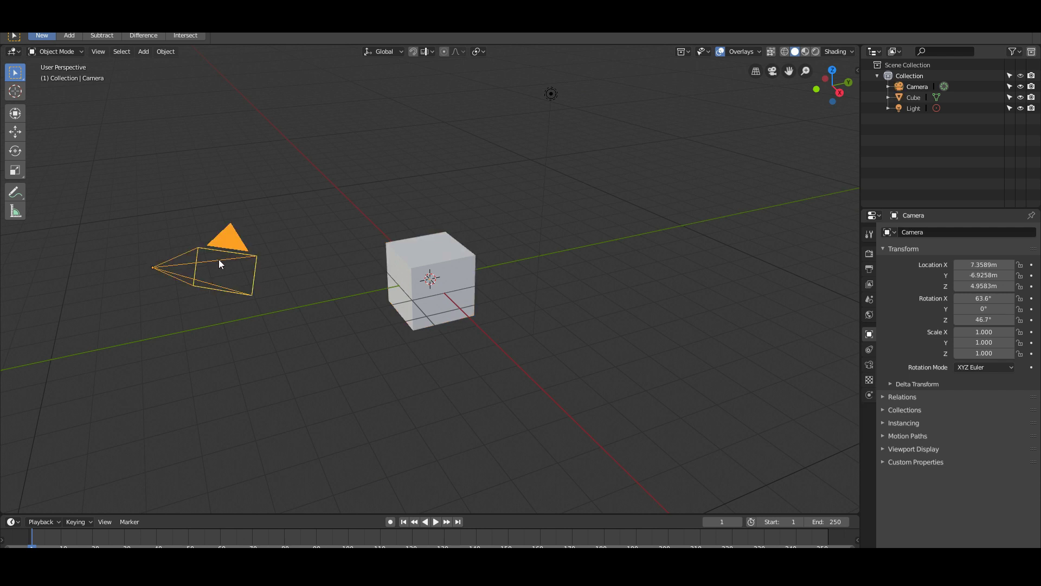
pyautogui.press('x')
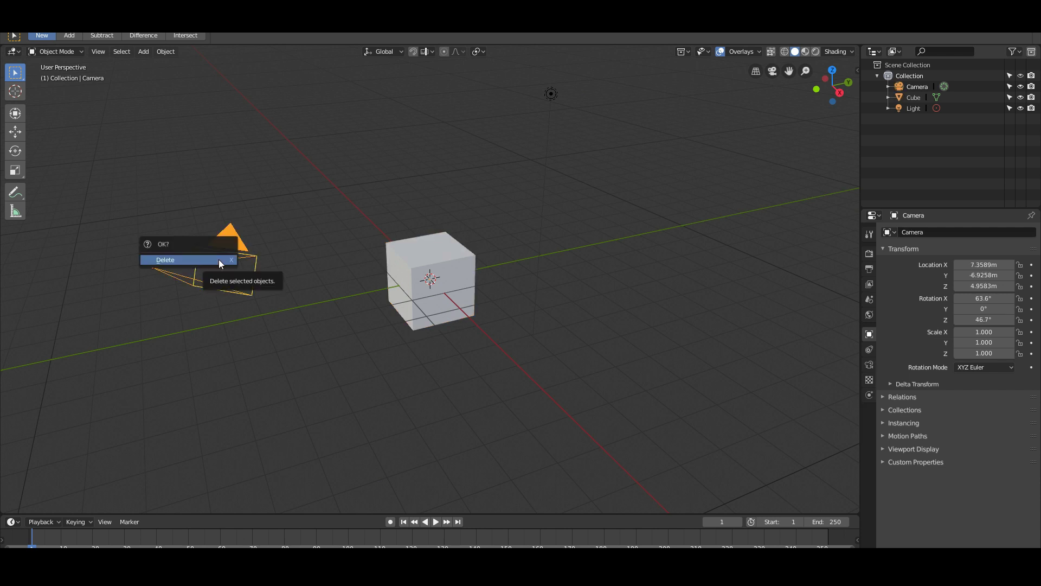
pyautogui.click(219, 261)
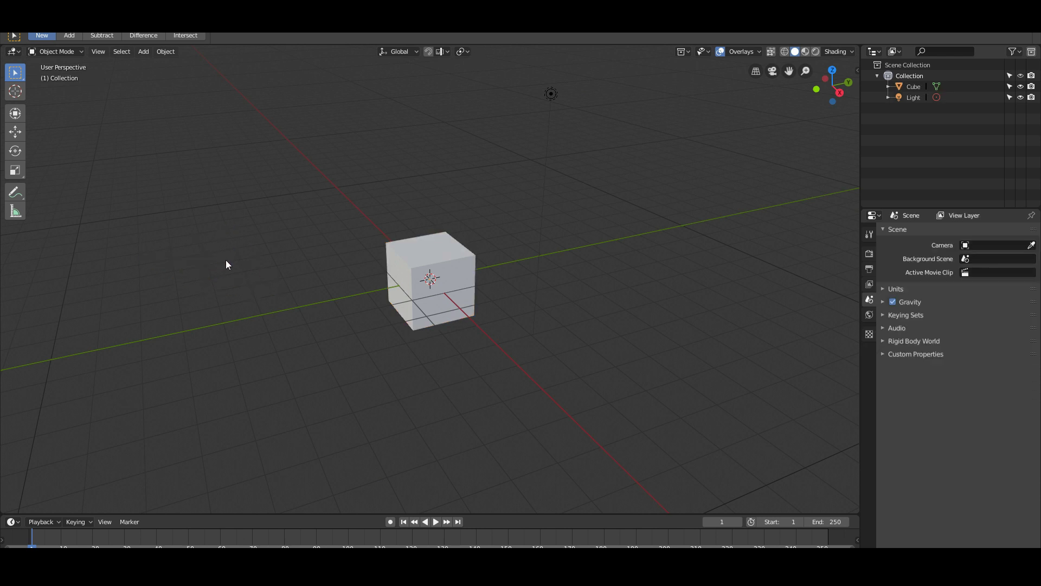
pyautogui.click(551, 96)
pyautogui.press('x')
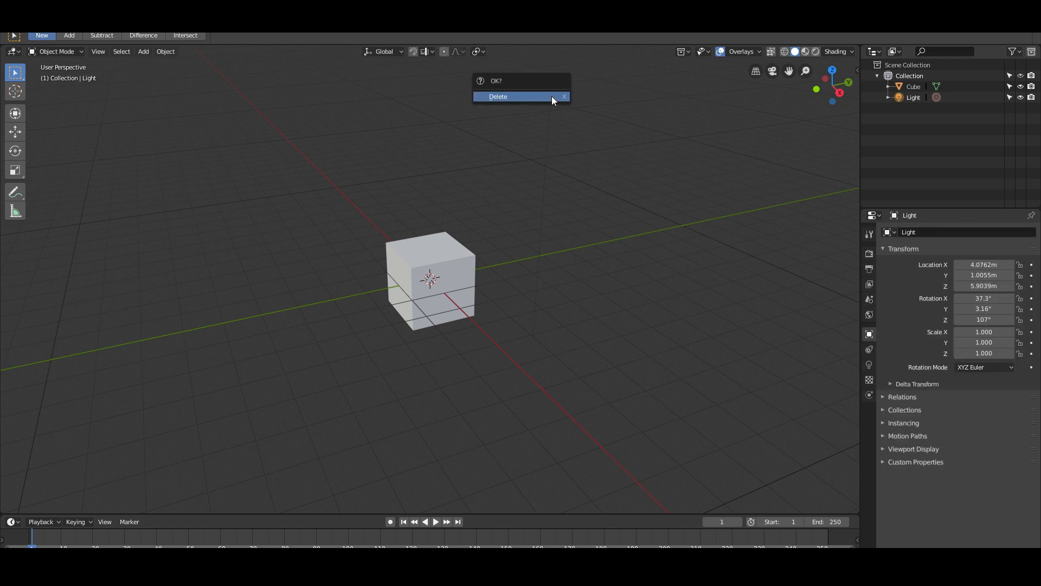
pyautogui.click(552, 97)
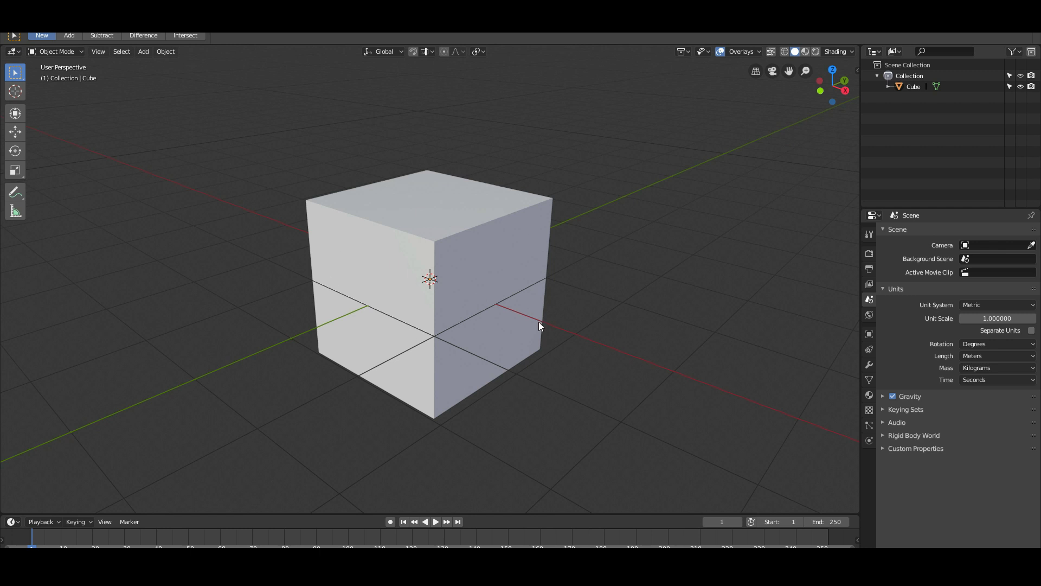
# Step: Select the cube, view it from the top and enter Edit Mode
pyautogui.click(434, 242)
pyautogui.scroll(-2, 434, 240)
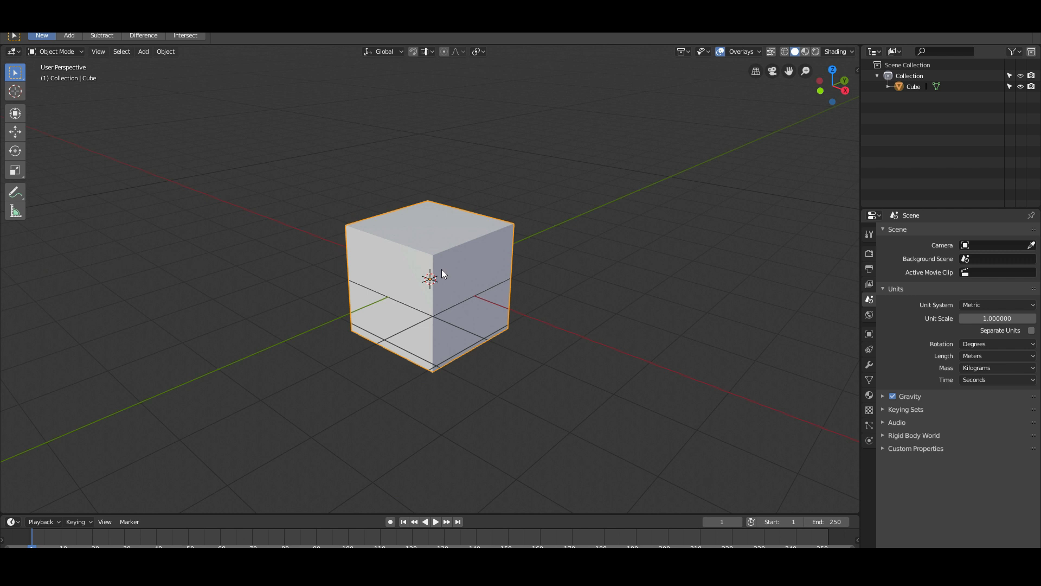
pyautogui.click(99, 51)
pyautogui.moveTo(131, 158)
pyautogui.press('KP_7')
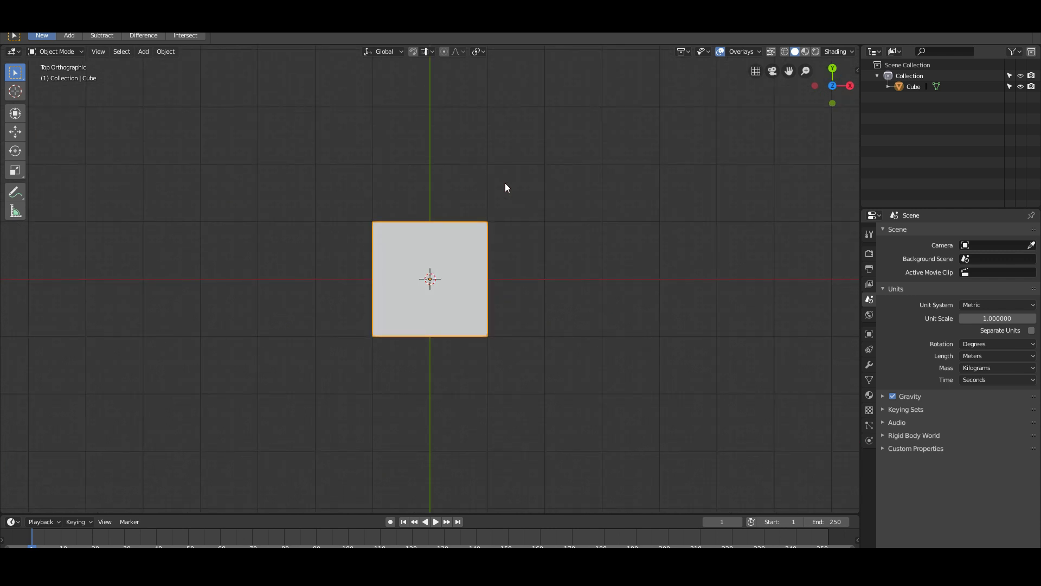
pyautogui.click(45, 52)
pyautogui.click(57, 112)
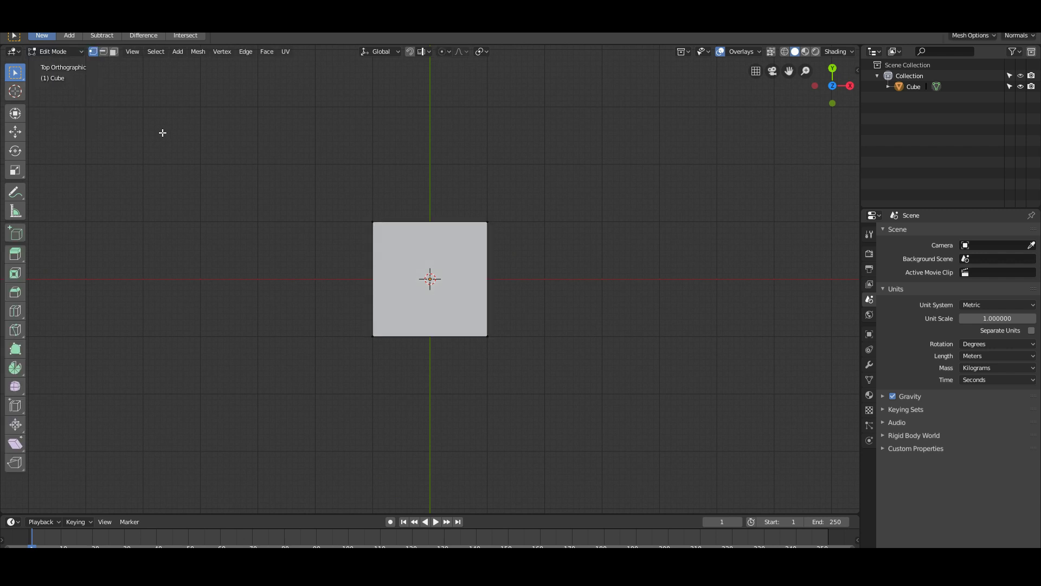
# Step: Toggle the cube repeatedly between Object Mode and Edit Mode, ending in Edit Mode
pyautogui.press('Tab')
pyautogui.press('Tab')
pyautogui.press('Tab')
pyautogui.press('Tab')
pyautogui.press('Tab')
pyautogui.press('Tab')
pyautogui.press('Tab')
pyautogui.press('Tab')
pyautogui.press('Tab')
pyautogui.press('Tab')
# Step: Select the cube's entire mesh and scale it by 0.6 along the Y axis in the top view
pyautogui.moveTo(590, 383); pyautogui.dragTo(534, 268, button='middle')
pyautogui.press('a')
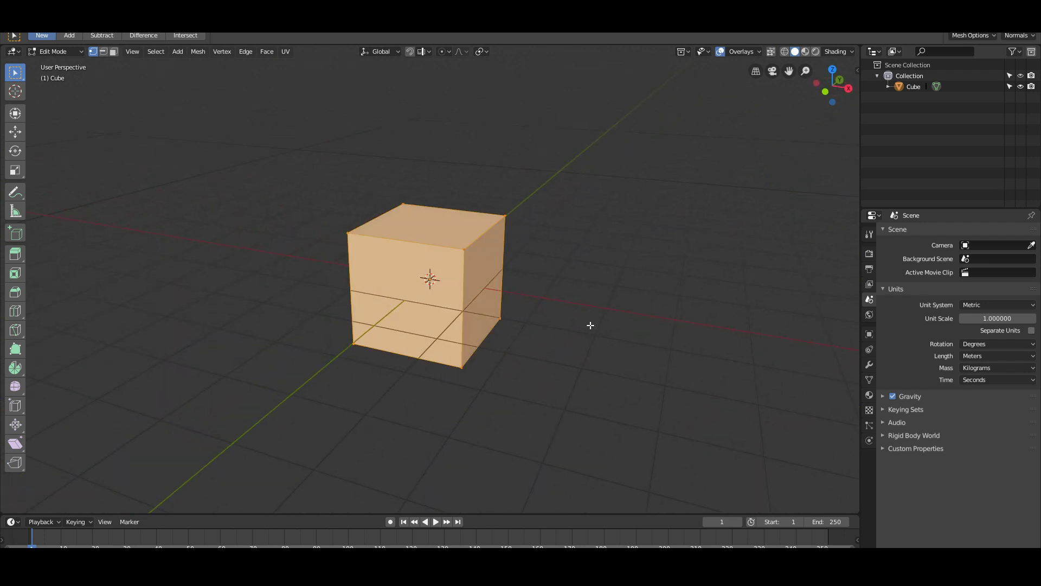
pyautogui.moveTo(591, 324); pyautogui.dragTo(576, 325, button='middle')
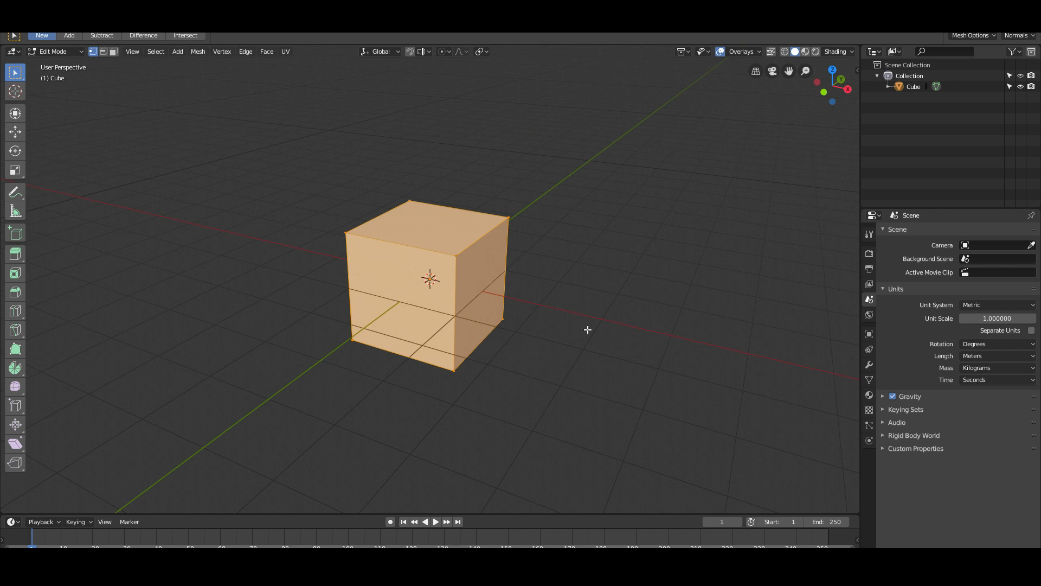
pyautogui.hotkey('alt', 'a')
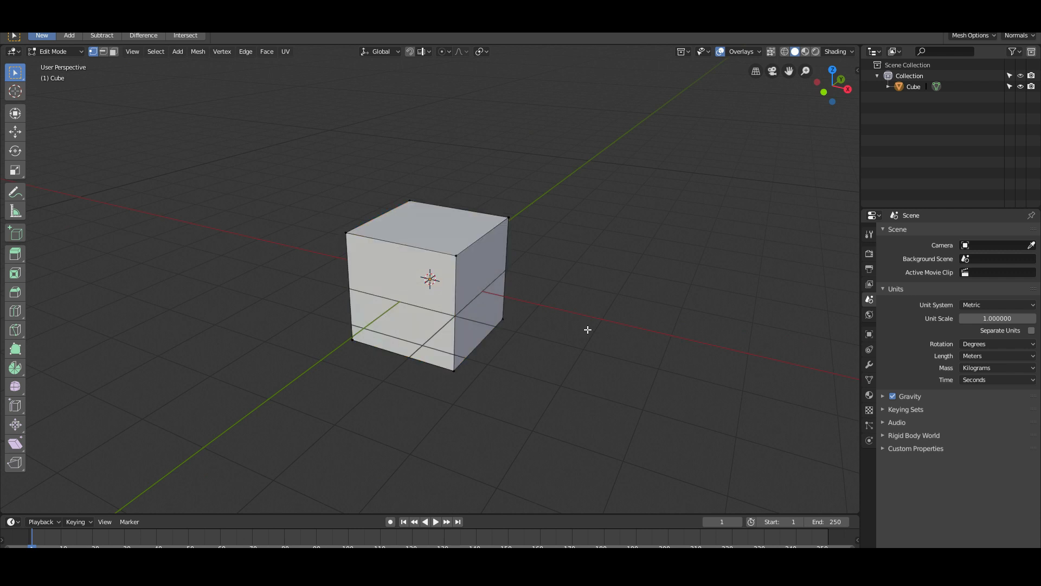
pyautogui.press('a')
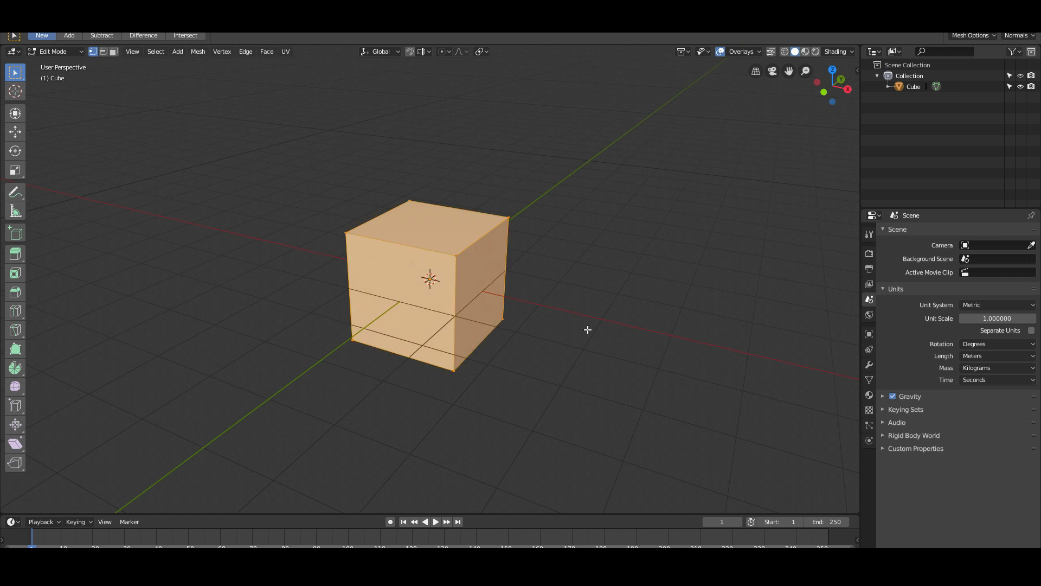
pyautogui.moveTo(574, 326); pyautogui.dragTo(426, 302, button='middle')
pyautogui.press('KP_7')
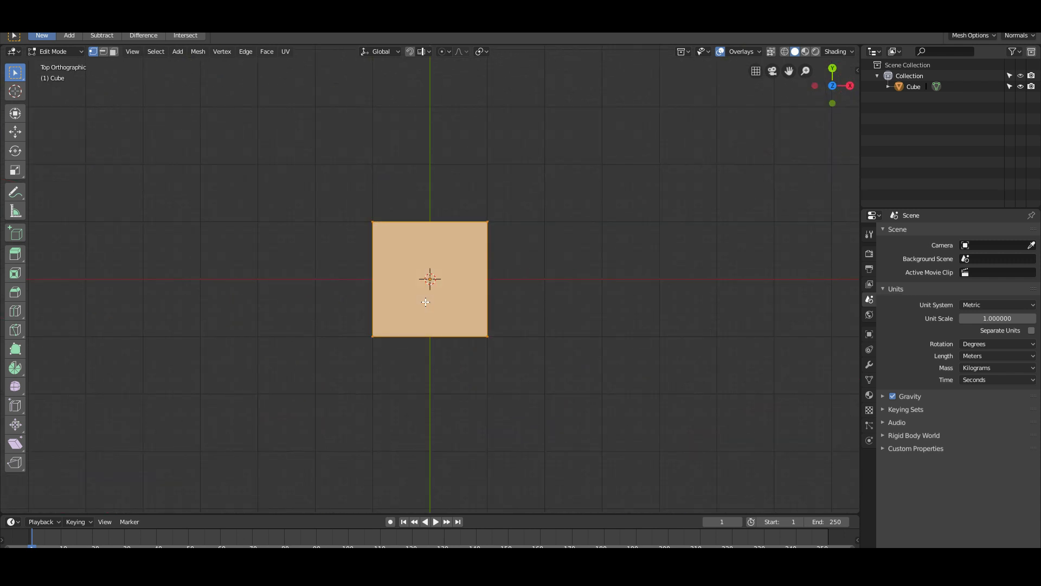
pyautogui.press('s')
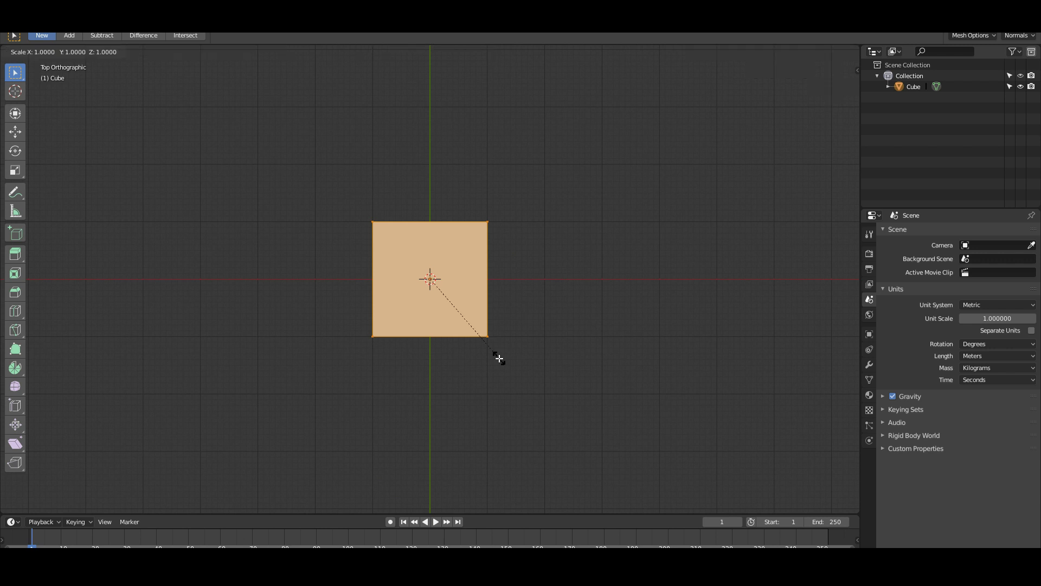
pyautogui.write('y0.6')
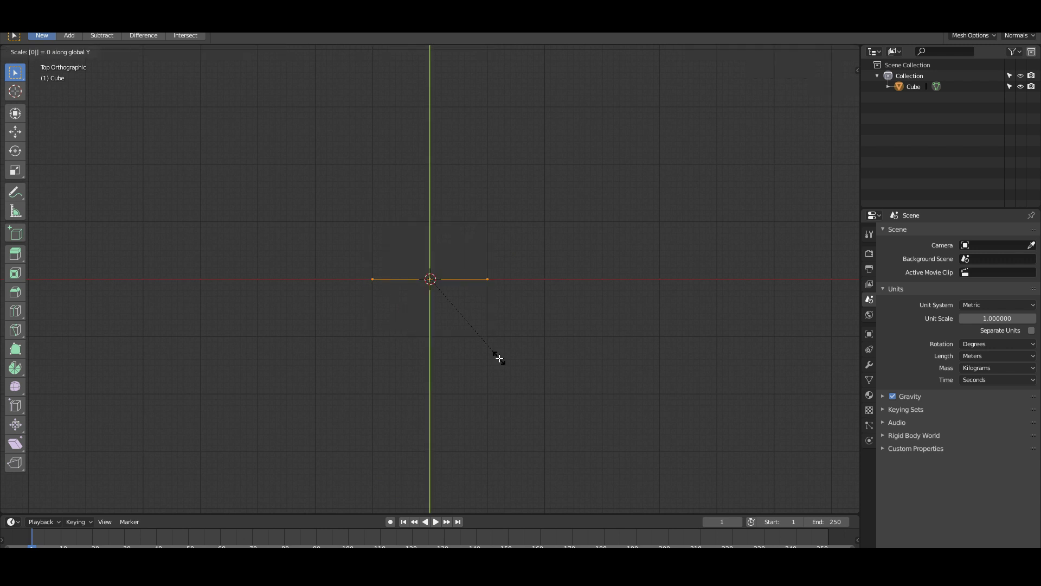
pyautogui.press('Return')
# Step: Try a freehand scale of the mesh along the Y axis and cancel it
pyautogui.scroll(3, 430, 278)
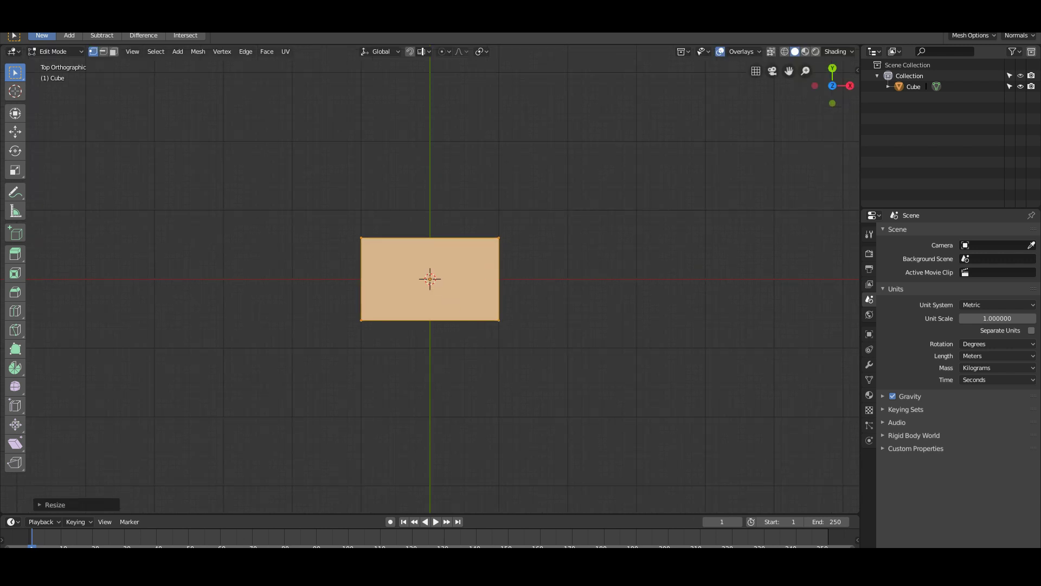
pyautogui.press('s')
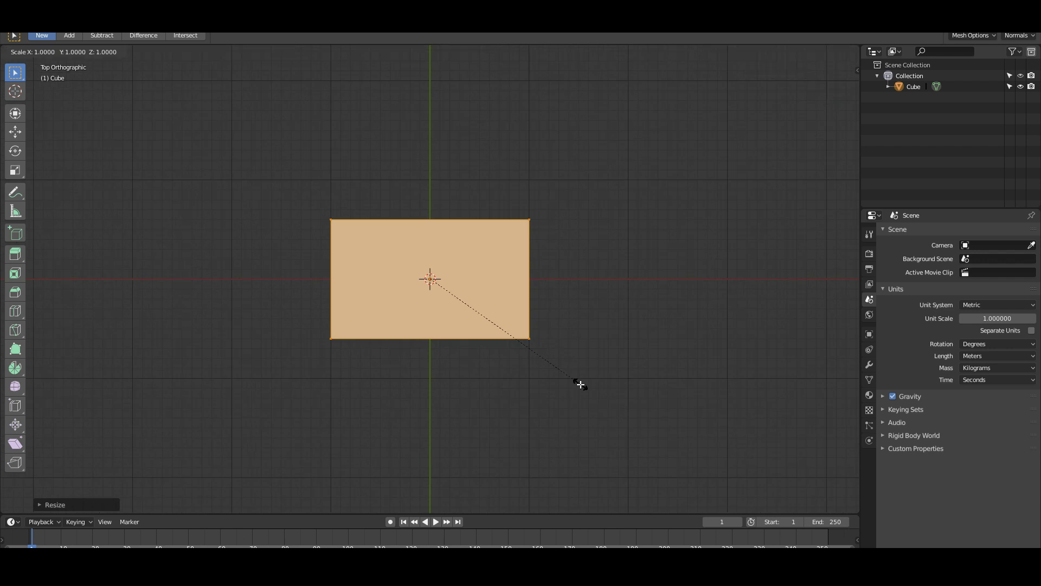
pyautogui.press('y')
pyautogui.press('Escape')
pyautogui.press('s')
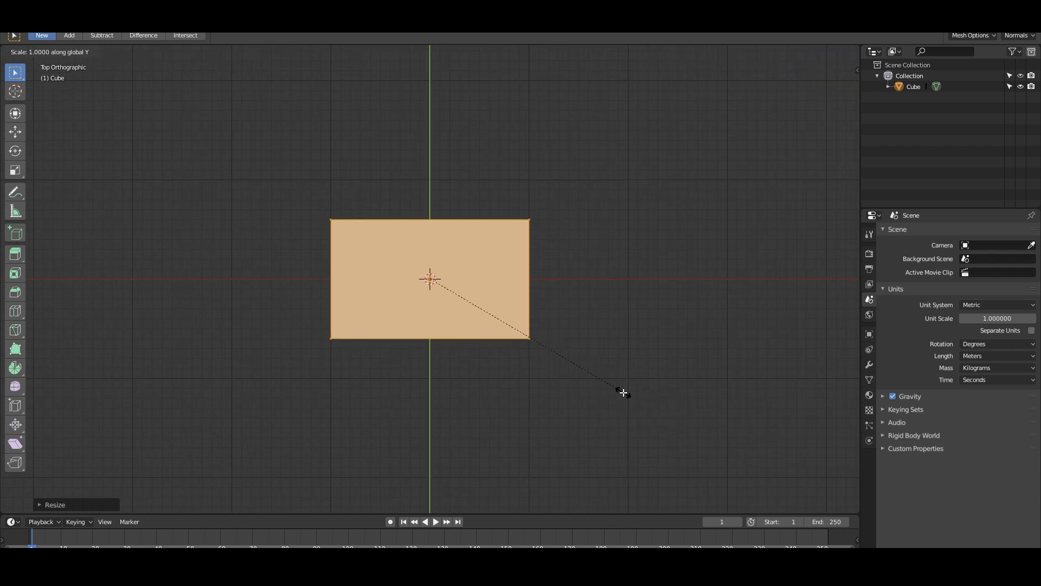
pyautogui.press('y')
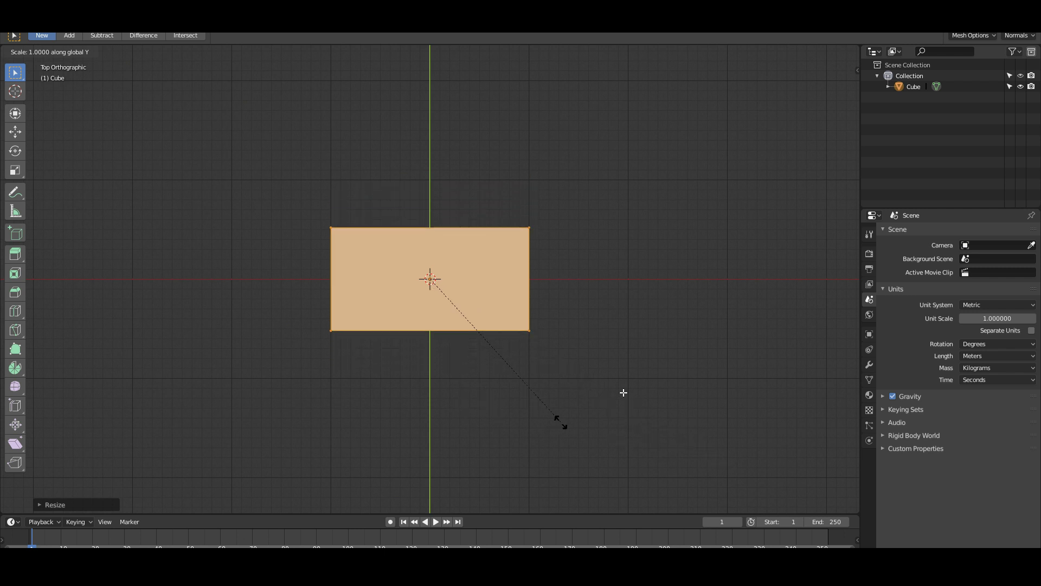
pyautogui.click(558, 420)
# Step: Try scaling the mesh along the Y axis by factors of 2 and 5, cancelling both
pyautogui.scroll(-2, 570, 421)
pyautogui.press('s')
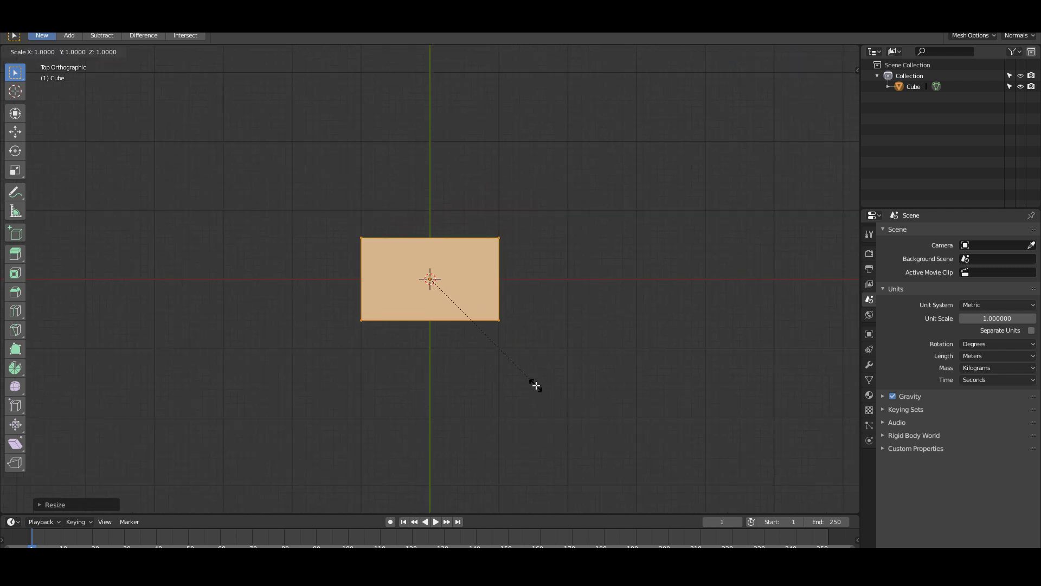
pyautogui.press('y')
pyautogui.press('2')
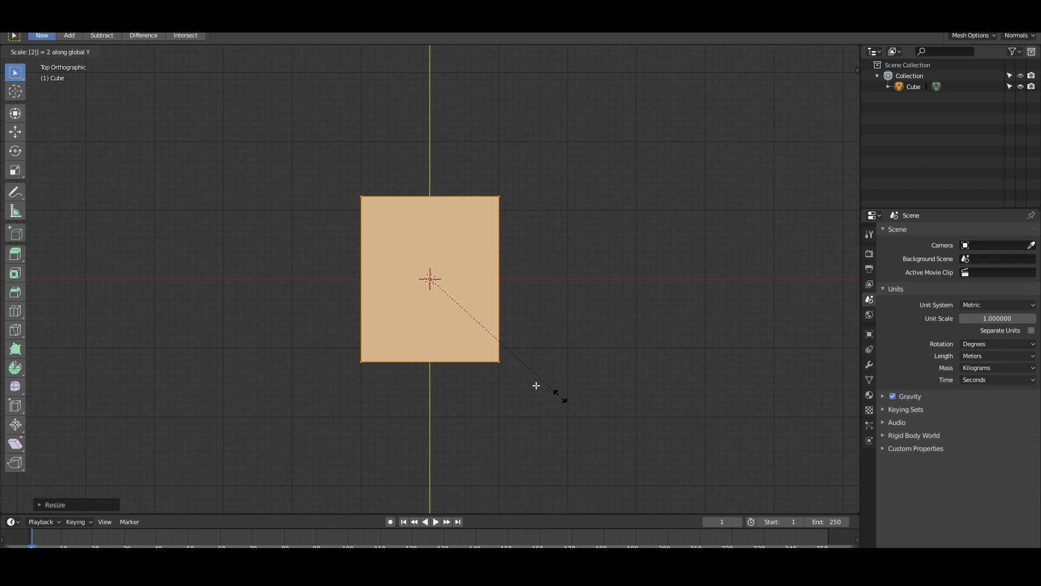
pyautogui.press('Escape')
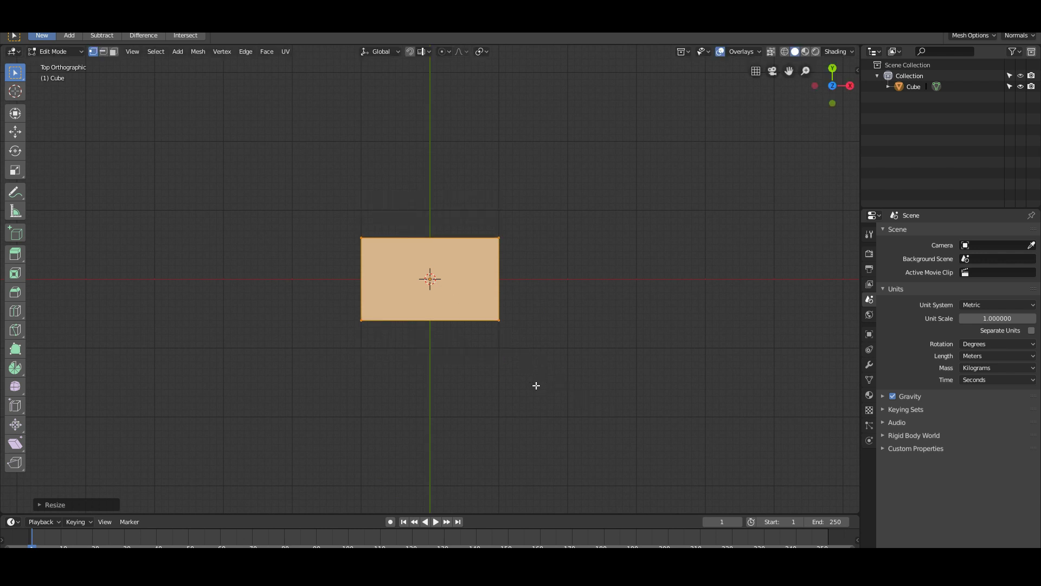
pyautogui.press('s')
pyautogui.press('y')
pyautogui.press('5')
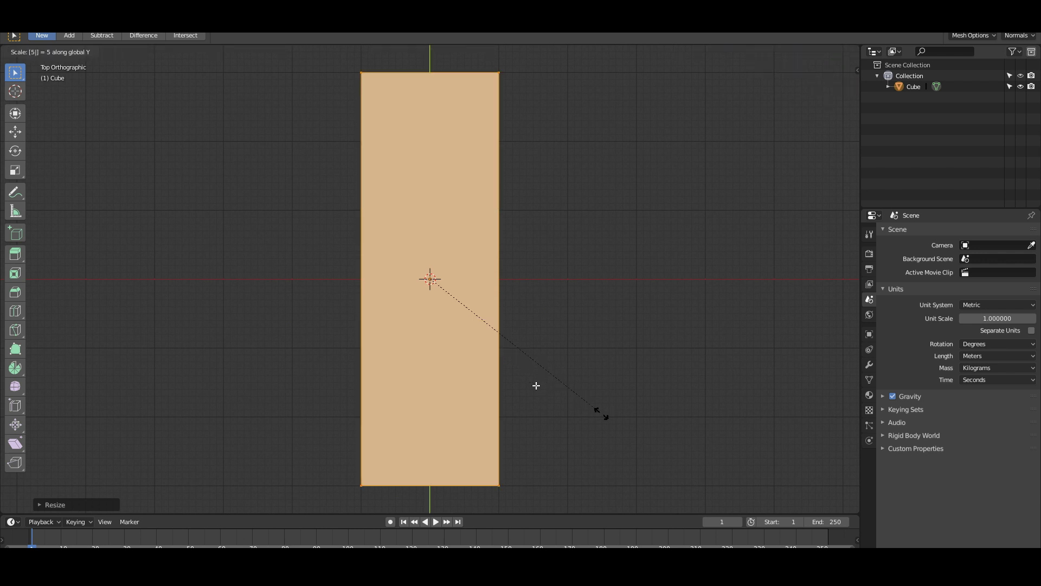
pyautogui.press('Escape')
pyautogui.scroll(1, 537, 385)
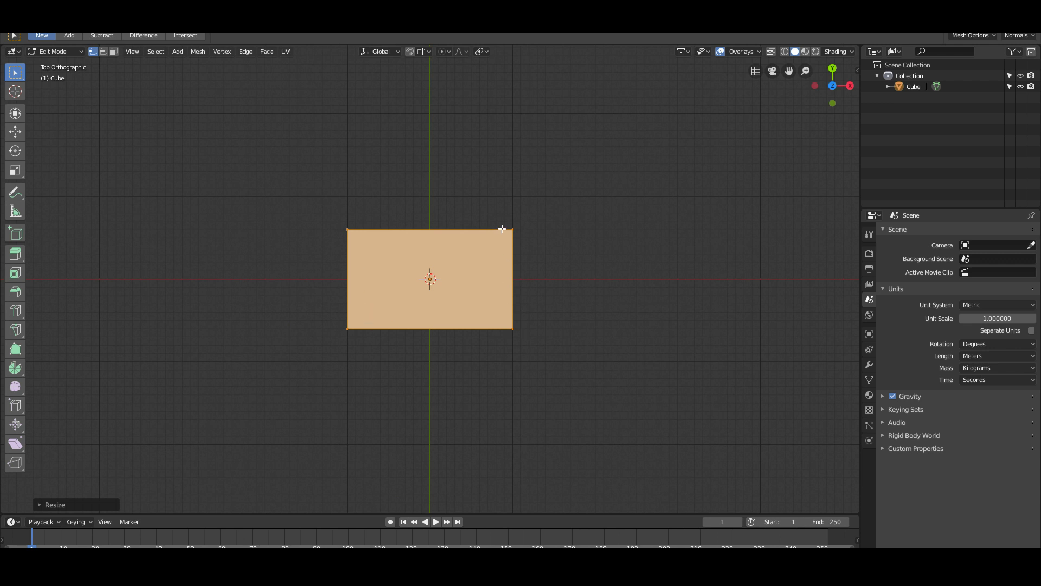
pyautogui.scroll(4, 375, 284)
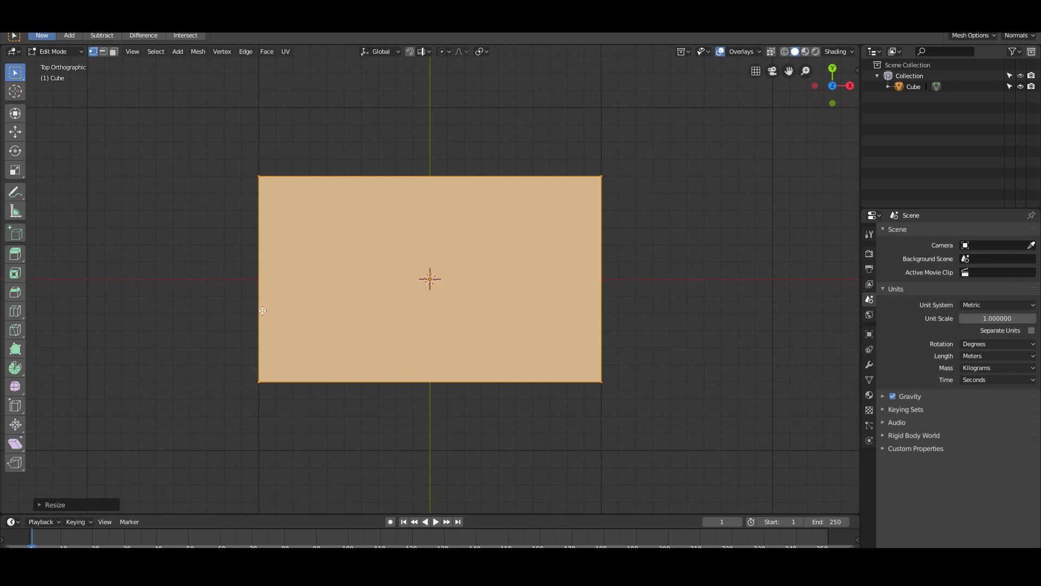
pyautogui.scroll(-2, 548, 361)
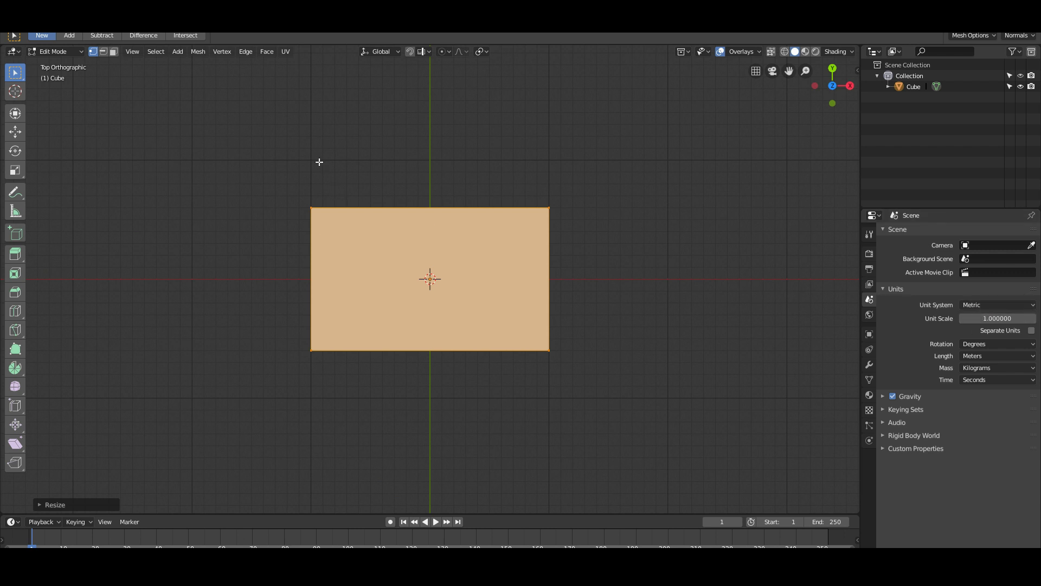
pyautogui.scroll(-1, 320, 161)
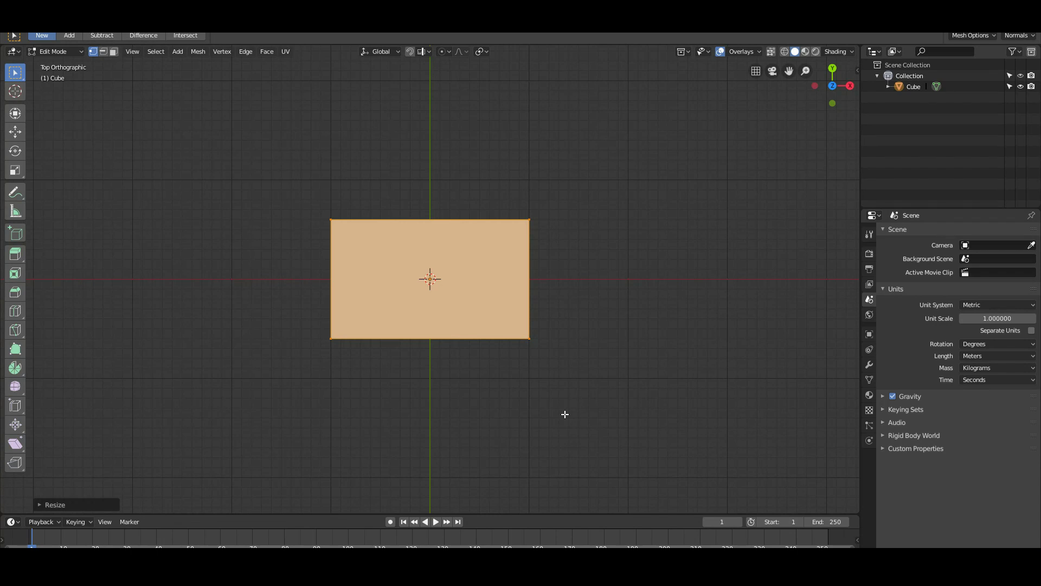
# Step: Flatten the mesh into a thin slab in the front view by scaling it by 0.02 along the Z axis
pyautogui.press('KP_1')
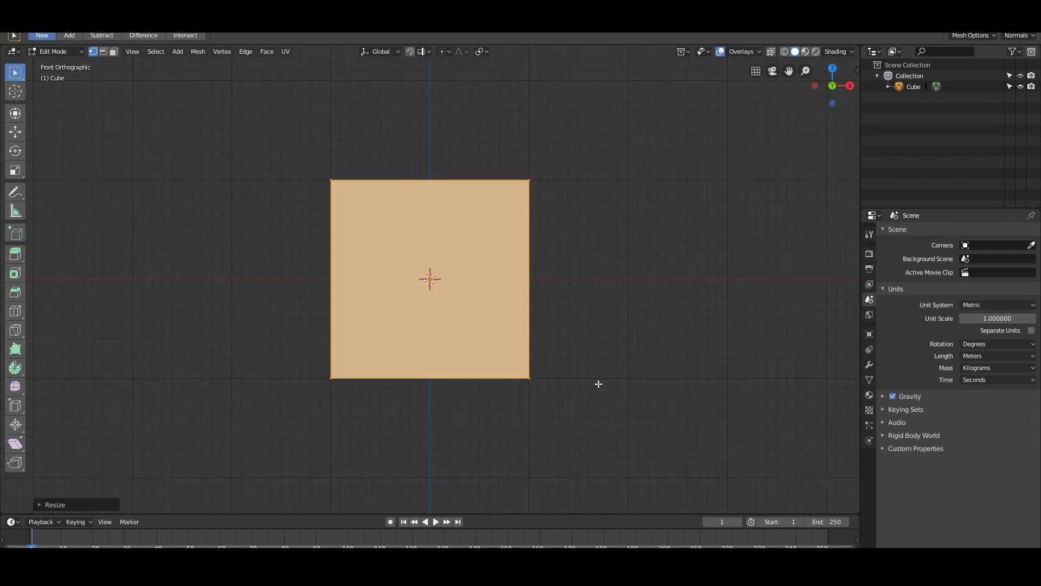
pyautogui.click(130, 53)
pyautogui.moveTo(169, 155)
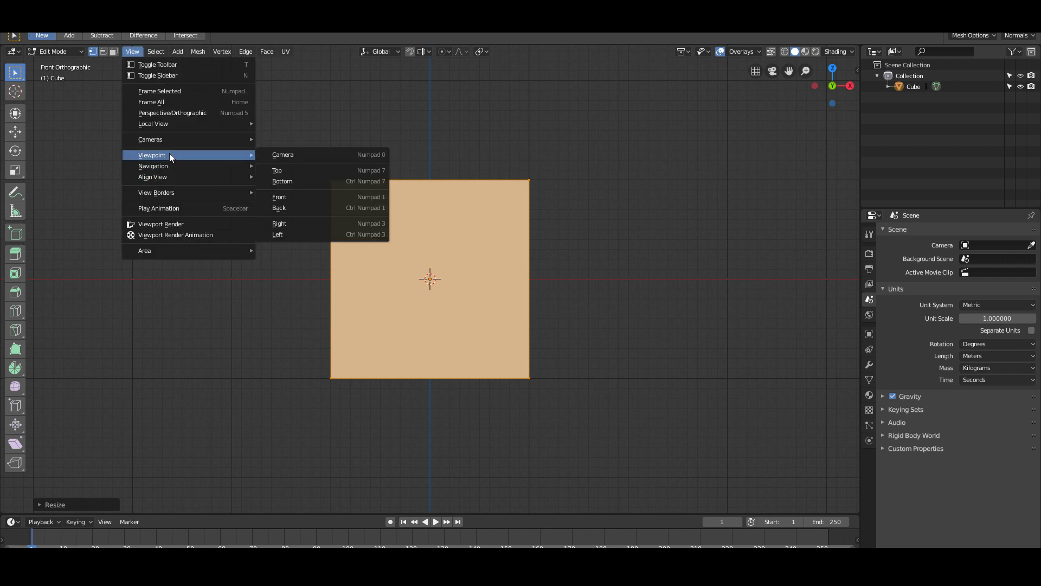
pyautogui.click(279, 198)
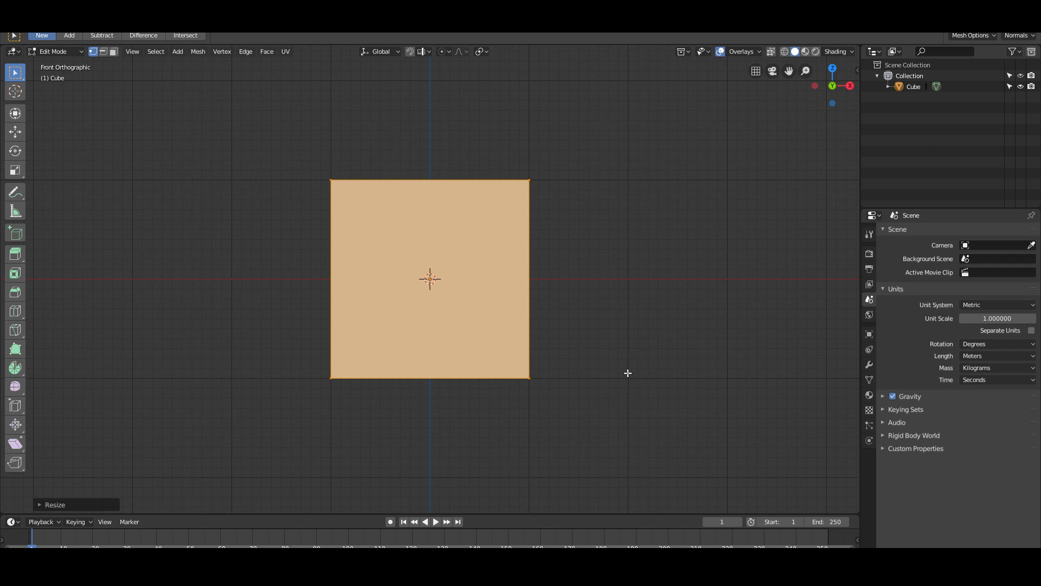
pyautogui.press('z')
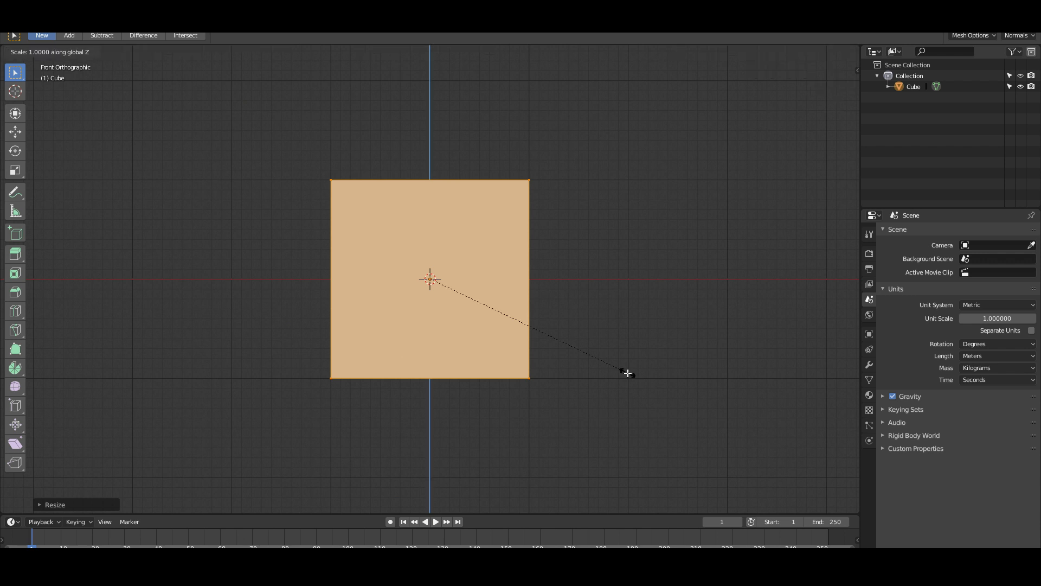
pyautogui.write('0.02')
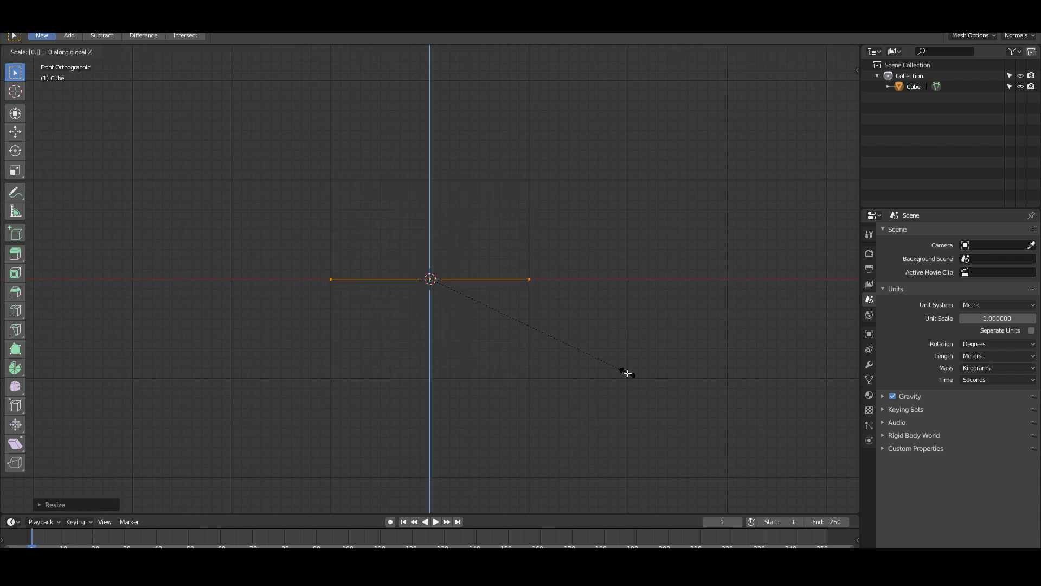
pyautogui.press('Return')
pyautogui.scroll(2, 444, 258)
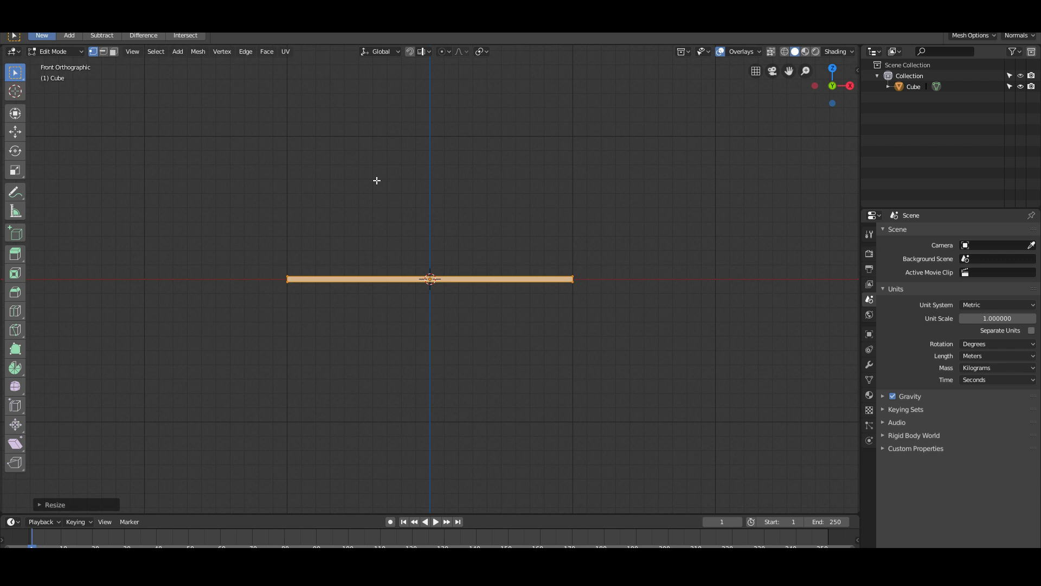
pyautogui.press('g')
pyautogui.press('z')
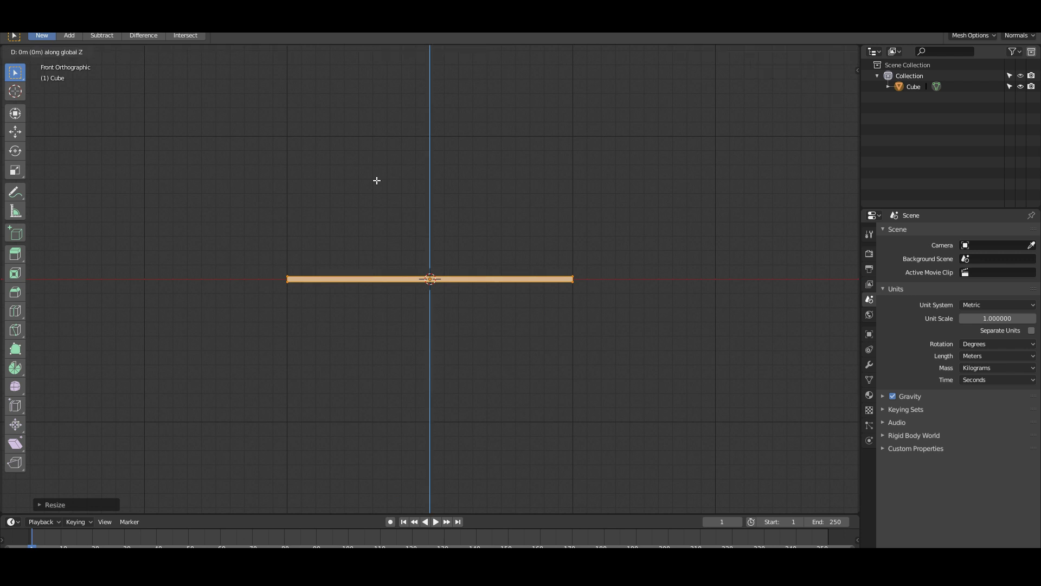
pyautogui.write('.75')
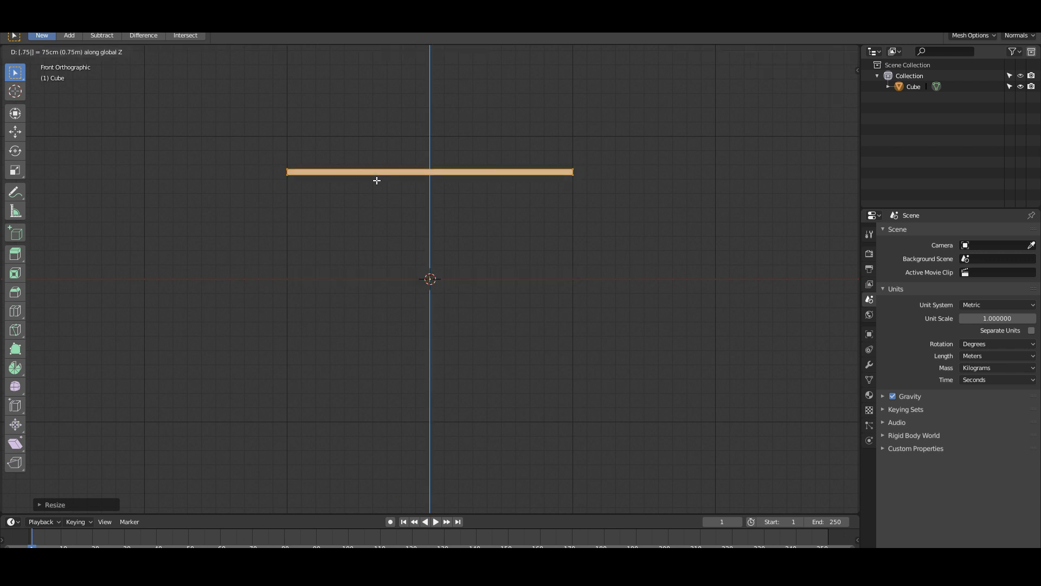
pyautogui.press('Escape')
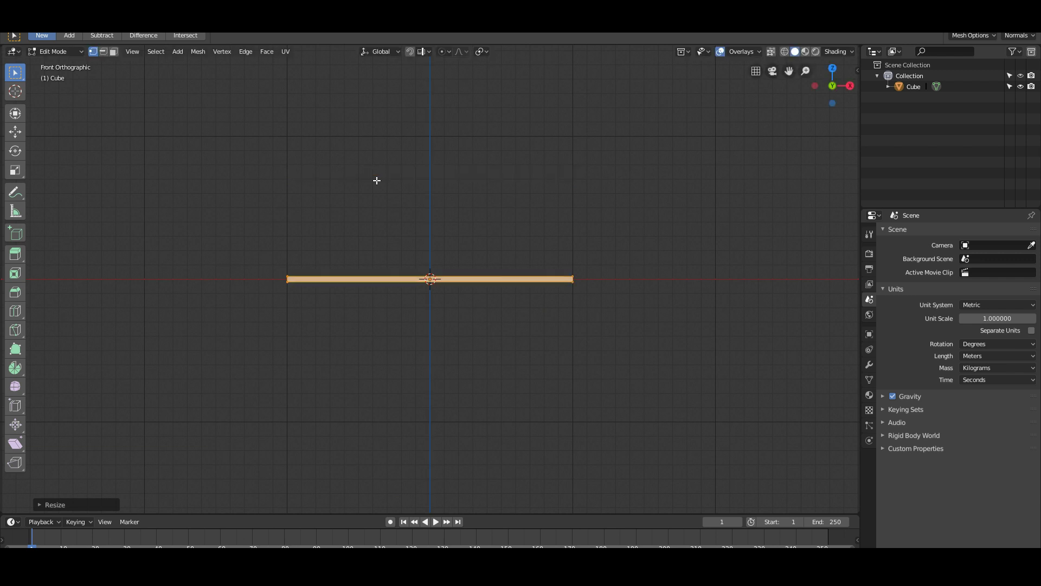
# Step: Raise the slab by 0.7 m along the Z axis
pyautogui.write('gz.7')
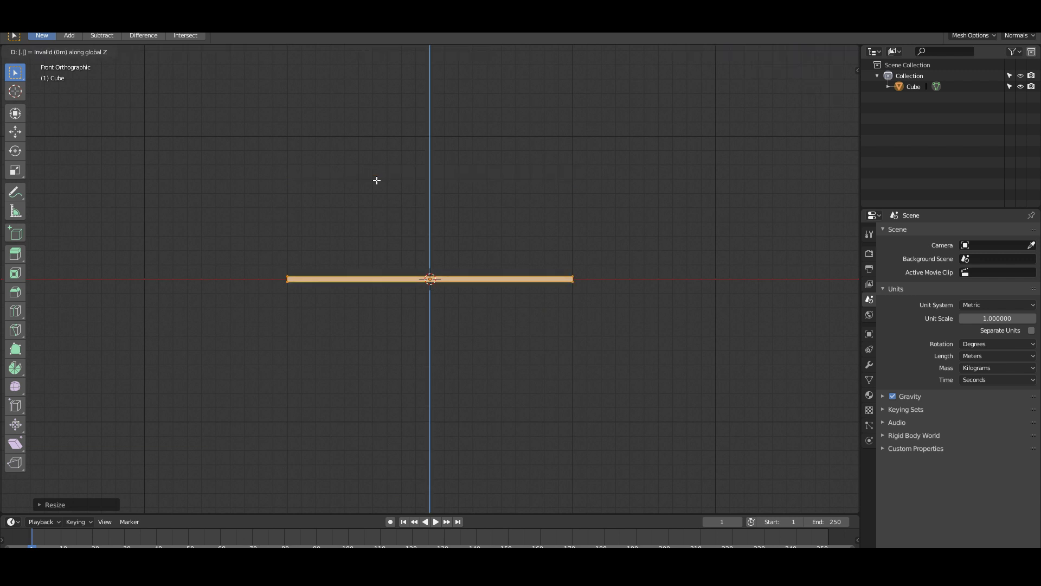
pyautogui.press('Return')
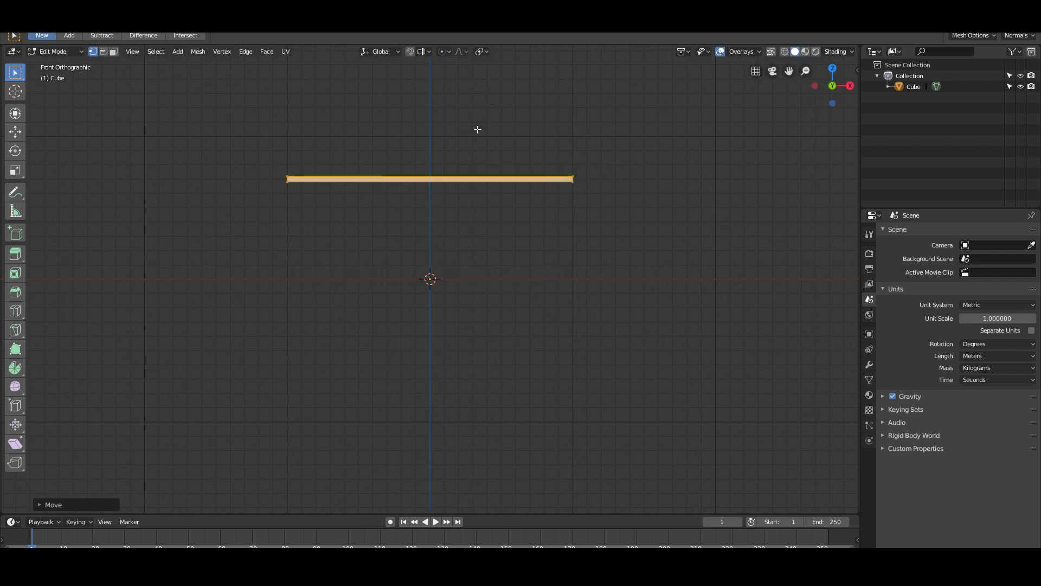
# Step: Examine the raised slab from above, from below and in the front view
pyautogui.moveTo(515, 190); pyautogui.dragTo(531, 212, button='middle')
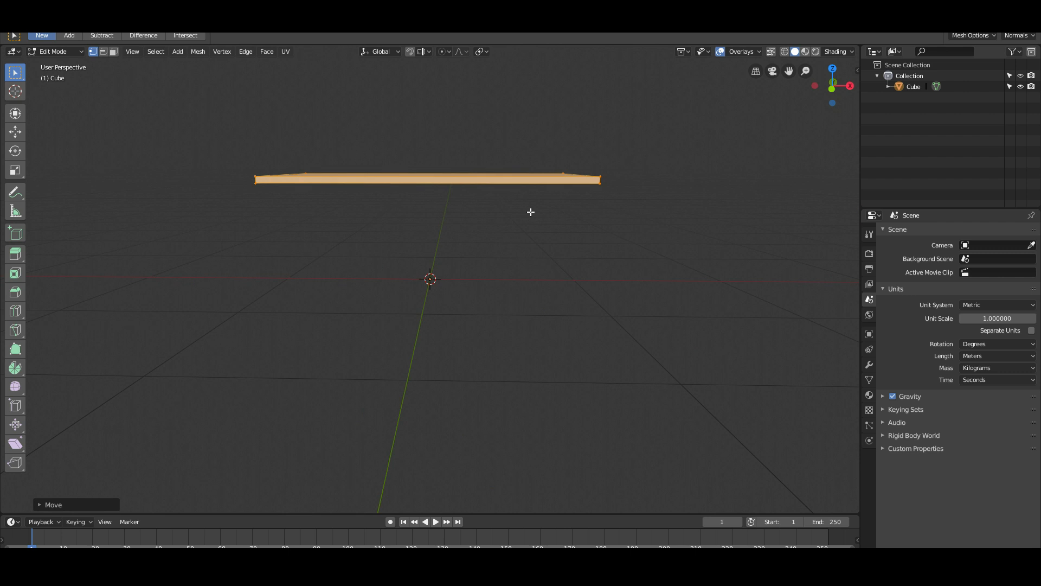
pyautogui.press('KP_1')
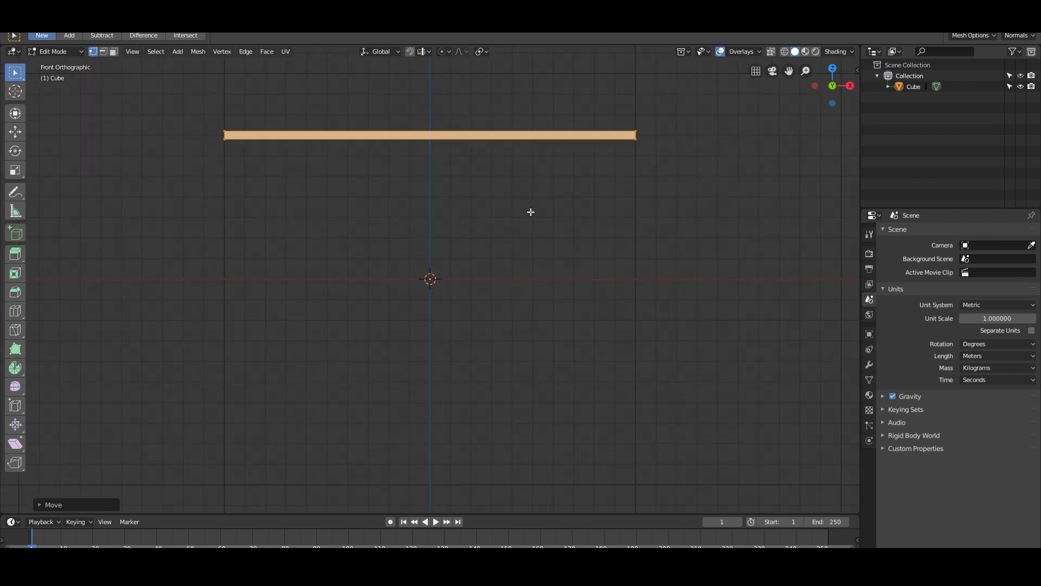
pyautogui.moveTo(541, 184); pyautogui.dragTo(515, 204, button='middle')
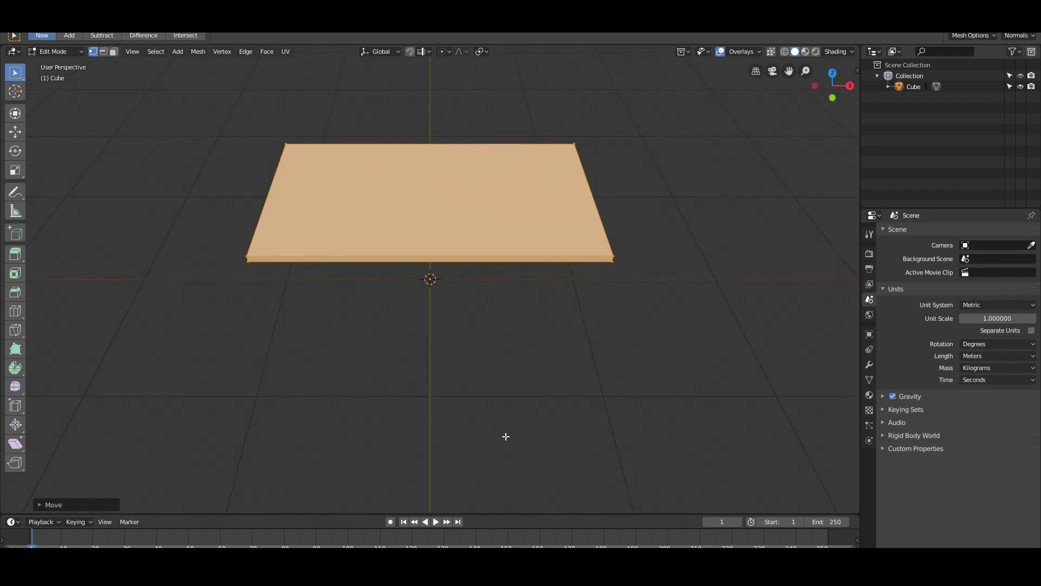
pyautogui.moveTo(474, 426); pyautogui.dragTo(472, 360, button='middle')
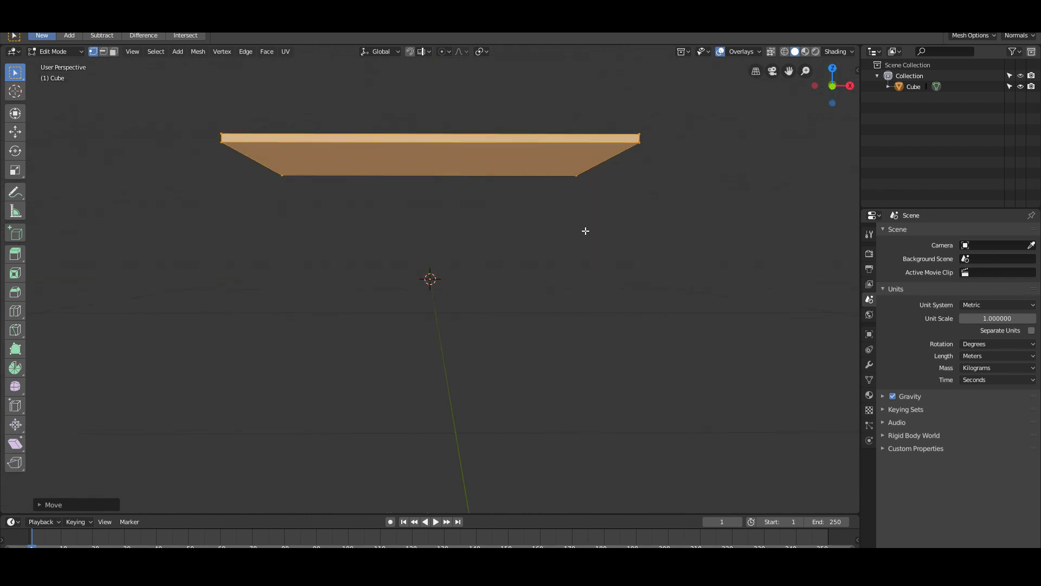
pyautogui.moveTo(584, 195); pyautogui.dragTo(577, 259, button='middle')
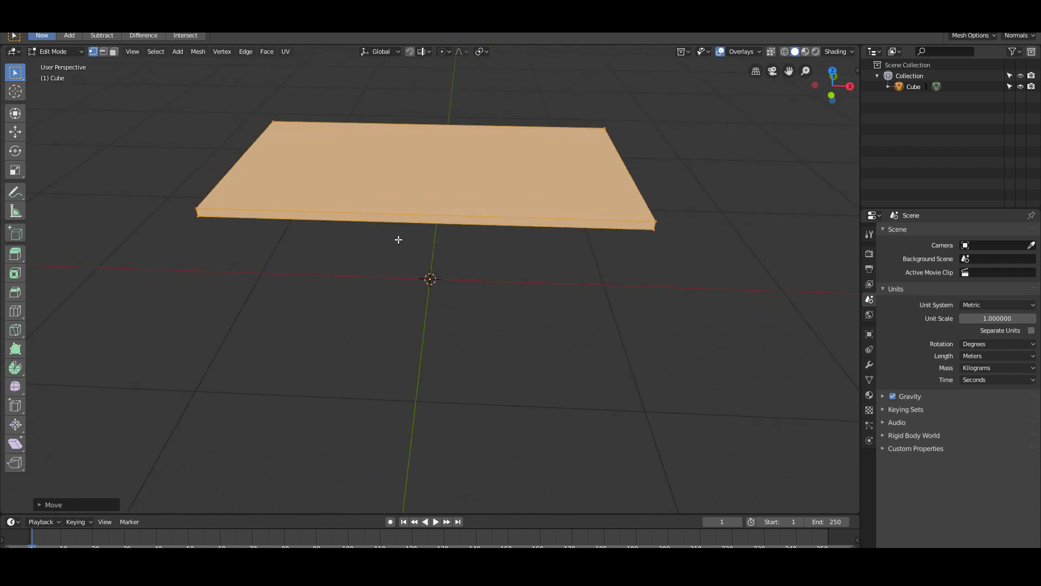
pyautogui.moveTo(397, 237); pyautogui.dragTo(412, 245, button='middle')
pyautogui.press('KP_1')
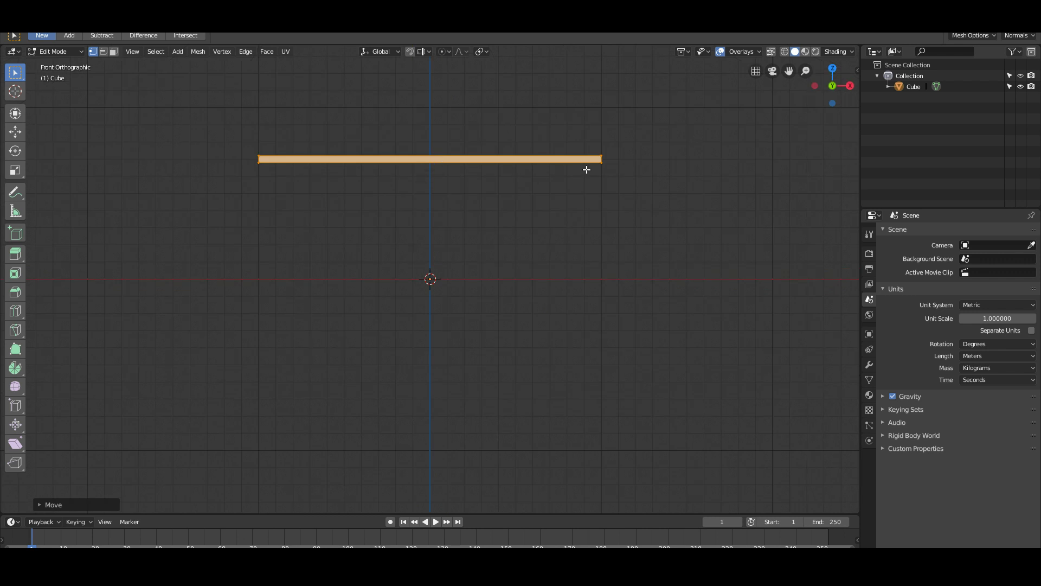
pyautogui.moveTo(580, 173); pyautogui.dragTo(599, 147, button='middle')
pyautogui.moveTo(380, 249); pyautogui.dragTo(453, 222, button='middle')
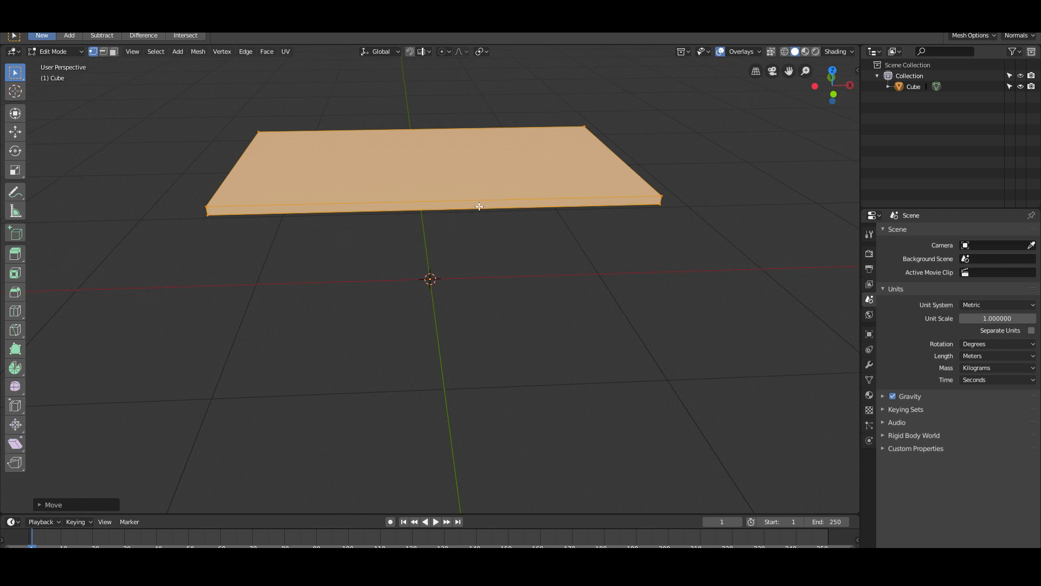
# Step: Add a single centred loop cut across the slab, splitting its length into two equal halves
pyautogui.keyDown('shift'); pyautogui.moveTo(437, 214); pyautogui.dragTo(433, 269, button='middle'); pyautogui.keyUp('shift')
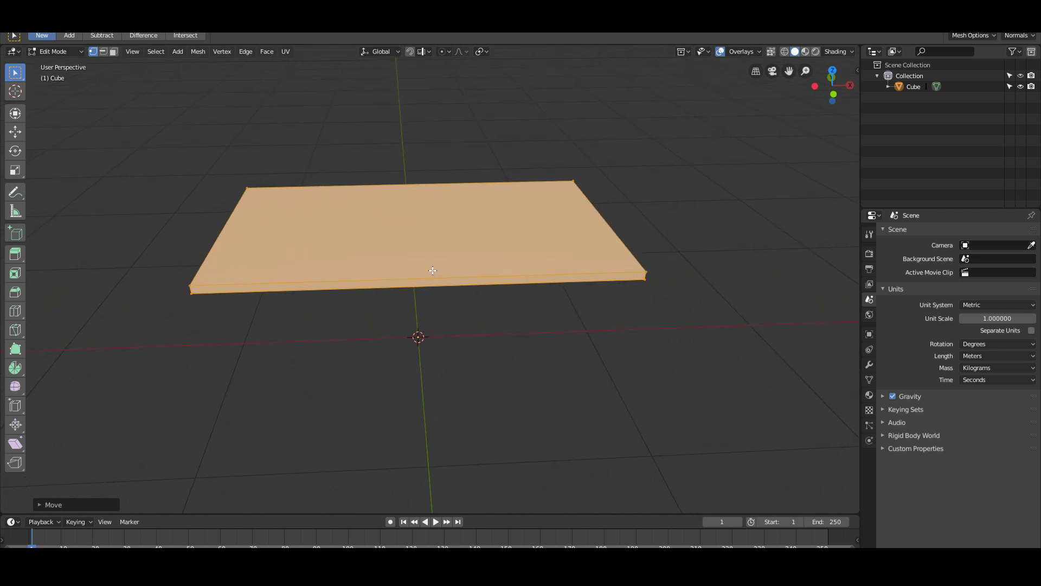
pyautogui.scroll(2, 440, 266)
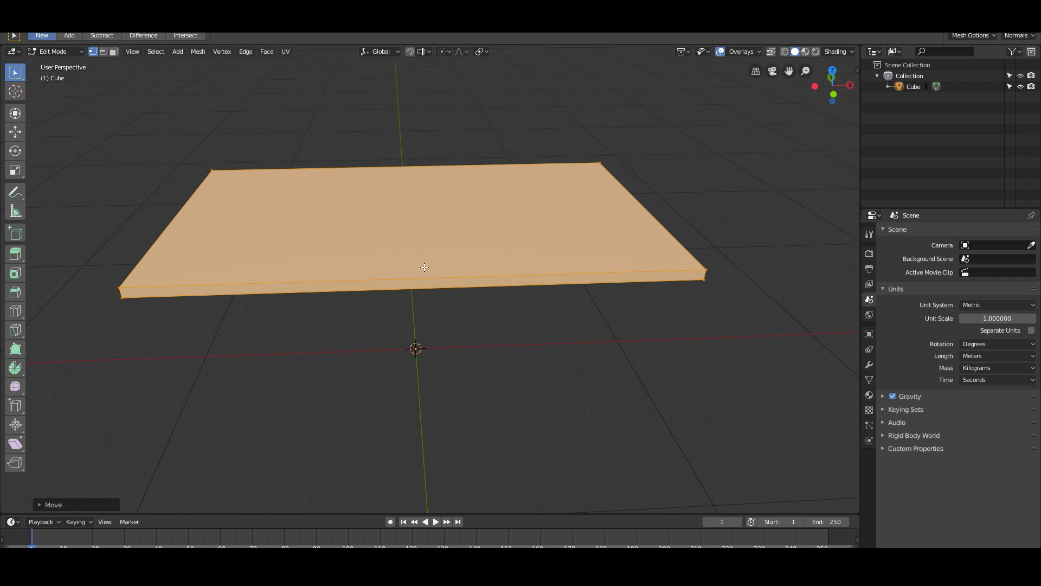
pyautogui.hotkey('ctrl', 'r')
pyautogui.click(425, 268)
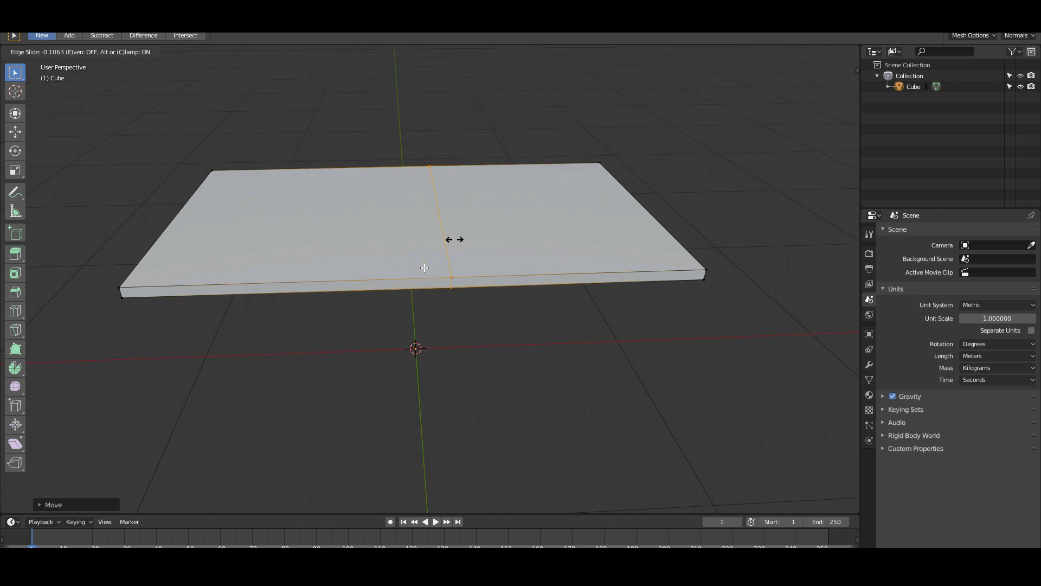
pyautogui.rightClick(455, 239)
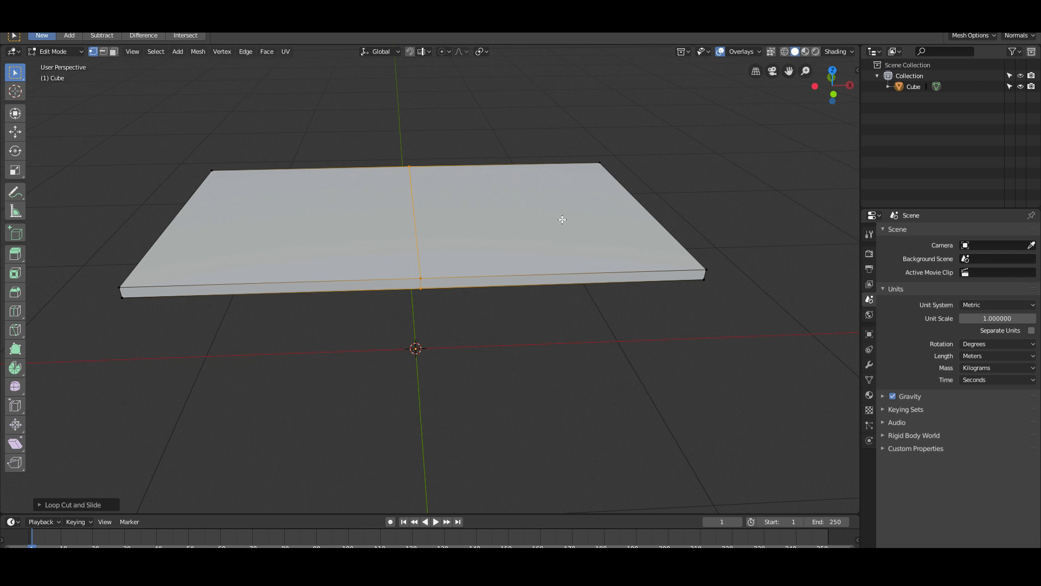
# Step: Select the four end vertices on the slab's negative X side and delete them, removing that half
pyautogui.moveTo(392, 364); pyautogui.dragTo(495, 344, button='middle')
pyautogui.click(373, 327)
pyautogui.keyDown('shift'); pyautogui.click(368, 344); pyautogui.keyUp('shift')
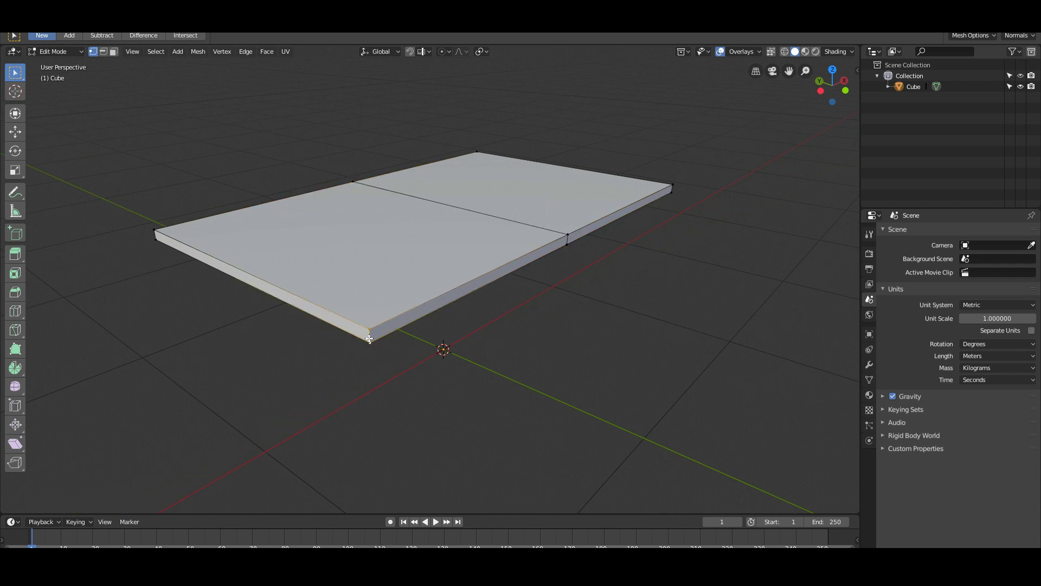
pyautogui.keyDown('shift'); pyautogui.click(154, 240); pyautogui.keyUp('shift')
pyautogui.keyDown('shift'); pyautogui.click(151, 232); pyautogui.keyUp('shift')
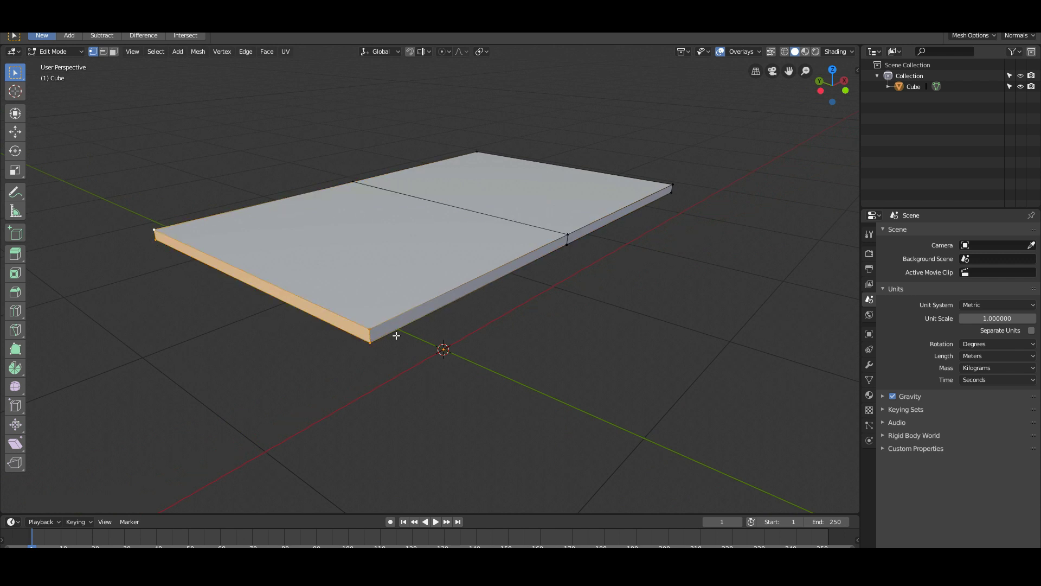
pyautogui.moveTo(397, 335); pyautogui.dragTo(697, 271, button='middle')
pyautogui.press('x')
pyautogui.click(337, 341)
pyautogui.press('KP_1')
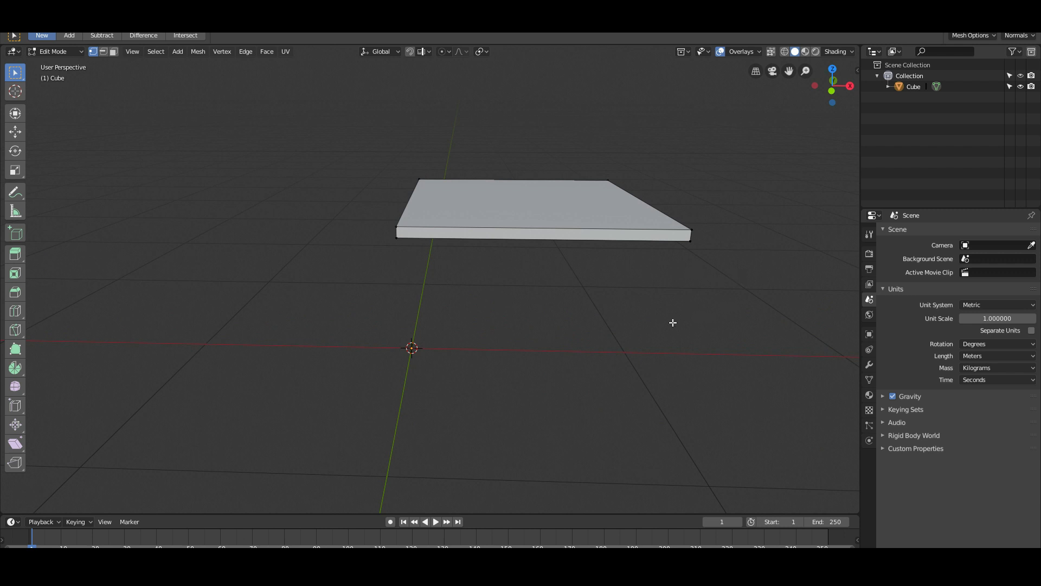
# Step: Add a Mirror modifier on the X axis to the half slab and enable Clipping
pyautogui.click(869, 368)
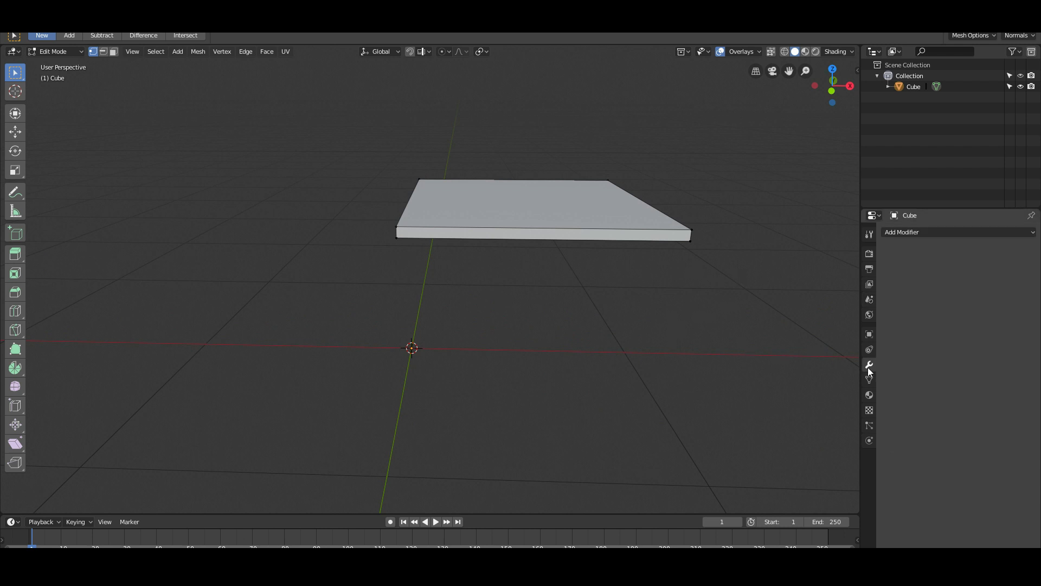
pyautogui.click(901, 232)
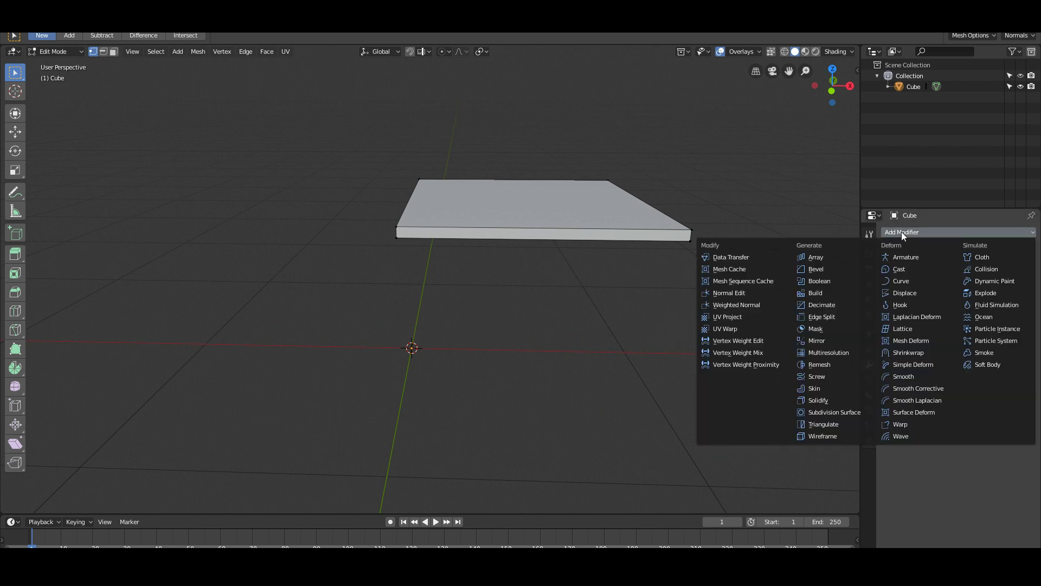
pyautogui.click(826, 341)
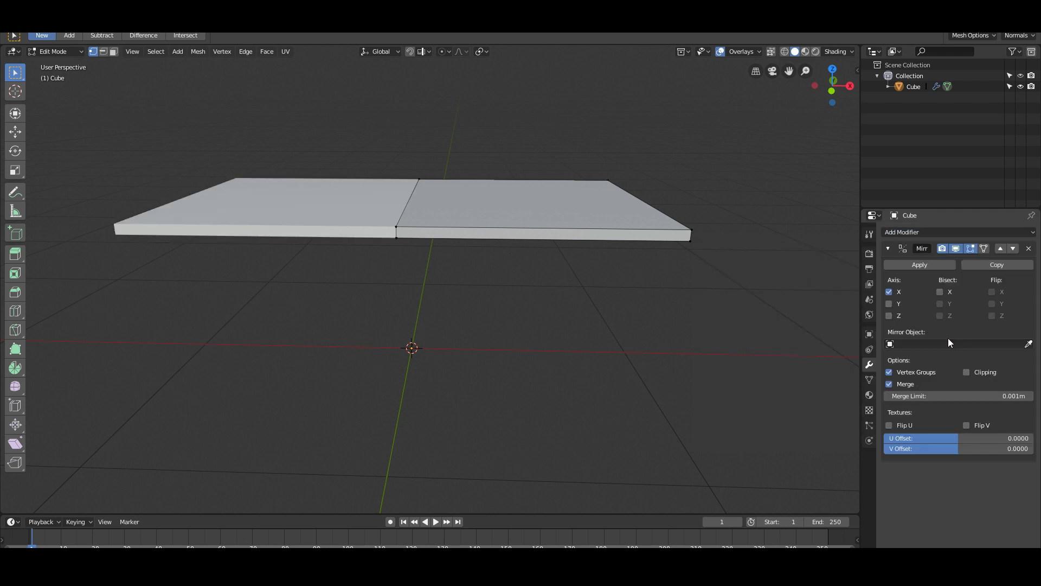
pyautogui.click(967, 372)
# Step: Try moving the upper front vertex on the slab's centre seam with Clipping enabled, then cancel the move
pyautogui.moveTo(133, 292); pyautogui.dragTo(428, 295, button='middle')
pyautogui.click(437, 261)
pyautogui.press('g')
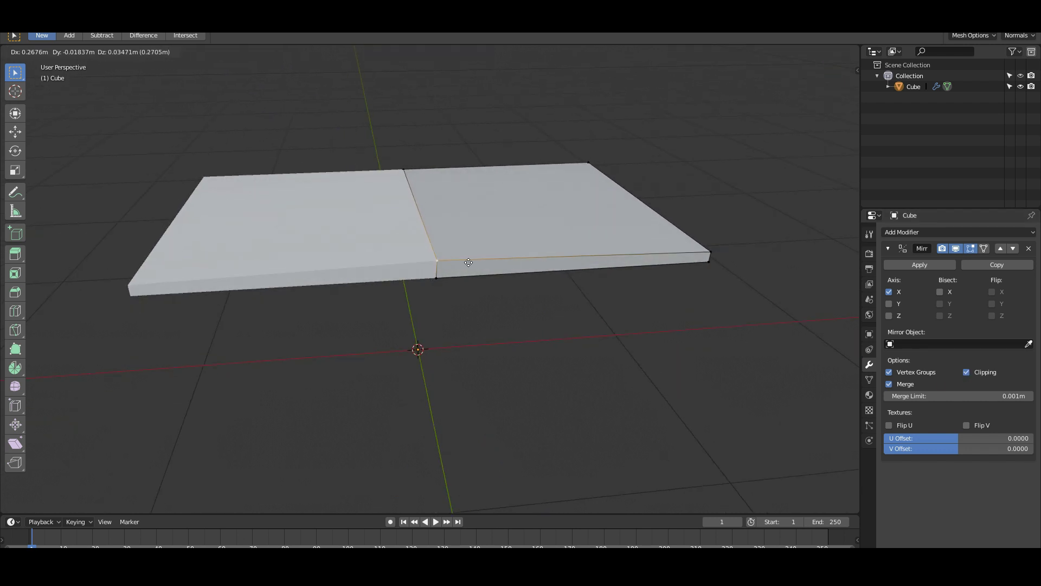
pyautogui.click(402, 265)
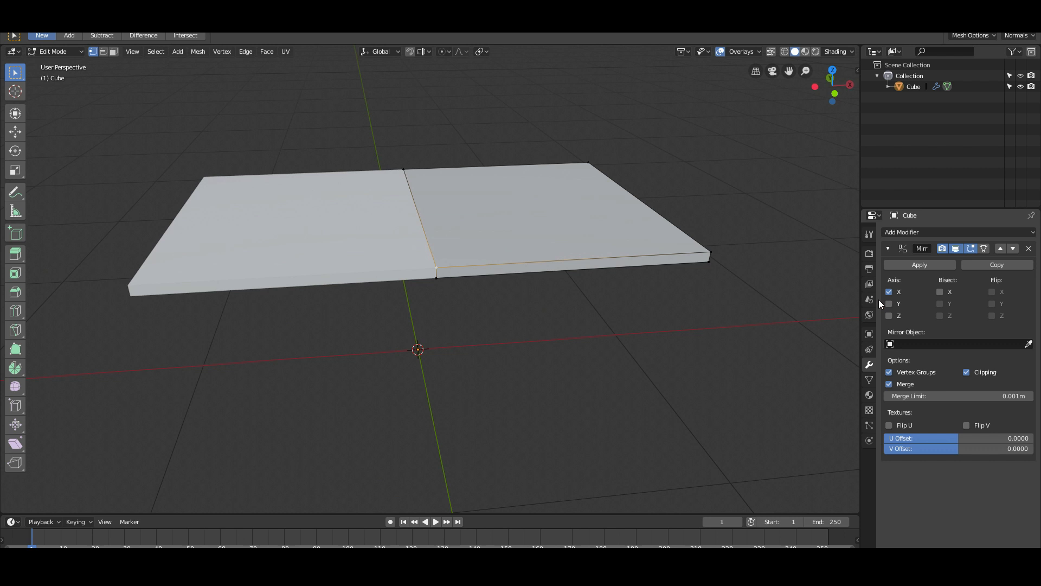
# Step: Disable Clipping and try moving the front seam vertices away from the mirror plane, cancelling each move
pyautogui.click(966, 372)
pyautogui.press('g')
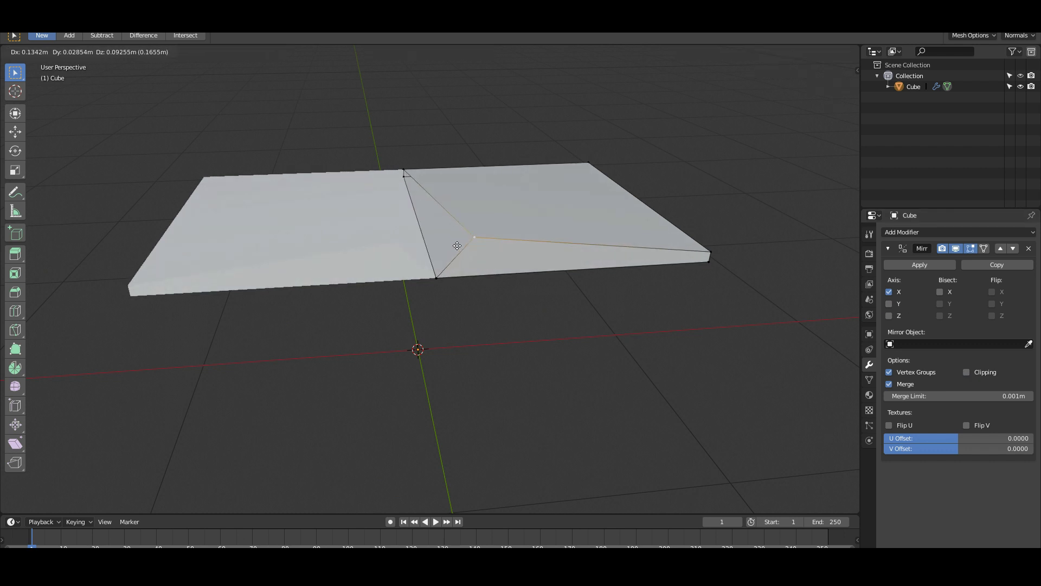
pyautogui.rightClick(458, 245)
pyautogui.press('g')
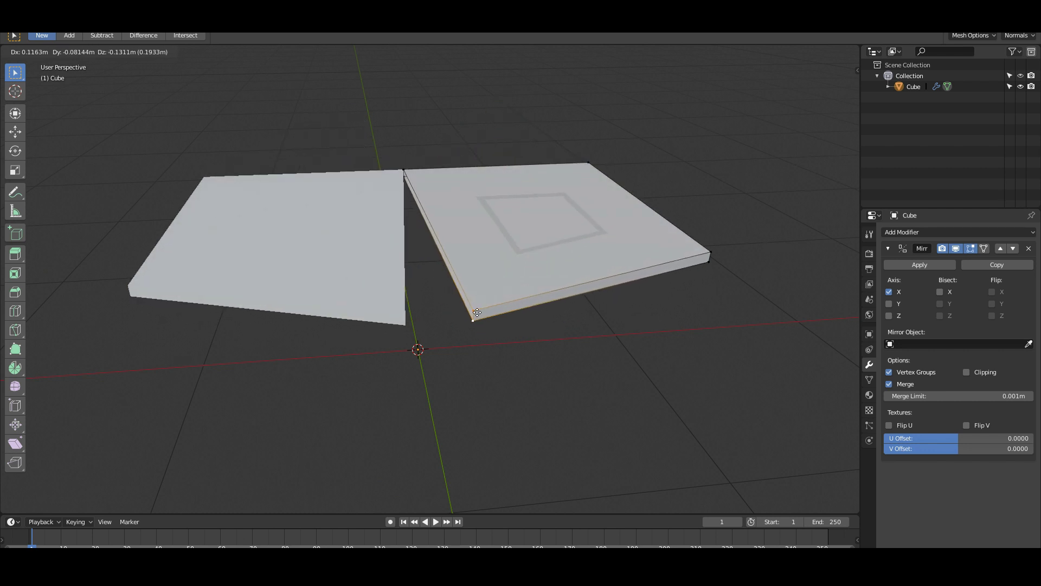
pyautogui.rightClick(479, 287)
# Step: Re-enable Clipping and try moving both front seam vertices, then cancel the move
pyautogui.click(965, 372)
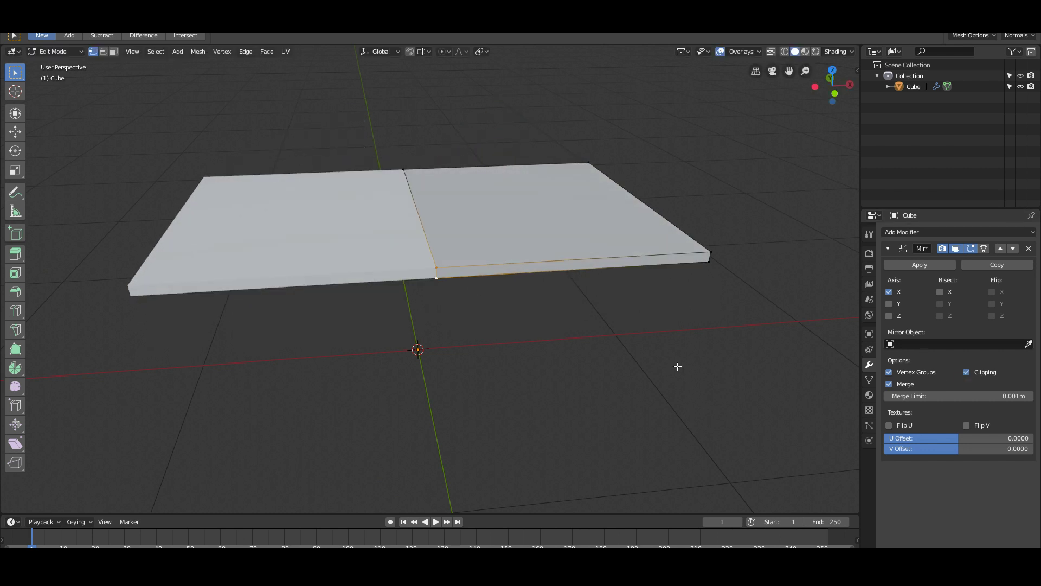
pyautogui.press('g')
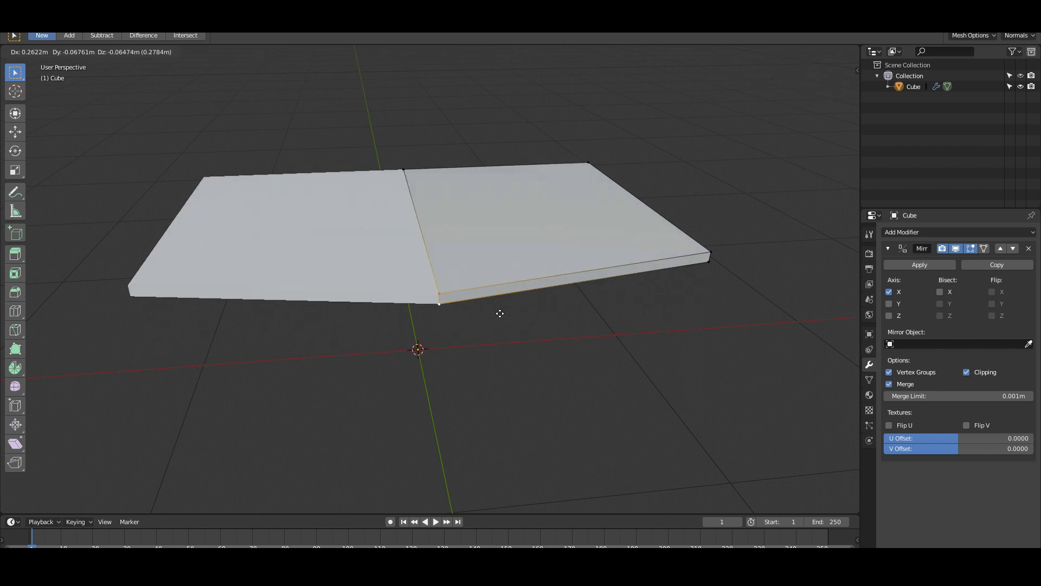
pyautogui.click(386, 284)
pyautogui.moveTo(385, 284); pyautogui.dragTo(414, 233, button='middle')
pyautogui.keyDown('shift'); pyautogui.rightClick(631, 181); pyautogui.keyUp('shift')
pyautogui.hotkey('shift', 'a')
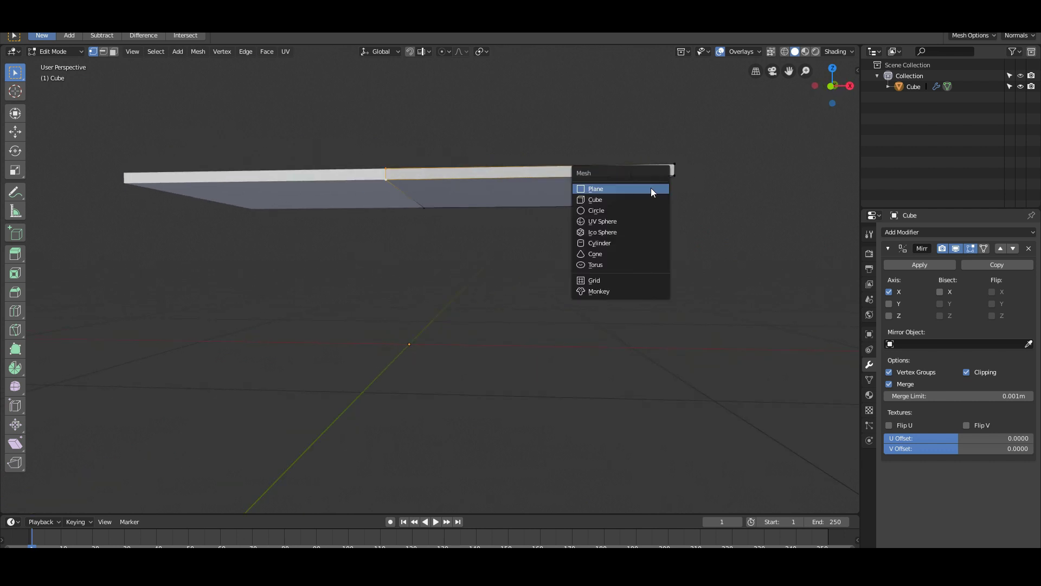
pyautogui.click(630, 199)
pyautogui.scroll(-5, 626, 201)
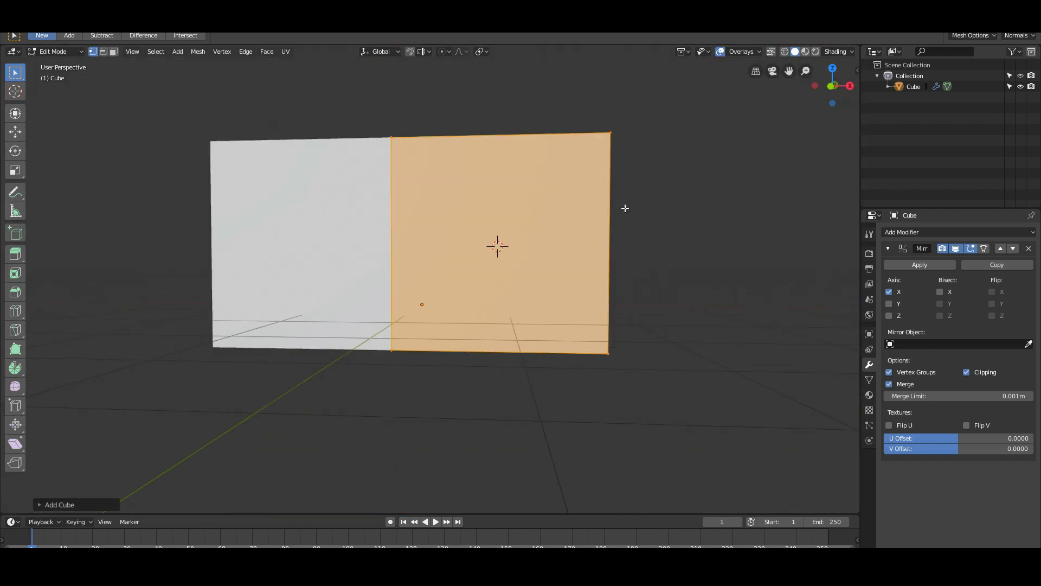
pyautogui.press('s')
pyautogui.rightClick(514, 255)
pyautogui.press('x')
pyautogui.click(516, 258)
# Step: Place the 3D cursor beyond the slab's positive X end, add a cube there and scale it down to a small block
pyautogui.keyDown('shift'); pyautogui.rightClick(696, 253); pyautogui.keyUp('shift')
pyautogui.hotkey('shift', 'a')
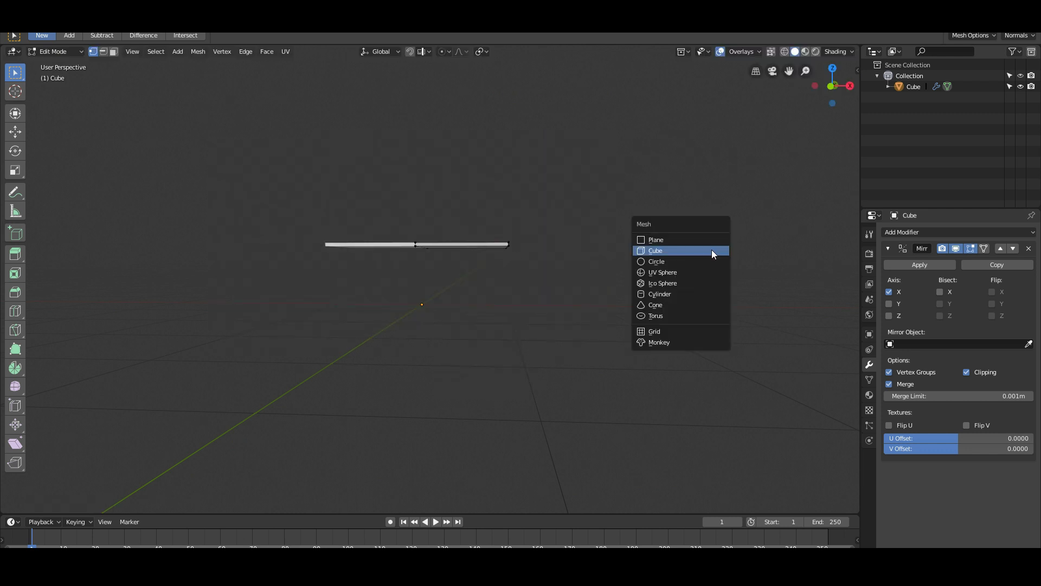
pyautogui.click(711, 250)
pyautogui.press('s')
pyautogui.click(702, 263)
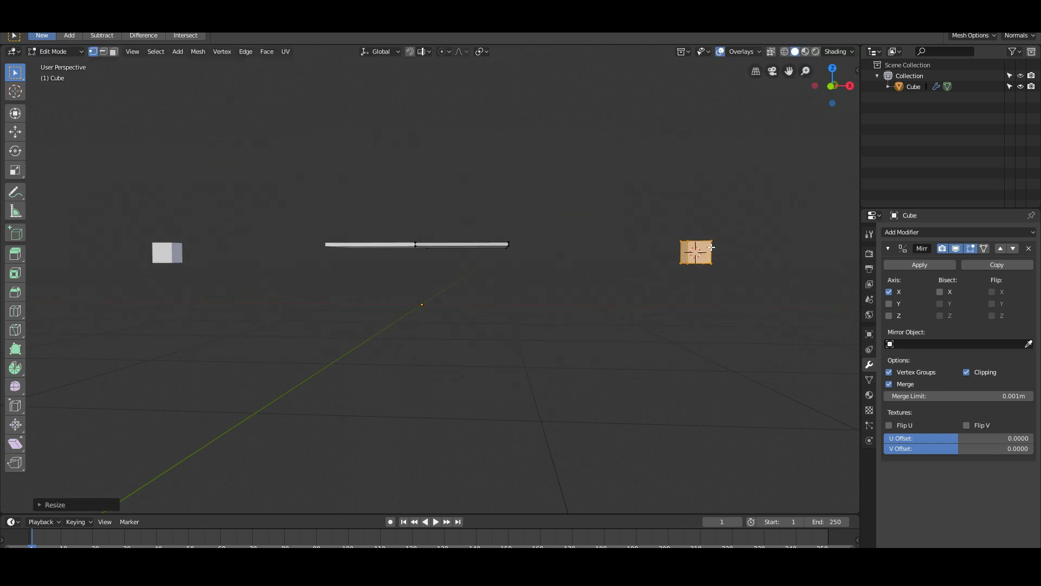
# Step: Move the small cube under the slab's outer end on the positive X side
pyautogui.press('g')
pyautogui.click(509, 253)
pyautogui.scroll(5, 600, 275)
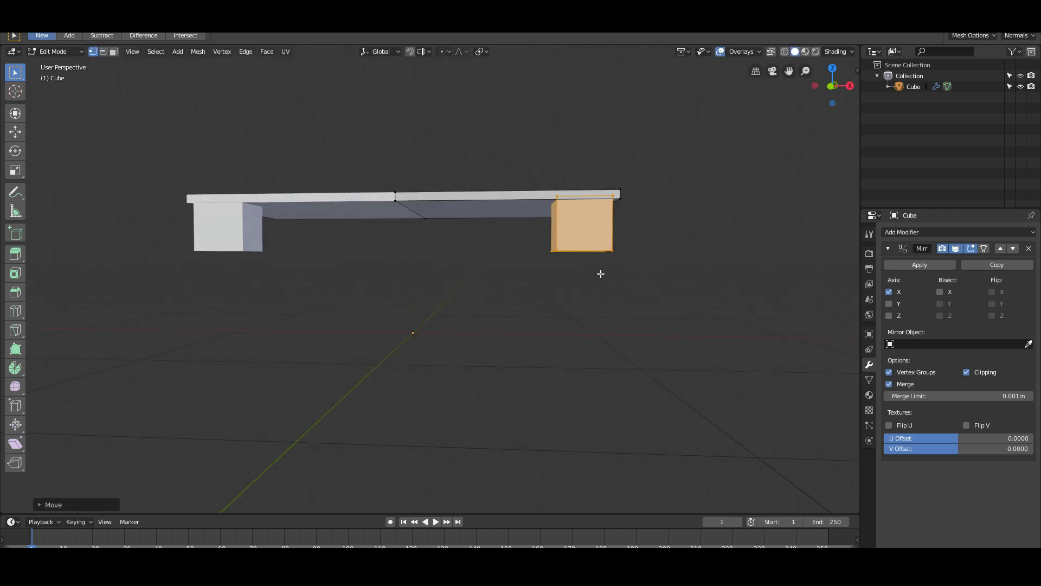
pyautogui.moveTo(600, 275); pyautogui.dragTo(439, 239, button='middle')
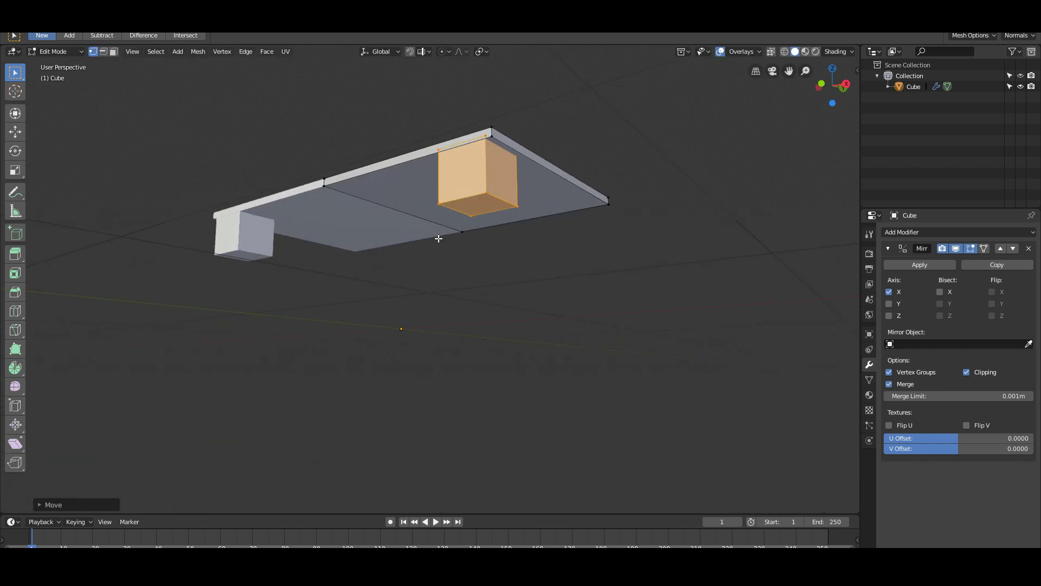
# Step: Add a loop cut lengthwise along X through the middle of the slab half, splitting its width in two
pyautogui.moveTo(206, 194); pyautogui.dragTo(390, 253, button='middle')
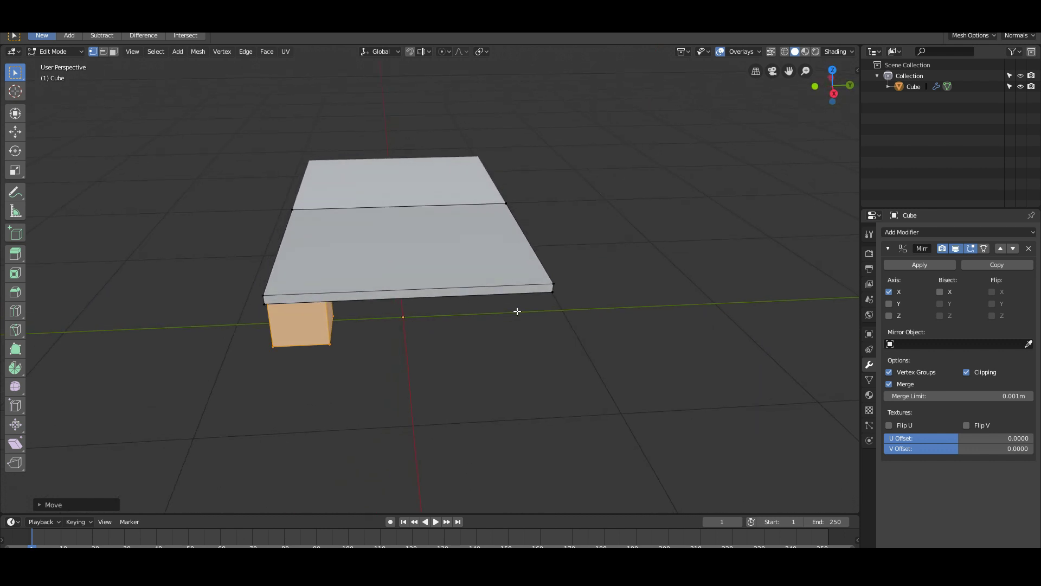
pyautogui.moveTo(517, 311); pyautogui.dragTo(405, 266, button='middle')
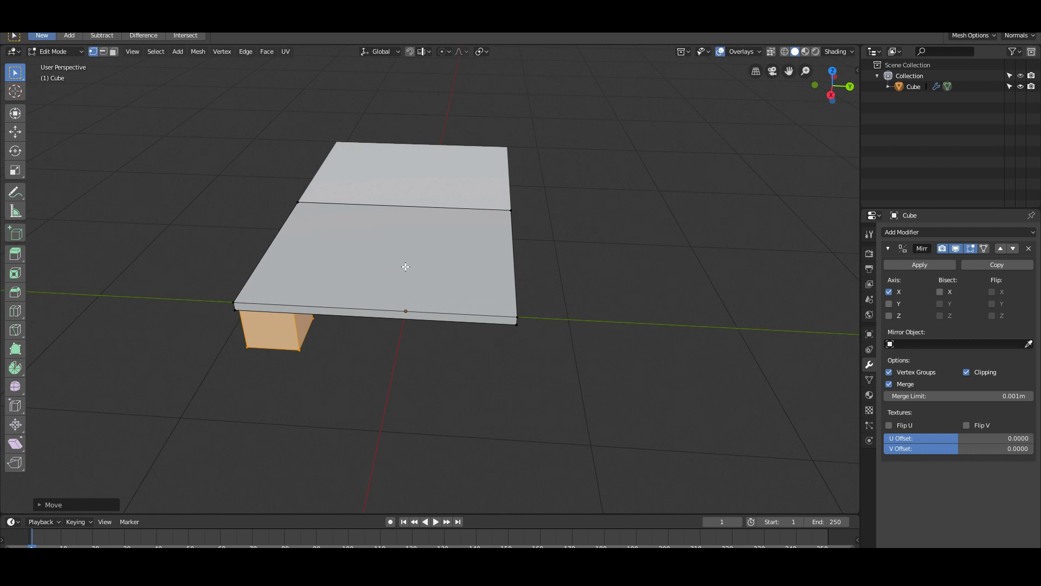
pyautogui.hotkey('ctrl', 'r')
pyautogui.click(403, 308)
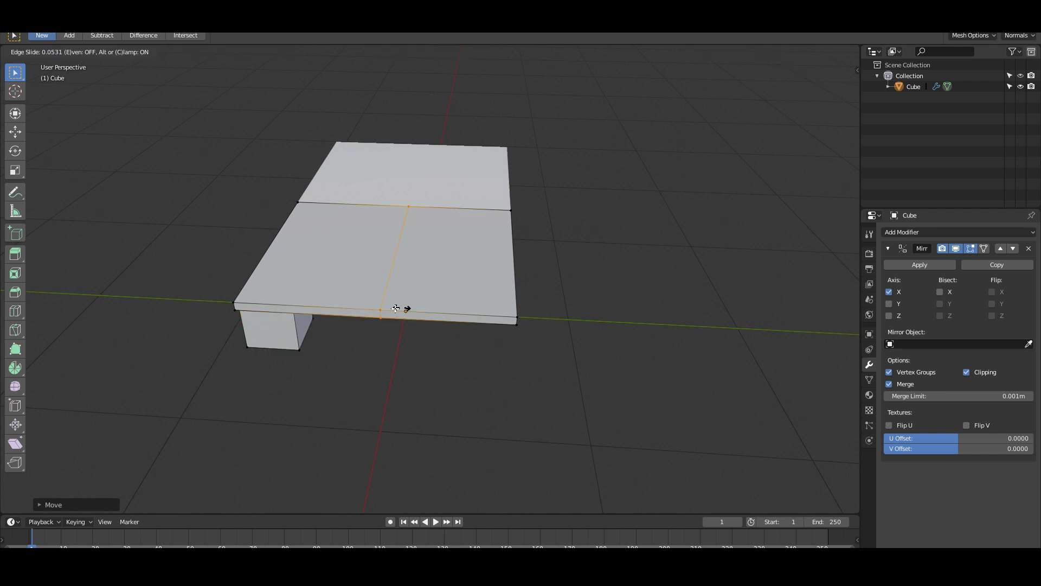
pyautogui.click(396, 309)
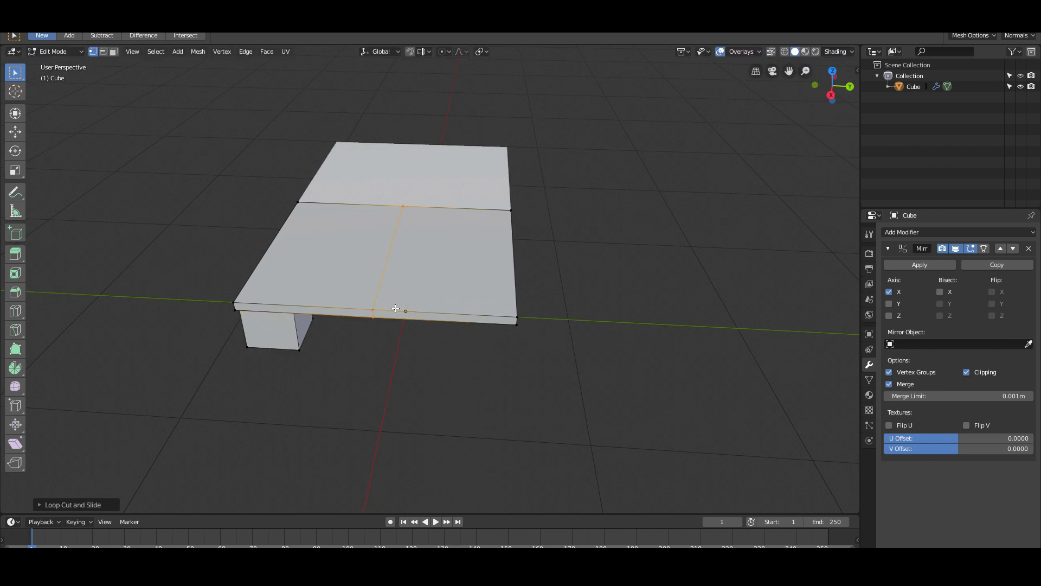
# Step: Delete the slab's corner vertices on the positive Y side of the new loop cut
pyautogui.moveTo(437, 367); pyautogui.dragTo(402, 358, button='middle')
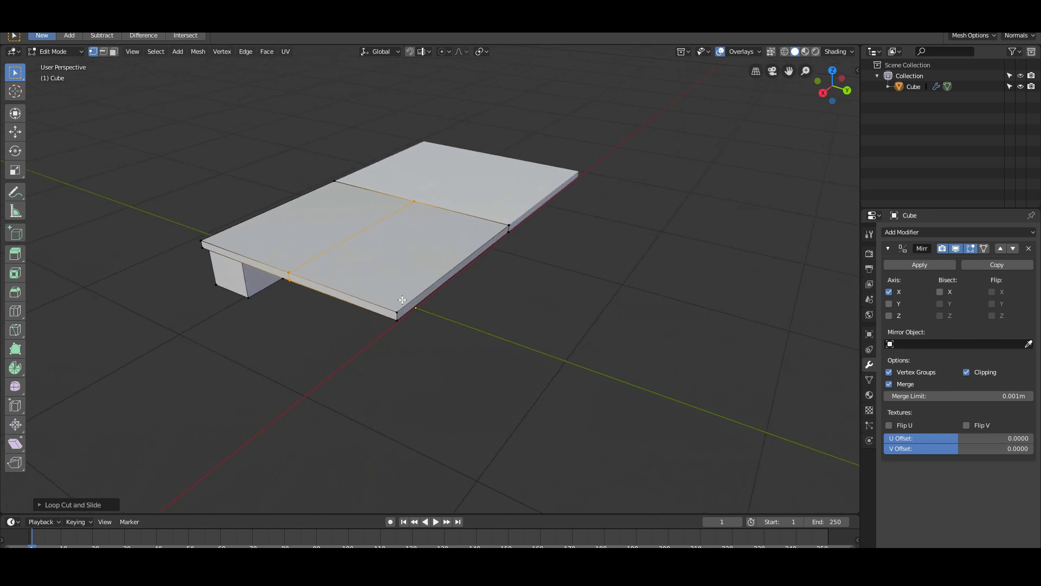
pyautogui.click(404, 314)
pyautogui.keyDown('shift'); pyautogui.click(400, 327); pyautogui.keyUp('shift')
pyautogui.keyDown('shift'); pyautogui.click(512, 225); pyautogui.keyUp('shift')
pyautogui.press('x')
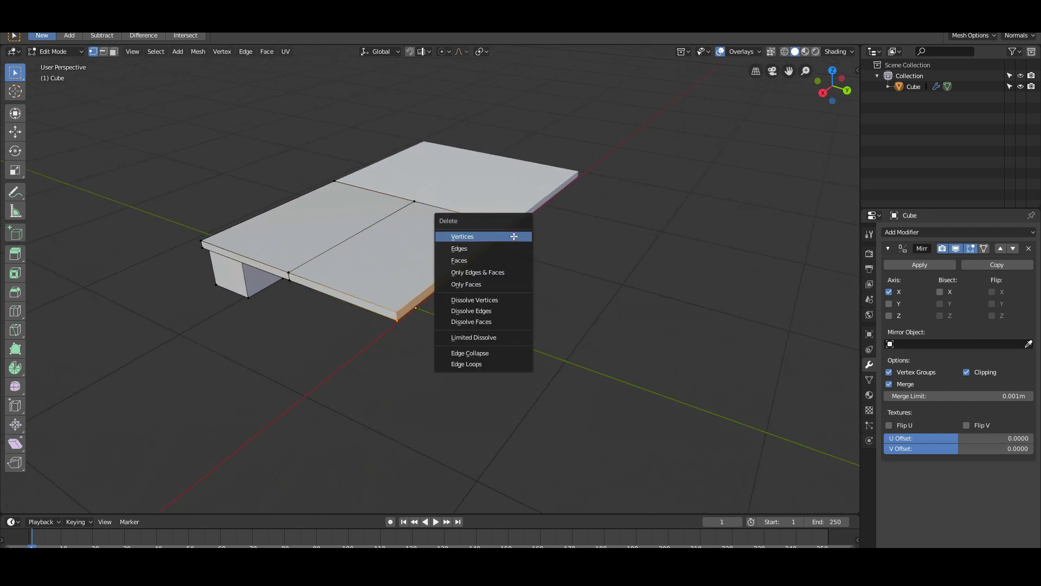
pyautogui.click(515, 237)
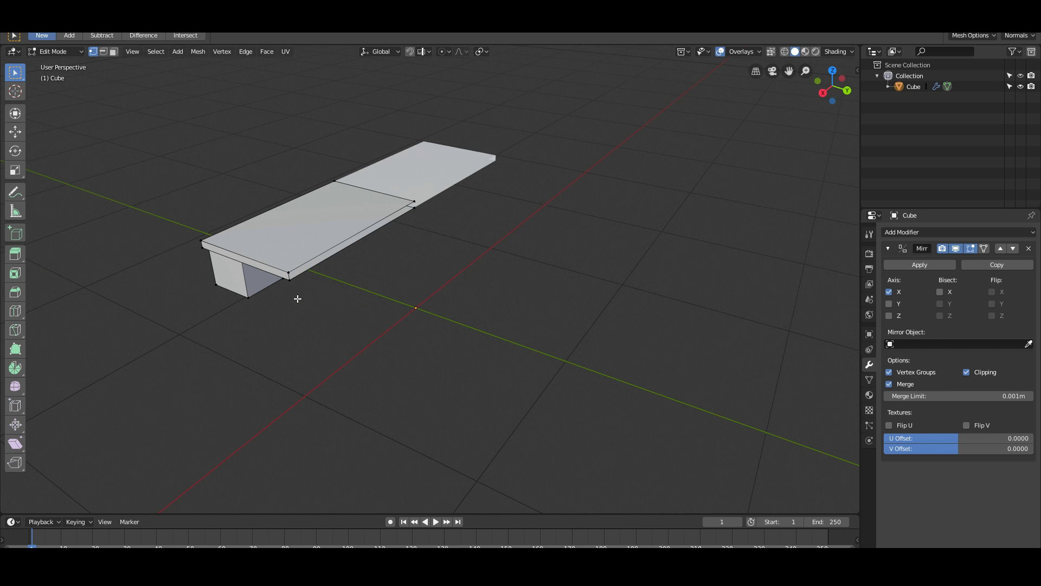
# Step: Add a second Mirror modifier and set it to mirror on Y only instead of X
pyautogui.moveTo(297, 299); pyautogui.dragTo(337, 296, button='middle')
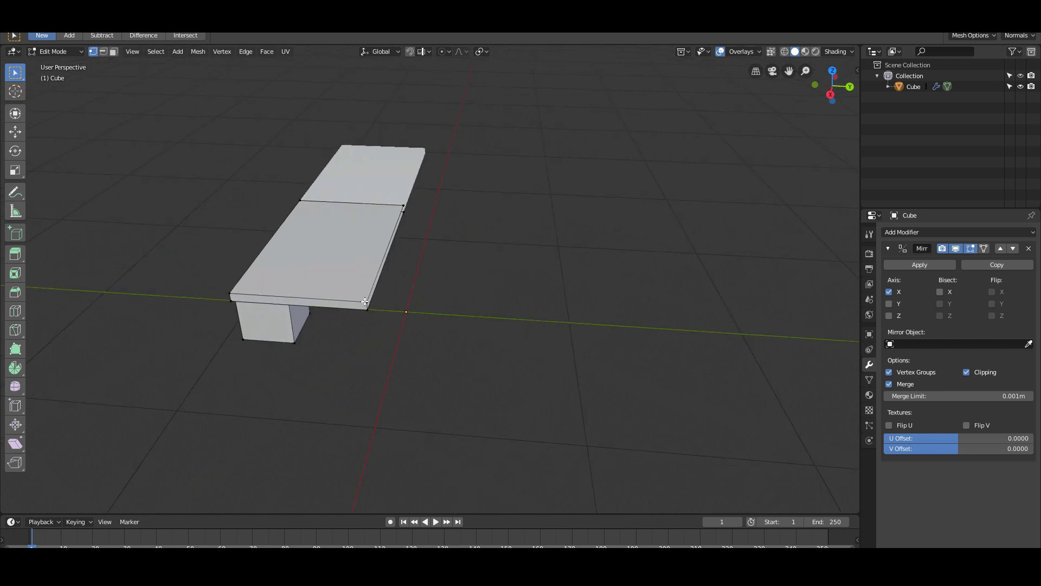
pyautogui.click(917, 231)
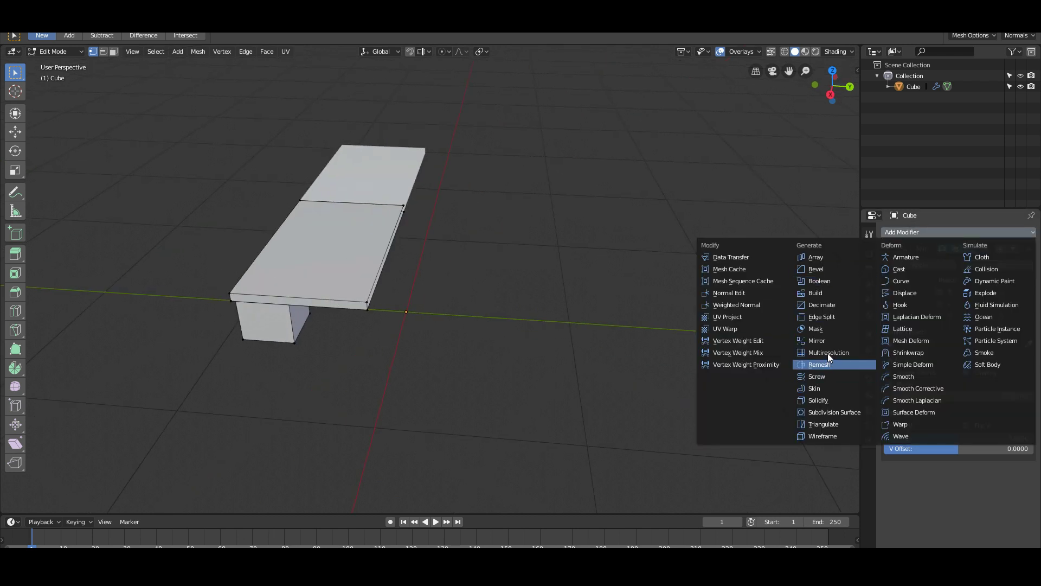
pyautogui.click(818, 340)
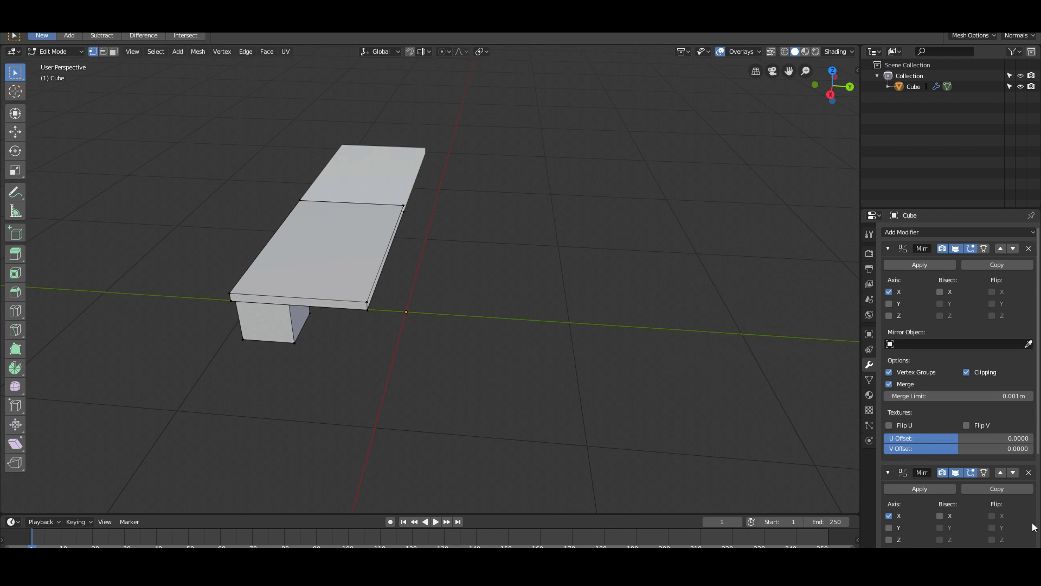
pyautogui.scroll(-3, 919, 509)
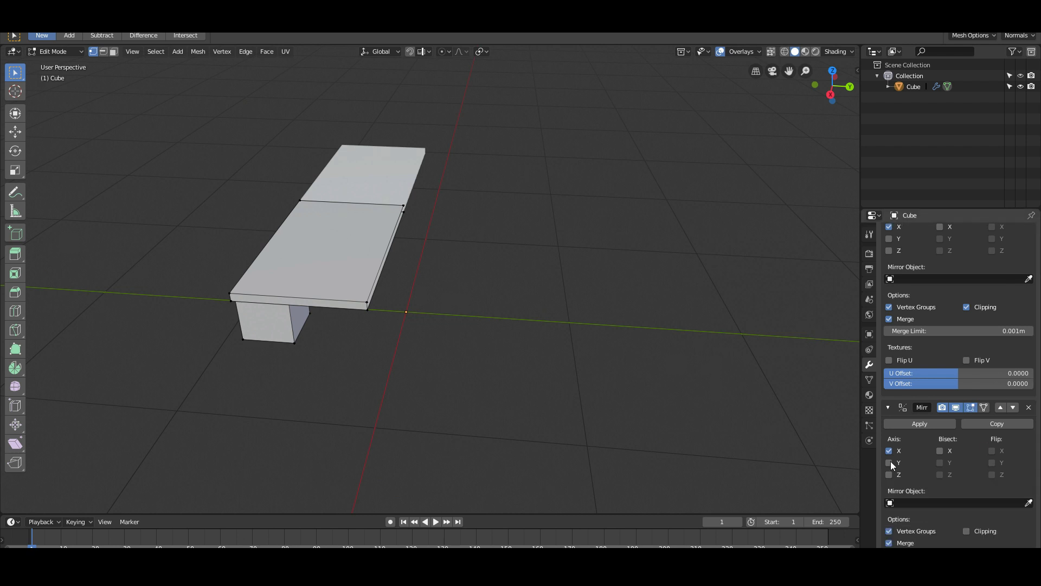
pyautogui.scroll(-3, 952, 473)
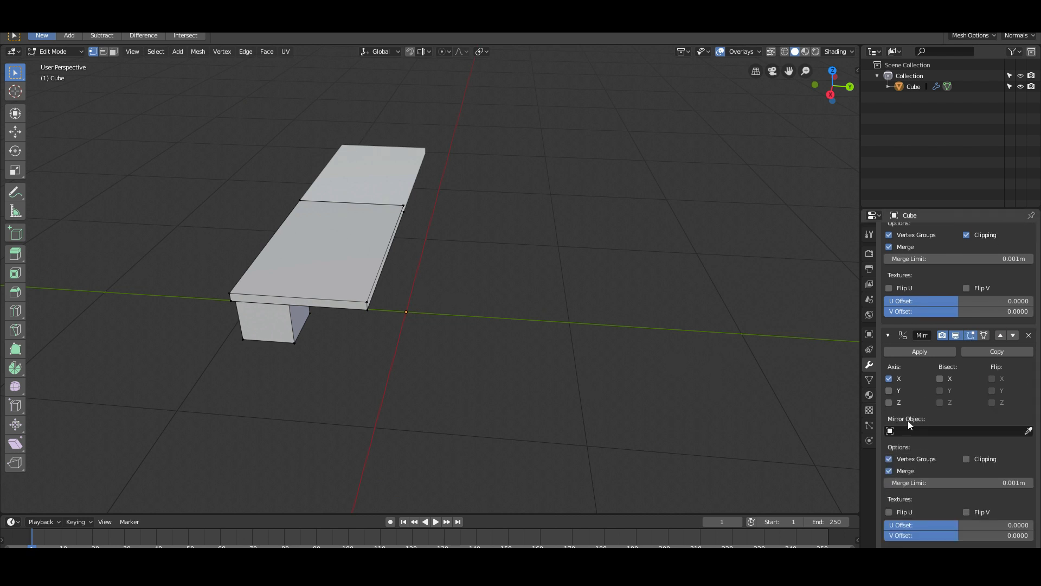
pyautogui.scroll(5, 908, 416)
pyautogui.scroll(-5, 913, 413)
pyautogui.click(890, 378)
pyautogui.click(890, 391)
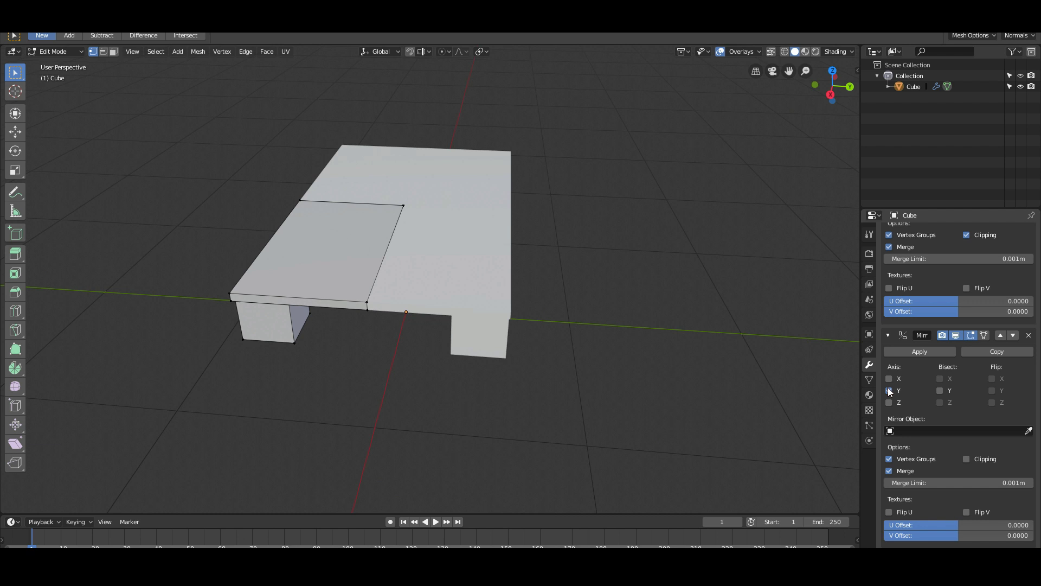
# Step: Try moving the bottom vertices of the small leg block downward to lengthen the legs, then cancel the move
pyautogui.moveTo(372, 391); pyautogui.dragTo(558, 305, button='middle')
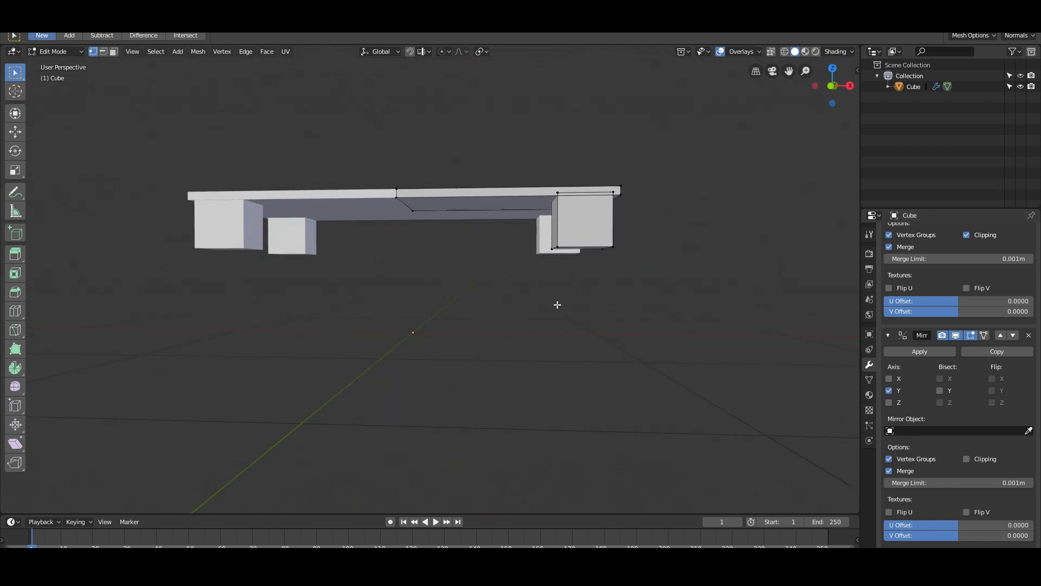
pyautogui.click(552, 249)
pyautogui.keyDown('shift'); pyautogui.click(611, 252); pyautogui.keyUp('shift')
pyautogui.press('g')
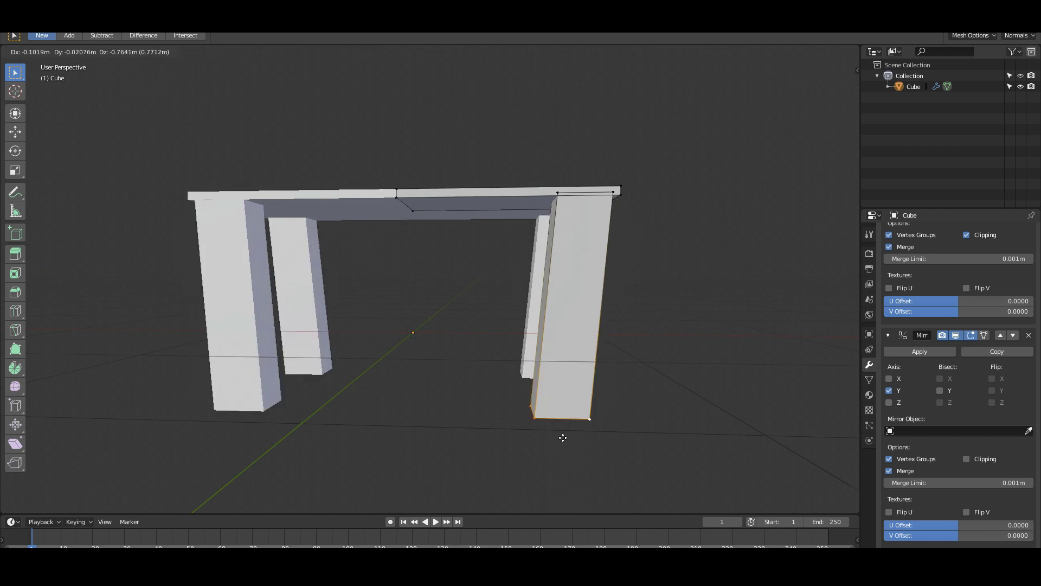
pyautogui.press('Escape')
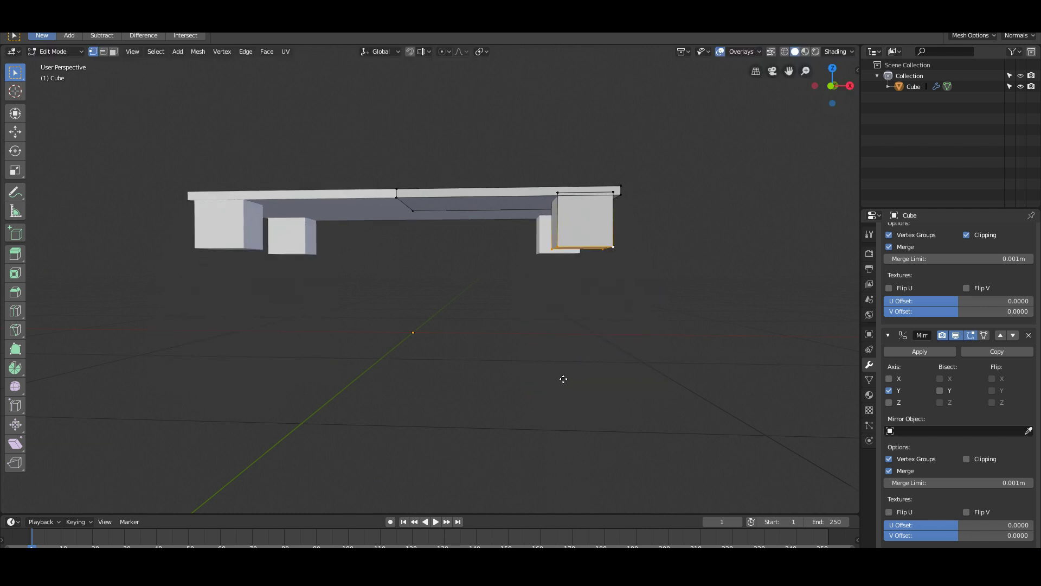
# Step: Add a cube below the tabletop in front view and try moving it across the mirror plane, then cancel the move
pyautogui.moveTo(575, 329)
pyautogui.mouseDown(button='middle')
pyautogui.moveTo(474, 337)
pyautogui.moveTo(573, 349)
pyautogui.mouseUp(button='middle')
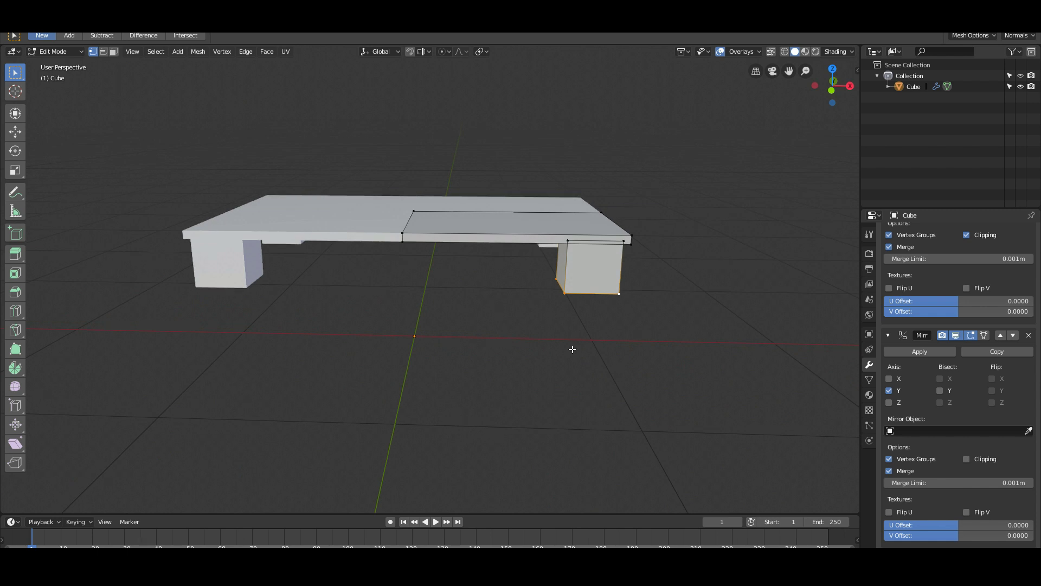
pyautogui.press('KP_1')
pyautogui.scroll(4, 573, 348)
pyautogui.moveTo(678, 220); pyautogui.dragTo(596, 244, button='middle')
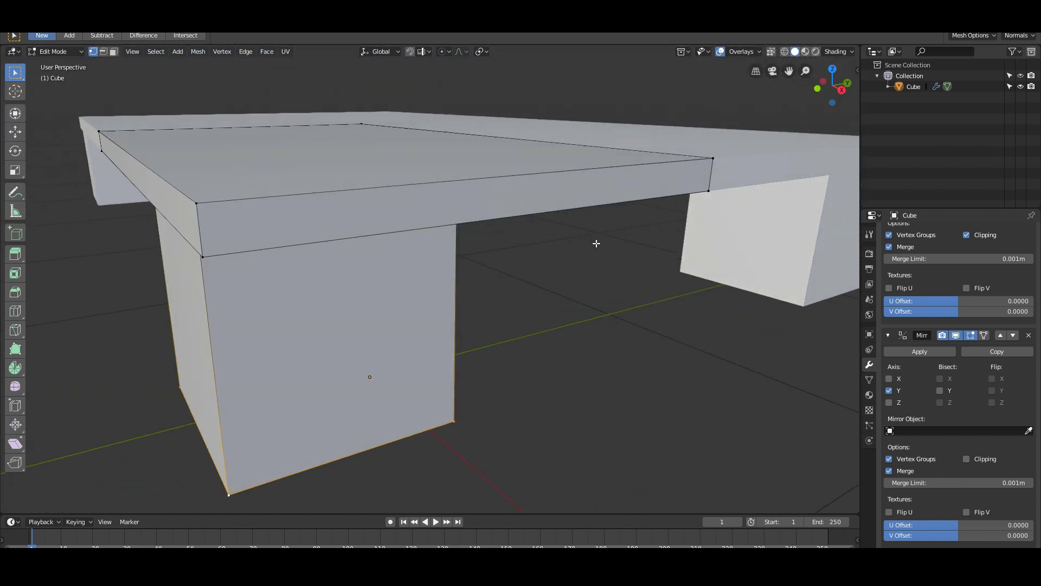
pyautogui.scroll(-6, 379, 363)
pyautogui.press('KP_1')
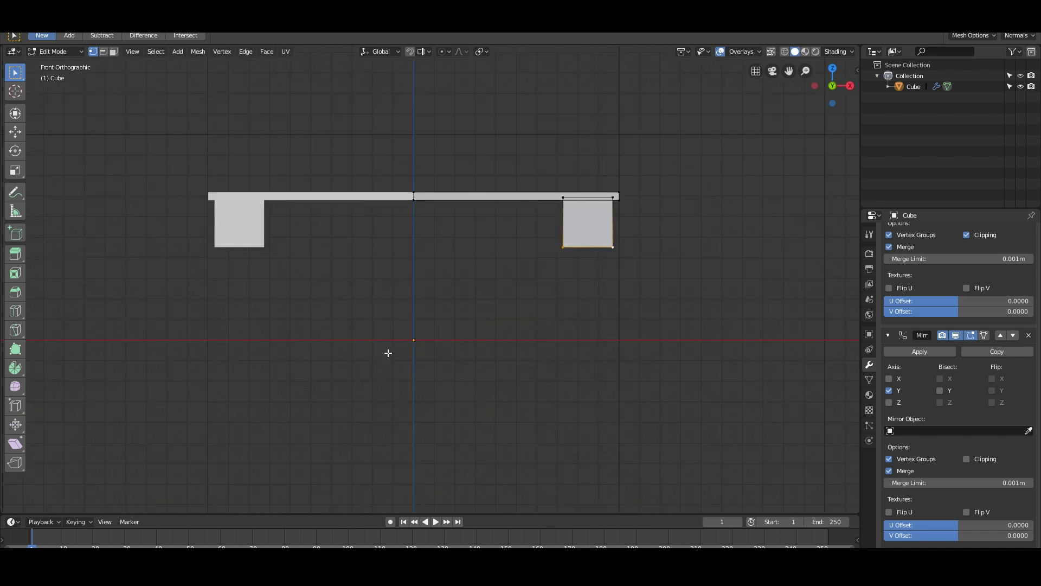
pyautogui.keyDown('shift'); pyautogui.rightClick(491, 230); pyautogui.keyUp('shift')
pyautogui.hotkey('shift', 'a')
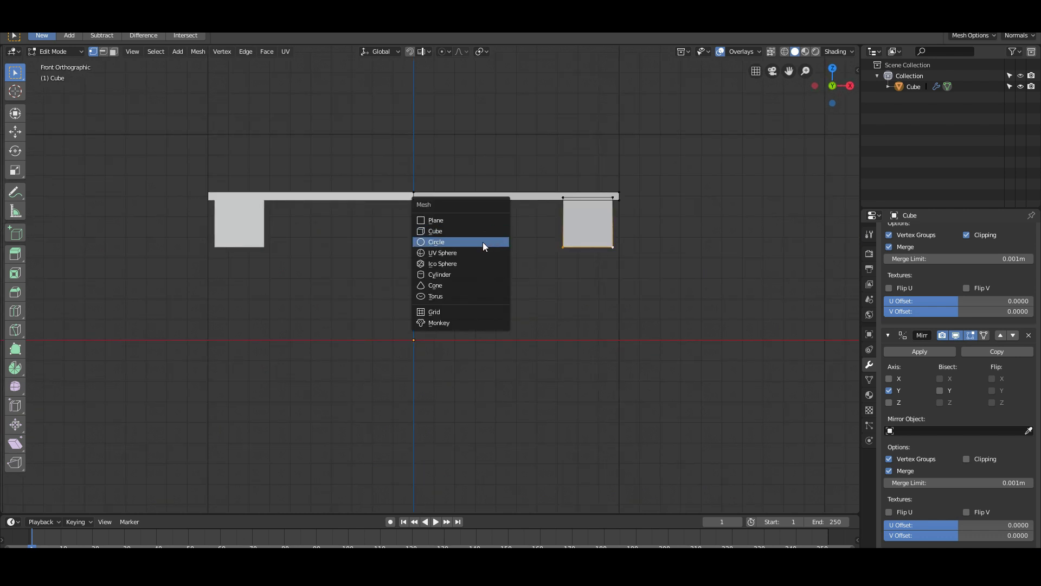
pyautogui.click(467, 233)
pyautogui.scroll(-4, 514, 282)
pyautogui.press('g')
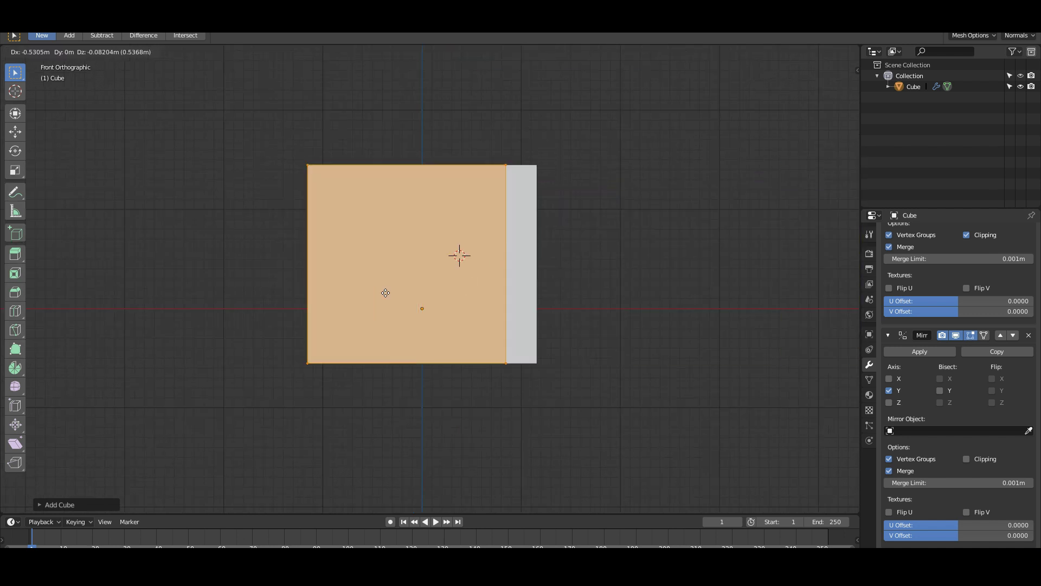
pyautogui.rightClick(477, 307)
# Step: Move the added cube out past the table's positive X end, then delete its vertices
pyautogui.scroll(-4, 432, 306)
pyautogui.moveTo(432, 305); pyautogui.dragTo(521, 309, button='middle')
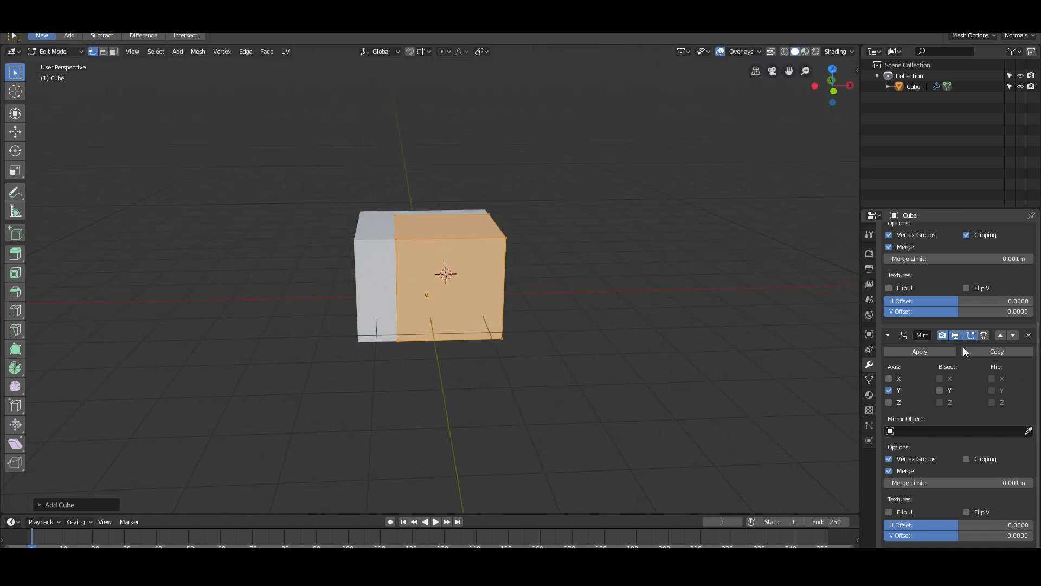
pyautogui.scroll(5, 968, 460)
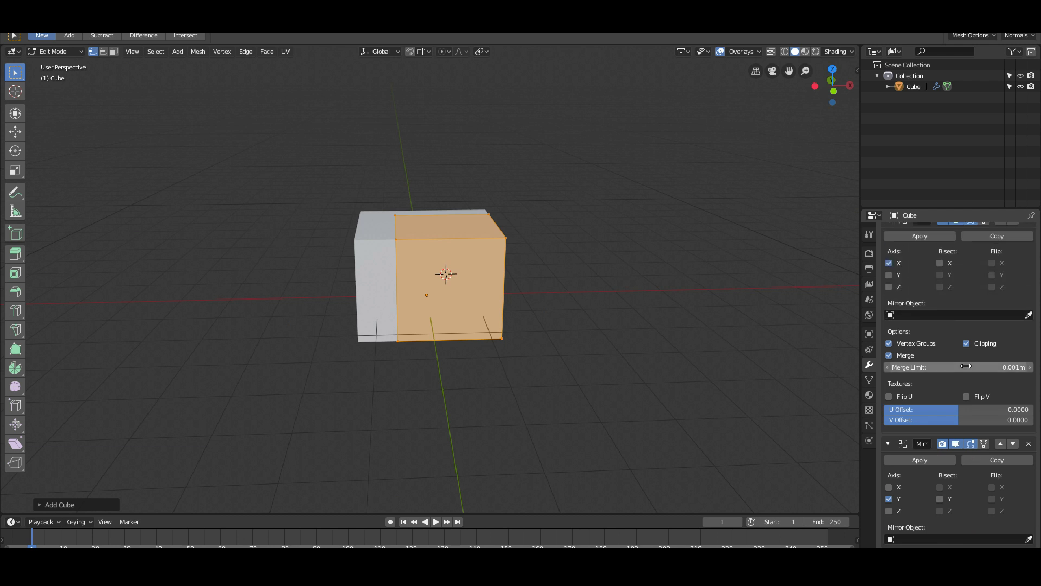
pyautogui.press('g')
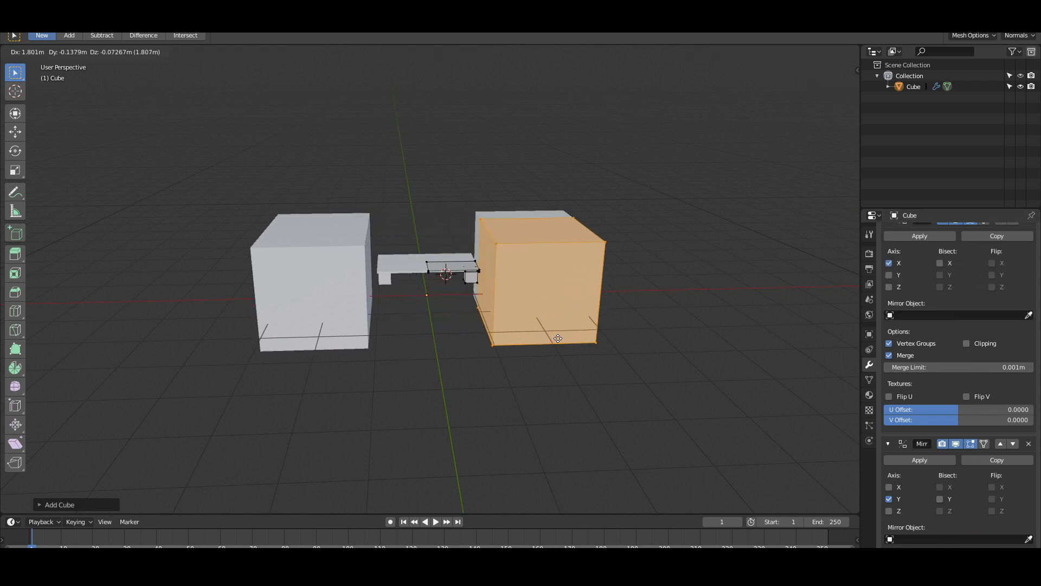
pyautogui.click(617, 351)
pyautogui.click(978, 345)
pyautogui.press('g')
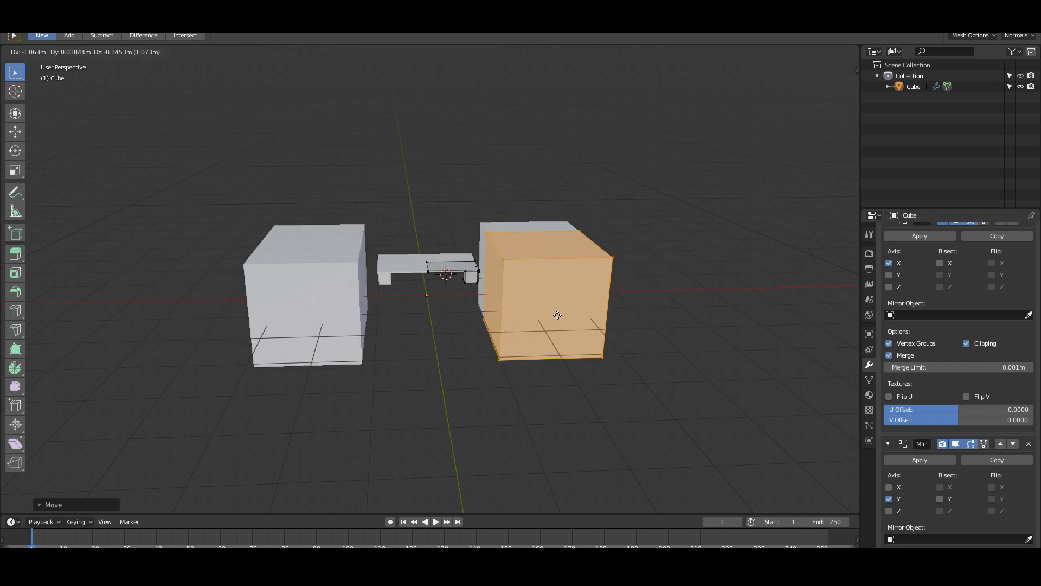
pyautogui.rightClick(575, 316)
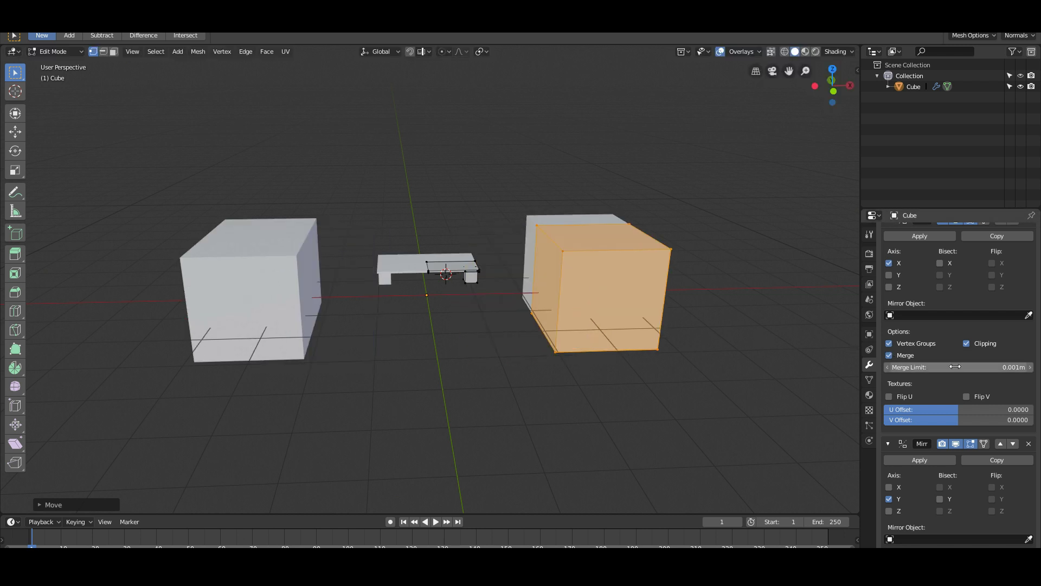
pyautogui.press('x')
pyautogui.click(545, 343)
# Step: Enable Clipping on the second Mirror modifier, the one mirroring on Y
pyautogui.scroll(7, 462, 319)
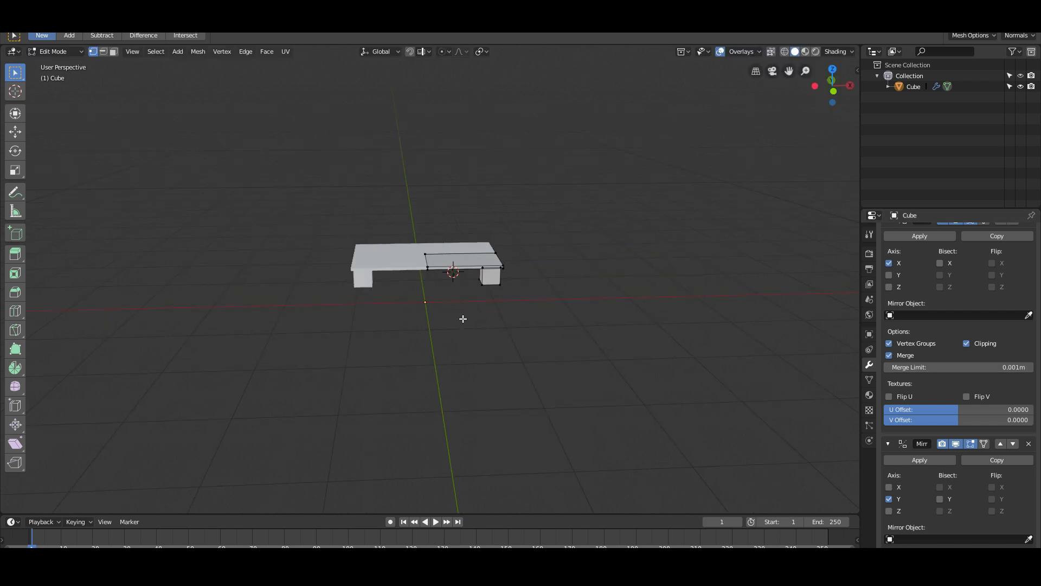
pyautogui.scroll(-5, 993, 441)
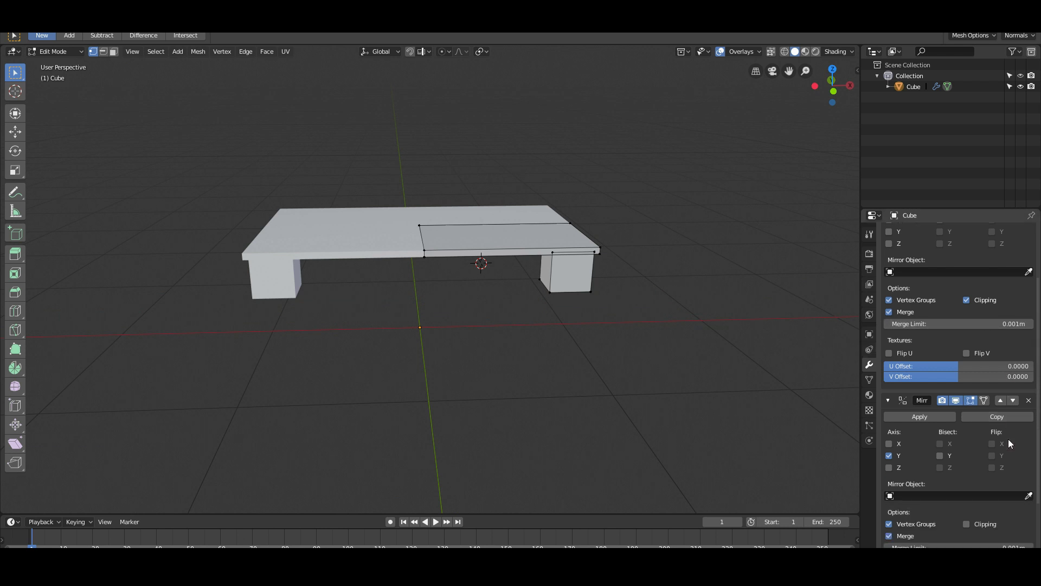
pyautogui.click(966, 458)
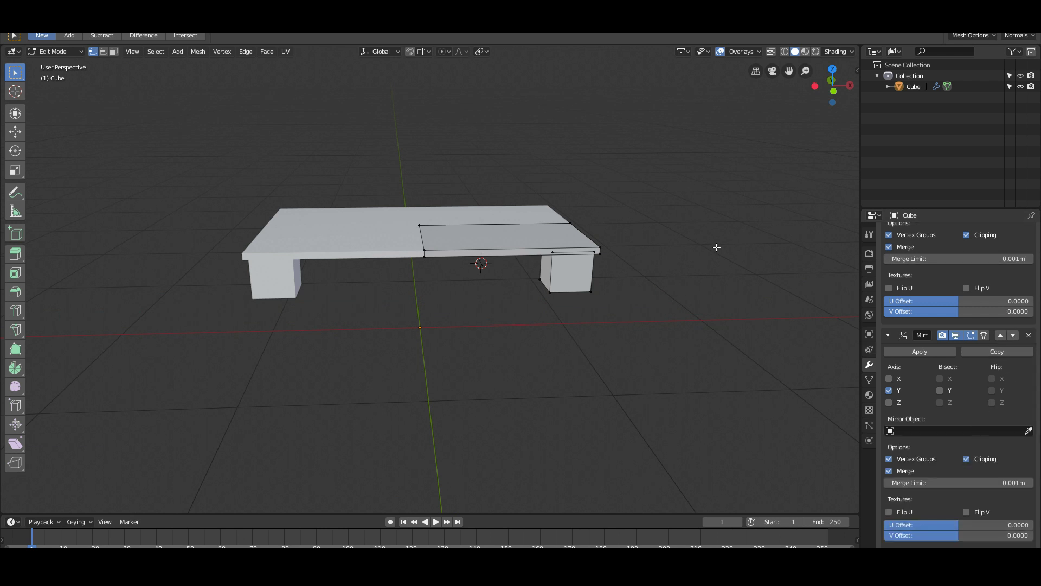
# Step: Place the 3D cursor beyond the table's positive X end, add a cube there and try scaling it down
pyautogui.scroll(-5, 645, 262)
pyautogui.keyDown('shift'); pyautogui.rightClick(587, 272); pyautogui.keyUp('shift')
pyautogui.hotkey('shift', 'a')
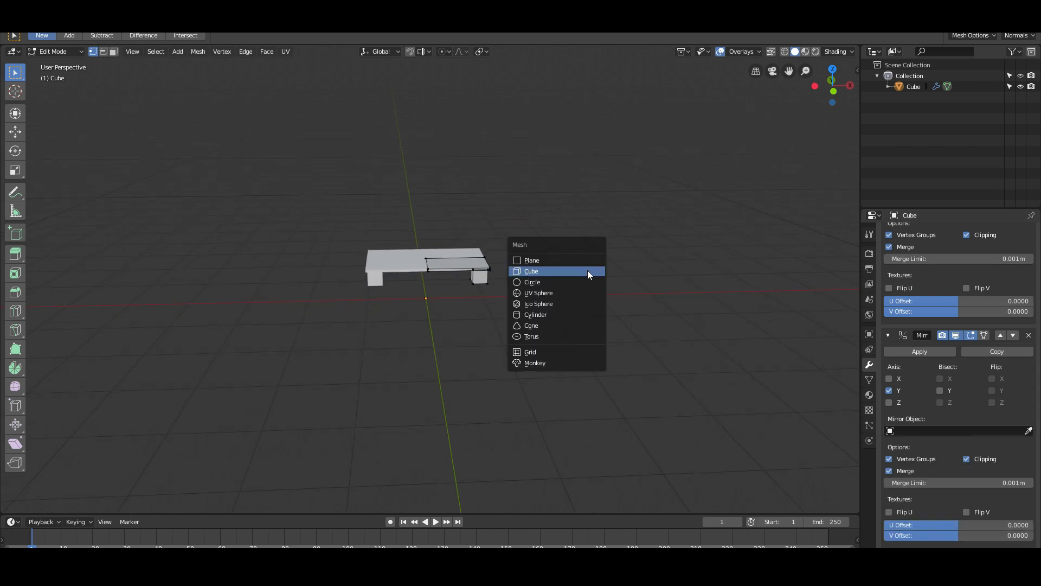
pyautogui.click(589, 273)
pyautogui.press('s')
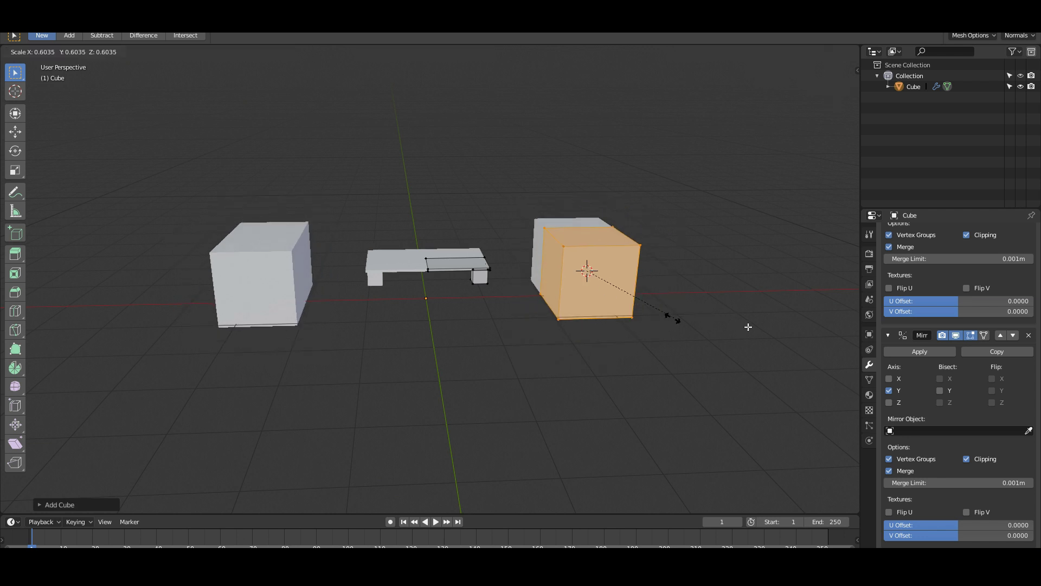
pyautogui.click(628, 298)
# Step: Select all geometry linked to the front leg block, add the linked tabletop quarter to the selection, then deselect everything
pyautogui.moveTo(627, 298); pyautogui.dragTo(509, 321, button='middle')
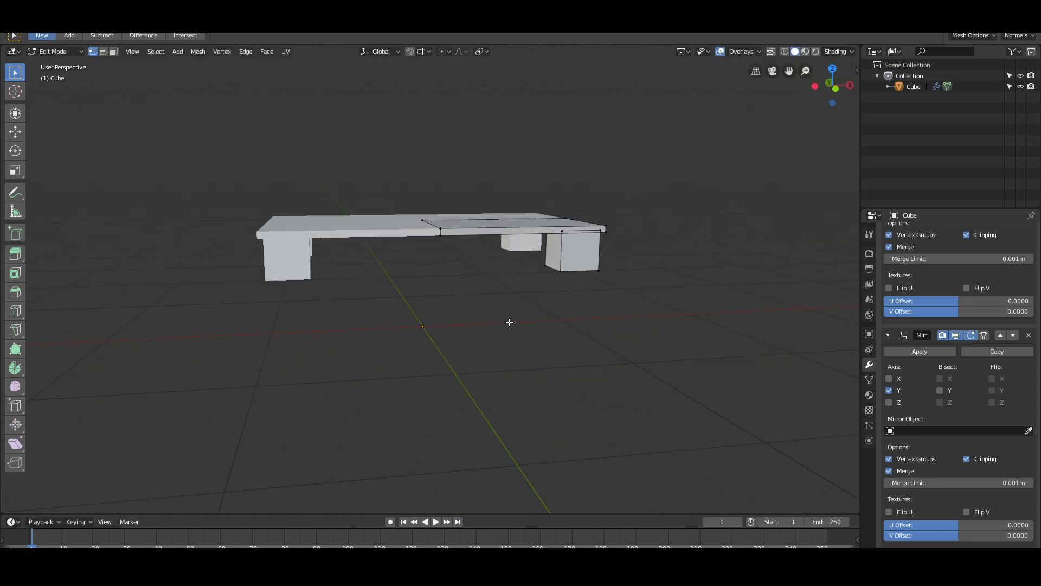
pyautogui.moveTo(575, 332); pyautogui.dragTo(519, 326, button='middle')
pyautogui.scroll(2, 519, 326)
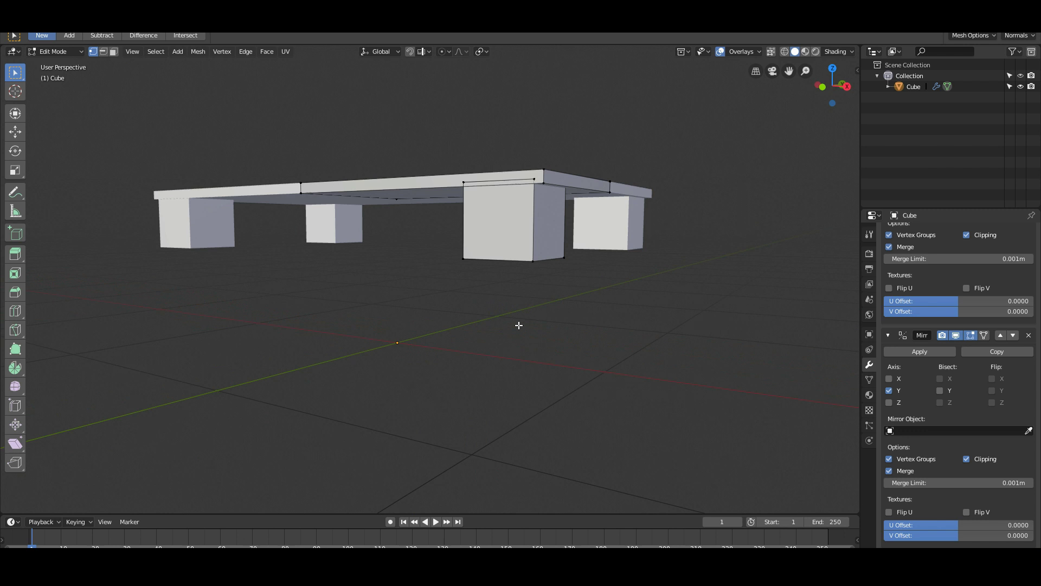
pyautogui.click(532, 258)
pyautogui.hotkey('ctrl', 'l')
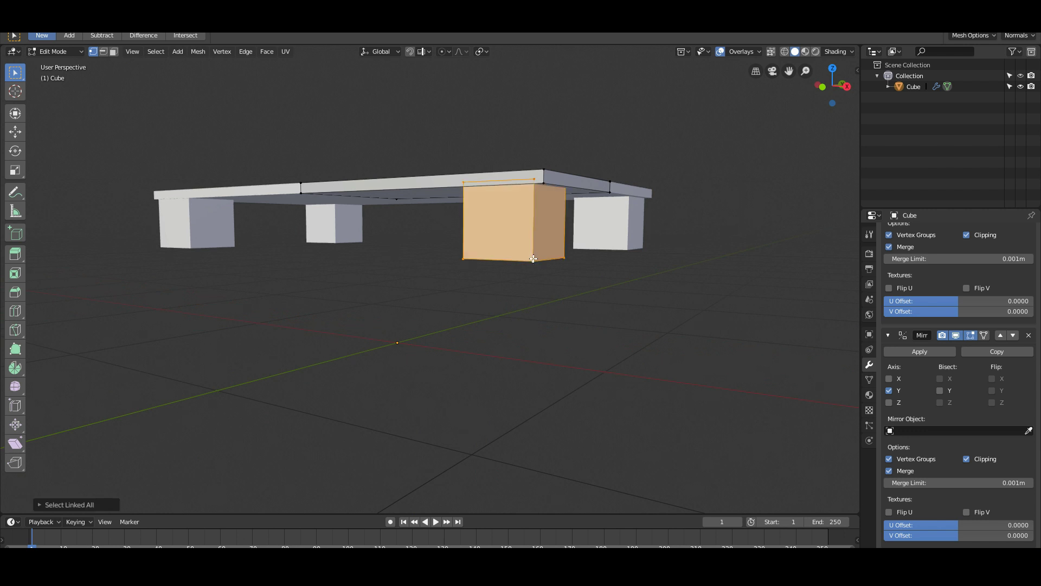
pyautogui.press('KP_1')
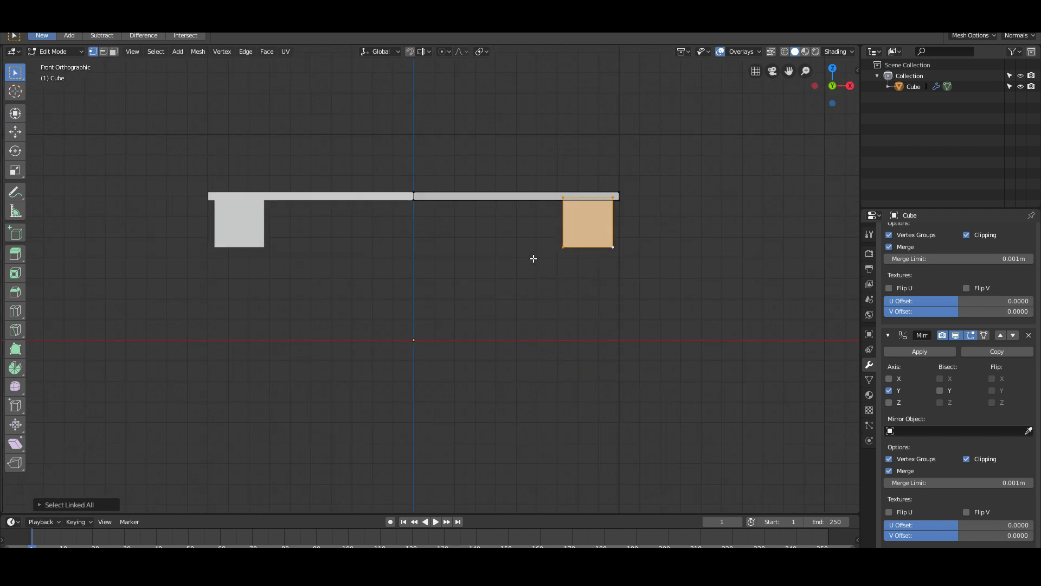
pyautogui.scroll(-1, 588, 226)
pyautogui.scroll(2, 591, 230)
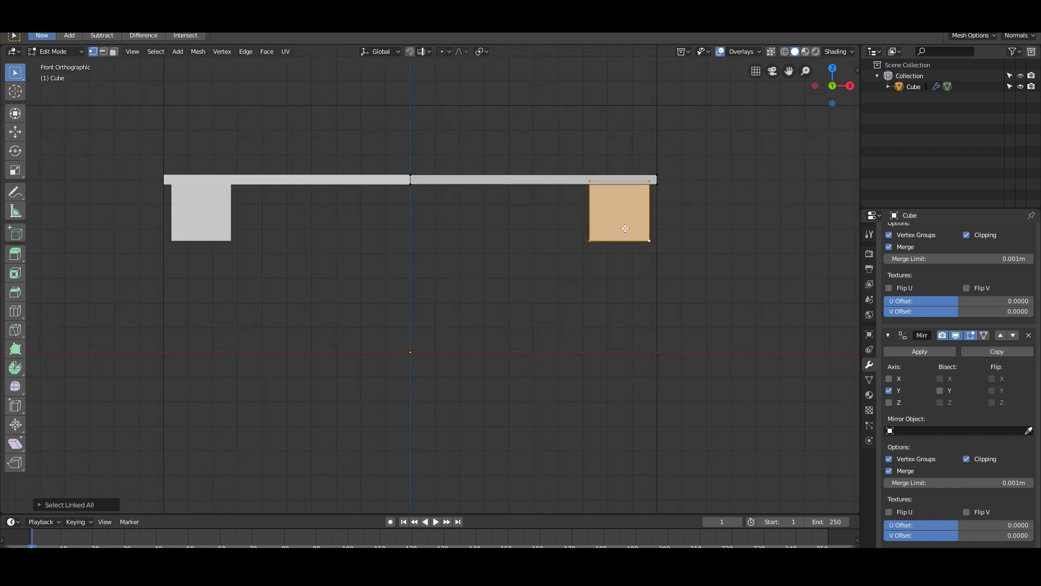
pyautogui.moveTo(509, 195); pyautogui.dragTo(499, 239, button='middle')
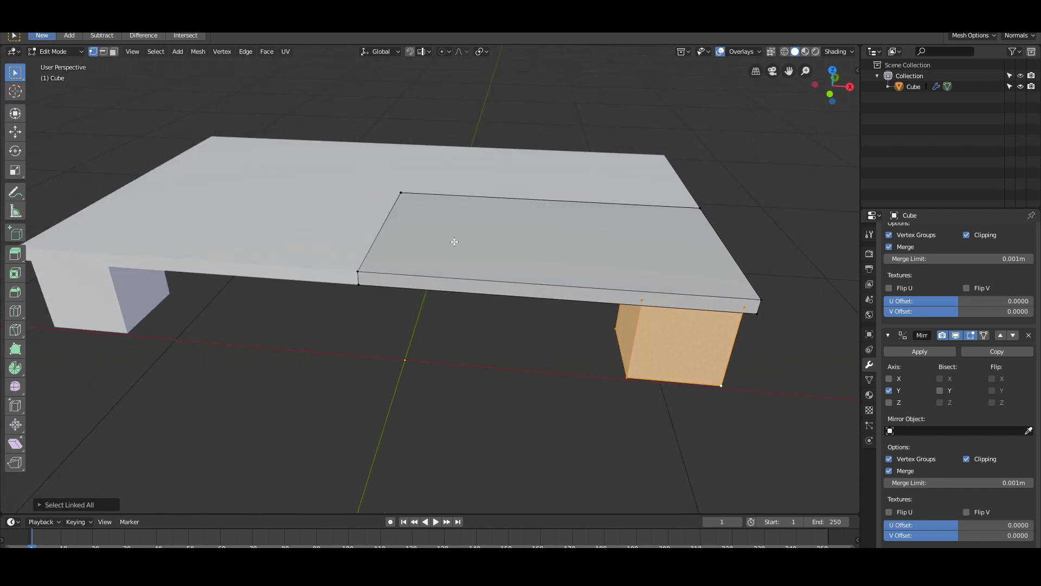
pyautogui.press('l')
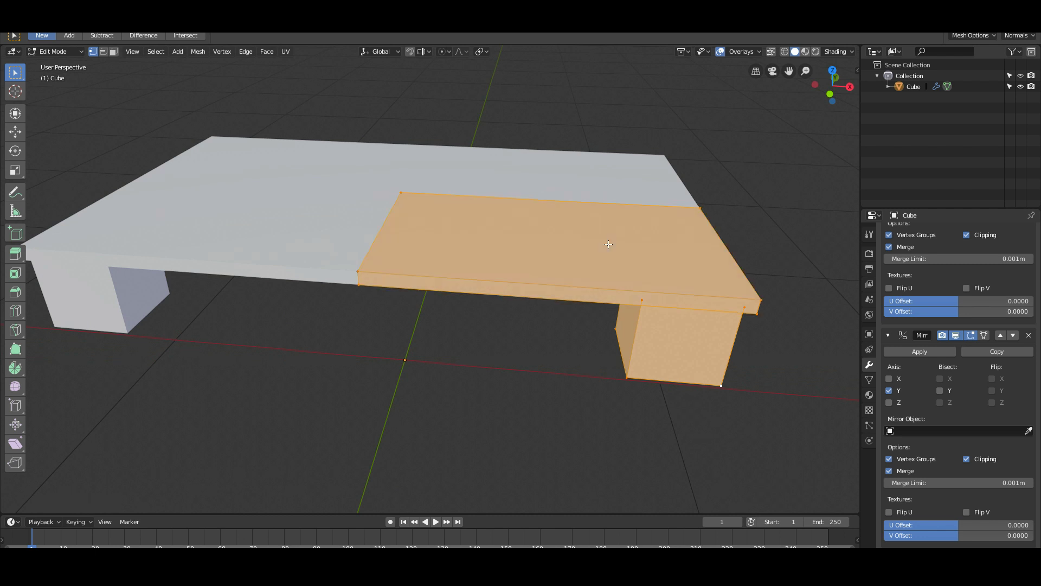
pyautogui.hotkey('alt', 'a')
# Step: Select the linked leg block, stretch it along Z in front view and move it down about 0.2 m under the tabletop
pyautogui.moveTo(590, 292); pyautogui.dragTo(718, 263, button='middle')
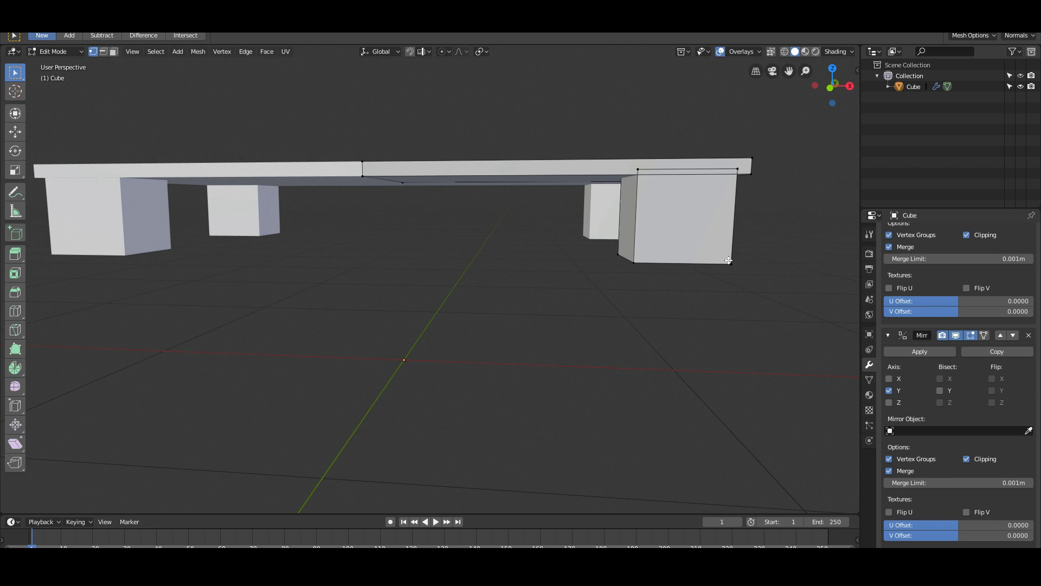
pyautogui.press('l')
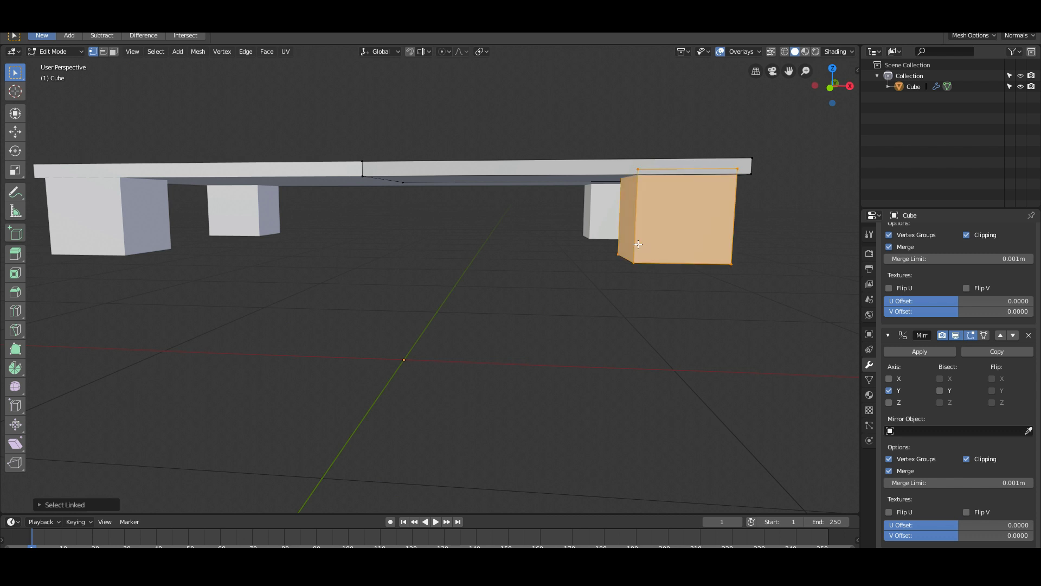
pyautogui.moveTo(645, 247); pyautogui.dragTo(482, 264, button='middle')
pyautogui.press('KP_1')
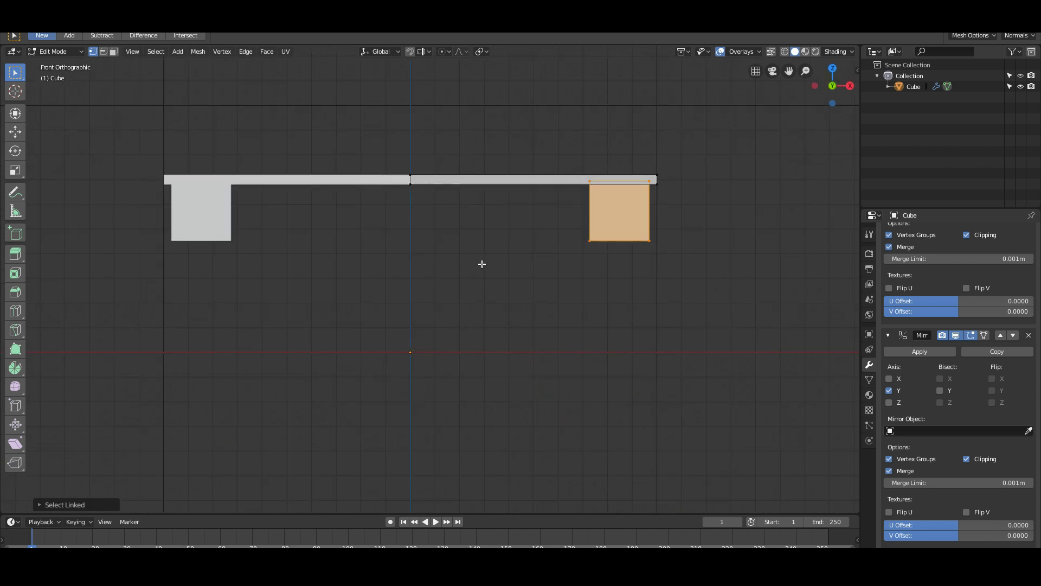
pyautogui.scroll(2, 661, 269)
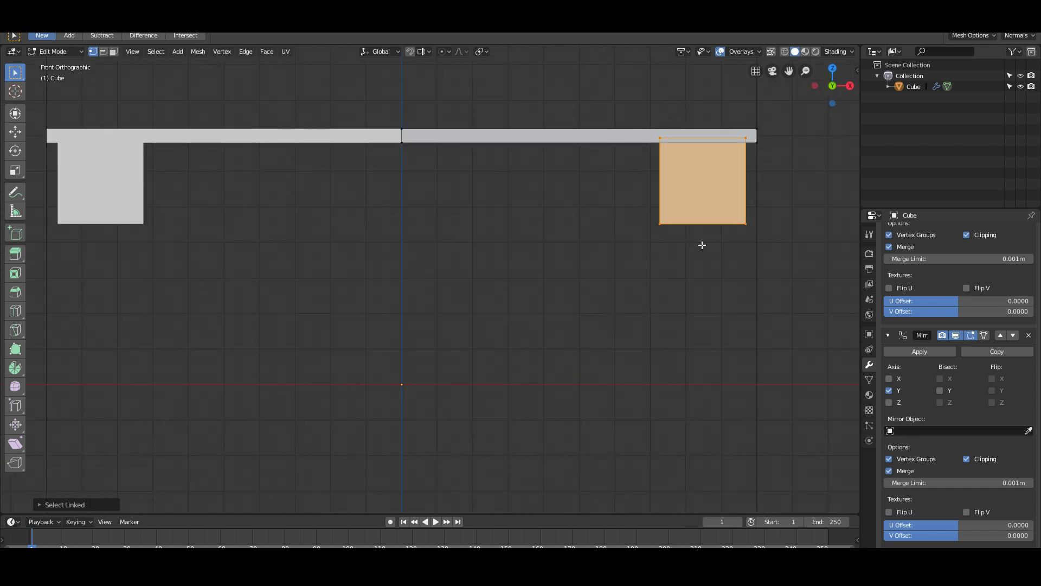
pyautogui.scroll(-2, 667, 255)
pyautogui.press('s')
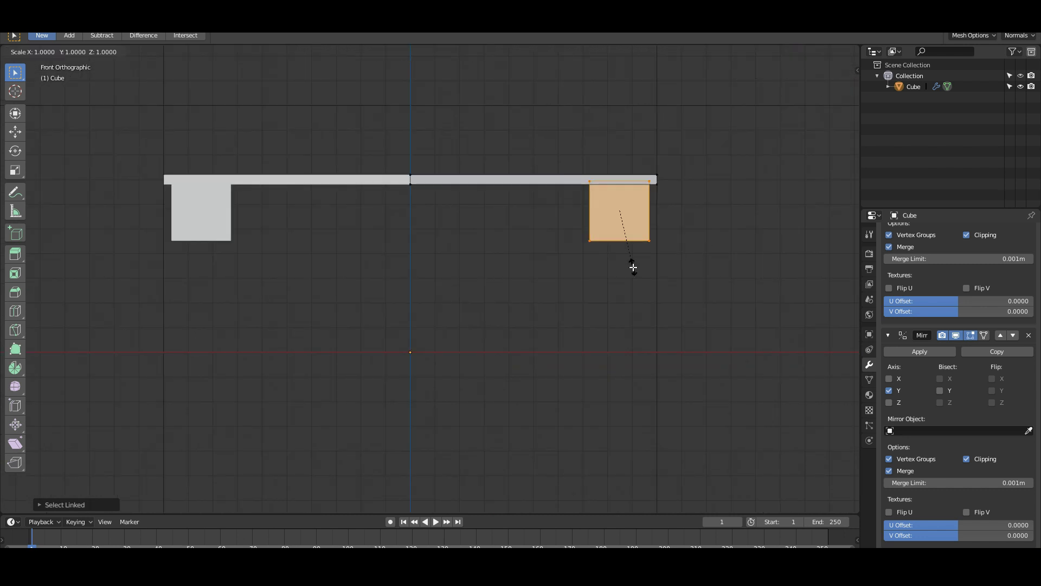
pyautogui.press('z')
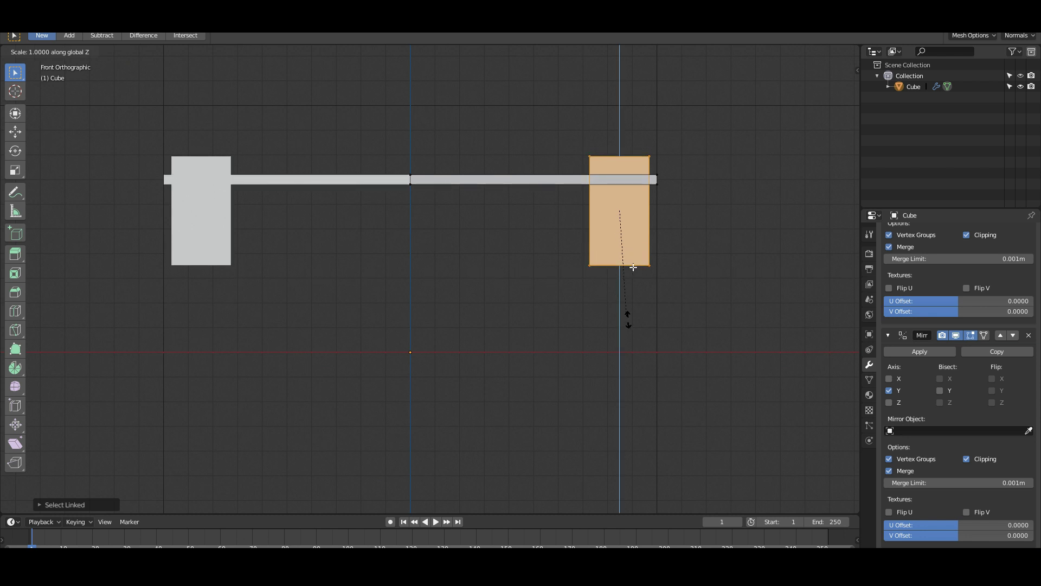
pyautogui.click(632, 356)
pyautogui.press('g')
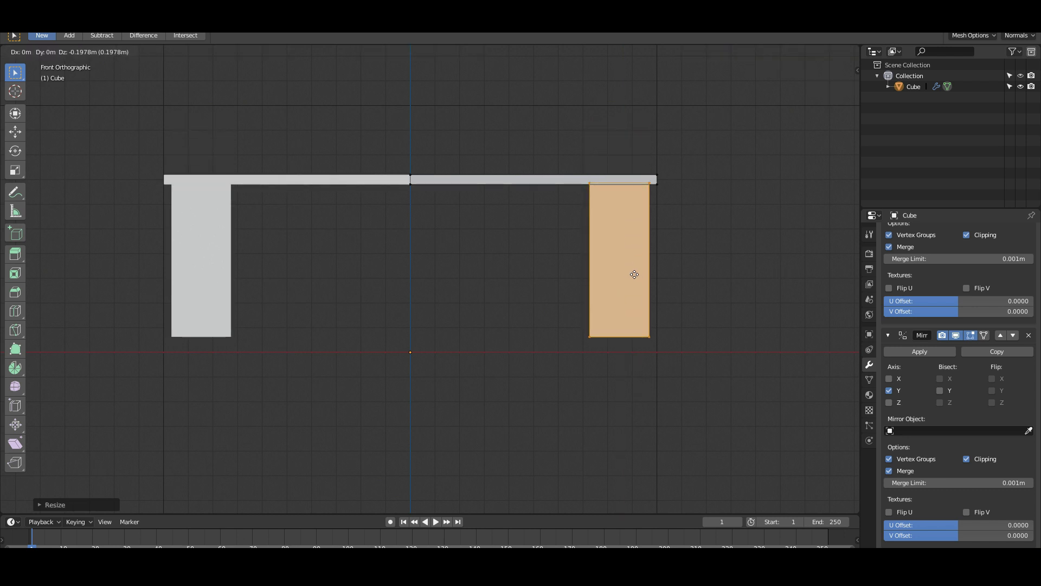
pyautogui.click(634, 275)
# Step: Fine-tune the leg's Z scale and position so it spans from inside the tabletop to the ground line
pyautogui.press('s')
pyautogui.press('z')
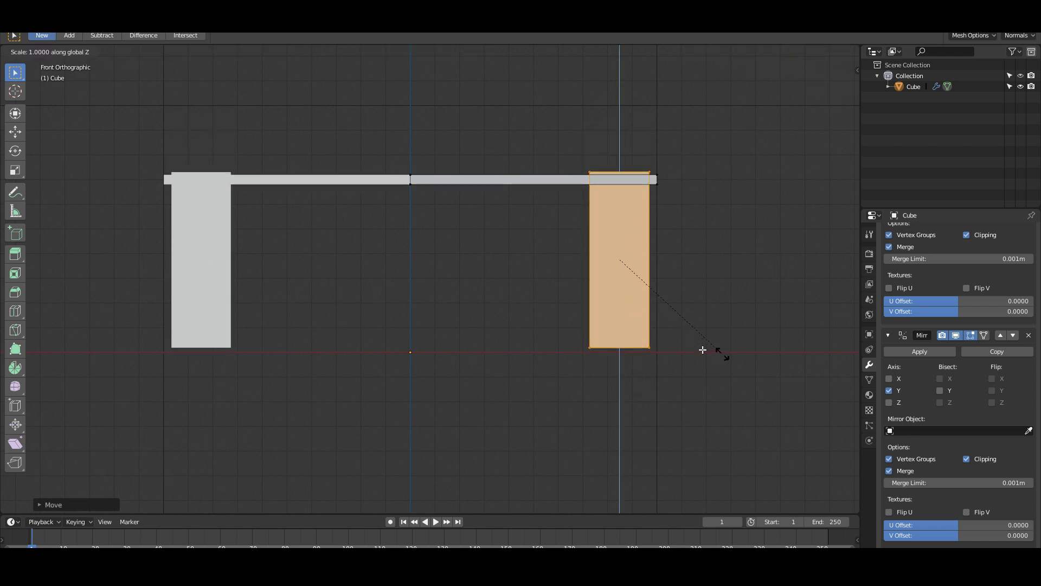
pyautogui.click(703, 348)
pyautogui.press('g')
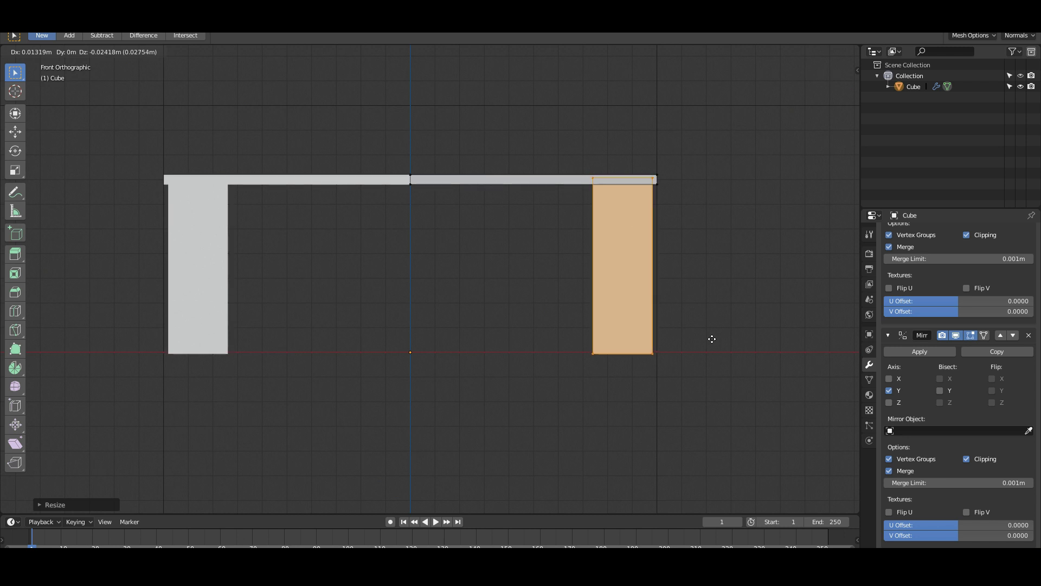
pyautogui.click(712, 340)
pyautogui.press('s')
pyautogui.press('z')
pyautogui.press('g')
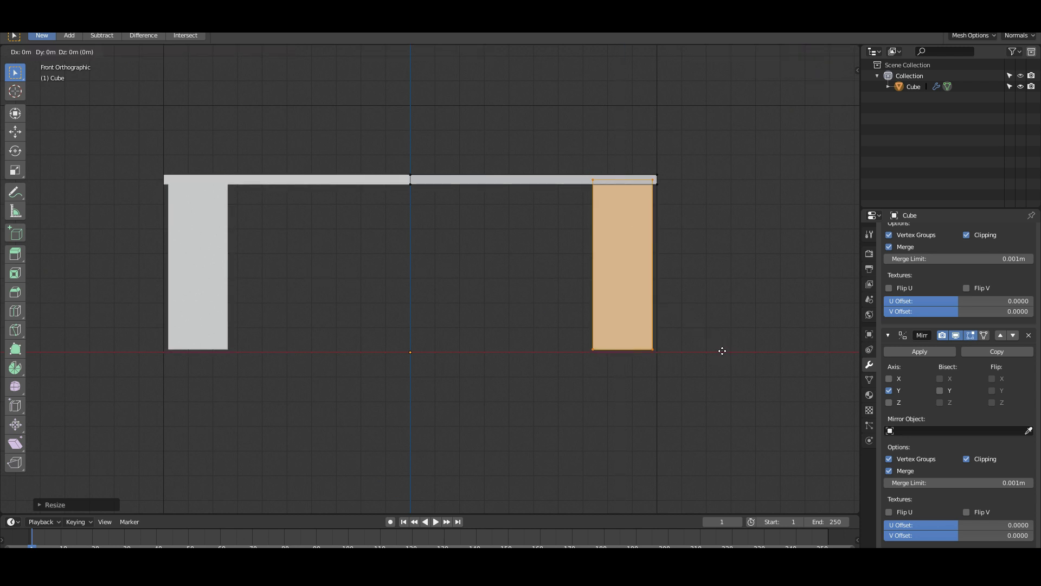
pyautogui.click(720, 353)
pyautogui.moveTo(721, 353)
pyautogui.mouseDown(button='middle')
pyautogui.moveTo(678, 328)
pyautogui.moveTo(609, 342)
pyautogui.moveTo(472, 332)
pyautogui.moveTo(716, 334)
pyautogui.mouseUp(button='middle')
pyautogui.scroll(-3, 715, 334)
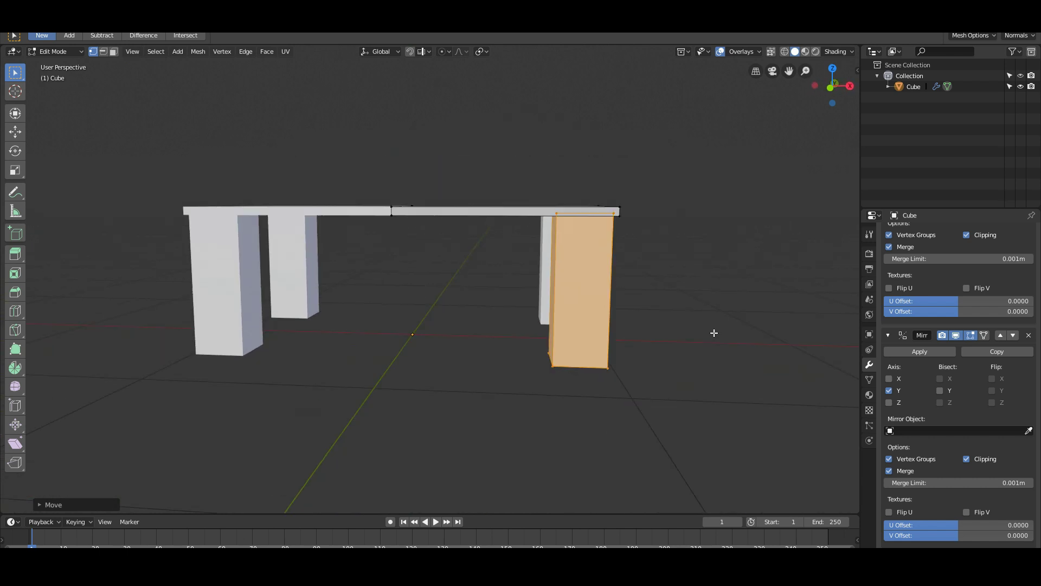
pyautogui.press('KP_1')
pyautogui.scroll(3, 714, 333)
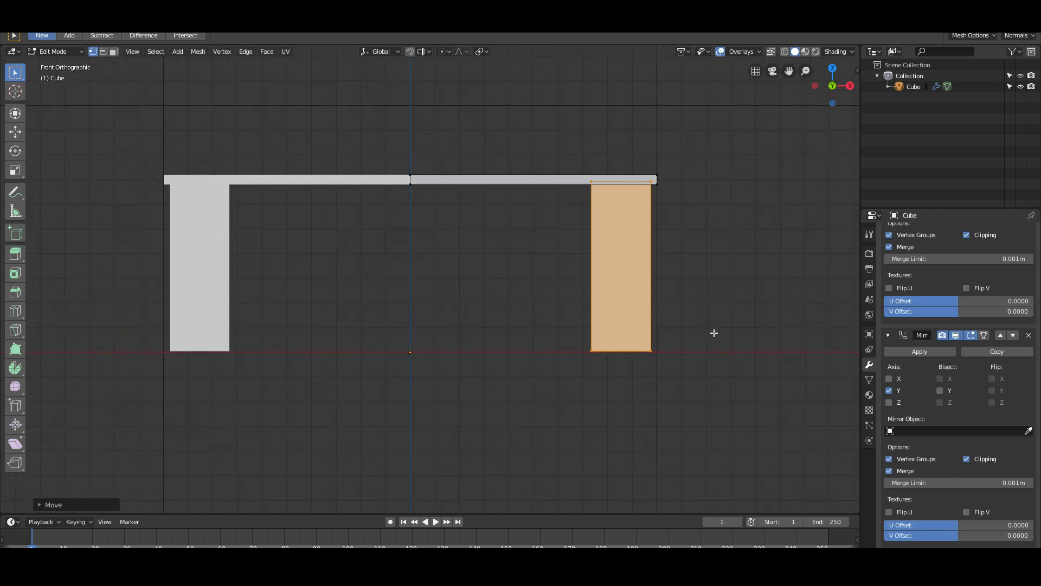
pyautogui.moveTo(745, 332); pyautogui.dragTo(655, 276, button='middle')
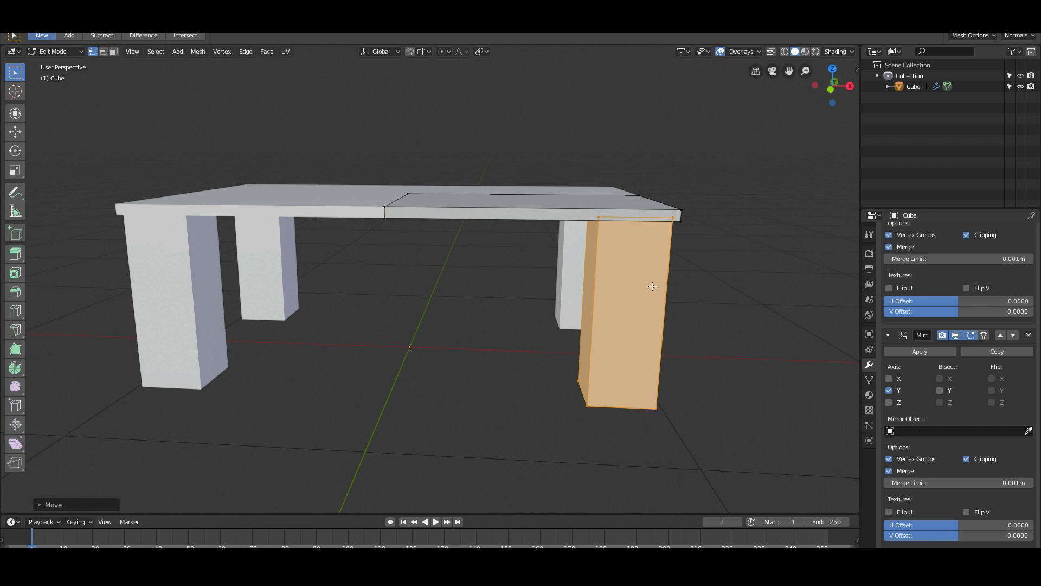
pyautogui.press('KP_1')
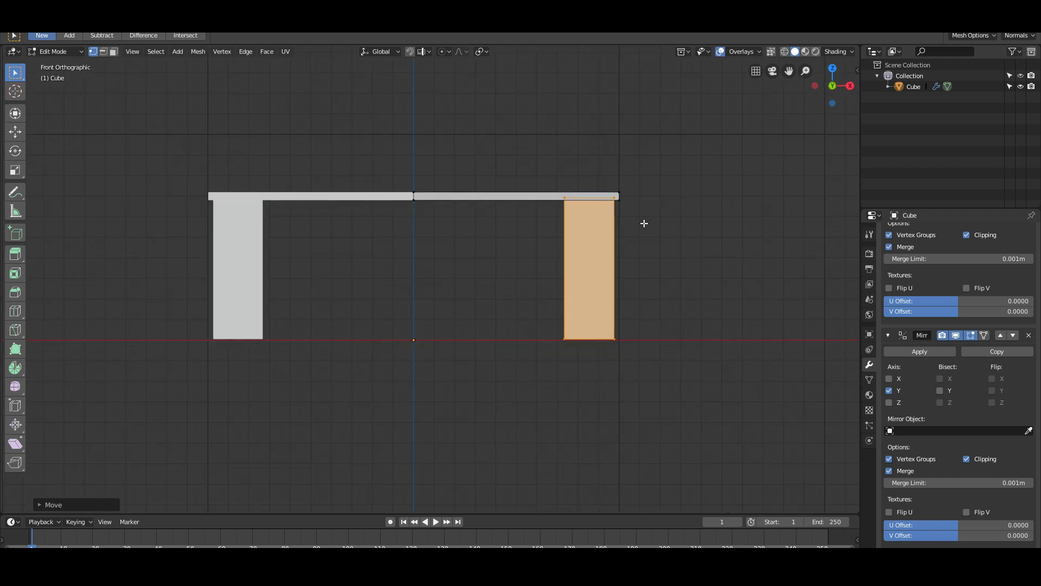
pyautogui.press('s')
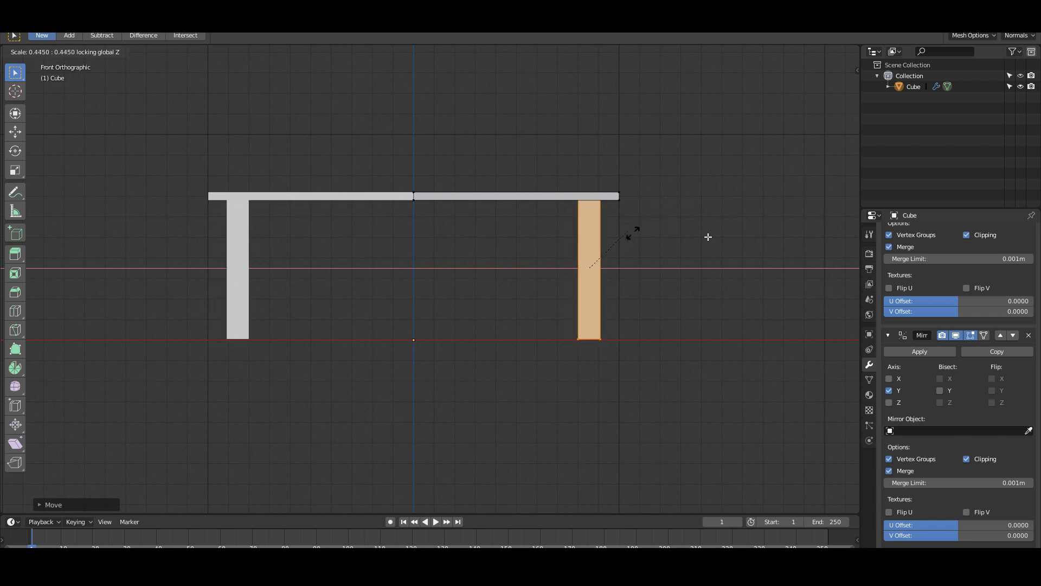
pyautogui.click(660, 214)
# Step: Thin the selected leg by scaling it on X and Y only, with the Z axis locked
pyautogui.moveTo(660, 214); pyautogui.dragTo(780, 292, button='middle')
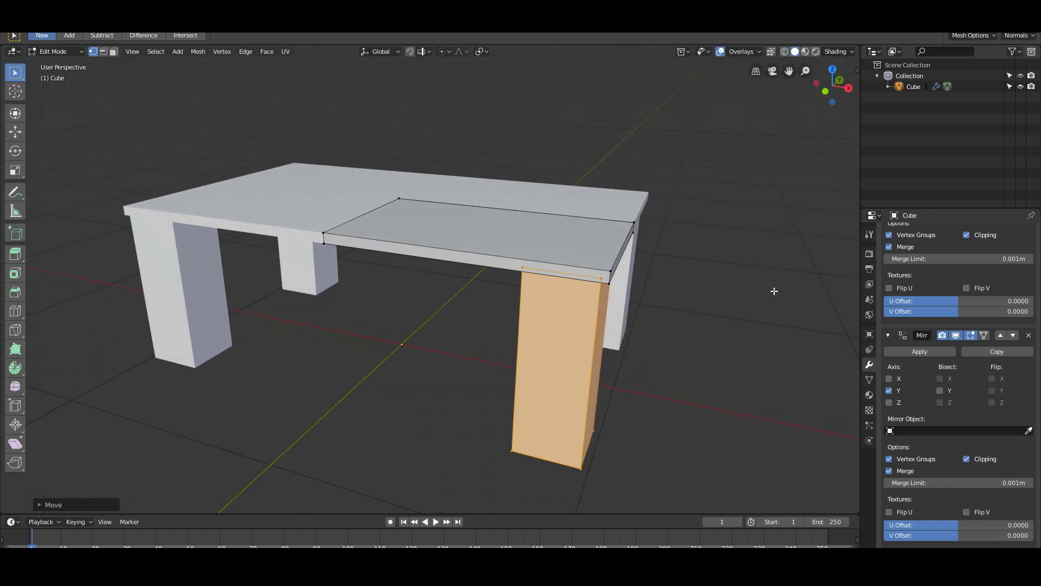
pyautogui.hotkey('shift', 'z')
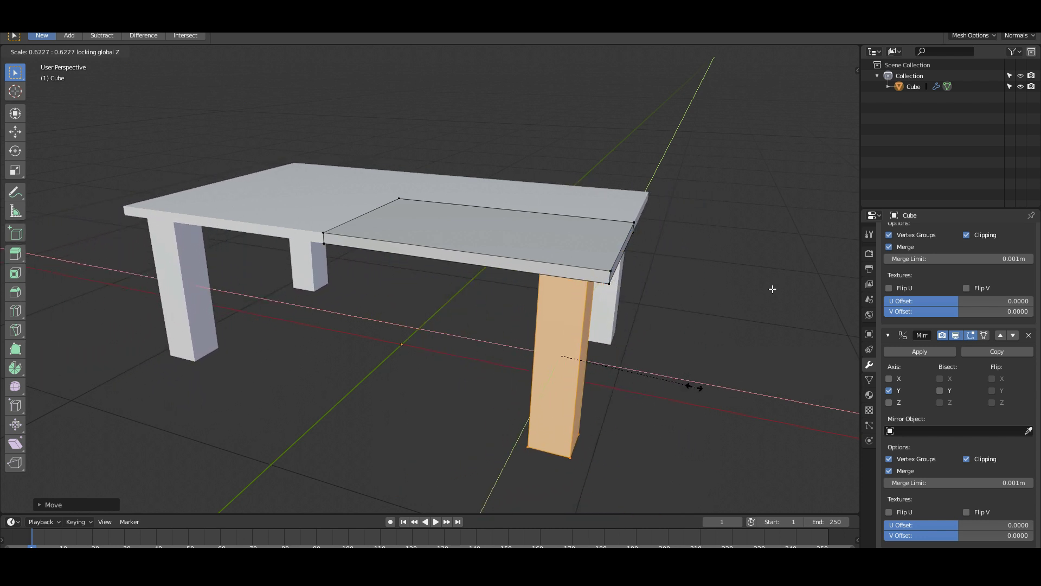
pyautogui.click(640, 385)
# Step: Move the thinned leg outward by about 0.06 m towards the table's positive X end in front view
pyautogui.press('KP_1')
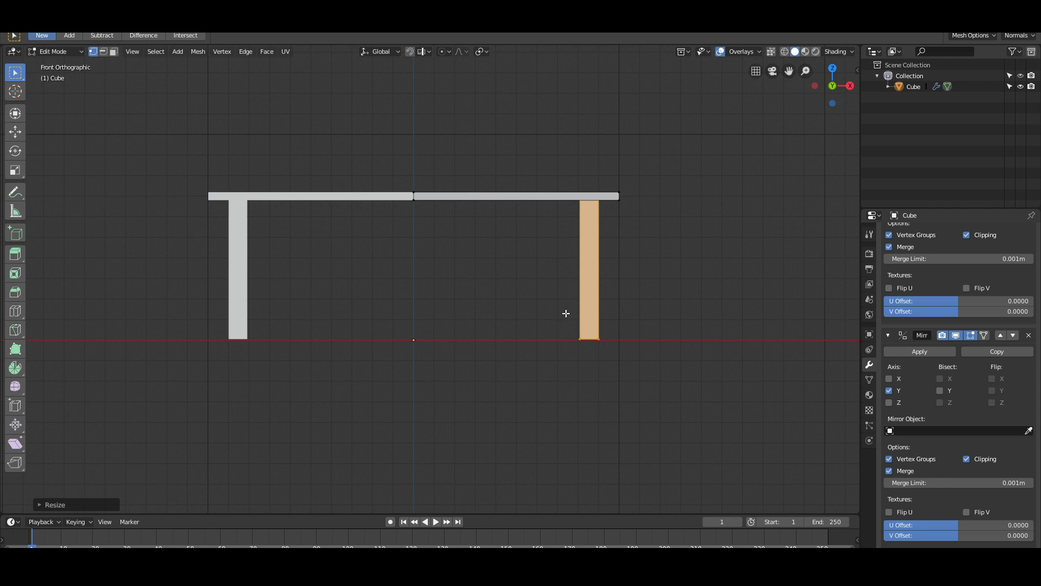
pyautogui.press('g')
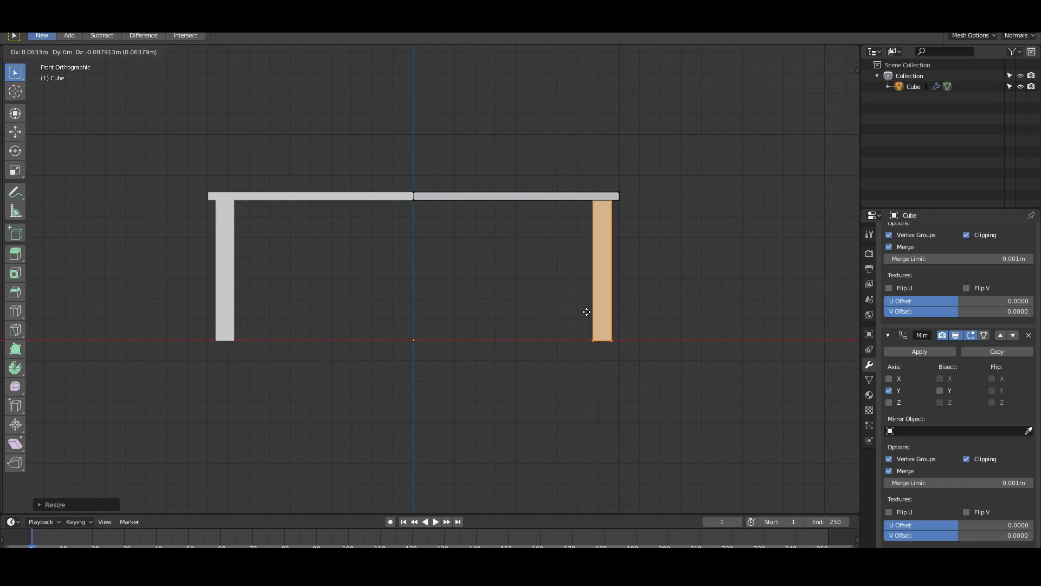
pyautogui.click(586, 312)
pyautogui.scroll(2, 640, 321)
pyautogui.moveTo(701, 337); pyautogui.dragTo(568, 342, button='middle')
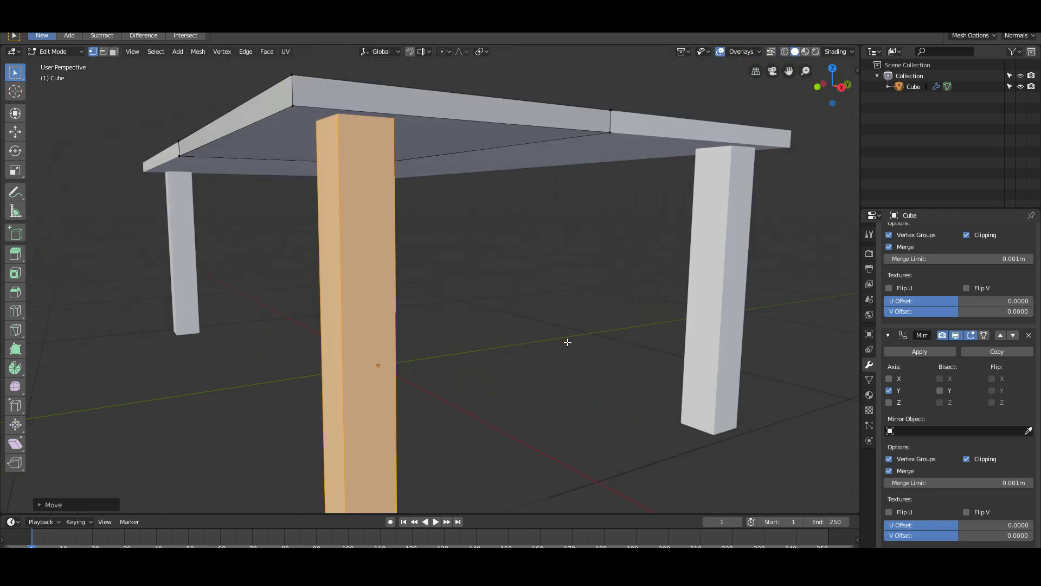
pyautogui.moveTo(473, 338); pyautogui.dragTo(414, 337, button='middle')
pyautogui.scroll(-5, 416, 337)
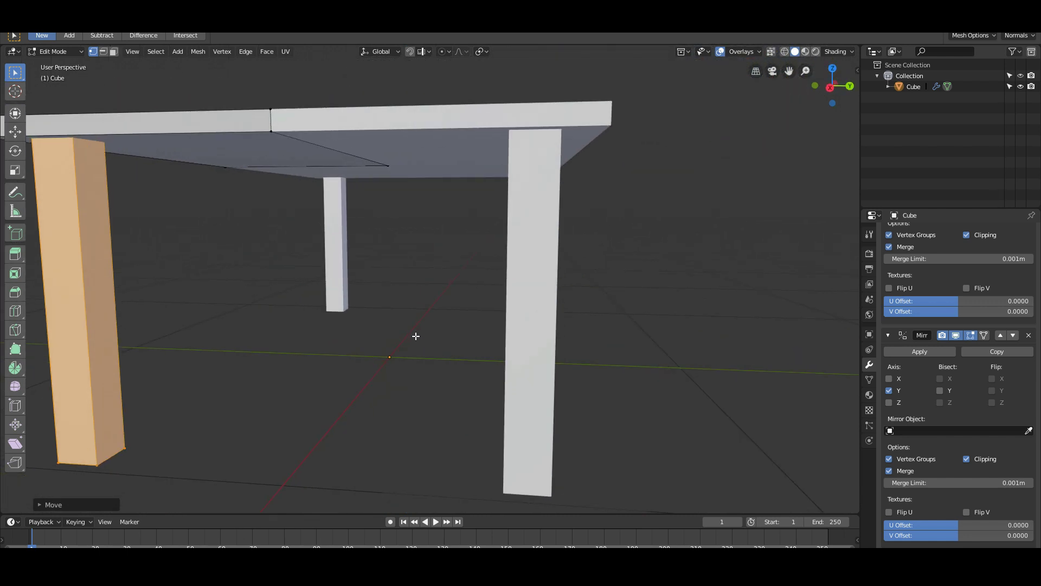
# Step: Move the leg along Y by about 0.02 m towards the table's centre in right view
pyautogui.press('KP_1')
pyautogui.press('KP_3')
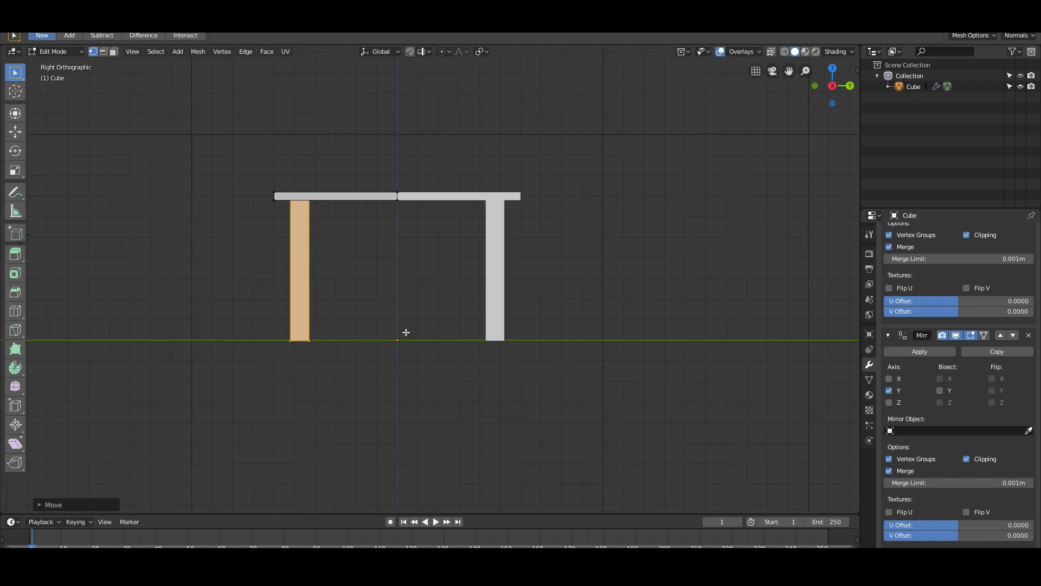
pyautogui.scroll(2, 388, 321)
pyautogui.press('g')
pyautogui.press('x')
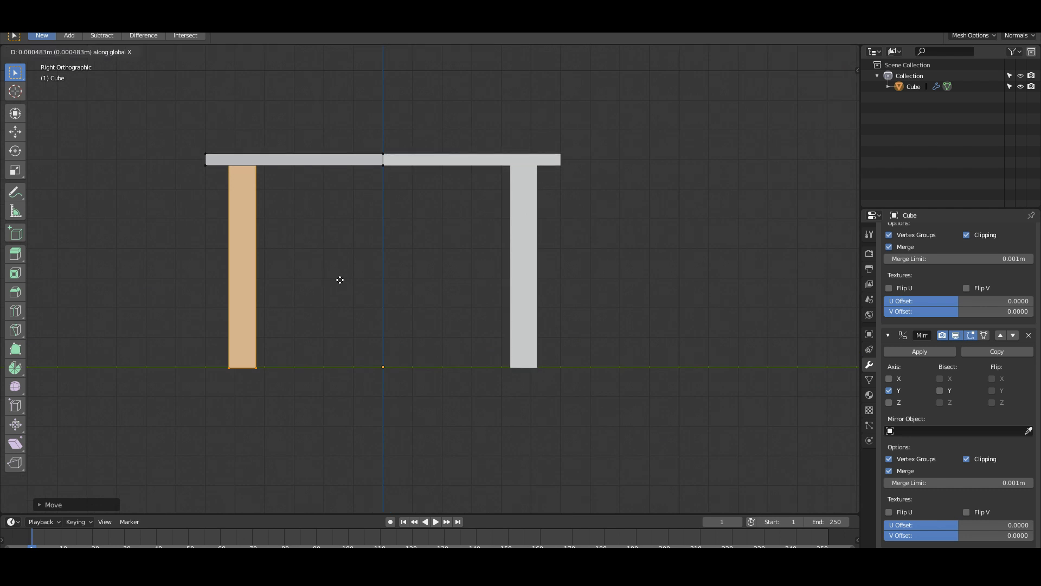
pyautogui.press('y')
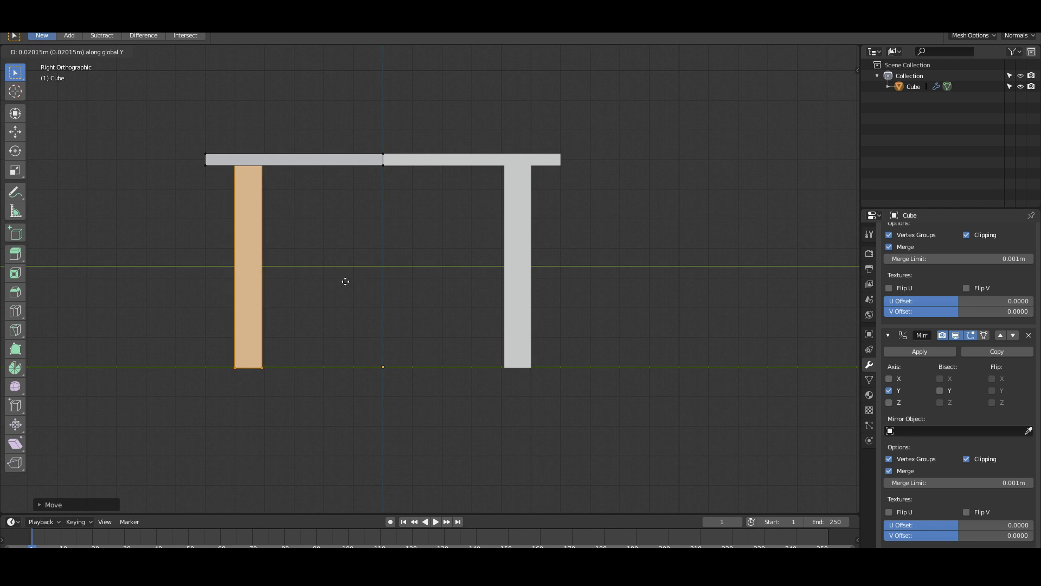
pyautogui.click(345, 282)
pyautogui.moveTo(251, 287); pyautogui.dragTo(269, 292, button='middle')
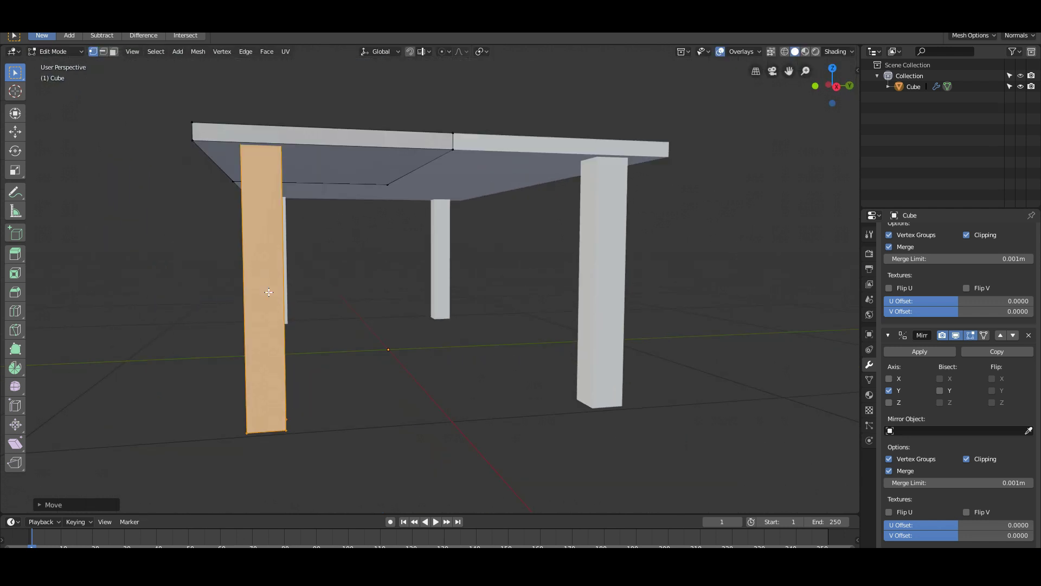
# Step: Move the leg along X by about 0.1 m inward towards the table's centre in front view
pyautogui.press('KP_1')
pyautogui.press('g')
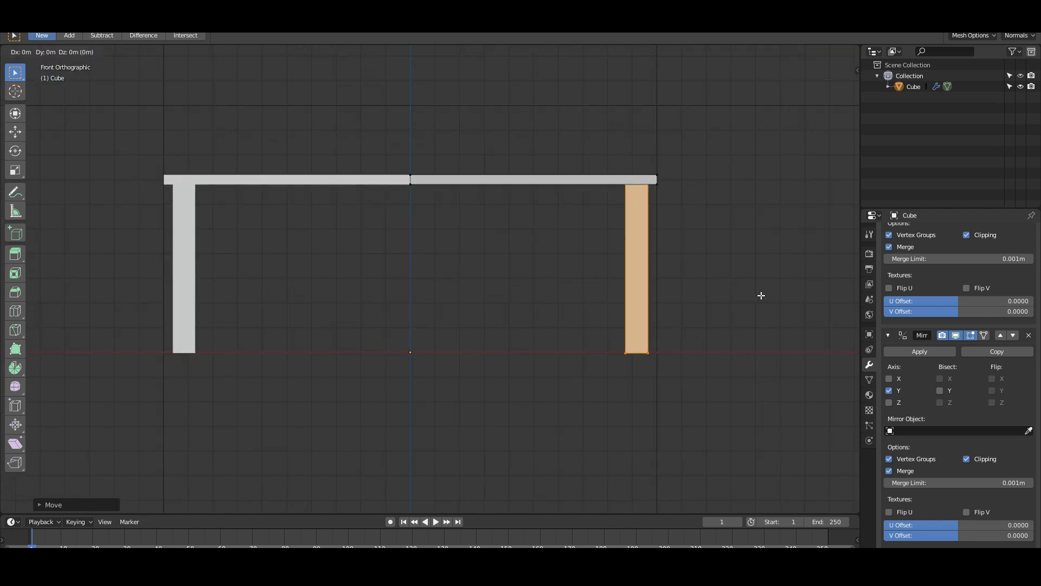
pyautogui.press('x')
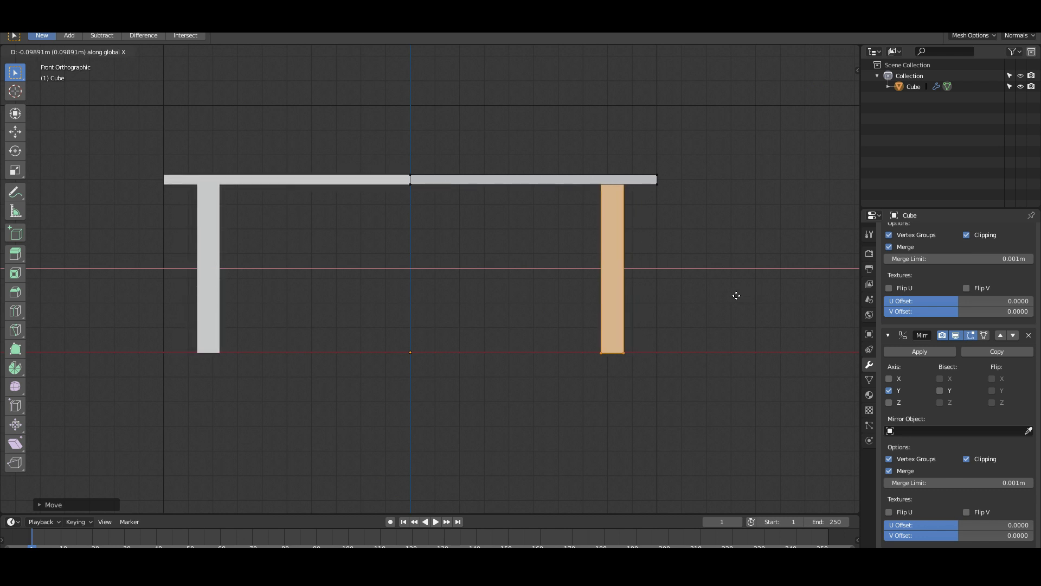
pyautogui.click(737, 296)
pyautogui.moveTo(734, 293); pyautogui.dragTo(644, 377, button='middle')
pyautogui.press('KP_1')
pyautogui.scroll(1, 646, 378)
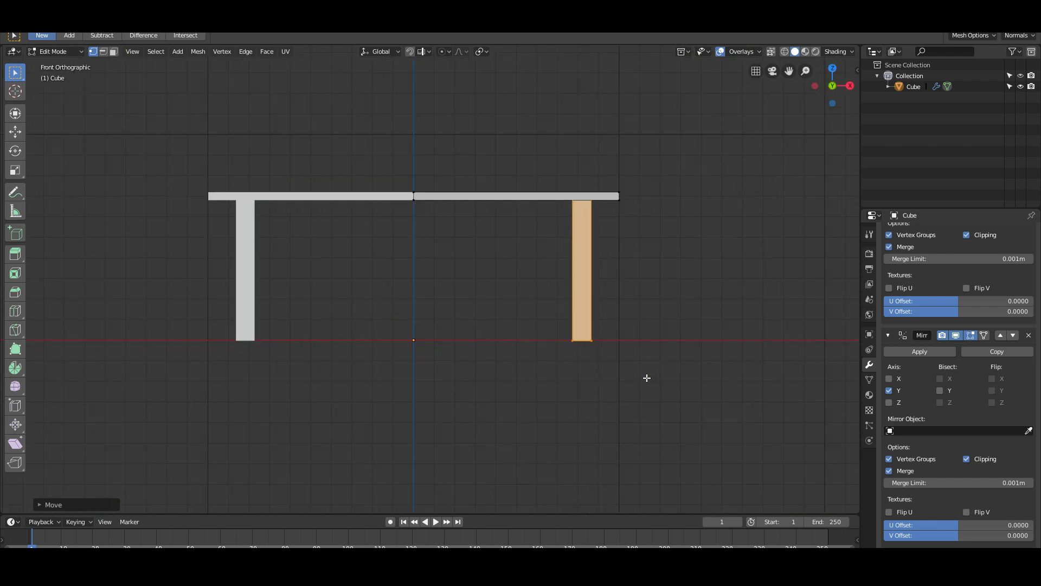
# Step: Thicken the leg by scaling it about 1.61 on X and Y only, and taper it by scaling its bottom face to about 0.54
pyautogui.press('s')
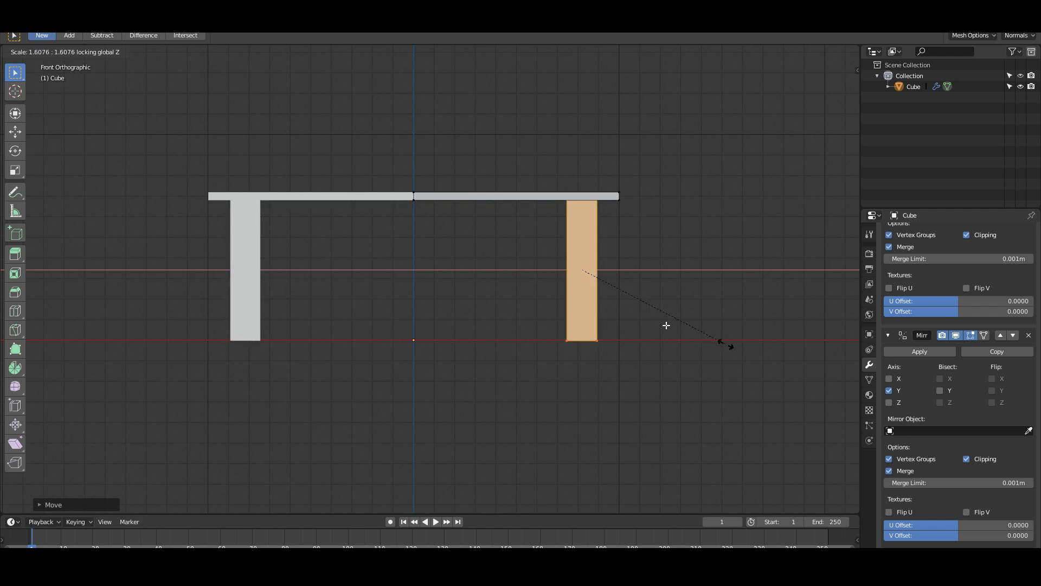
pyautogui.click(724, 345)
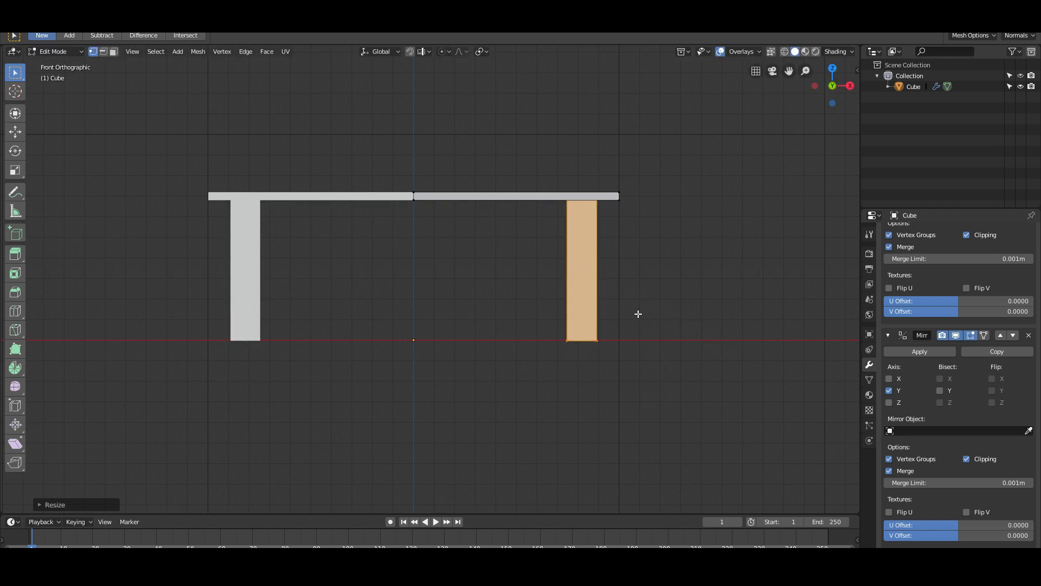
pyautogui.scroll(2, 614, 335)
pyautogui.moveTo(625, 341); pyautogui.dragTo(677, 335, button='middle')
pyautogui.click(746, 314)
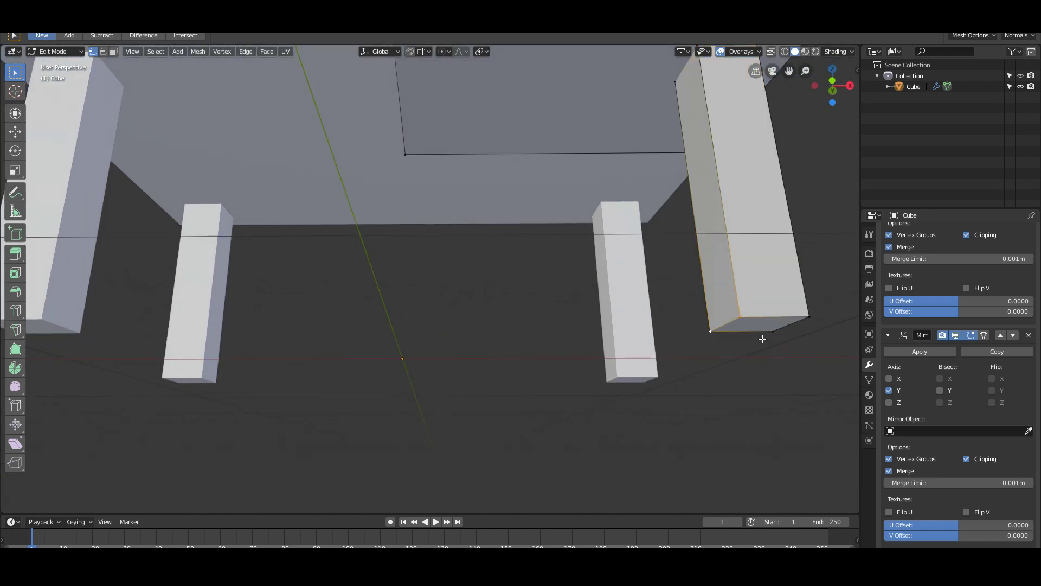
pyautogui.press('KP_1')
pyautogui.press('s')
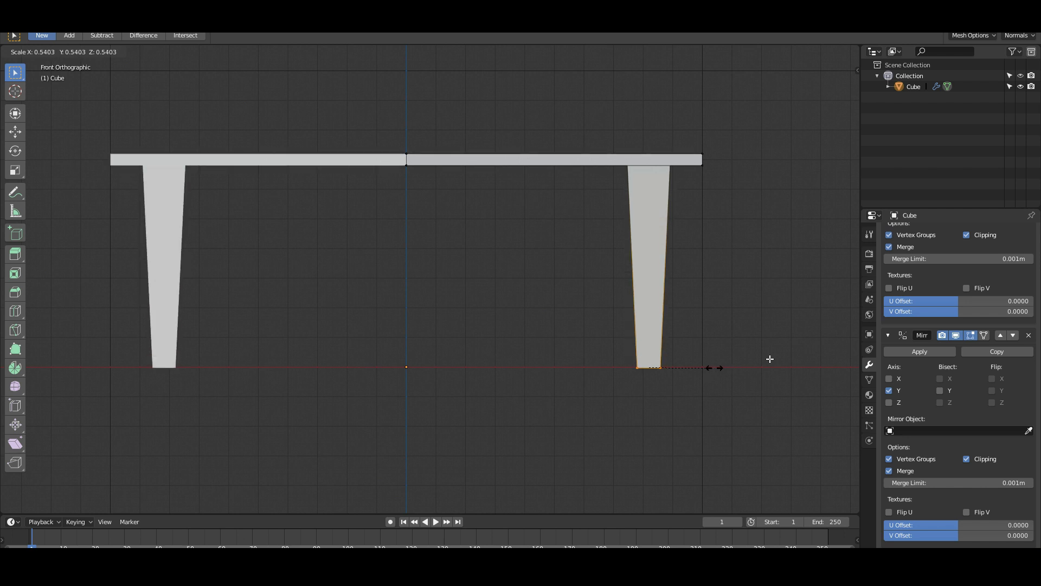
pyautogui.click(715, 368)
# Step: Add a loop cut around the lower part of the tapered leg and scale the loop up to about 1.08
pyautogui.moveTo(715, 368); pyautogui.dragTo(727, 346, button='middle')
pyautogui.scroll(-3, 718, 365)
pyautogui.scroll(3, 718, 362)
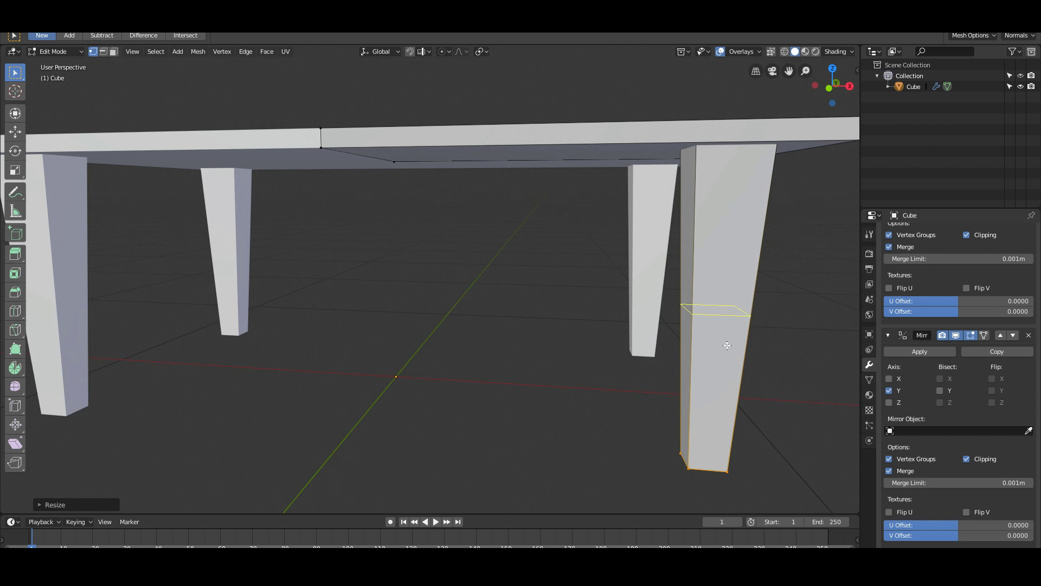
pyautogui.click(728, 345)
pyautogui.click(727, 346)
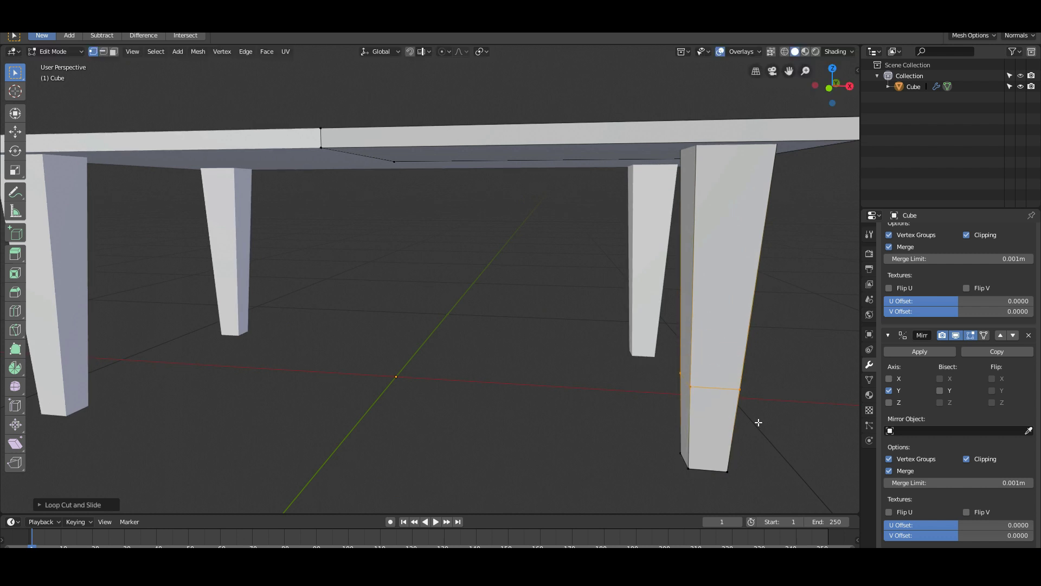
pyautogui.moveTo(758, 420); pyautogui.dragTo(751, 379, button='middle')
pyautogui.press('s')
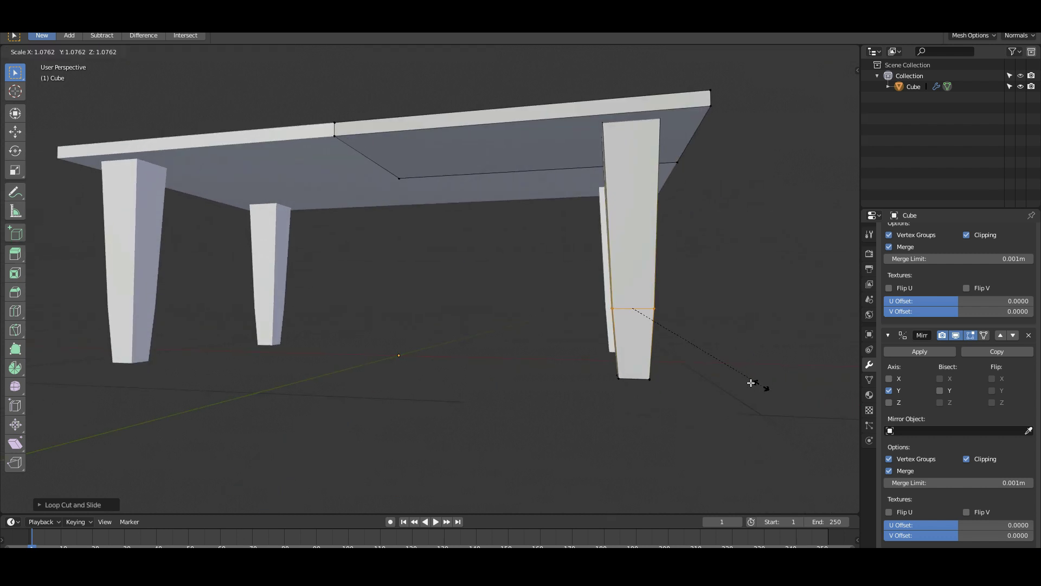
pyautogui.click(762, 385)
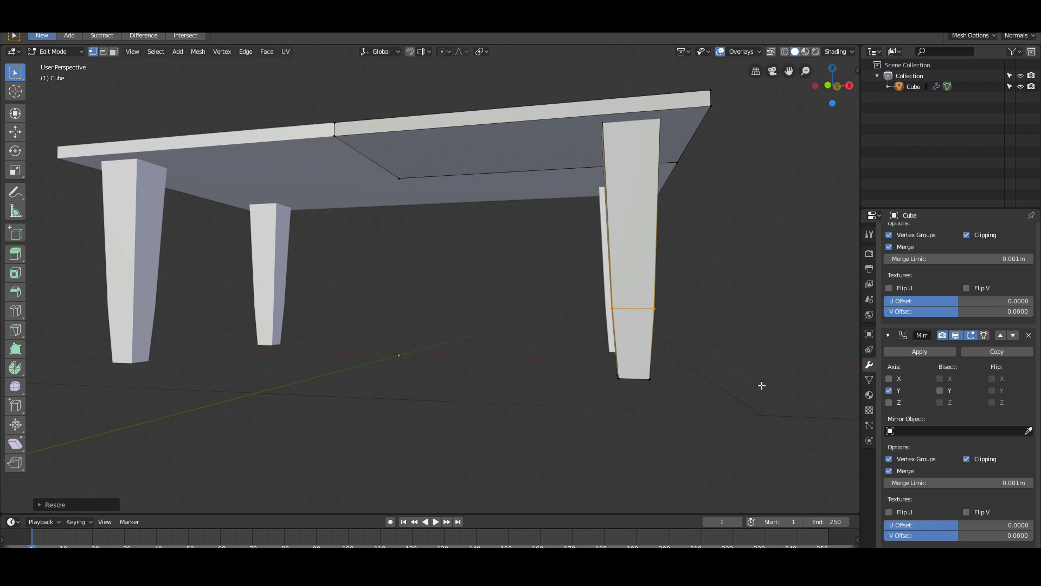
# Step: Add a second loop cut around the upper half of the leg and scale the loop to about 0.96
pyautogui.click(628, 248)
pyautogui.click(627, 247)
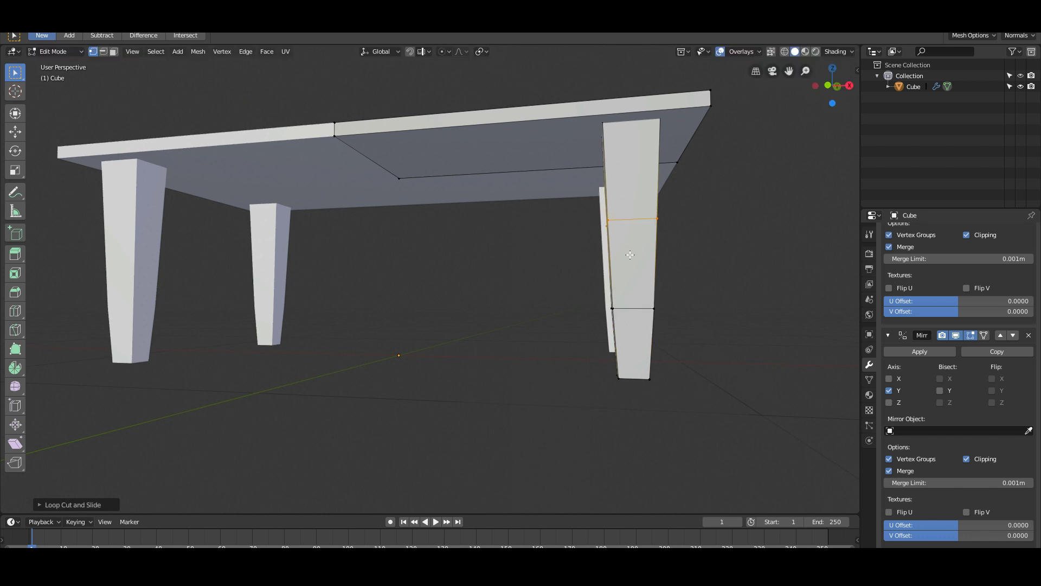
pyautogui.press('s')
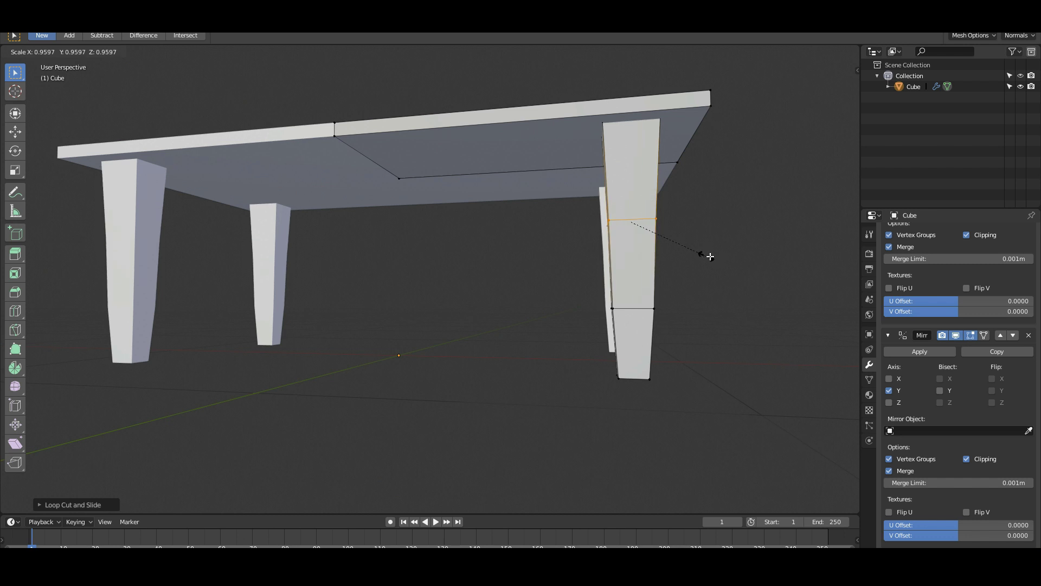
pyautogui.click(707, 256)
# Step: Scale the leg's lower edge loop to about 0.91 and its upper edge loop to about 1.02
pyautogui.keyDown('alt'); pyautogui.click(649, 310); pyautogui.keyUp('alt')
pyautogui.press('s')
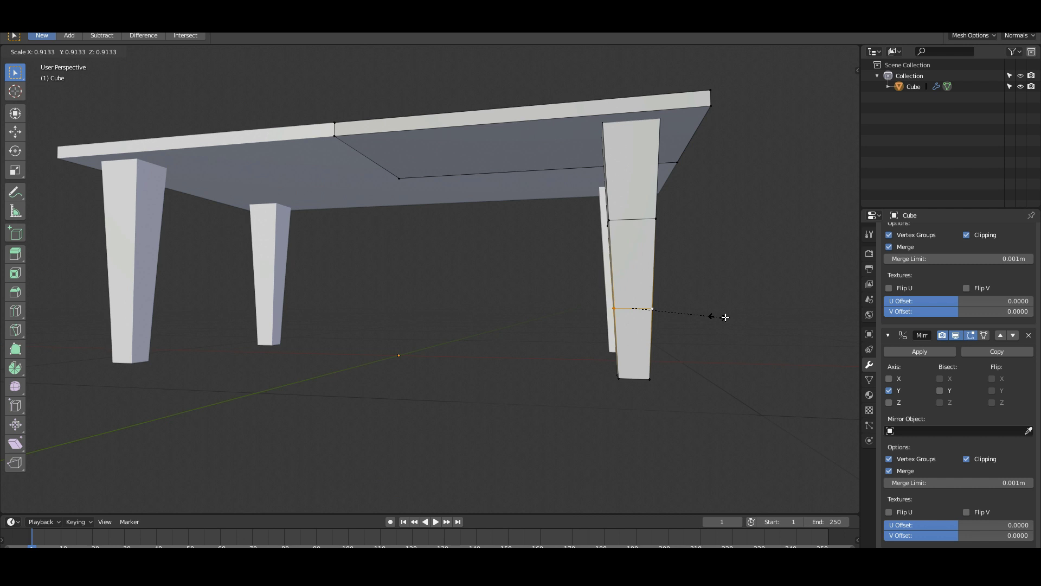
pyautogui.click(725, 316)
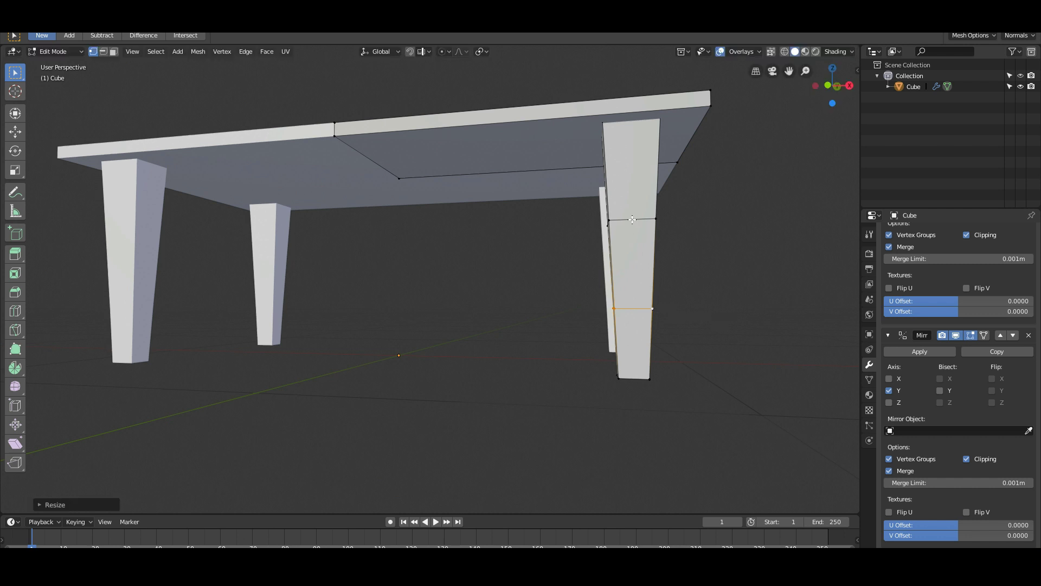
pyautogui.keyDown('alt'); pyautogui.click(633, 219); pyautogui.keyUp('alt')
pyautogui.moveTo(783, 241)
pyautogui.mouseDown(button='middle')
pyautogui.moveTo(739, 260)
pyautogui.moveTo(776, 251)
pyautogui.mouseUp(button='middle')
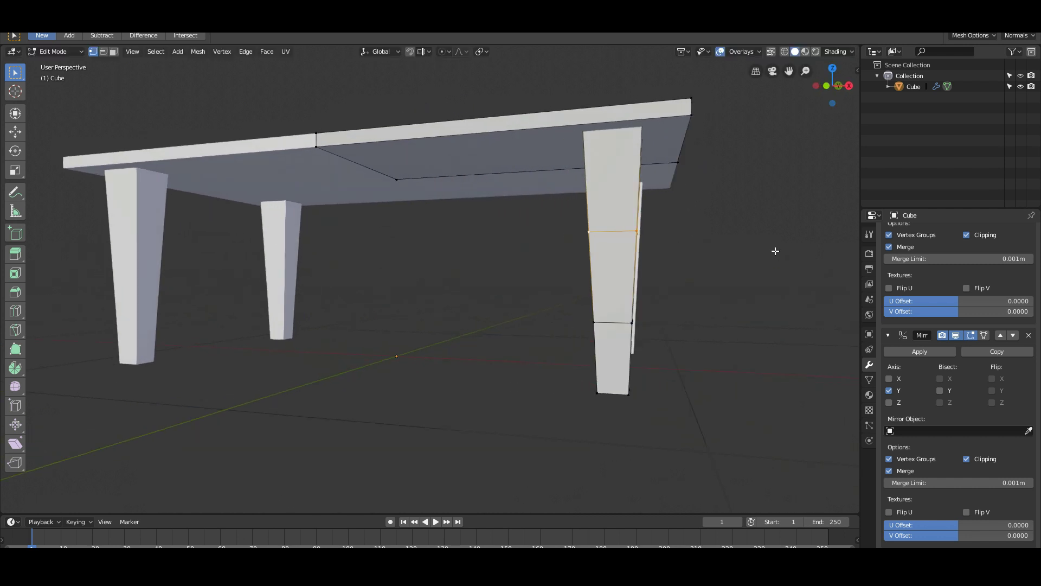
pyautogui.press('s')
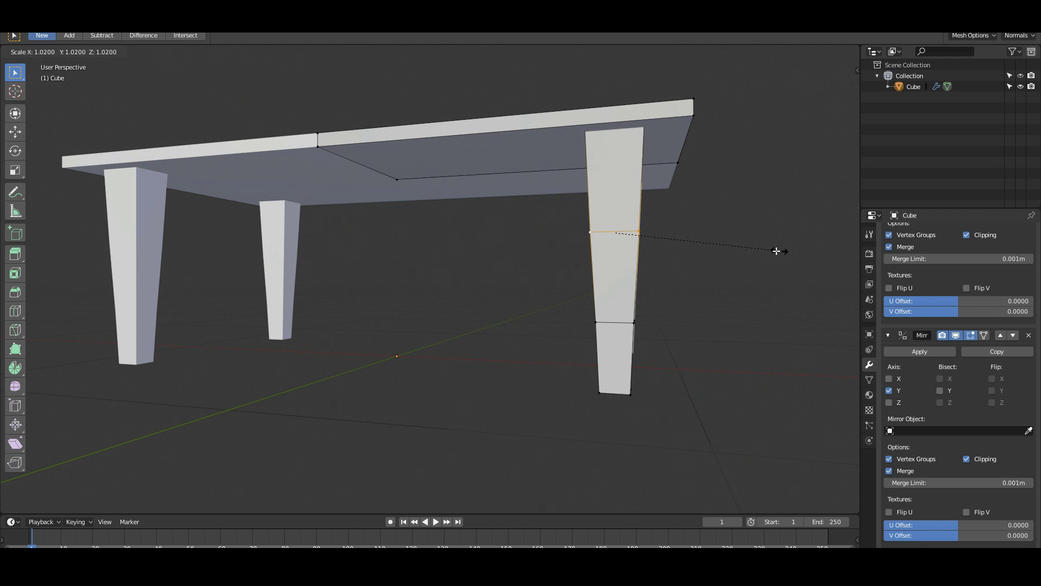
pyautogui.click(776, 252)
# Step: Switch to Object Mode and examine the table and its tapered legs from several sides
pyautogui.moveTo(615, 277); pyautogui.dragTo(709, 279, button='middle')
pyautogui.press('Tab')
pyautogui.scroll(-2, 499, 258)
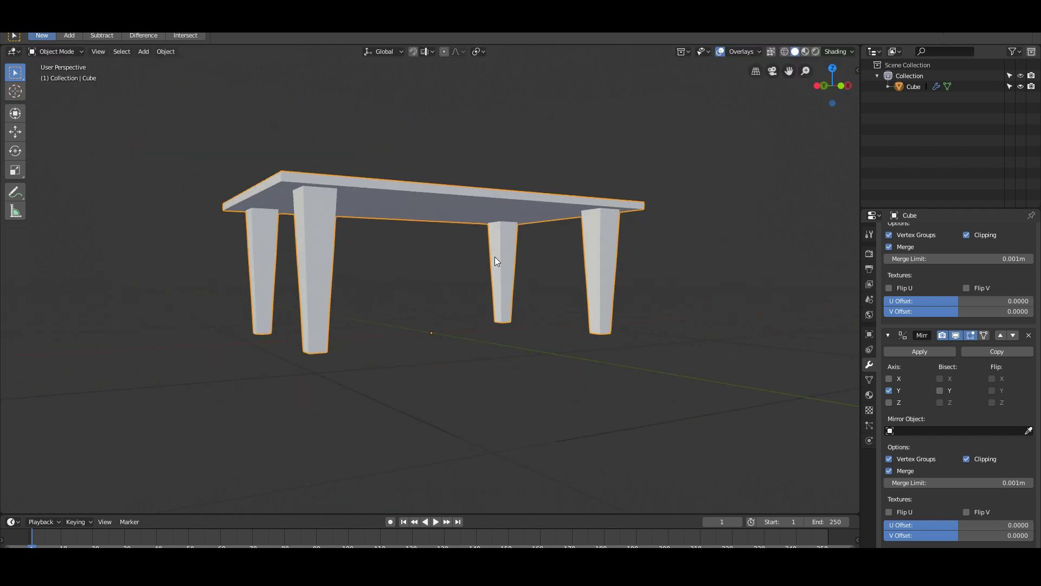
pyautogui.moveTo(495, 261); pyautogui.dragTo(302, 220, button='middle')
pyautogui.scroll(3, 617, 282)
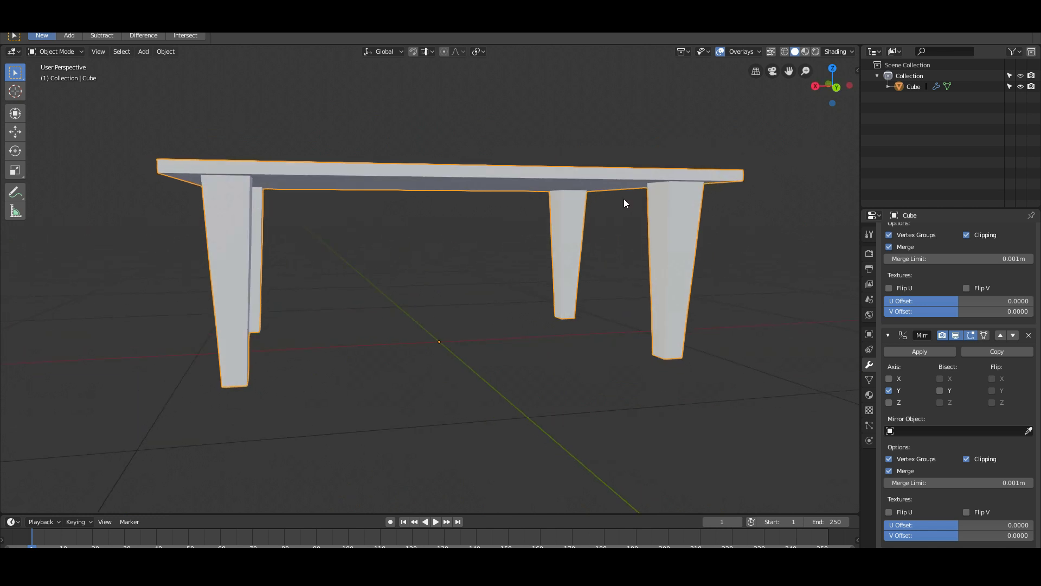
pyautogui.moveTo(701, 201); pyautogui.dragTo(627, 260, button='middle')
pyautogui.press('Tab')
pyautogui.press('Tab')
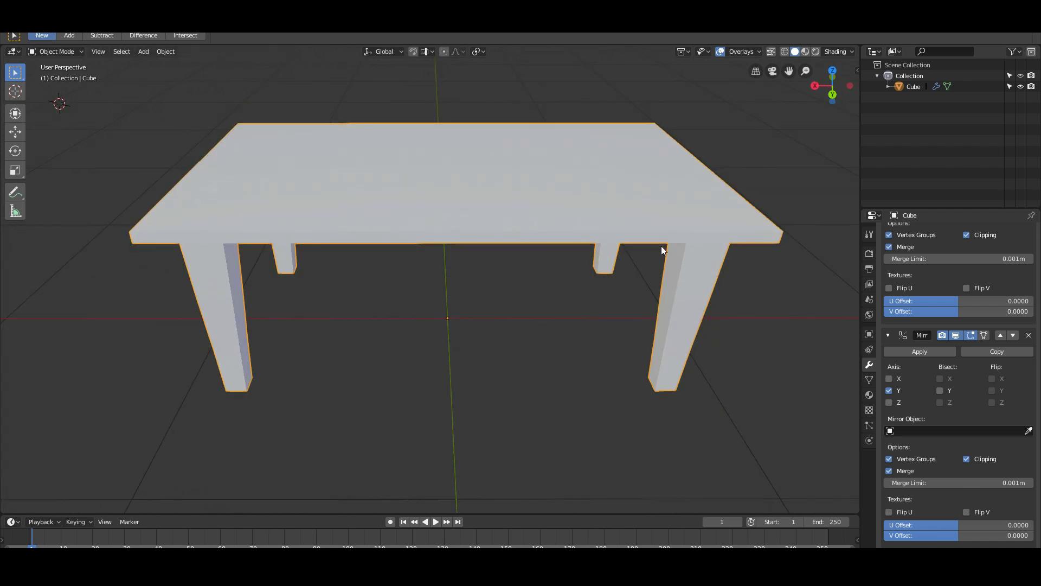
pyautogui.scroll(-6, 661, 246)
pyautogui.moveTo(682, 229); pyautogui.dragTo(609, 288, button='middle')
# Step: Add a new cube inside the table mesh in Edit Mode and scale it down to about 0.1
pyautogui.press('Tab')
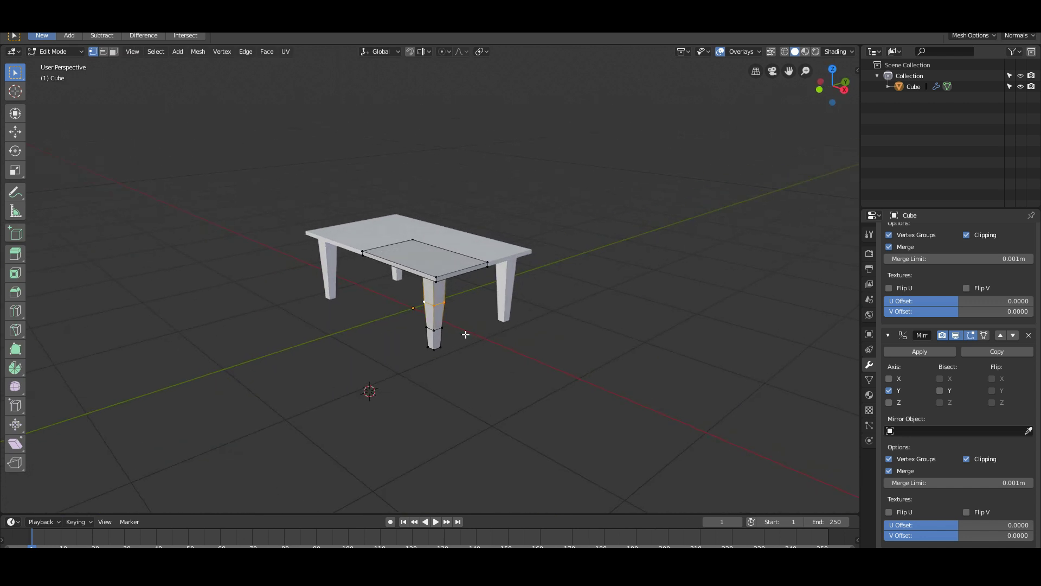
pyautogui.hotkey('shift', 'a')
pyautogui.click(464, 334)
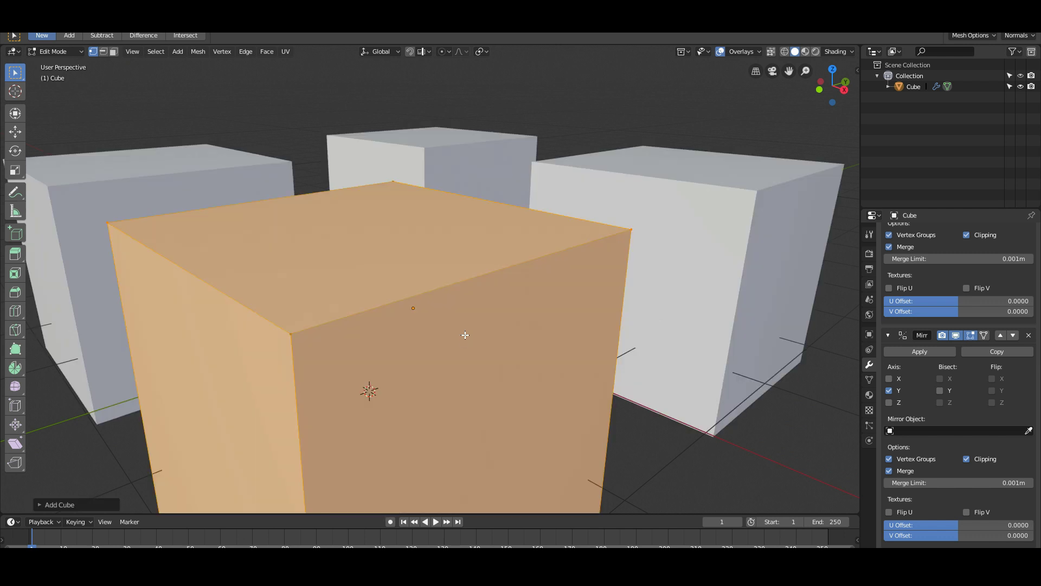
pyautogui.press('s')
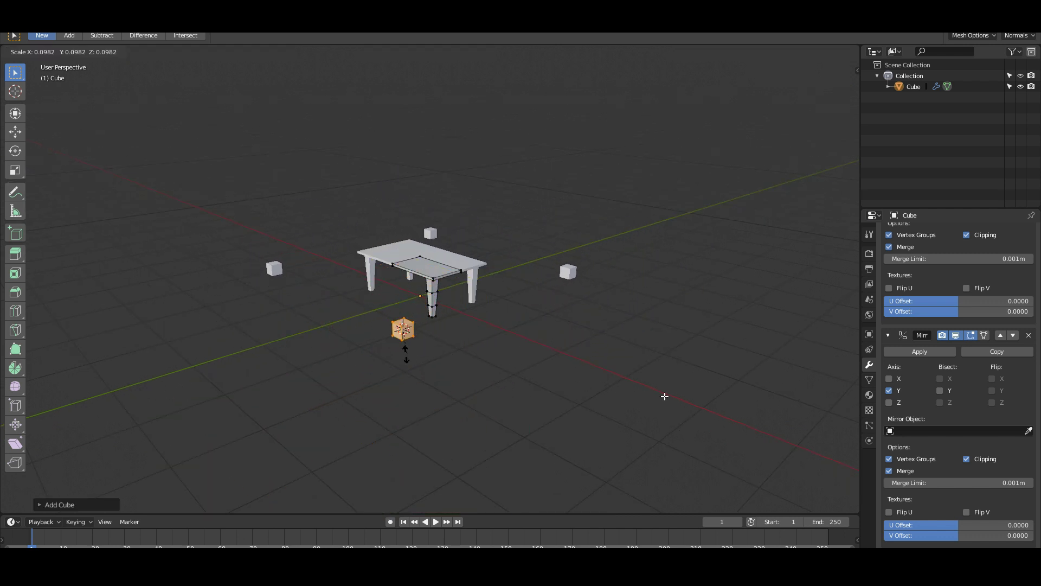
pyautogui.click(403, 355)
# Step: Move the small cube under the tabletop, between the table's centre and the leg, using top and front views
pyautogui.press('KP_7')
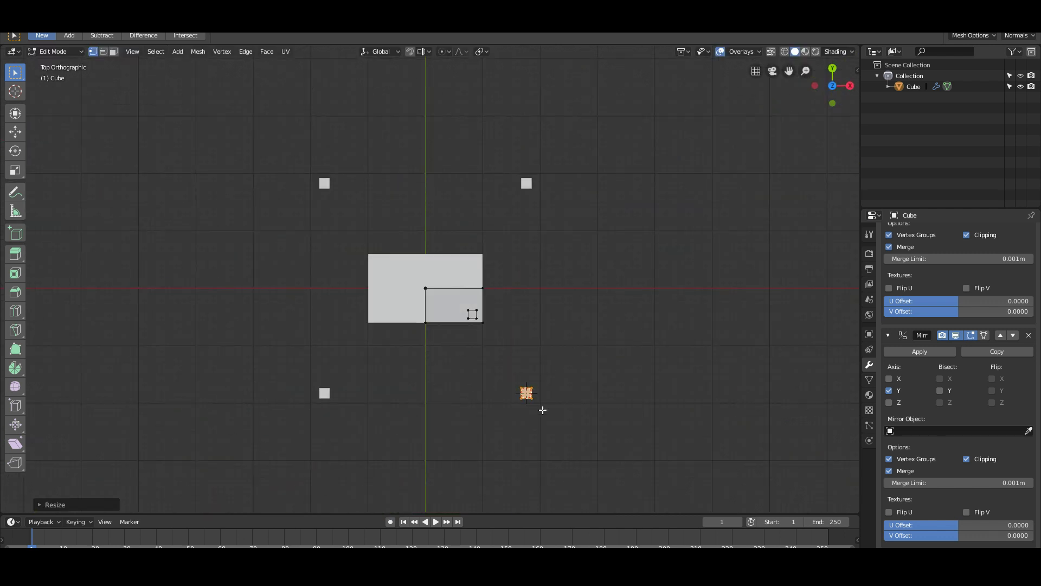
pyautogui.press('g')
pyautogui.click(491, 322)
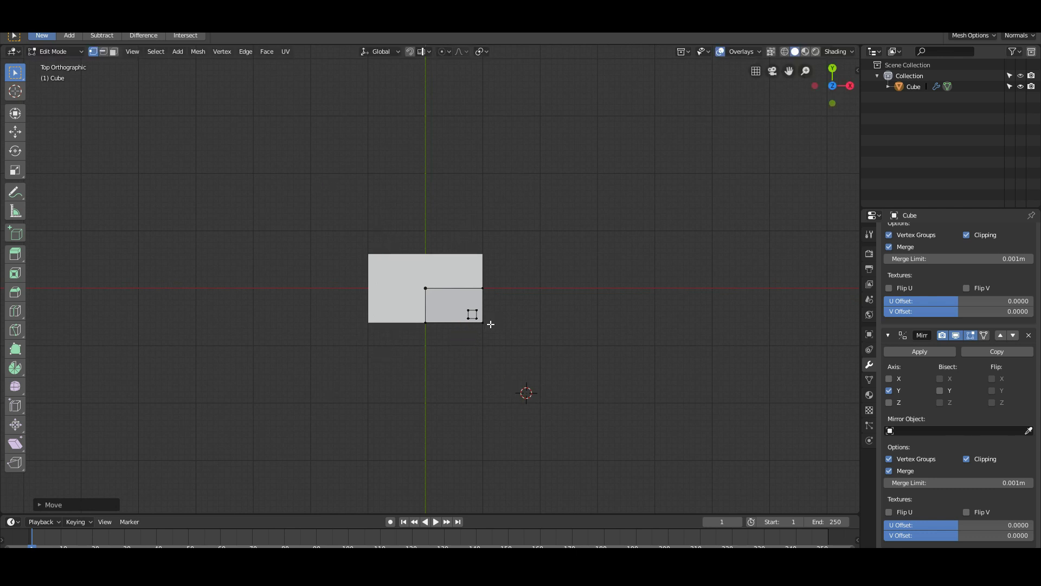
pyautogui.press('KP_1')
pyautogui.scroll(9, 509, 323)
pyautogui.press('g')
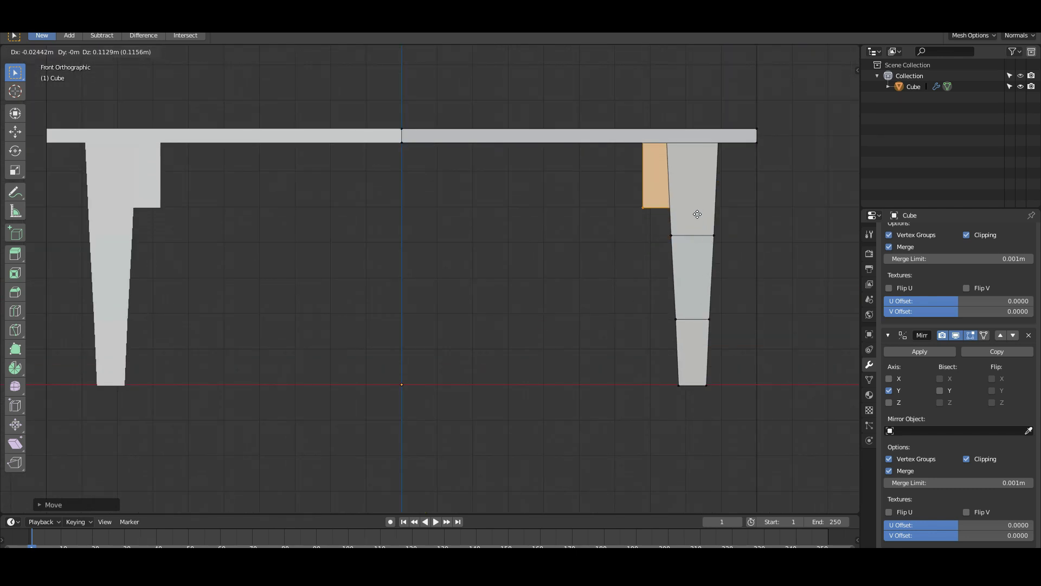
pyautogui.click(548, 254)
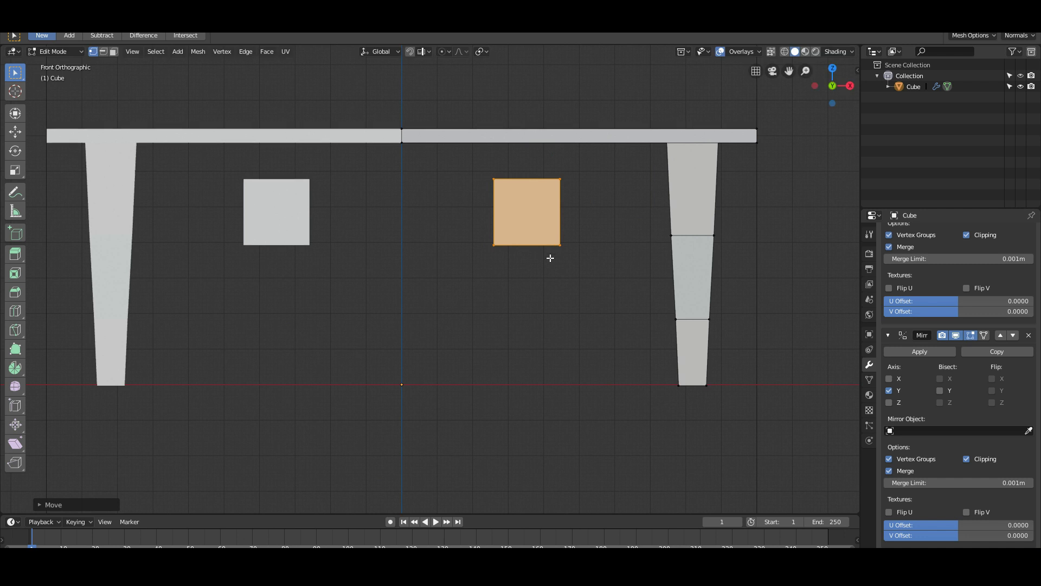
pyautogui.press('s')
pyautogui.press('x')
pyautogui.rightClick(550, 258)
# Step: Stretch the cube along X into a long rail and position it between the table's centre and the leg
pyautogui.press('s')
pyautogui.press('x')
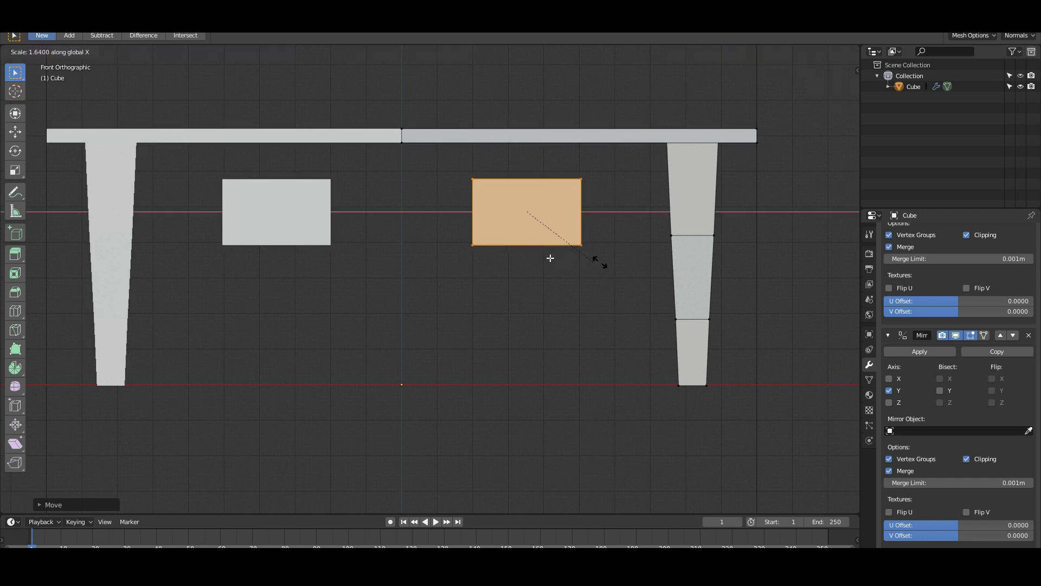
pyautogui.click(695, 261)
pyautogui.moveTo(695, 262); pyautogui.dragTo(466, 248, button='middle')
pyautogui.press('g')
pyautogui.click(507, 261)
pyautogui.press('KP_1')
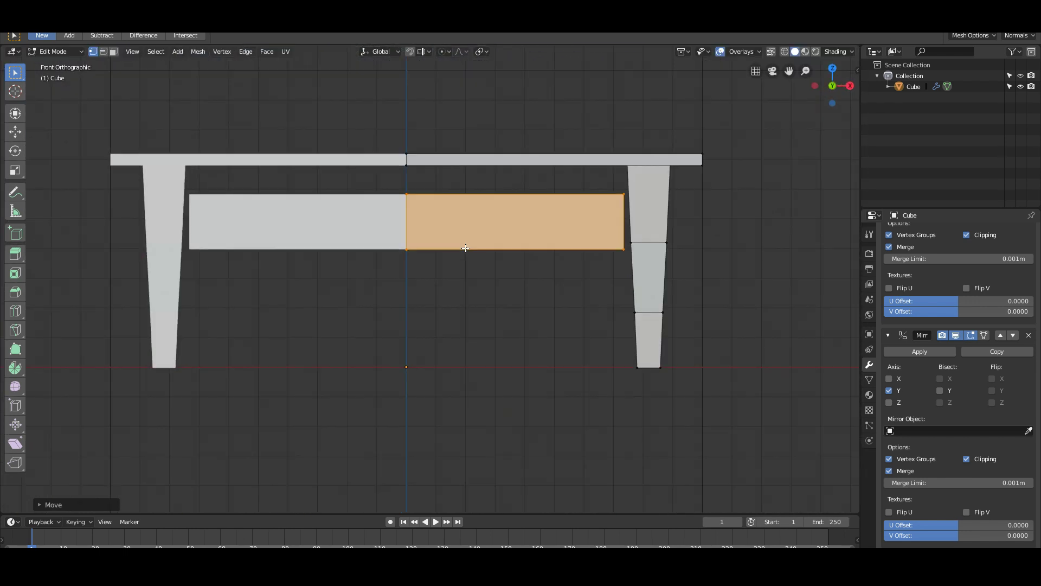
# Step: Scale the rail down uniformly in right view and move it up about 0.14 m against the tabletop's underside in front view
pyautogui.press('KP_3')
pyautogui.press('s')
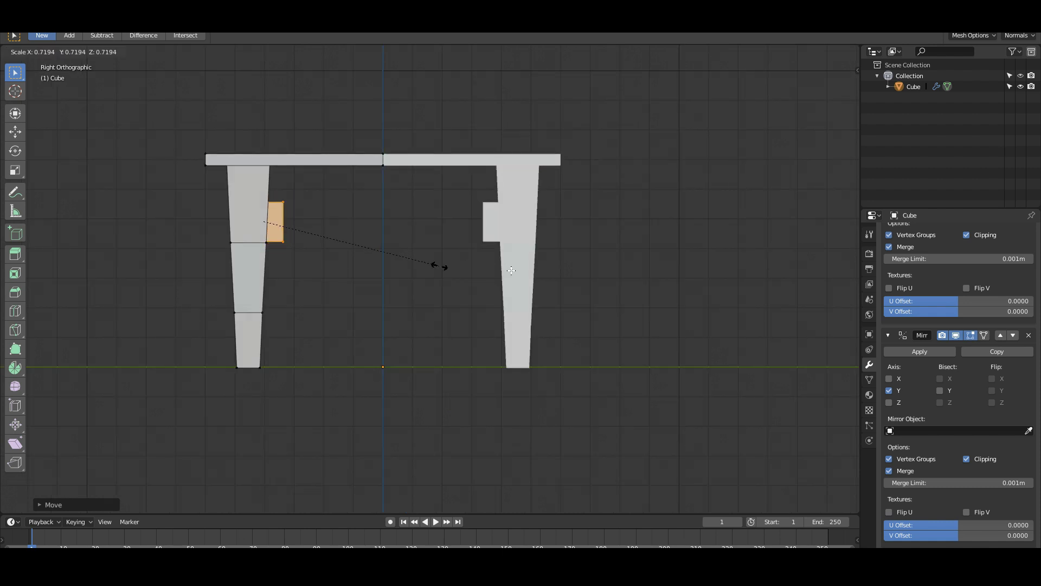
pyautogui.click(404, 265)
pyautogui.moveTo(404, 265); pyautogui.dragTo(535, 266, button='middle')
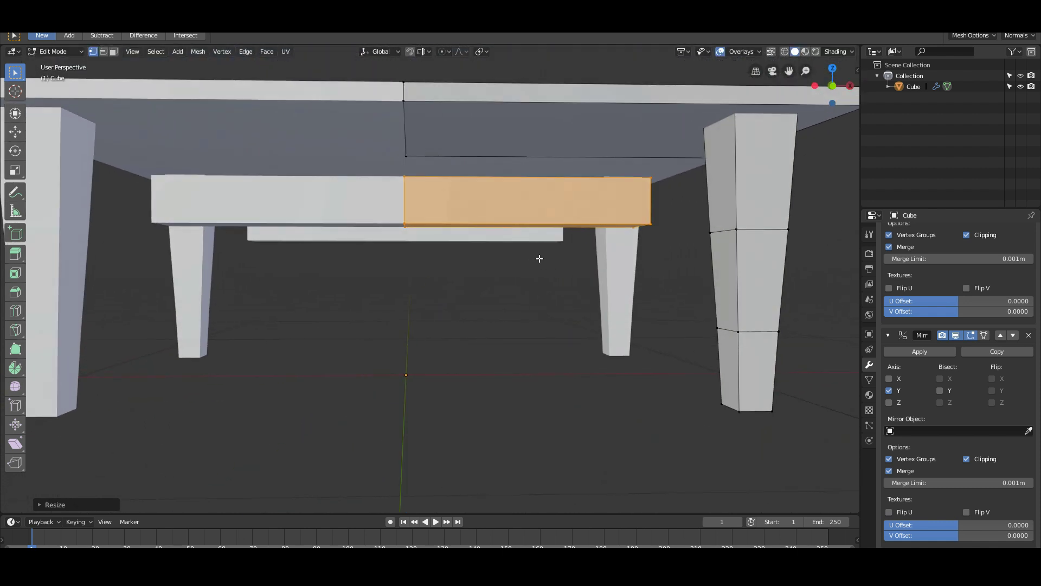
pyautogui.press('KP_1')
pyautogui.press('g')
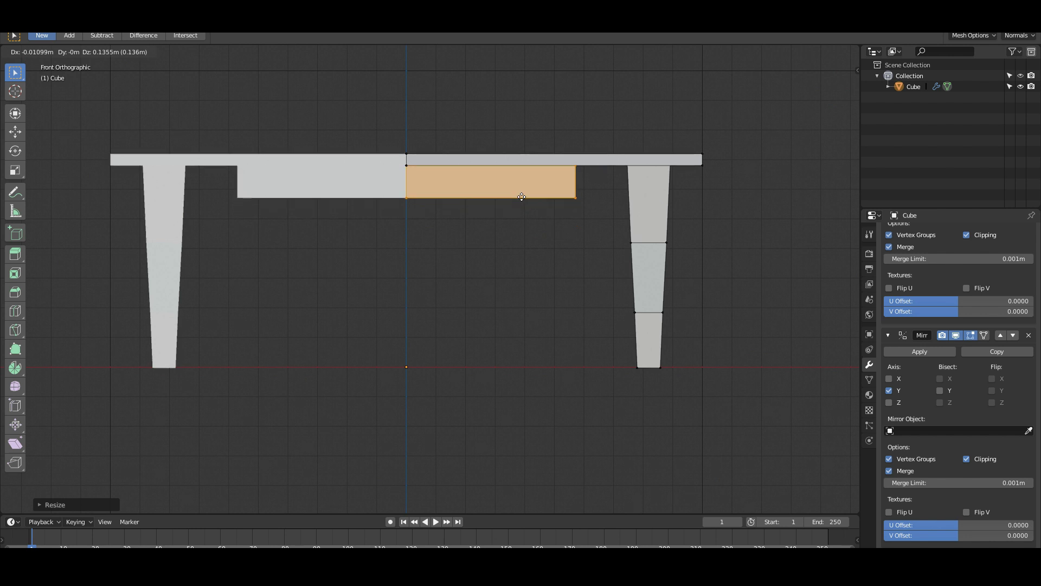
pyautogui.click(523, 195)
# Step: Scale the rail along the Y axis to make it slightly thicker
pyautogui.press('KP_3')
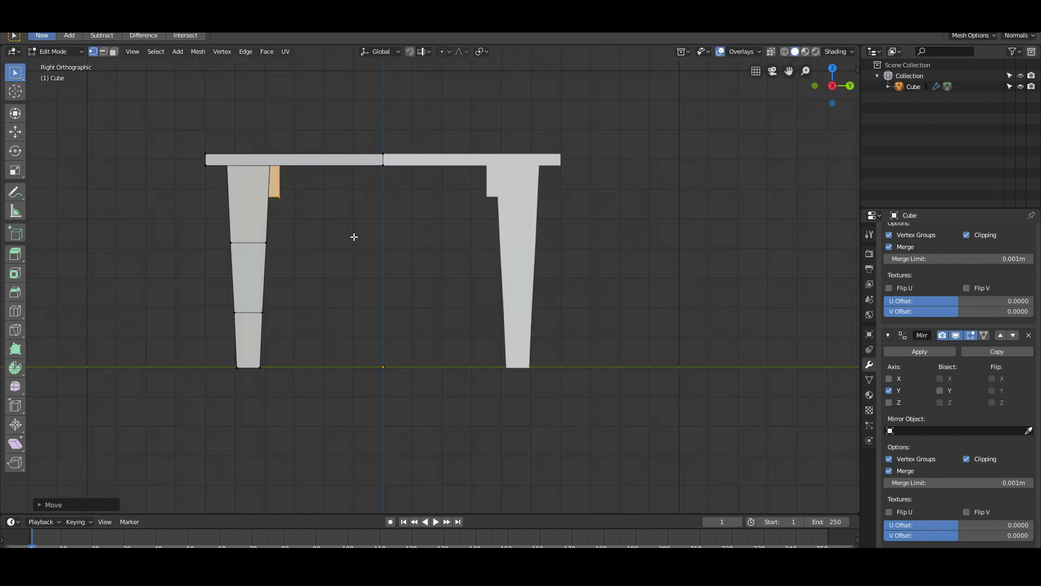
pyautogui.moveTo(354, 237); pyautogui.dragTo(379, 233, button='middle')
pyautogui.press('s')
pyautogui.press('y')
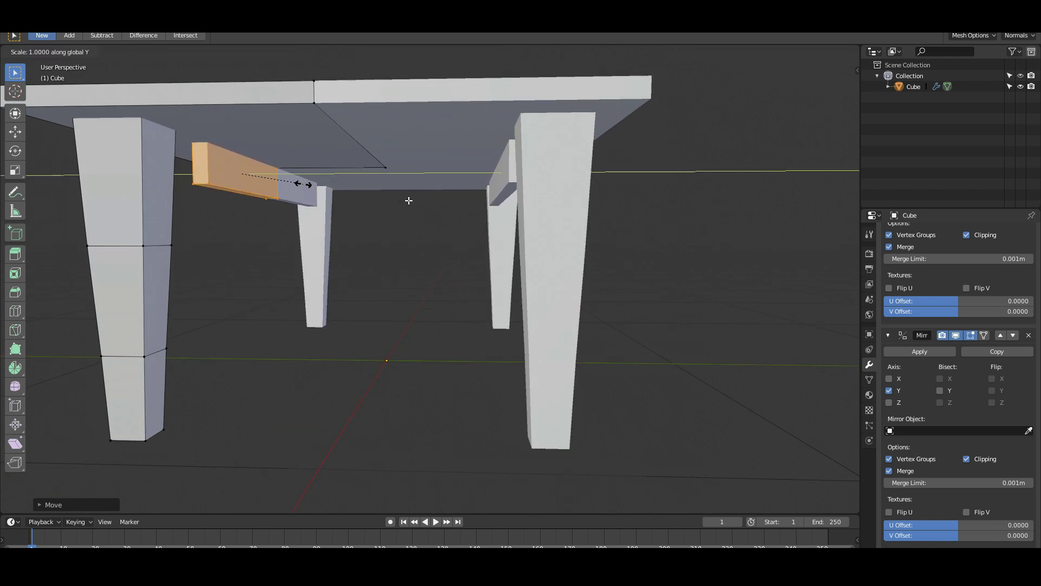
pyautogui.click(299, 184)
pyautogui.moveTo(309, 217)
pyautogui.mouseDown(button='middle')
pyautogui.moveTo(281, 218)
pyautogui.moveTo(328, 216)
pyautogui.mouseUp(button='middle')
pyautogui.press('s')
pyautogui.press('x')
pyautogui.click(329, 217)
pyautogui.press('s')
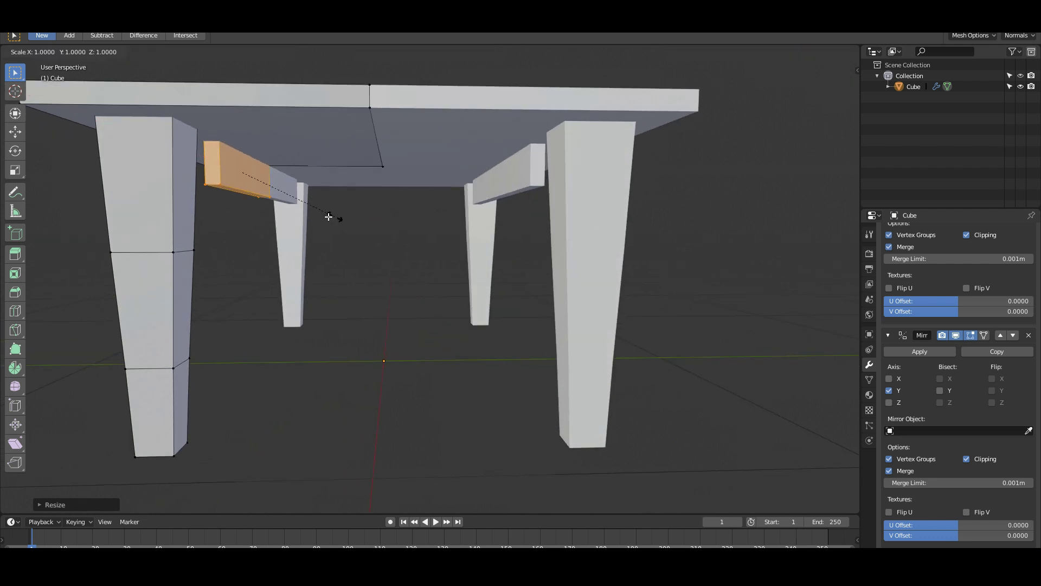
pyautogui.press('y')
pyautogui.click(344, 218)
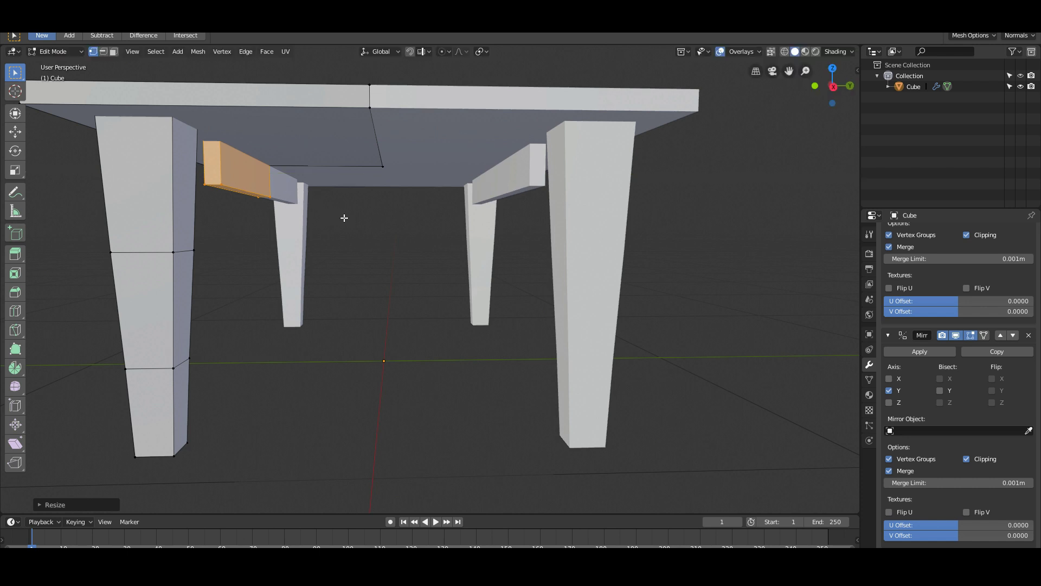
pyautogui.moveTo(344, 217); pyautogui.dragTo(423, 219, button='middle')
pyautogui.scroll(-3, 471, 238)
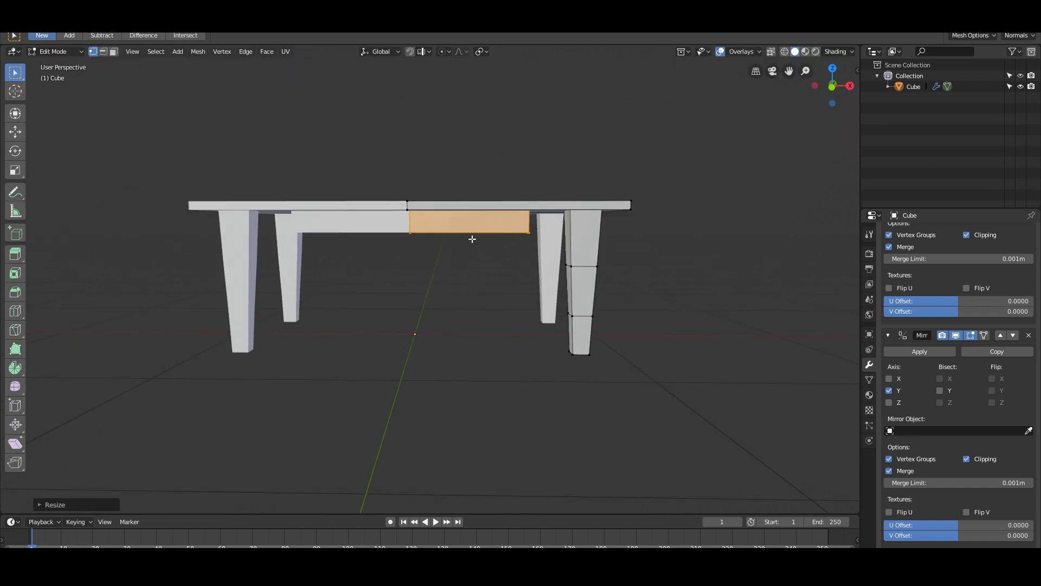
pyautogui.press('KP_1')
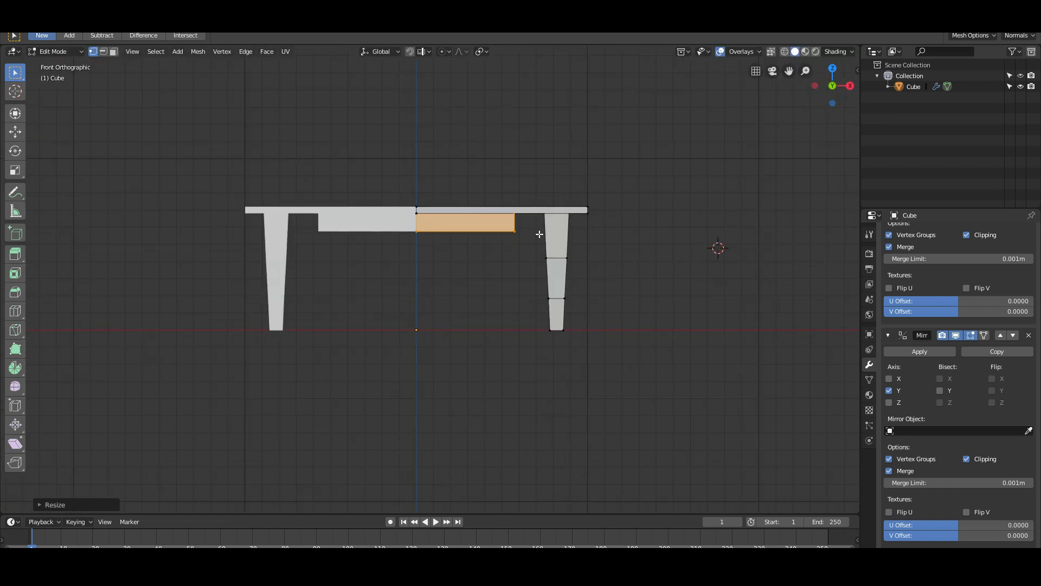
# Step: Move the rail about 0.18 m along X until its outer end meets the table leg
pyautogui.press('s')
pyautogui.rightClick(513, 234)
pyautogui.press('g')
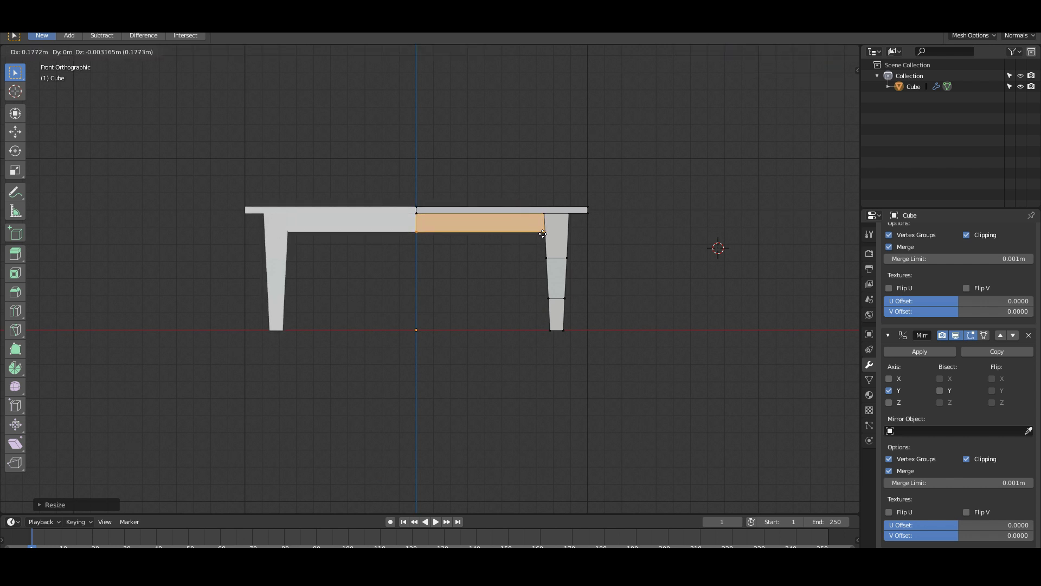
pyautogui.click(547, 234)
# Step: Shift the rail along the Y axis so it lines up with the leg under the tabletop's long side
pyautogui.moveTo(551, 230); pyautogui.dragTo(409, 242, button='middle')
pyautogui.press('g')
pyautogui.press('y')
pyautogui.click(342, 238)
pyautogui.press('g')
pyautogui.click(564, 229)
# Step: Duplicate the long rail and place the copy lower down, around the middle of the legs
pyautogui.scroll(-3, 593, 389)
pyautogui.moveTo(593, 388); pyautogui.dragTo(449, 249, button='middle')
pyautogui.hotkey('shift', 'd')
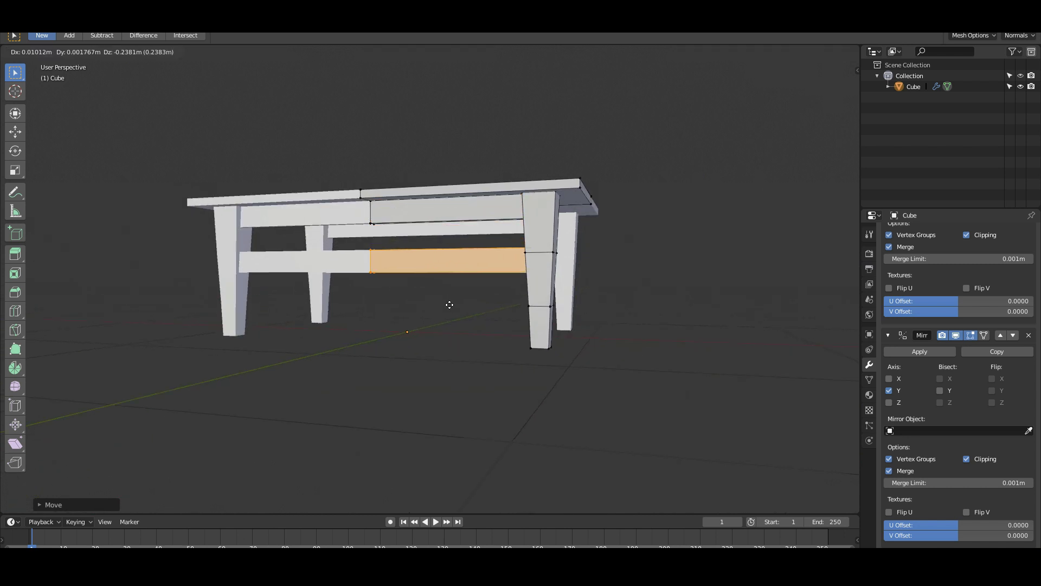
pyautogui.click(449, 309)
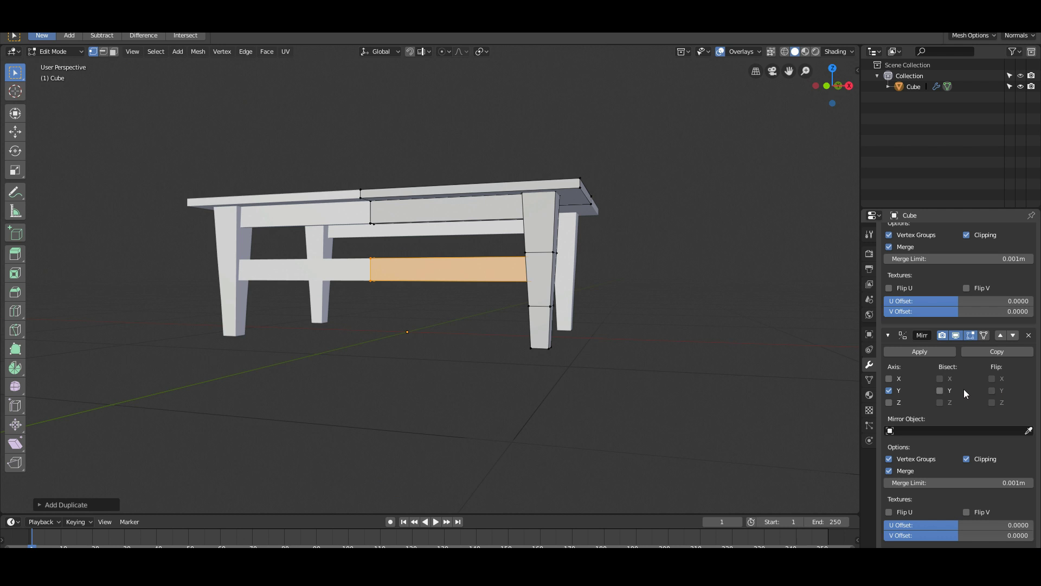
# Step: Turn off Clipping on the X Mirror modifier and rotate the duplicated rail 90 degrees about the Z axis
pyautogui.scroll(5, 965, 389)
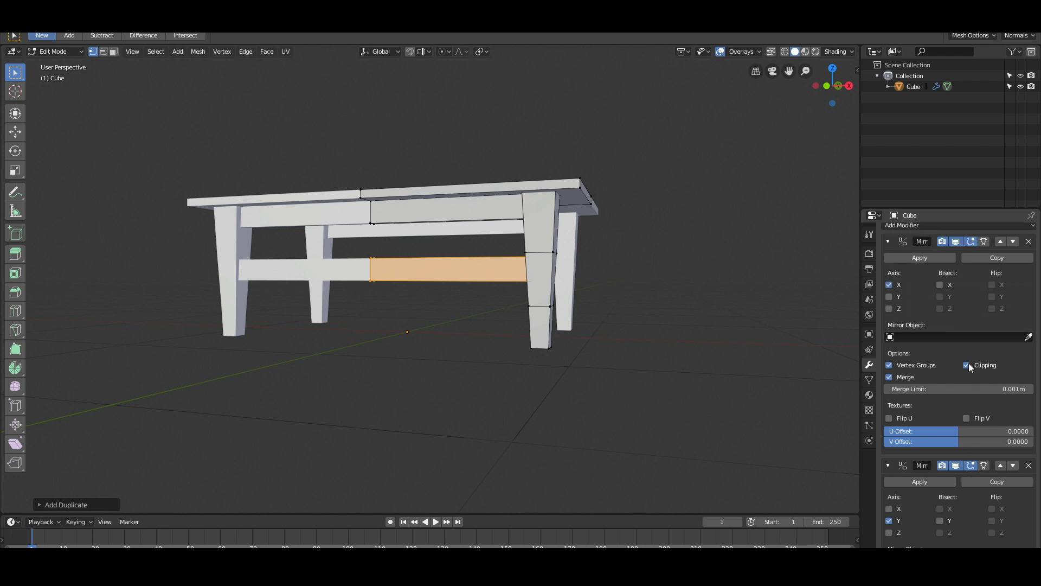
pyautogui.click(969, 364)
pyautogui.press('g')
pyautogui.rightClick(443, 244)
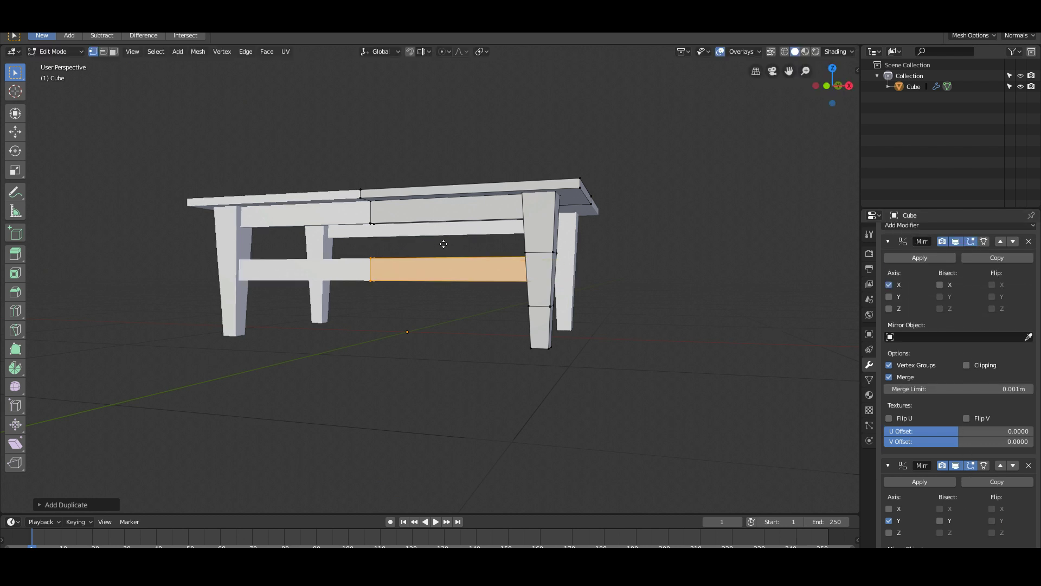
pyautogui.moveTo(495, 253); pyautogui.dragTo(492, 262, button='middle')
pyautogui.write('r')
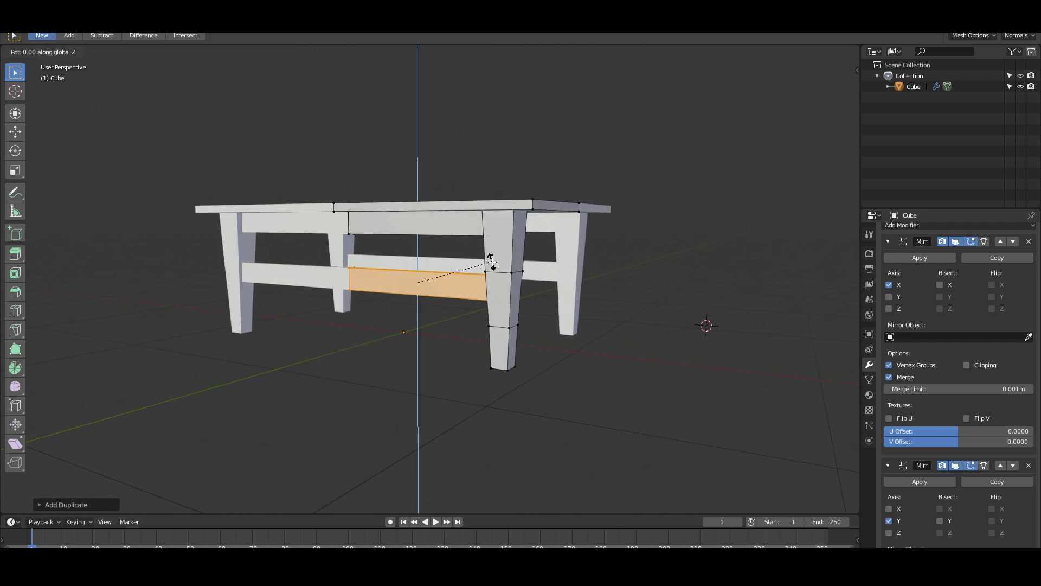
pyautogui.write('90')
pyautogui.press('Return')
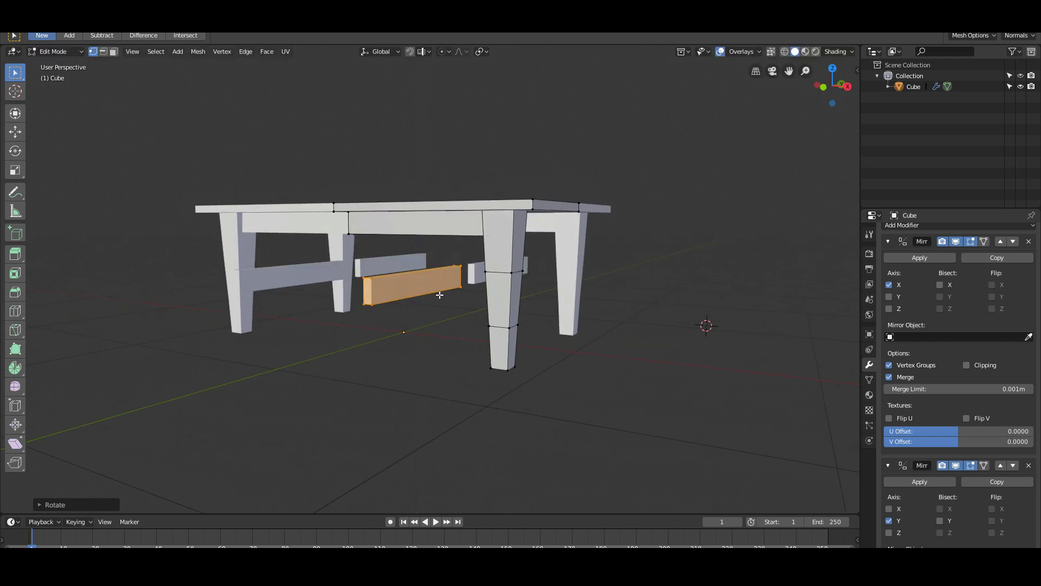
# Step: Move the rotated rail outward to the leg at the short end of the table
pyautogui.press('g')
pyautogui.rightClick(462, 294)
pyautogui.moveTo(464, 295); pyautogui.dragTo(488, 297, button='middle')
pyautogui.press('g')
pyautogui.press('y')
pyautogui.rightClick(537, 303)
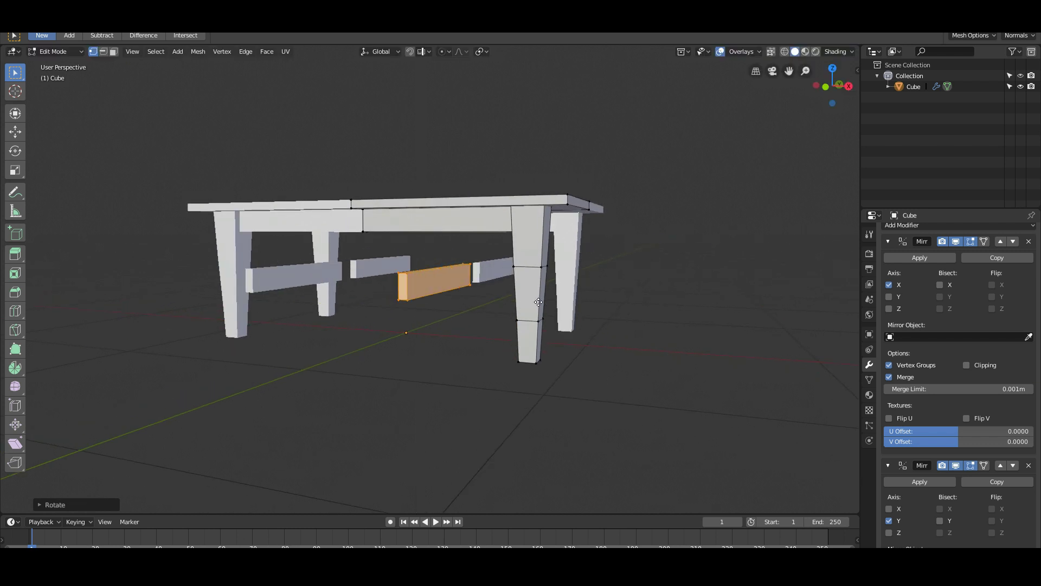
pyautogui.press('g')
pyautogui.click(589, 318)
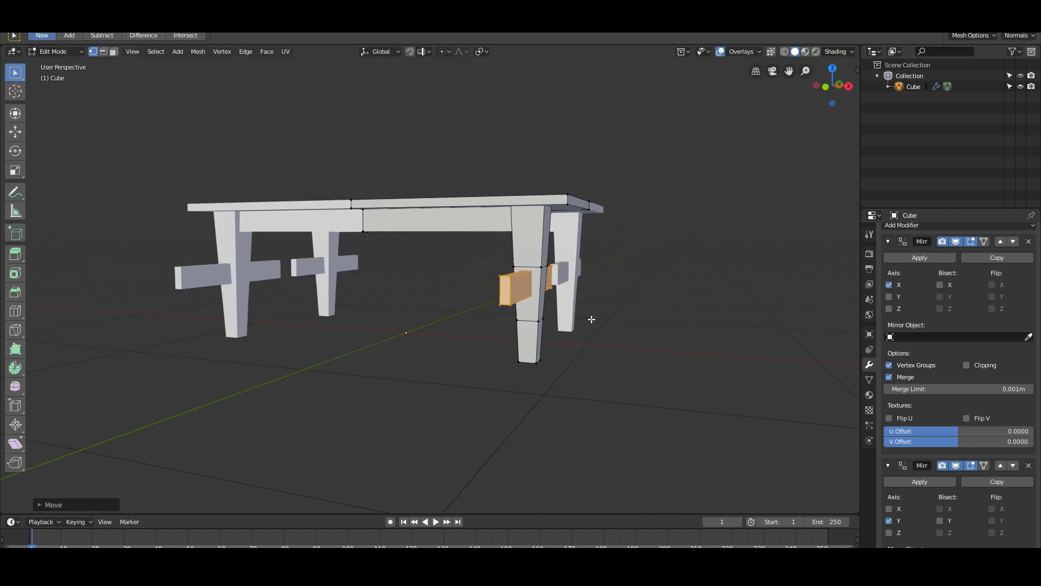
# Step: Slide the side rail along Y to span from the leg to the table's centre, and re-enable Clipping on the X Mirror modifier
pyautogui.moveTo(590, 318); pyautogui.dragTo(464, 319, button='middle')
pyautogui.press('g')
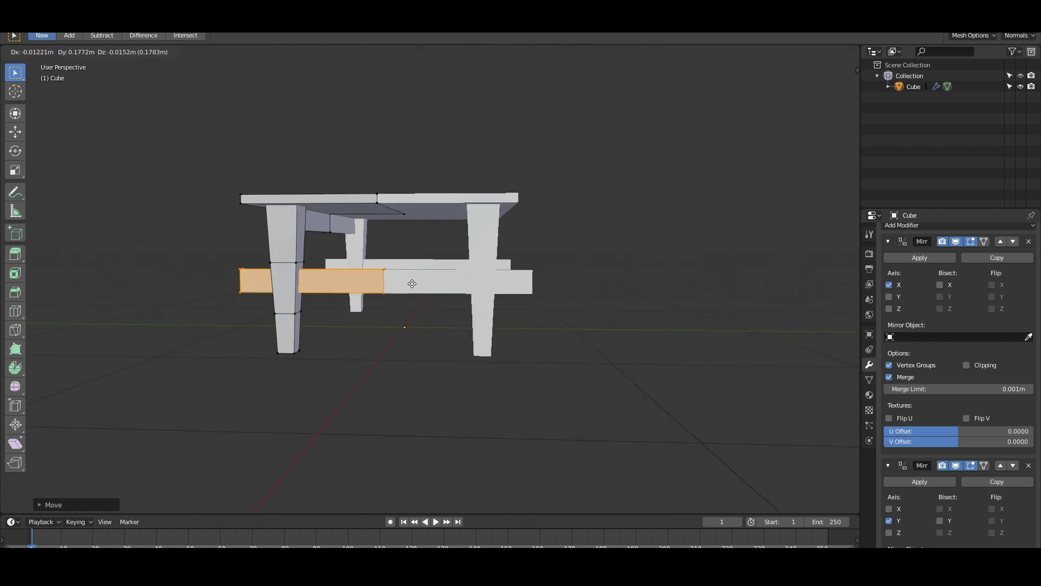
pyautogui.click(456, 279)
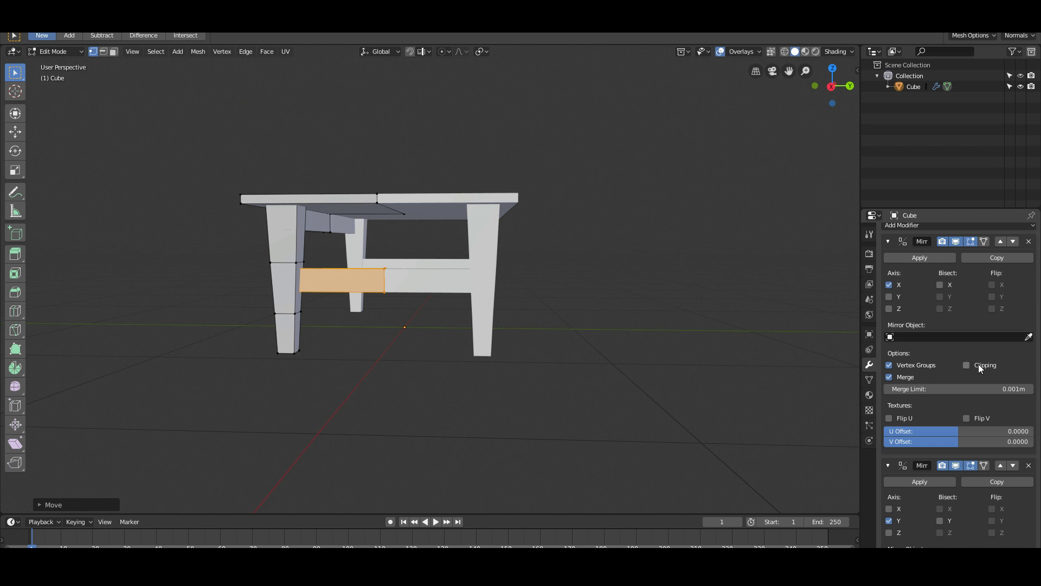
pyautogui.press('g')
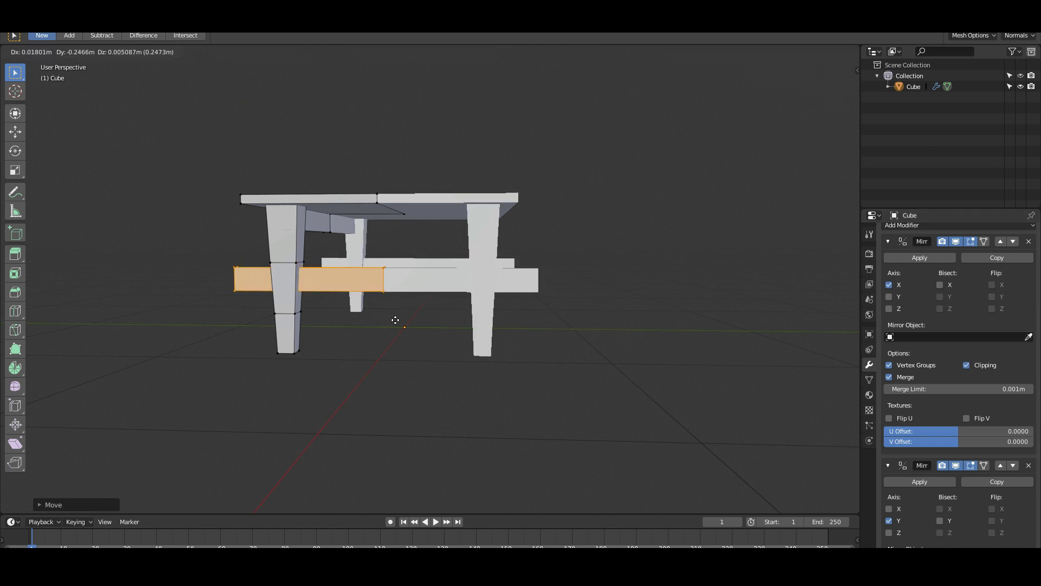
pyautogui.rightClick(396, 320)
# Step: Raise the side rail about 0.29 m along the Z axis to sit directly under the tabletop
pyautogui.scroll(1, 396, 320)
pyautogui.scroll(1, 395, 320)
pyautogui.moveTo(360, 308); pyautogui.dragTo(375, 304, button='middle')
pyautogui.press('g')
pyautogui.press('z')
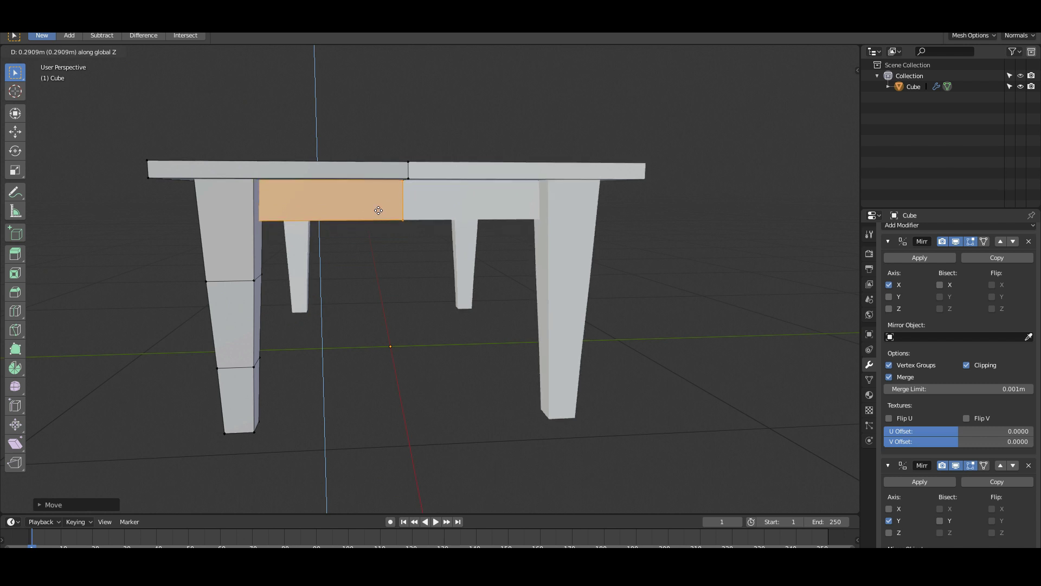
pyautogui.click(377, 208)
# Step: Shift the side rail about 0.03 m outward along the X axis to line it up with the legs
pyautogui.moveTo(378, 208); pyautogui.dragTo(500, 219, button='middle')
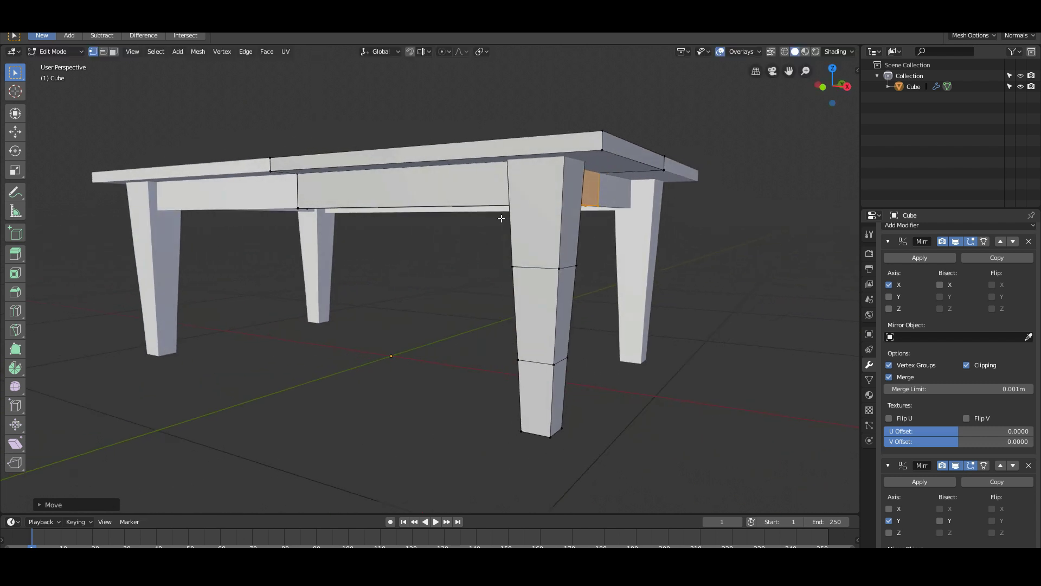
pyautogui.press('g')
pyautogui.press('x')
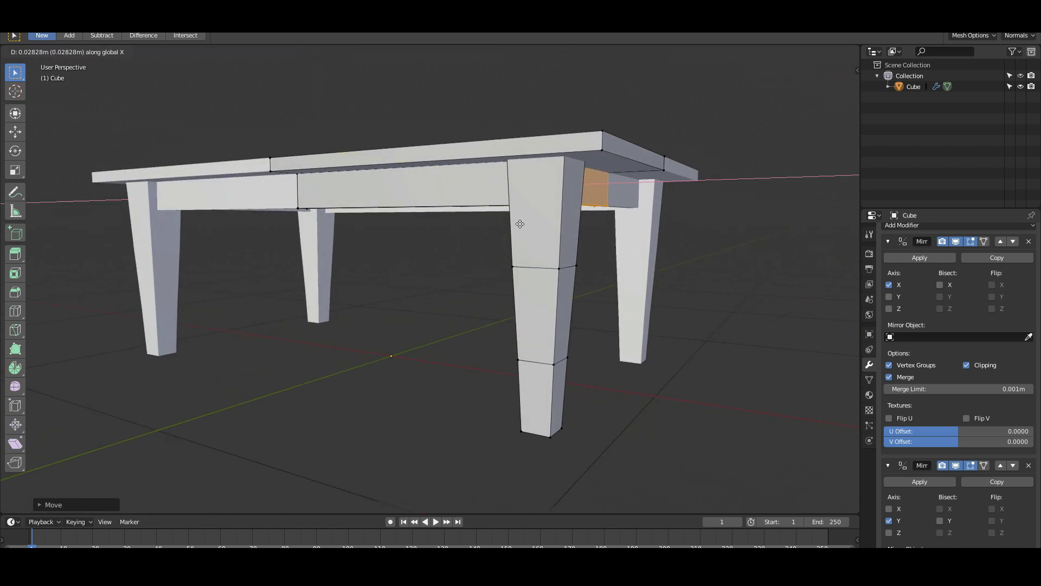
pyautogui.click(523, 224)
# Step: Inspect the mirrored table in Object Mode from several sides, checking how the rails, legs and tabletop fit together
pyautogui.moveTo(522, 224); pyautogui.dragTo(624, 248, button='middle')
pyautogui.press('Tab')
pyautogui.scroll(-4, 543, 257)
pyautogui.moveTo(543, 257); pyautogui.dragTo(574, 277, button='middle')
pyautogui.scroll(4, 573, 276)
pyautogui.moveTo(502, 252); pyautogui.dragTo(685, 394, button='middle')
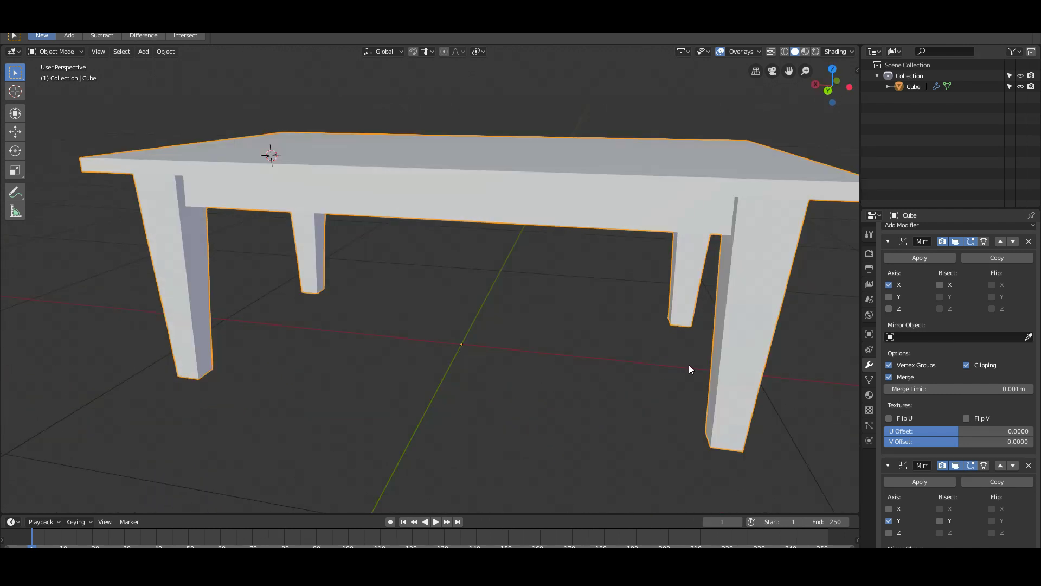
pyautogui.scroll(-1, 689, 365)
pyautogui.moveTo(678, 311); pyautogui.dragTo(636, 313, button='middle')
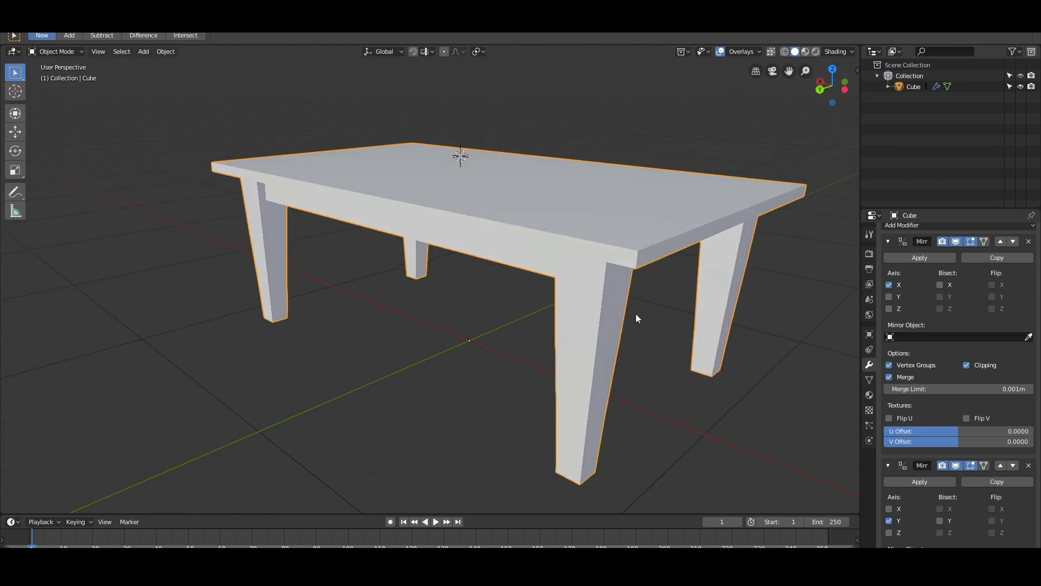
pyautogui.scroll(4, 748, 232)
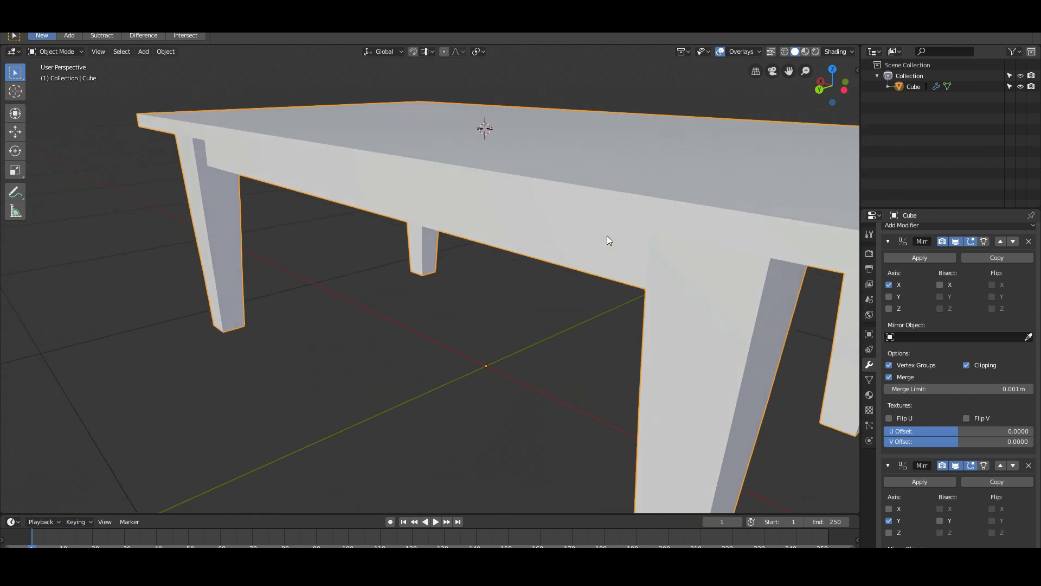
pyautogui.moveTo(607, 240); pyautogui.dragTo(396, 257, button='middle')
pyautogui.moveTo(323, 285); pyautogui.dragTo(337, 280, button='middle')
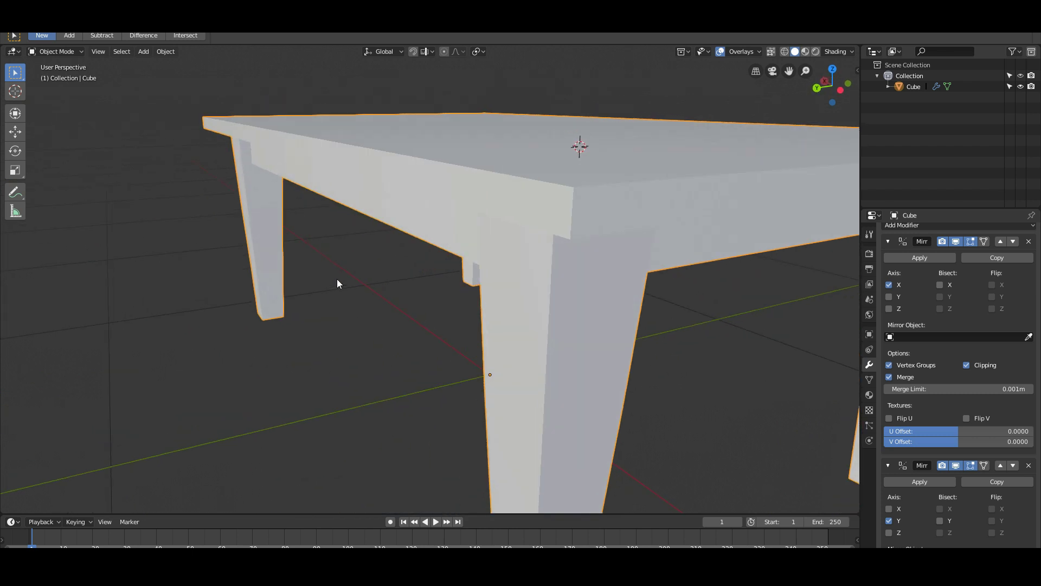
pyautogui.scroll(-2, 409, 217)
pyautogui.moveTo(409, 217); pyautogui.dragTo(399, 243, button='middle')
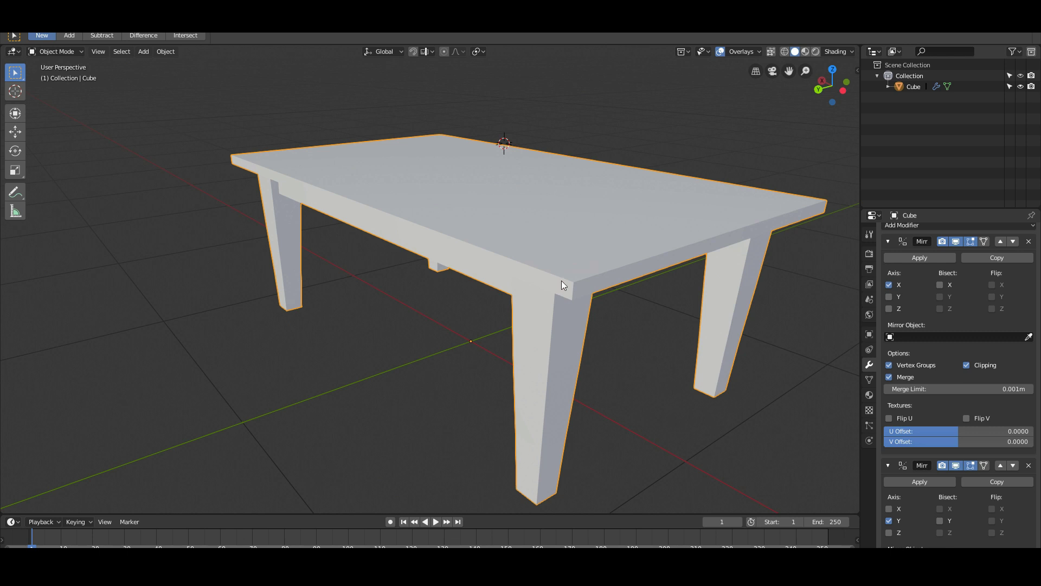
# Step: In edge select mode, bevel the tabletop's outer upper edges narrowly with several segments and check the rounding in Object Mode
pyautogui.scroll(-1, 563, 283)
pyautogui.keyDown('shift'); pyautogui.moveTo(568, 283); pyautogui.dragTo(347, 289, button='middle'); pyautogui.keyUp('shift')
pyautogui.scroll(1, 526, 295)
pyautogui.press('Tab')
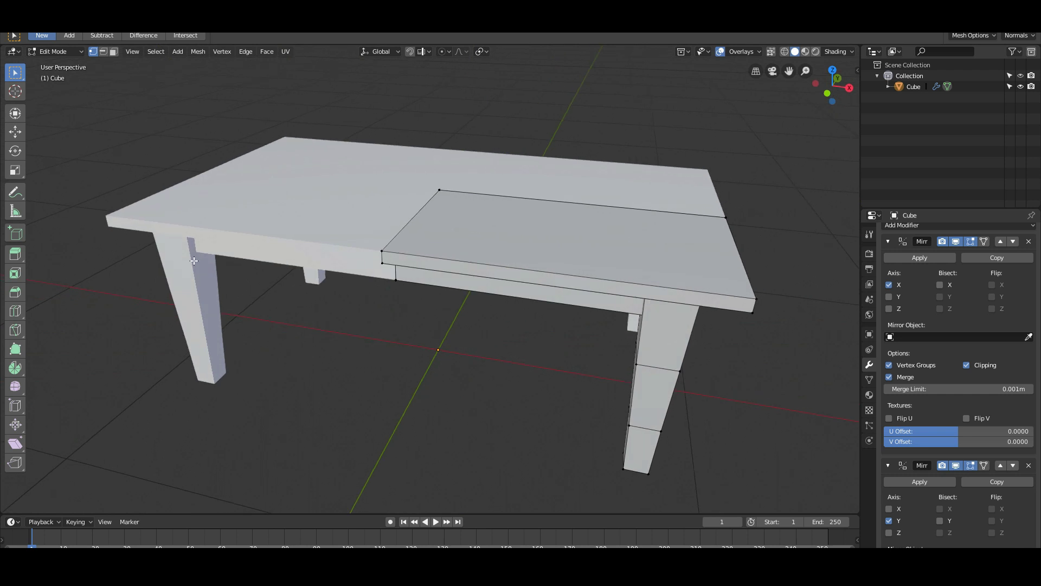
pyautogui.click(105, 53)
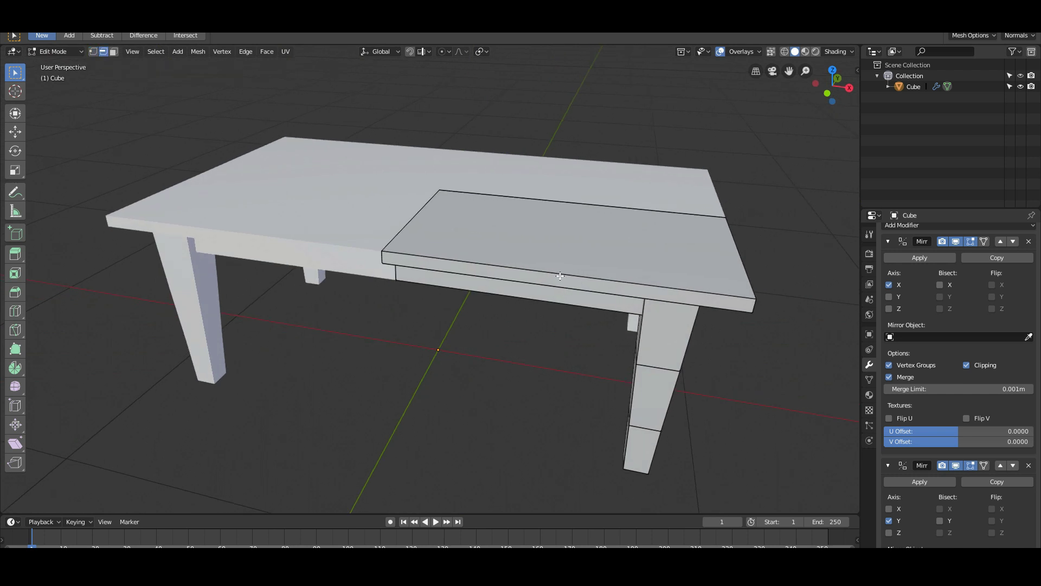
pyautogui.keyDown('shift'); pyautogui.moveTo(582, 275); pyautogui.dragTo(417, 280, button='middle'); pyautogui.keyUp('shift')
pyautogui.scroll(1, 484, 285)
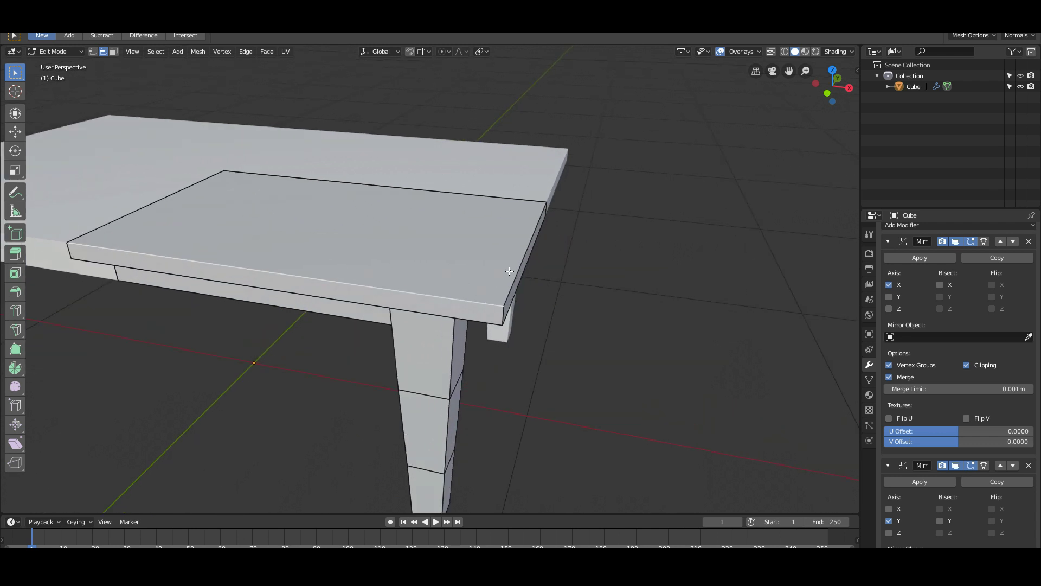
pyautogui.click(502, 307)
pyautogui.scroll(1, 504, 306)
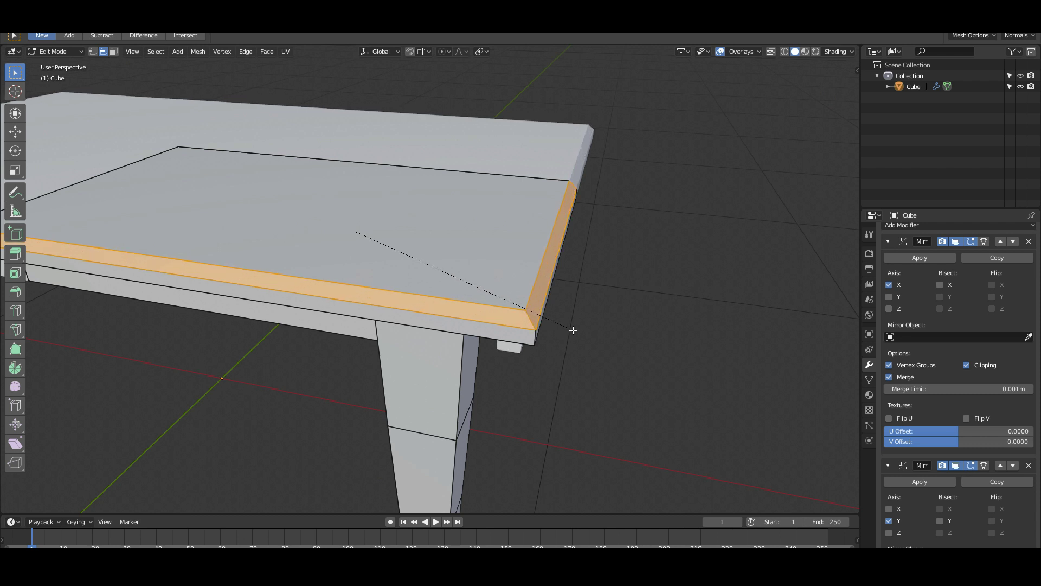
pyautogui.scroll(1, 567, 329)
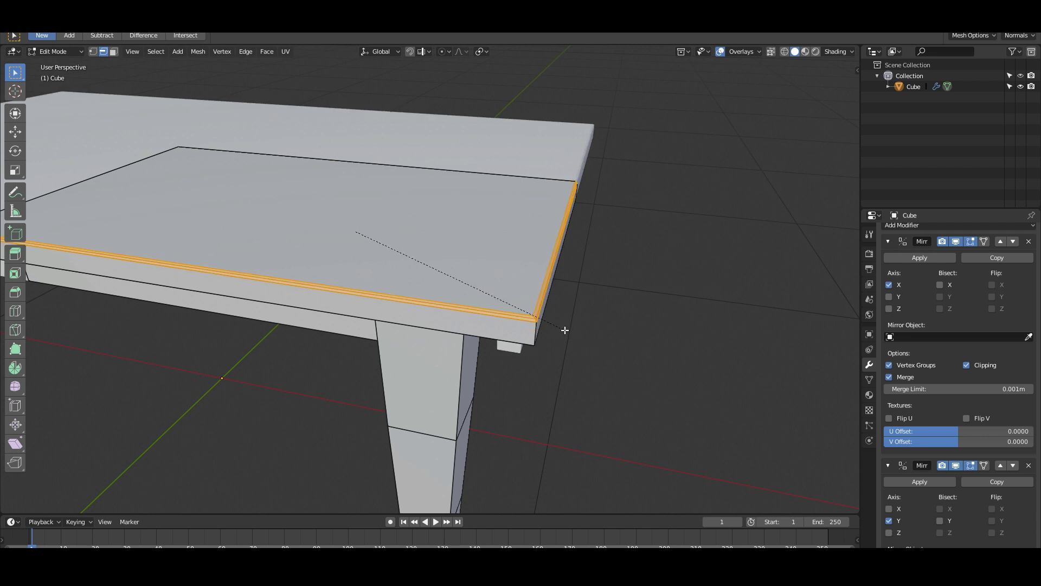
pyautogui.scroll(2, 565, 330)
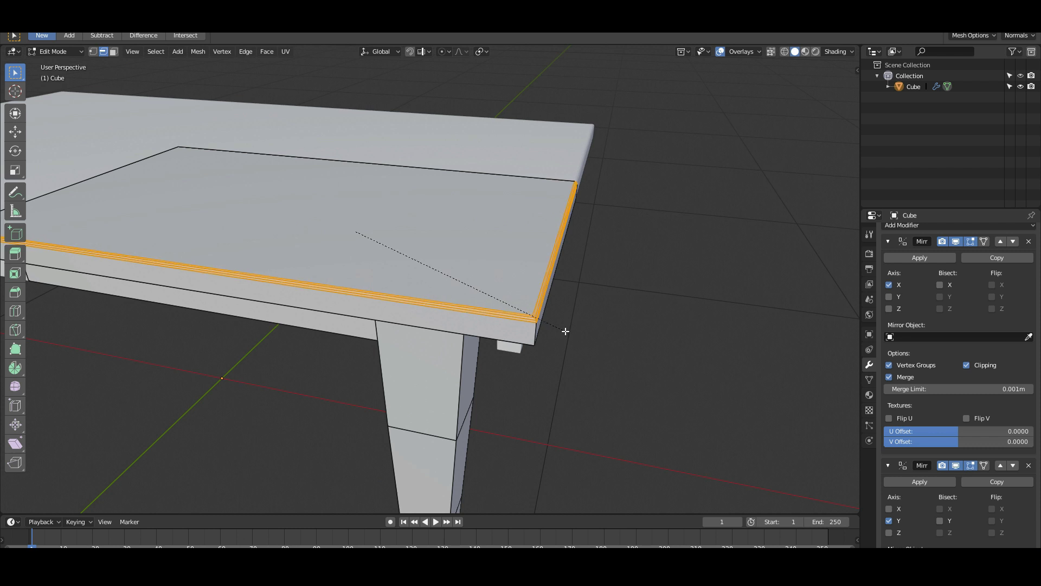
pyautogui.click(565, 331)
pyautogui.press('Tab')
pyautogui.scroll(5, 576, 326)
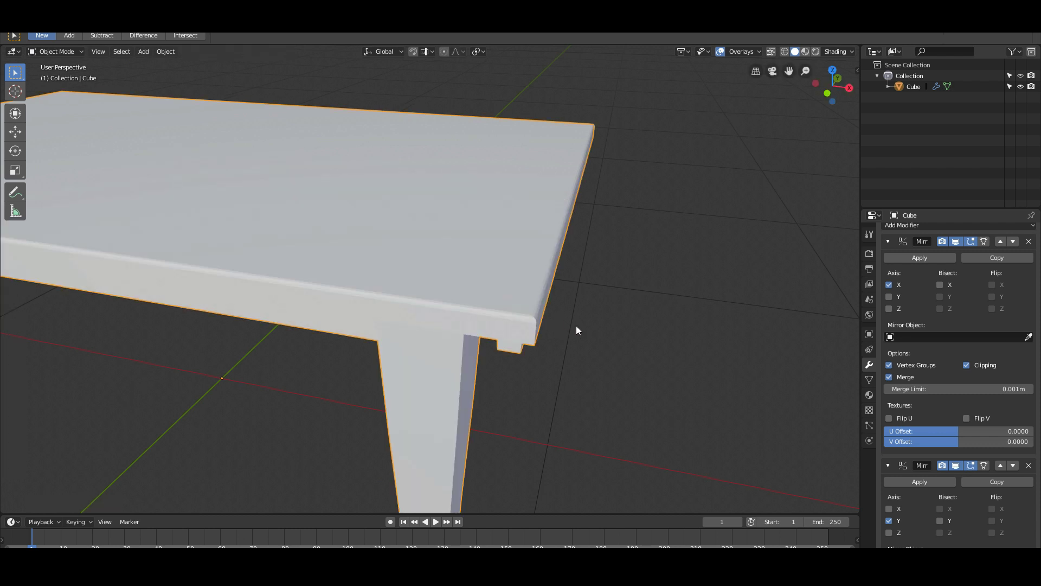
pyautogui.scroll(-6, 627, 350)
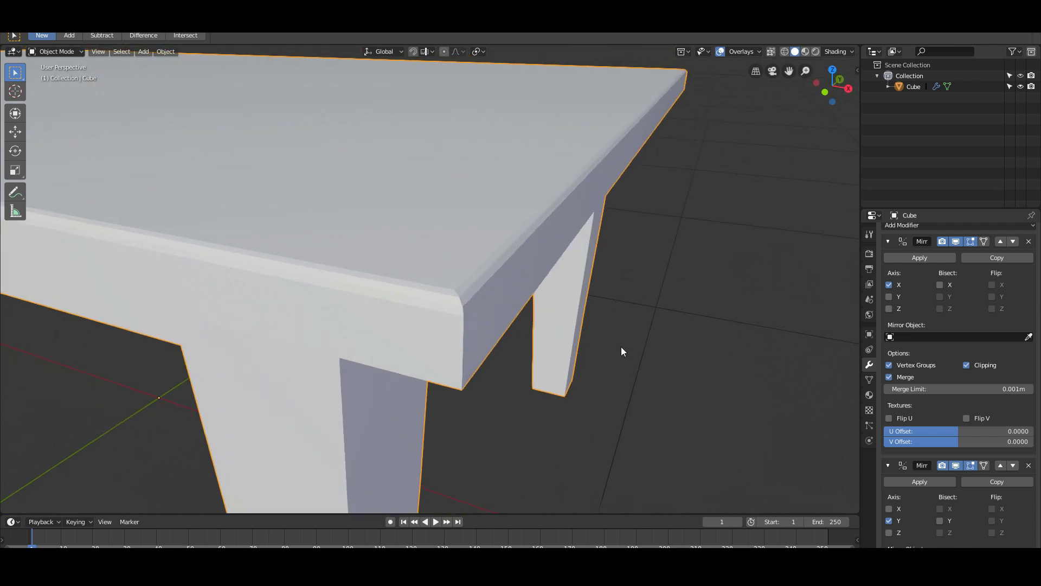
# Step: Bevel the tabletop's outer lower edges narrowly with several segments and check the result in Object Mode
pyautogui.press('Tab')
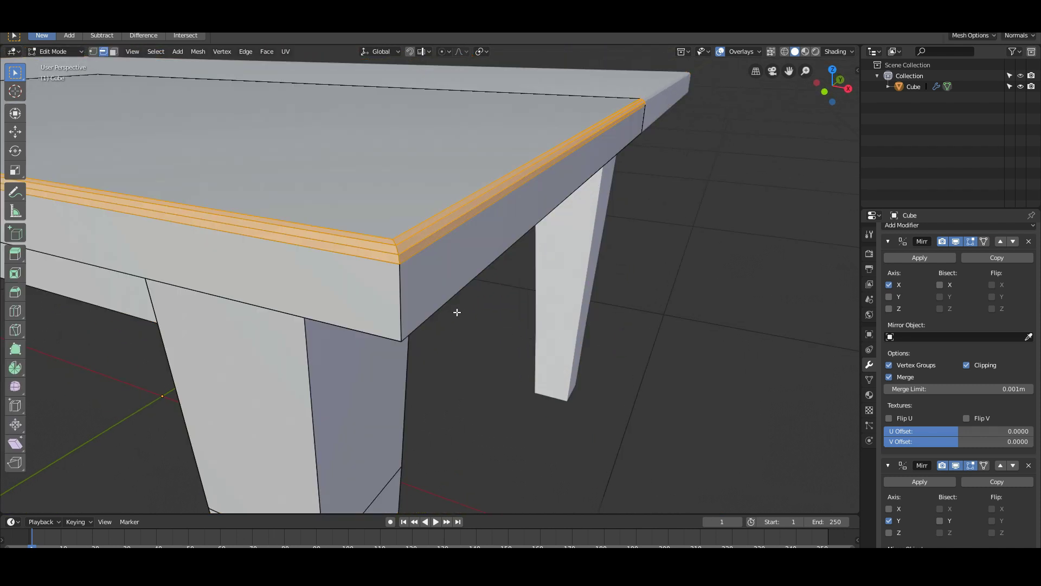
pyautogui.moveTo(457, 313); pyautogui.dragTo(466, 309, button='middle')
pyautogui.scroll(-1, 504, 289)
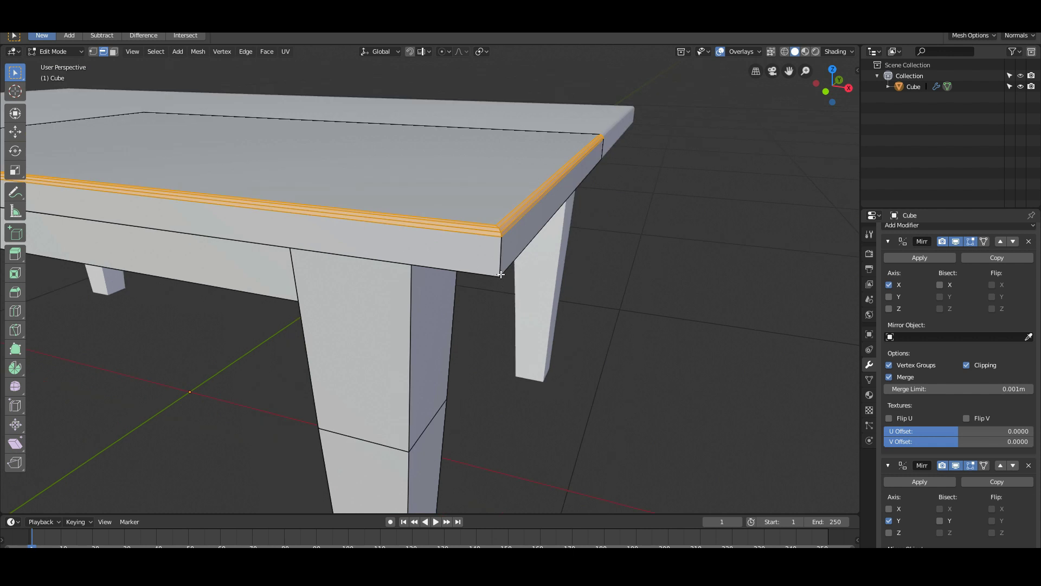
pyautogui.moveTo(501, 274); pyautogui.dragTo(492, 221, button='middle')
pyautogui.moveTo(484, 134); pyautogui.dragTo(488, 120, button='middle')
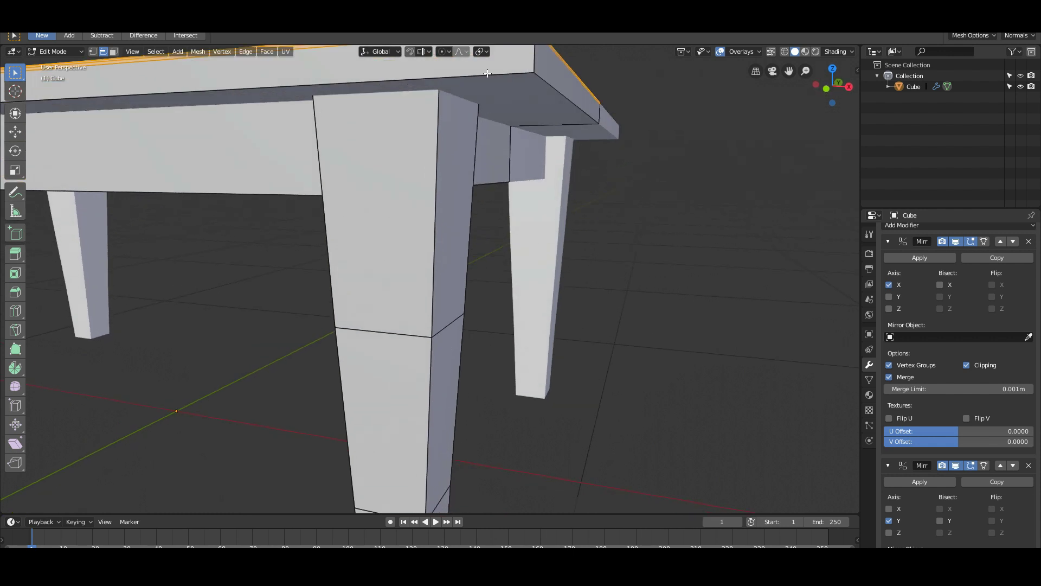
pyautogui.moveTo(487, 74); pyautogui.dragTo(515, 114, button='middle')
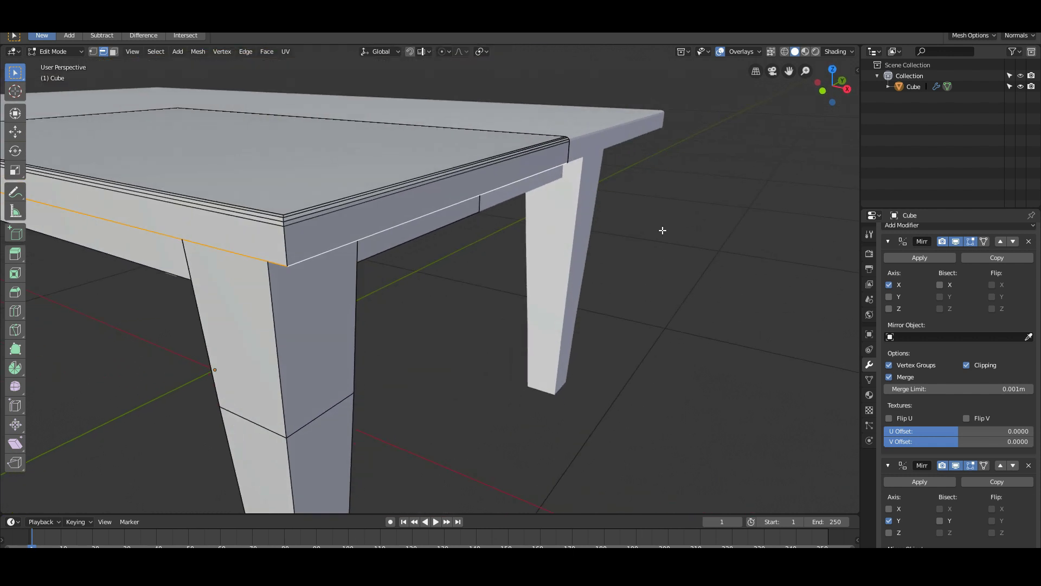
pyautogui.press('s')
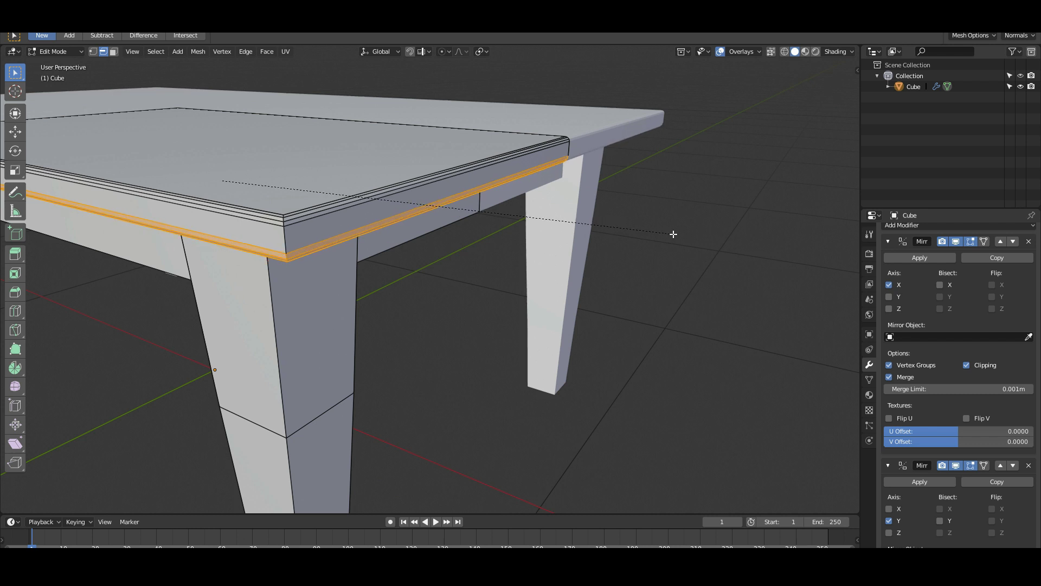
pyautogui.click(673, 235)
pyautogui.press('Tab')
pyautogui.moveTo(483, 229); pyautogui.dragTo(461, 233, button='middle')
# Step: Bevel the tabletop's vertical corner edge narrowly with several segments and check the rounded corner in Object Mode from several sides
pyautogui.press('Tab')
pyautogui.hotkey('alt', 'a')
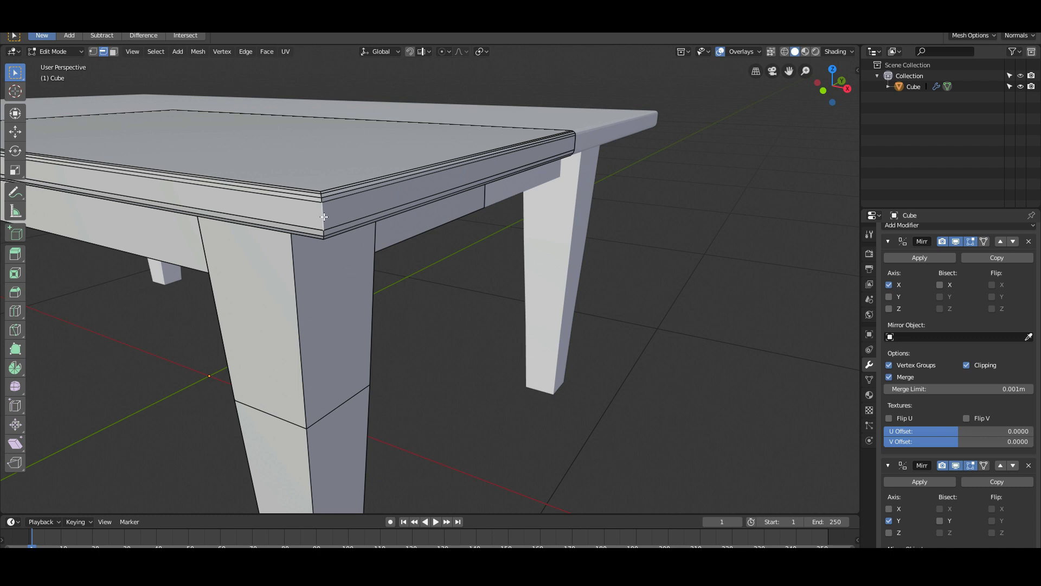
pyautogui.moveTo(335, 224)
pyautogui.mouseDown(button='middle')
pyautogui.moveTo(336, 214)
pyautogui.moveTo(336, 239)
pyautogui.mouseUp(button='middle')
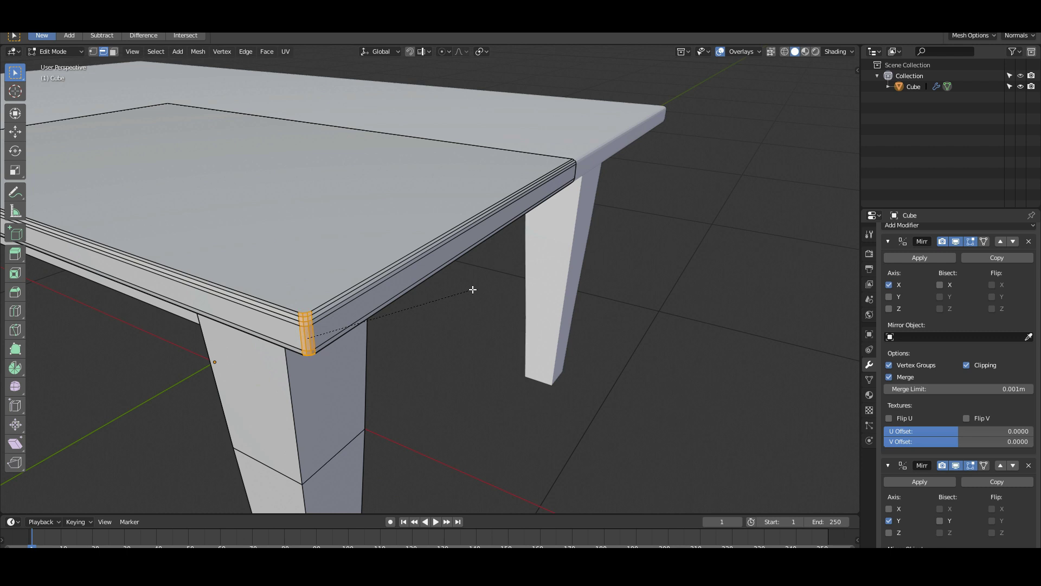
pyautogui.click(473, 289)
pyautogui.press('Tab')
pyautogui.scroll(-4, 380, 325)
pyautogui.scroll(7, 445, 342)
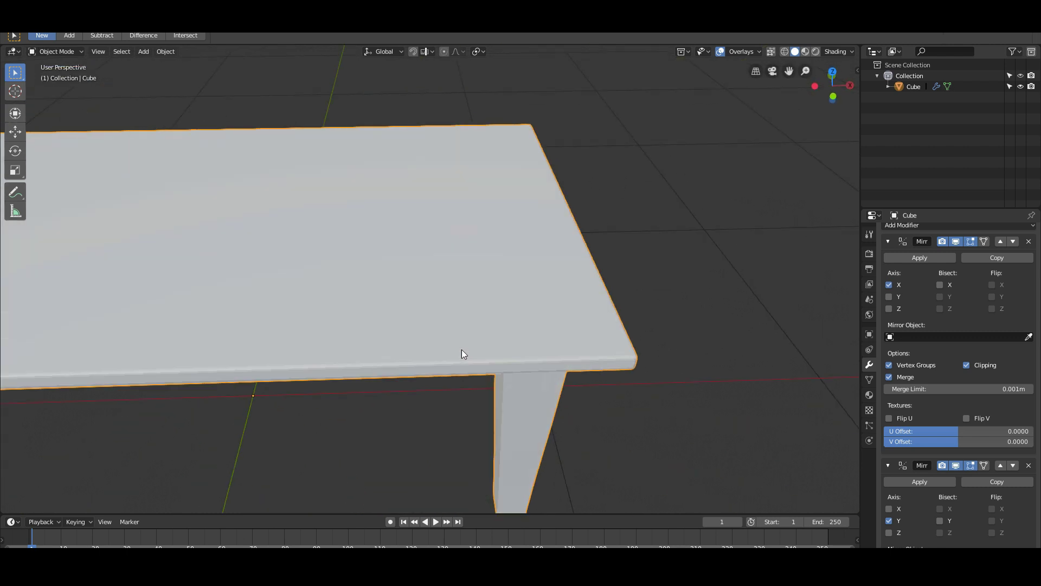
pyautogui.moveTo(462, 354); pyautogui.dragTo(437, 293, button='middle')
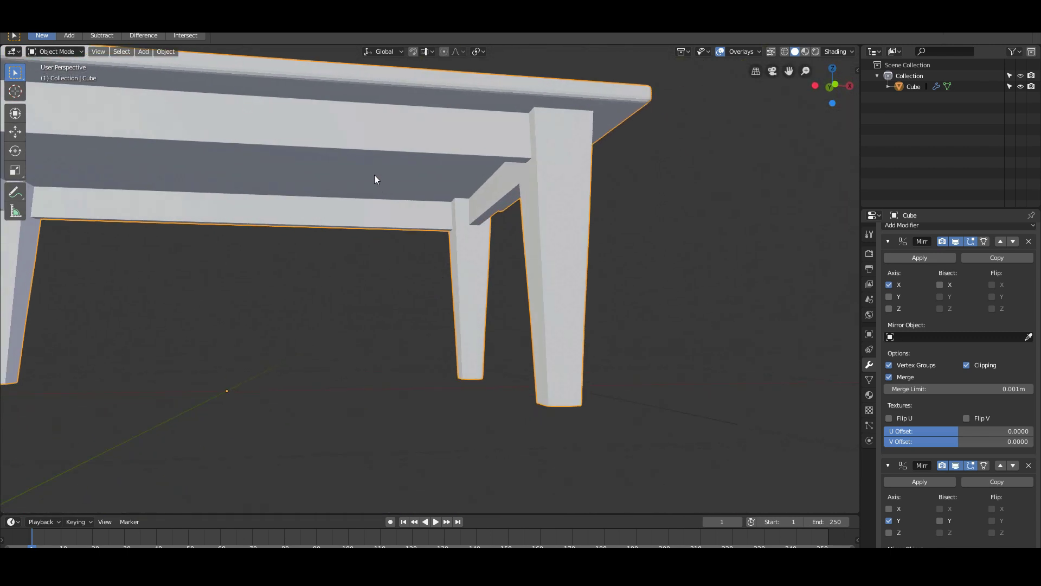
pyautogui.scroll(-6, 369, 187)
pyautogui.keyDown('shift'); pyautogui.moveTo(352, 222); pyautogui.dragTo(562, 298, button='middle'); pyautogui.keyUp('shift')
pyautogui.scroll(3, 525, 260)
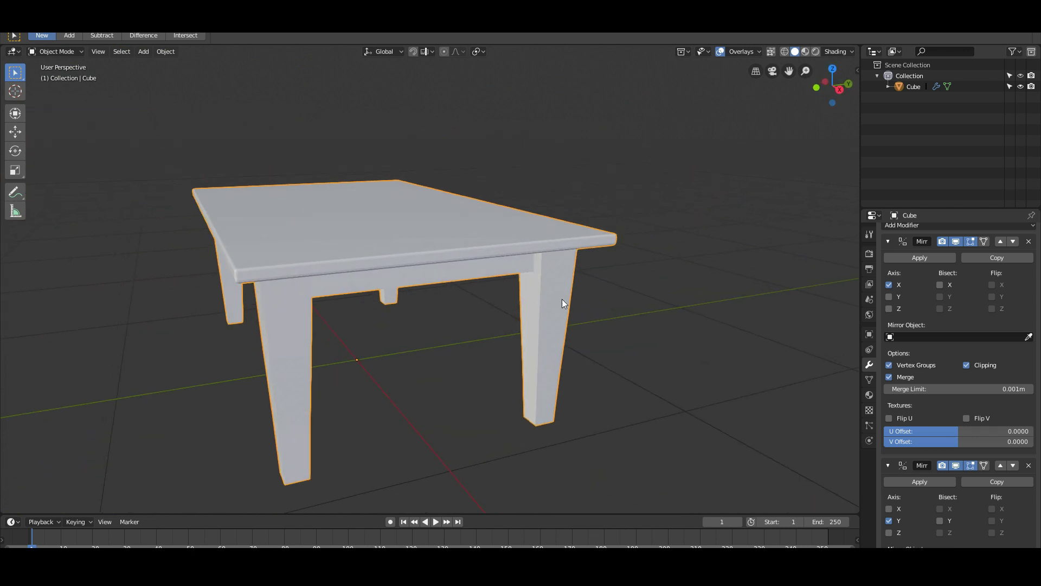
pyautogui.moveTo(342, 344); pyautogui.dragTo(546, 293, button='middle')
pyautogui.scroll(4, 569, 276)
# Step: In edge select mode, select the leg's vertical edges along all segments plus its foot edges and bevel them narrowly with several segments
pyautogui.press('Tab')
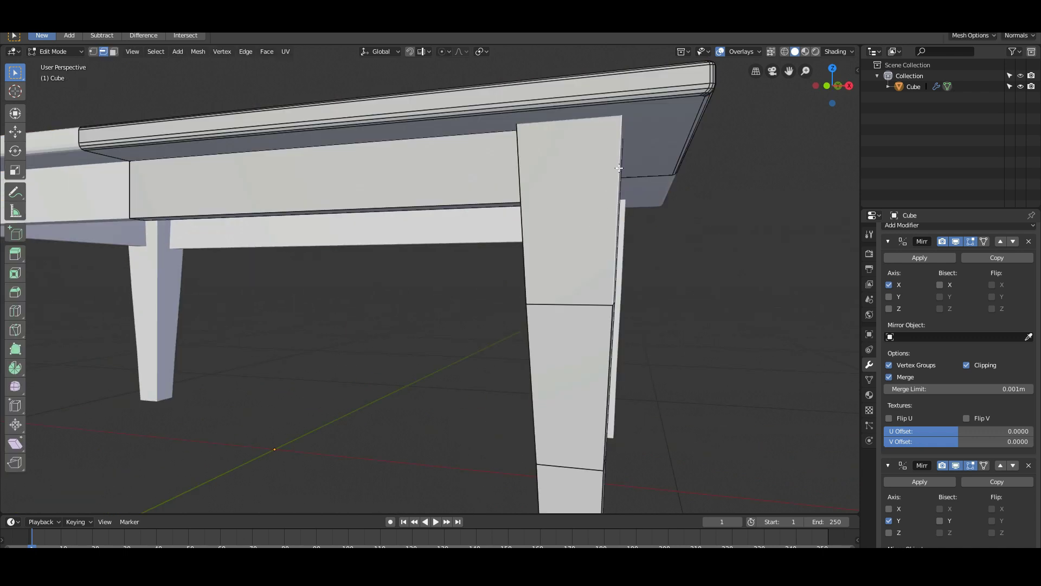
pyautogui.moveTo(619, 168); pyautogui.dragTo(567, 241, button='middle')
pyautogui.scroll(-4, 492, 397)
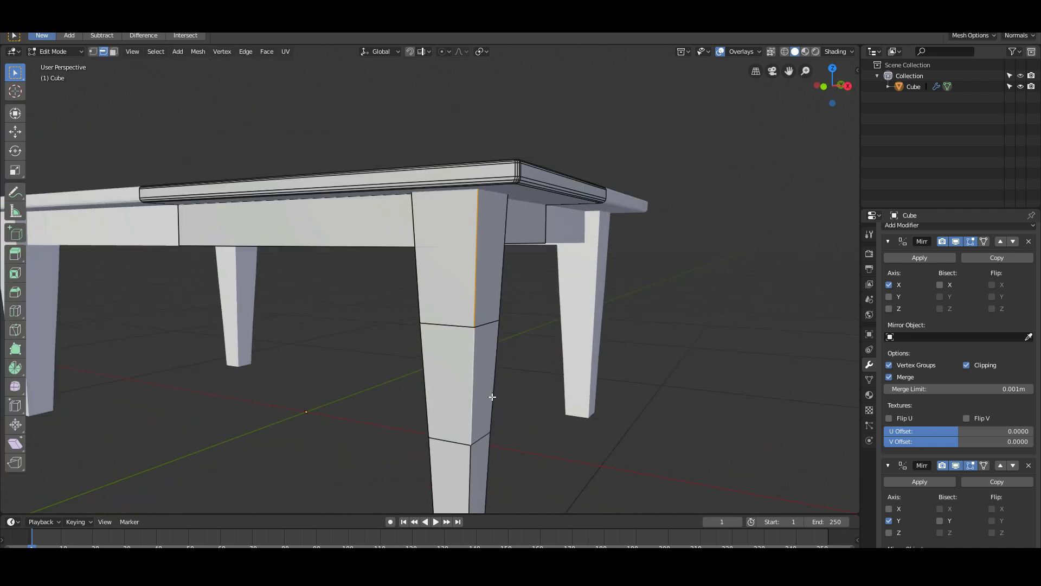
pyautogui.moveTo(480, 328); pyautogui.dragTo(441, 325, button='middle')
pyautogui.keyDown('shift'); pyautogui.click(354, 279); pyautogui.keyUp('shift')
pyautogui.keyDown('shift'); pyautogui.click(345, 364); pyautogui.keyUp('shift')
pyautogui.keyDown('shift'); pyautogui.click(338, 421); pyautogui.keyUp('shift')
pyautogui.moveTo(421, 289); pyautogui.dragTo(480, 288, button='middle')
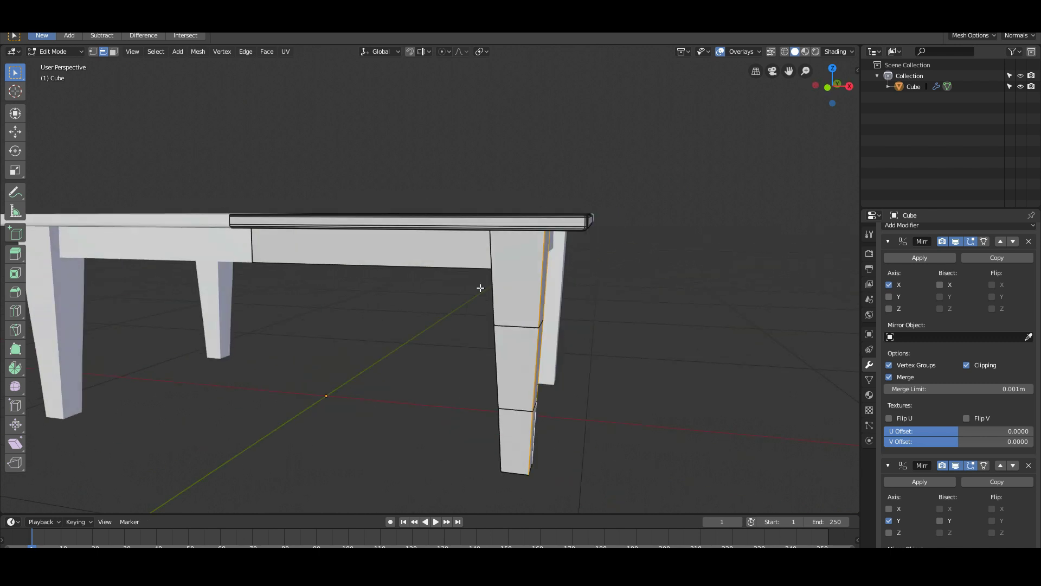
pyautogui.keyDown('shift'); pyautogui.click(497, 438); pyautogui.keyUp('shift')
pyautogui.moveTo(502, 423); pyautogui.dragTo(624, 402, button='middle')
pyautogui.keyDown('shift'); pyautogui.click(621, 380); pyautogui.keyUp('shift')
pyautogui.keyDown('shift'); pyautogui.click(617, 320); pyautogui.keyUp('shift')
pyautogui.keyDown('shift'); pyautogui.click(613, 277); pyautogui.keyUp('shift')
pyautogui.moveTo(619, 306); pyautogui.dragTo(755, 275, button='middle')
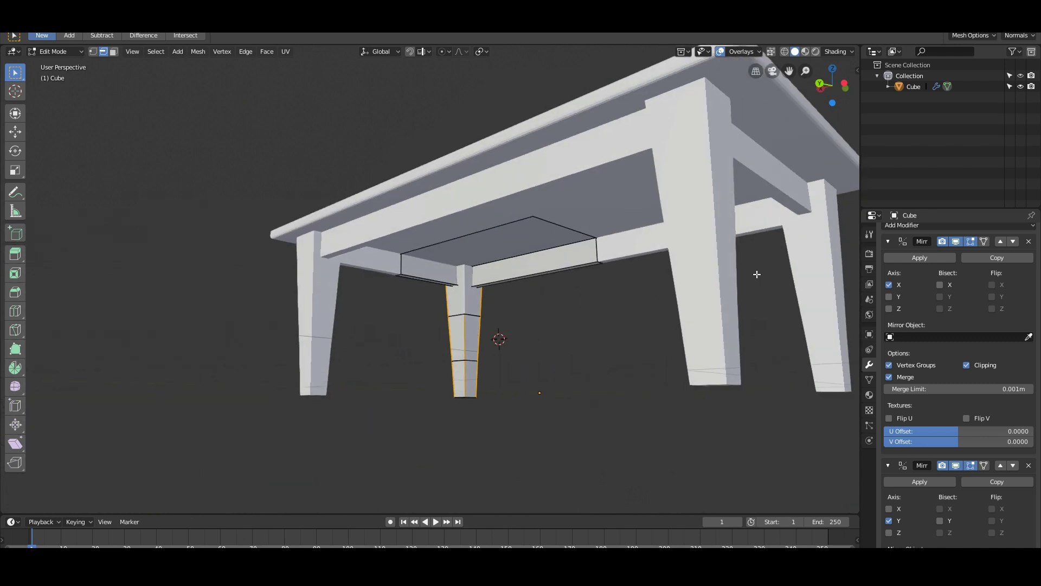
pyautogui.scroll(3, 567, 382)
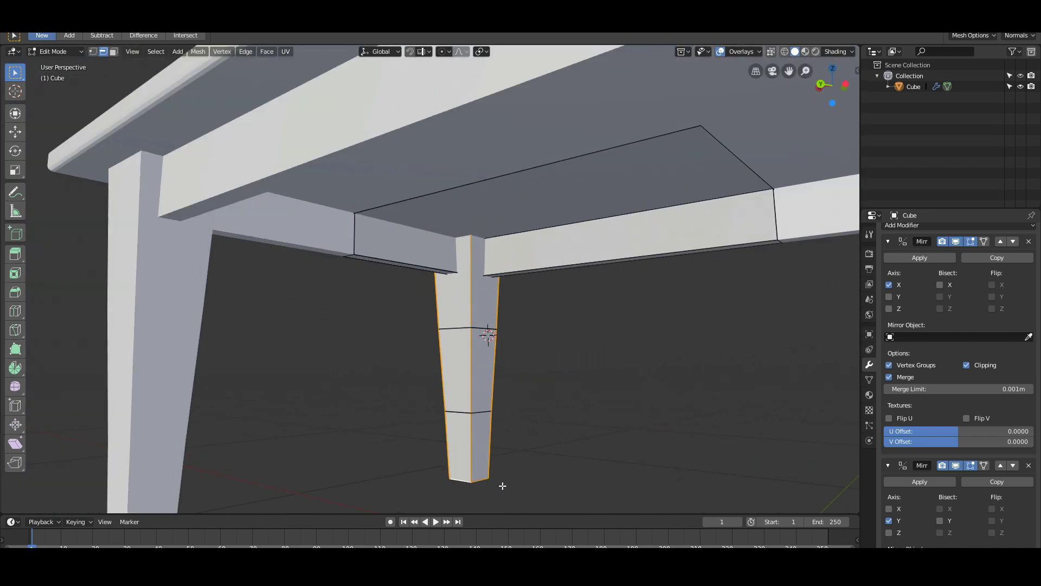
pyautogui.scroll(-5, 502, 486)
pyautogui.moveTo(503, 486); pyautogui.dragTo(379, 388, button='middle')
pyautogui.scroll(4, 379, 388)
pyautogui.moveTo(466, 358); pyautogui.dragTo(409, 364, button='middle')
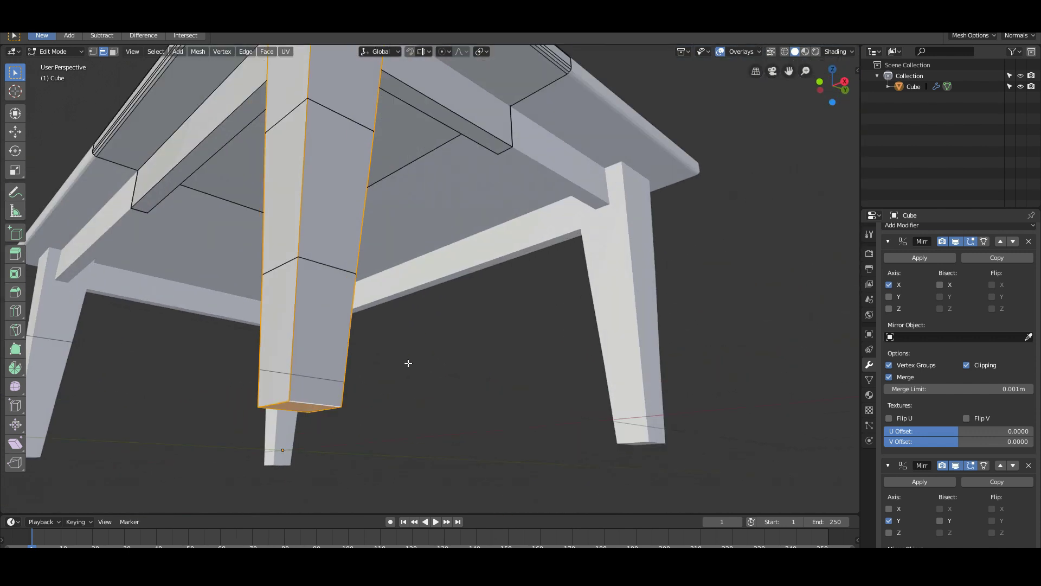
pyautogui.hotkey('ctrl', 'b')
pyautogui.scroll(2, 413, 367)
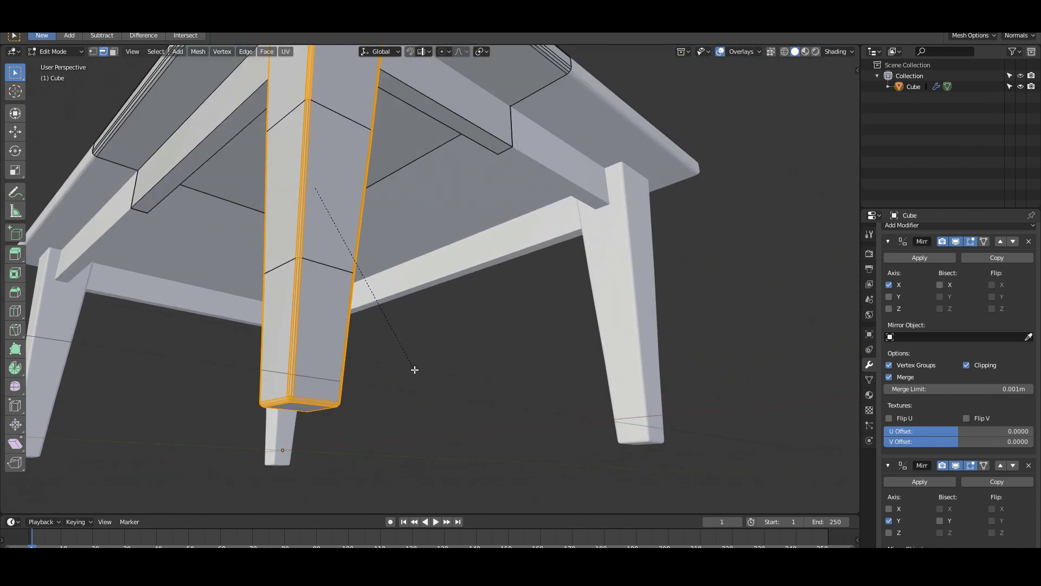
pyautogui.click(415, 370)
pyautogui.press('Tab')
# Step: Bevel the support rails' lower edges narrowly and return to Object Mode to check the whole table
pyautogui.scroll(-5, 375, 374)
pyautogui.moveTo(376, 375); pyautogui.dragTo(415, 385, button='middle')
pyautogui.scroll(4, 415, 385)
pyautogui.scroll(-1, 526, 281)
pyautogui.moveTo(484, 308); pyautogui.dragTo(525, 179, button='middle')
pyautogui.press('Tab')
pyautogui.click(614, 206)
pyautogui.scroll(2, 630, 239)
pyautogui.moveTo(630, 239); pyautogui.dragTo(471, 374, button='middle')
pyautogui.keyDown('shift'); pyautogui.click(580, 207); pyautogui.keyUp('shift')
pyautogui.hotkey('ctrl', 'b')
pyautogui.click(569, 320)
pyautogui.press('Tab')
pyautogui.scroll(-3, 470, 375)
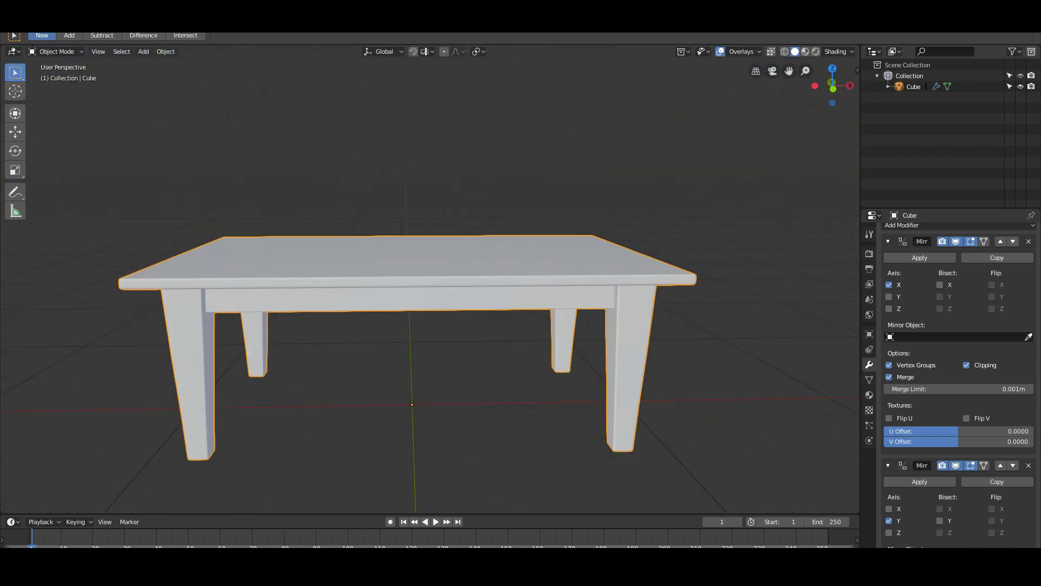
# Step: Apply both the X and Y Mirror modifiers to the table
pyautogui.moveTo(557, 389); pyautogui.dragTo(401, 389, button='middle')
pyautogui.press('KP_7')
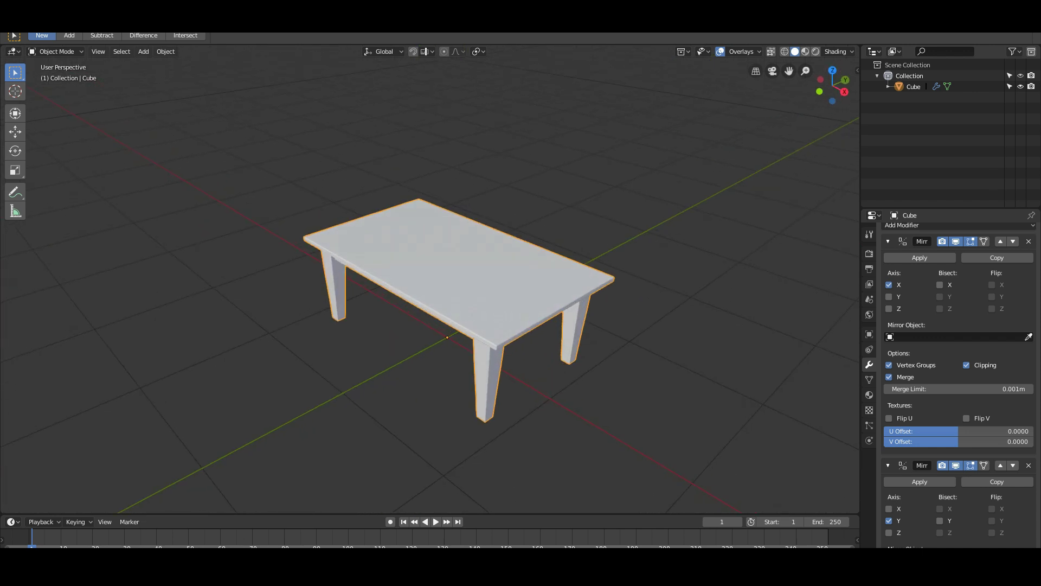
pyautogui.click(27, 23)
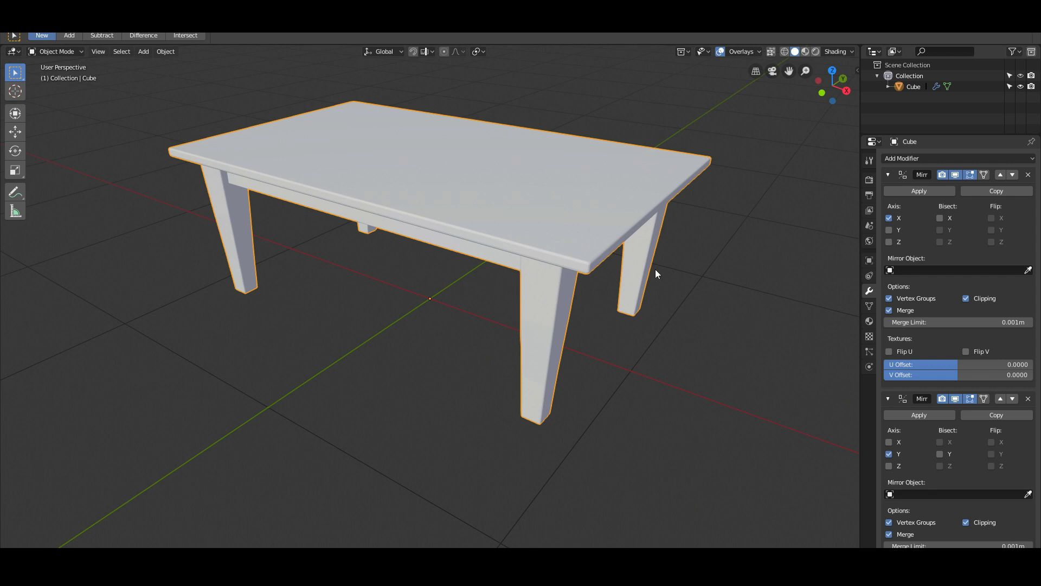
pyautogui.click(935, 193)
pyautogui.click(935, 193)
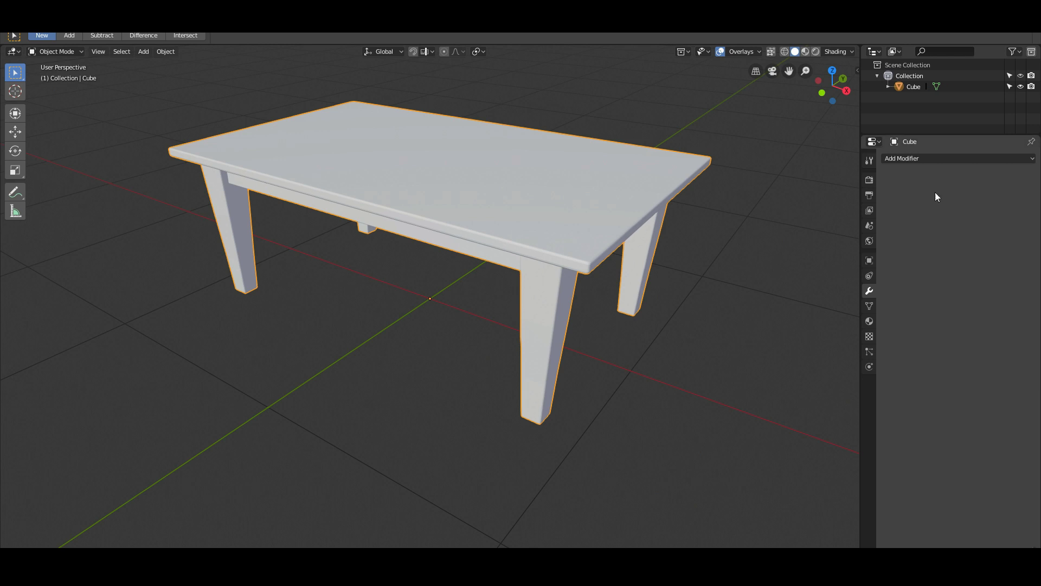
# Step: In face select mode, examine the applied mesh by selecting individual faces on the tabletop and legs
pyautogui.press('Tab')
pyautogui.moveTo(525, 253); pyautogui.dragTo(387, 280, button='middle')
pyautogui.press('Tab')
pyautogui.press('Tab')
pyautogui.click(460, 205)
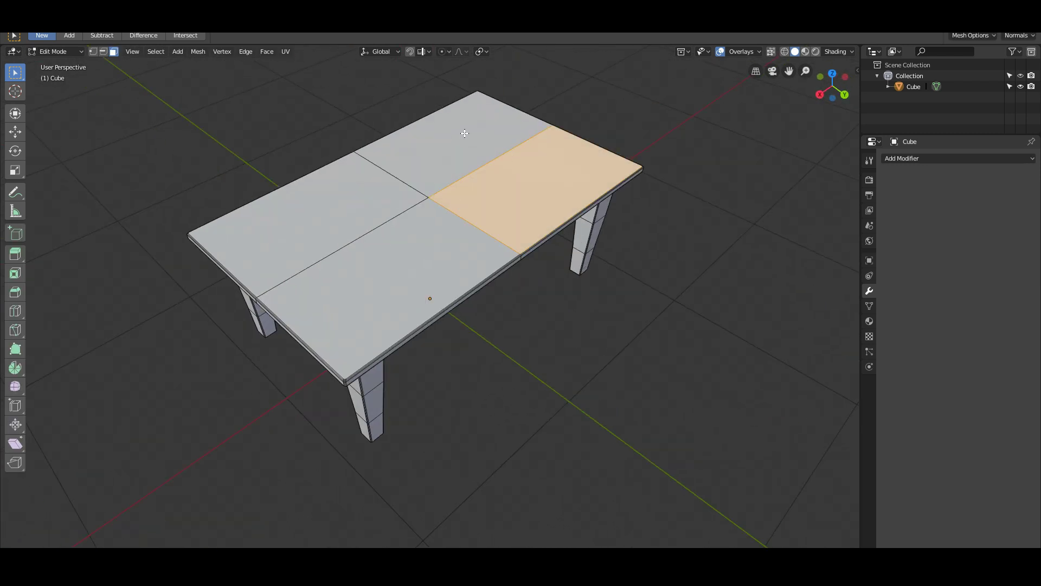
pyautogui.click(331, 223)
pyautogui.click(414, 333)
pyautogui.click(320, 305)
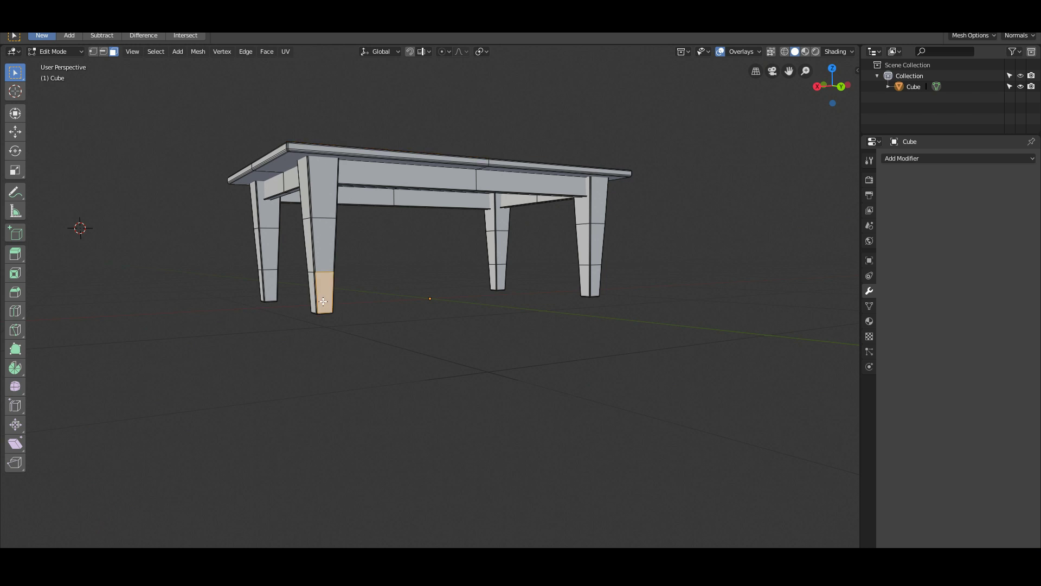
pyautogui.scroll(3, 320, 306)
pyautogui.press('e')
pyautogui.press('Escape')
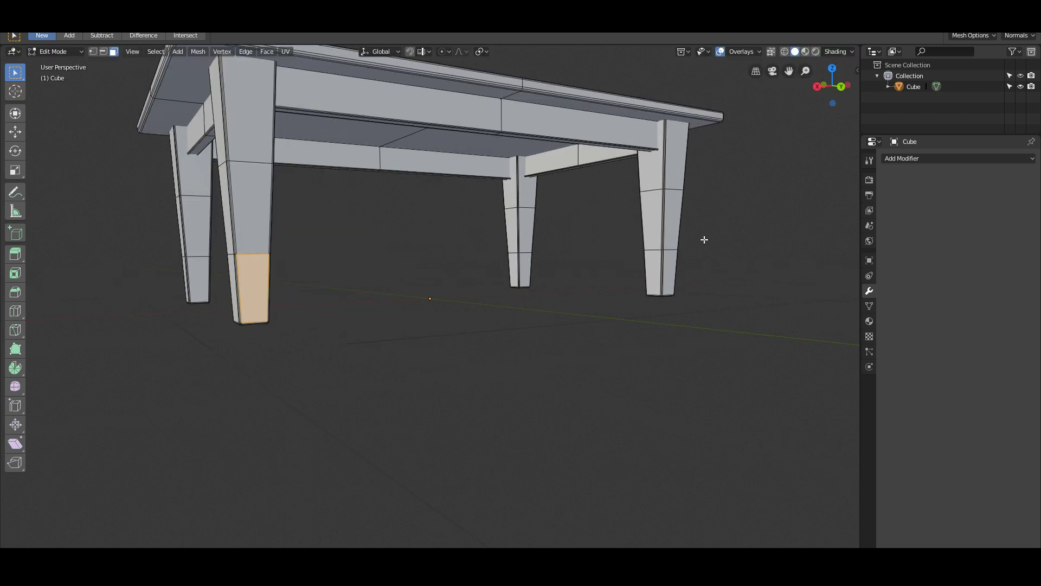
pyautogui.moveTo(445, 279); pyautogui.dragTo(574, 291, button='middle')
pyautogui.click(573, 291)
pyautogui.press('g')
pyautogui.press('Escape')
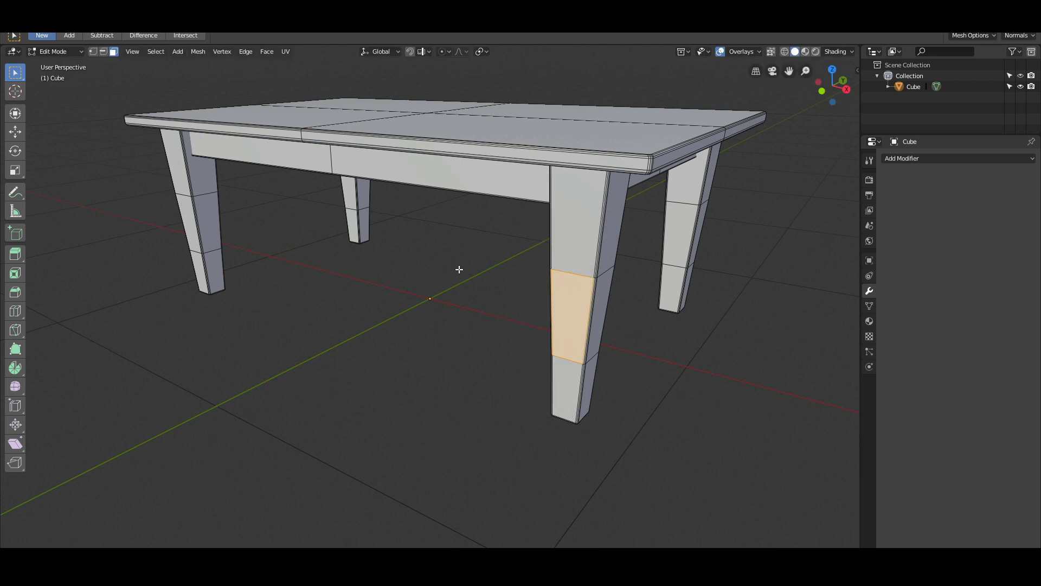
# Step: Inspect the complete table mesh in perspective and from the top view
pyautogui.scroll(-3, 457, 269)
pyautogui.press('Tab')
pyautogui.press('Tab')
pyautogui.scroll(2, 370, 255)
pyautogui.moveTo(370, 255); pyautogui.dragTo(521, 326, button='middle')
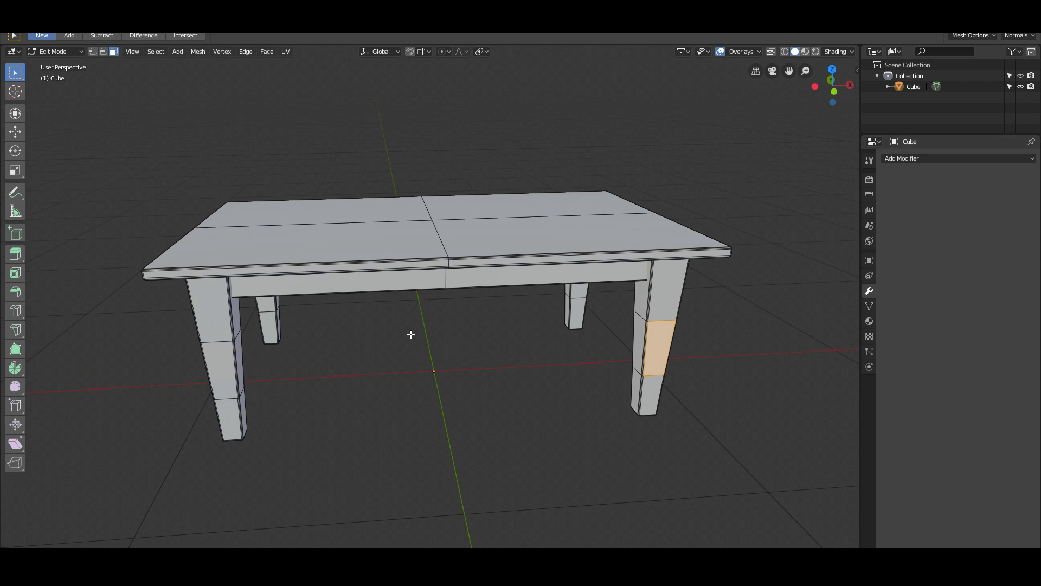
pyautogui.press('KP_7')
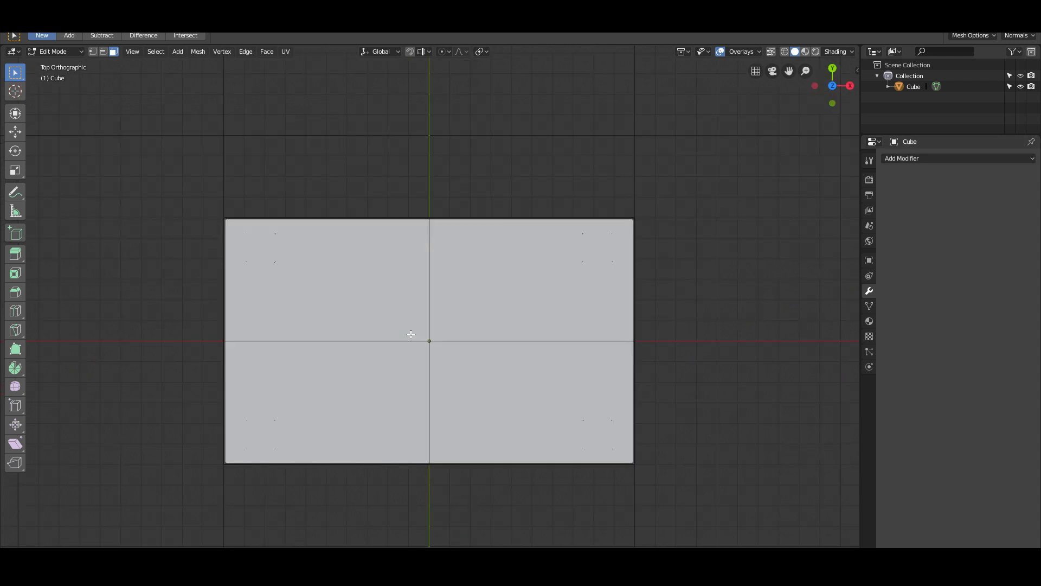
pyautogui.moveTo(412, 334); pyautogui.dragTo(471, 328, button='middle')
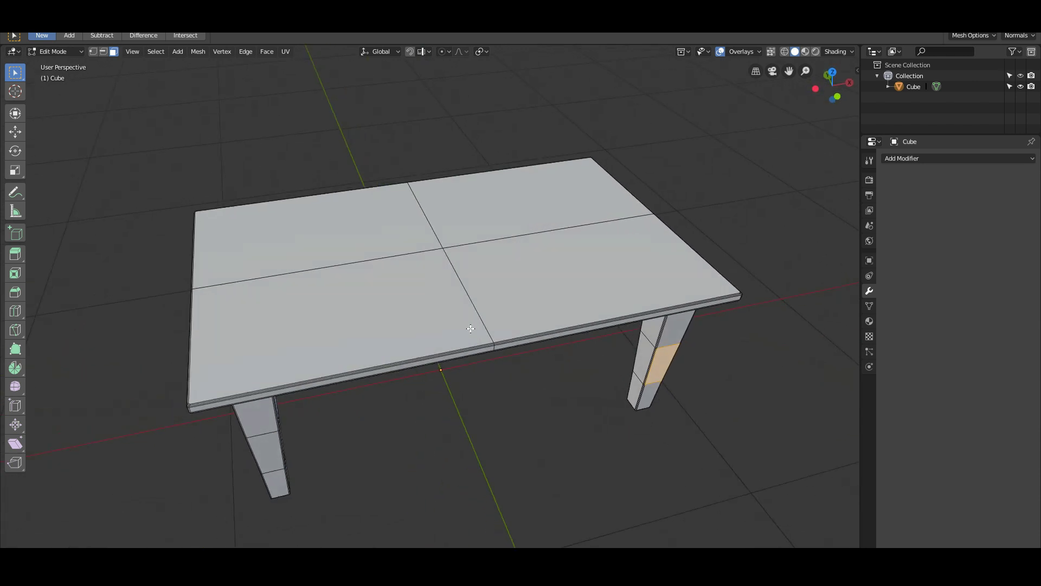
pyautogui.press('KP_7')
pyautogui.moveTo(290, 291); pyautogui.dragTo(289, 228, button='middle')
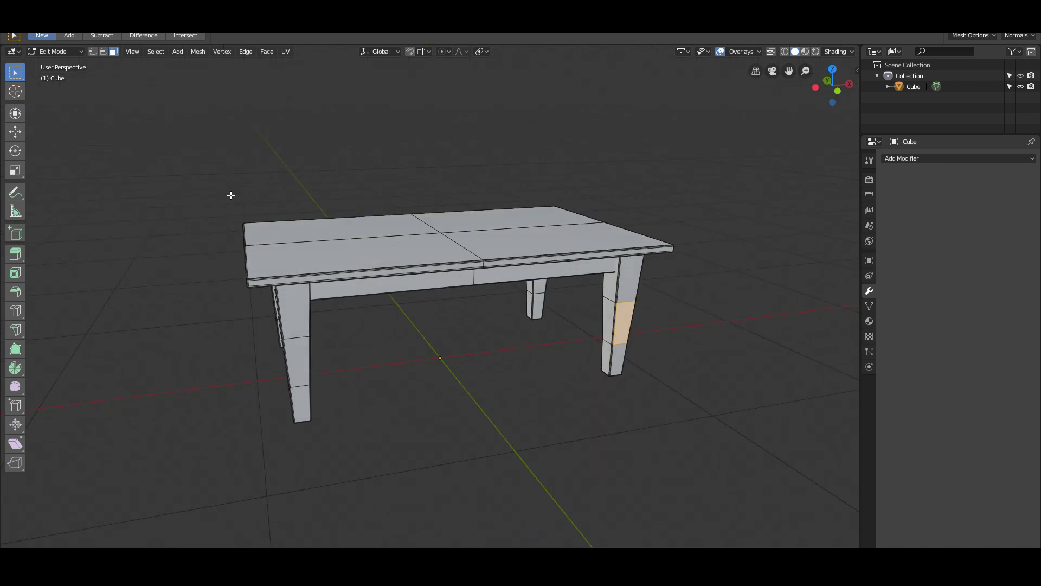
# Step: Switch to the UV Editing workspace and clear the face selection on the table mesh
pyautogui.click(244, 20)
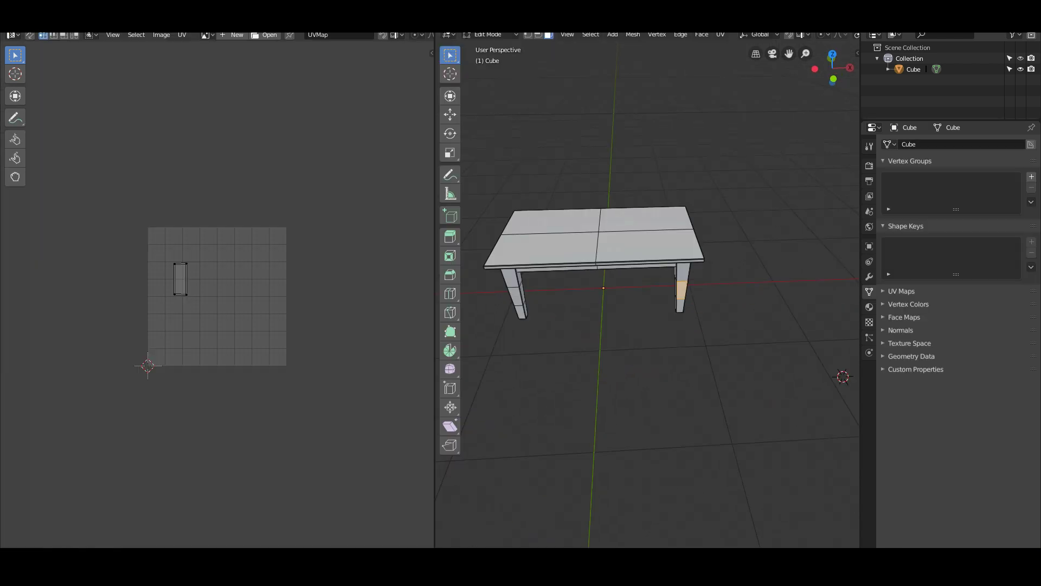
pyautogui.scroll(2, 595, 355)
pyautogui.moveTo(596, 355); pyautogui.dragTo(677, 377, button='middle')
pyautogui.scroll(1, 677, 377)
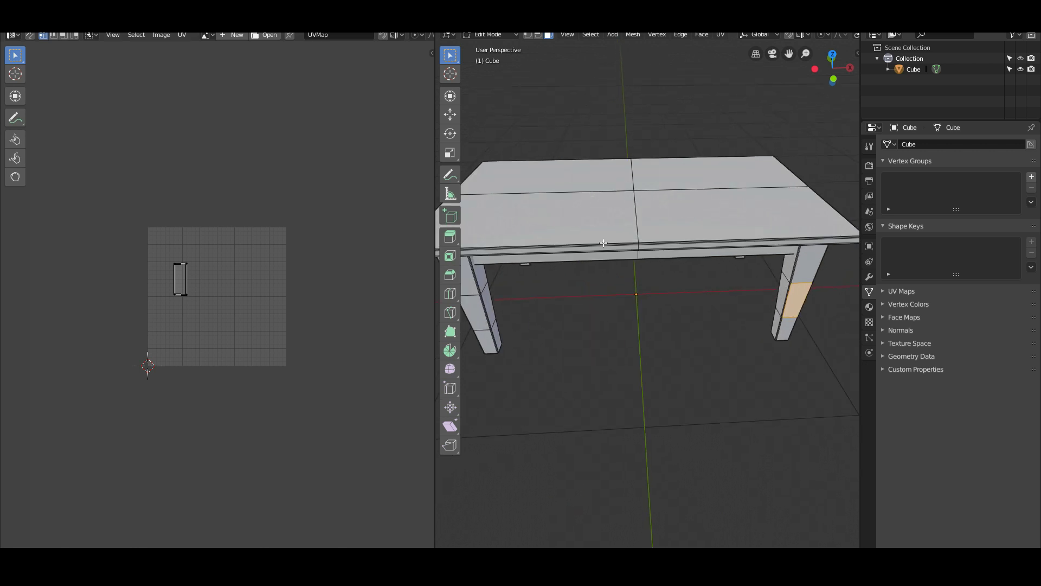
pyautogui.press('l')
pyautogui.scroll(-1, 629, 208)
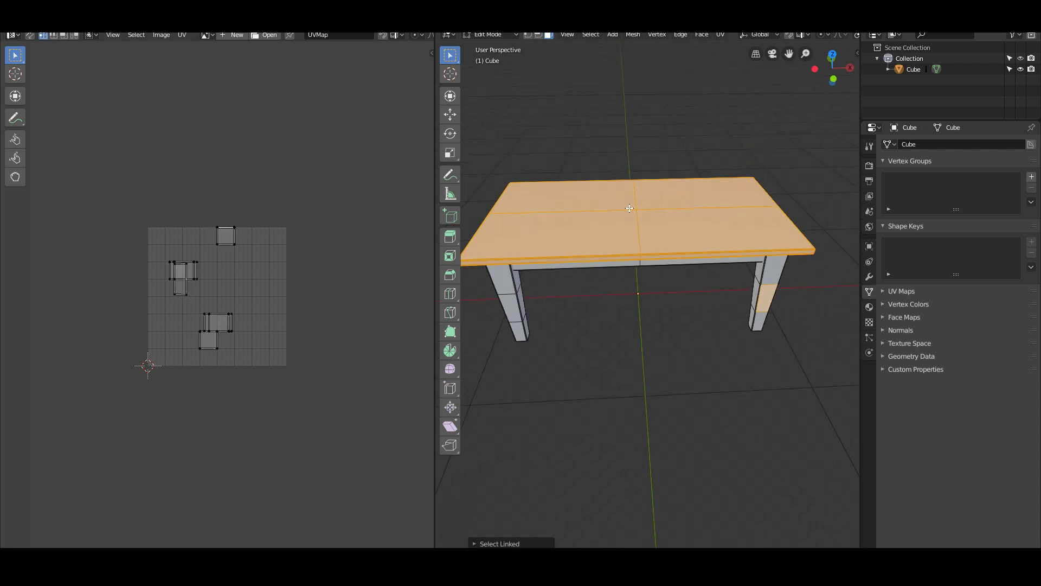
pyautogui.moveTo(668, 313); pyautogui.dragTo(771, 290, button='middle')
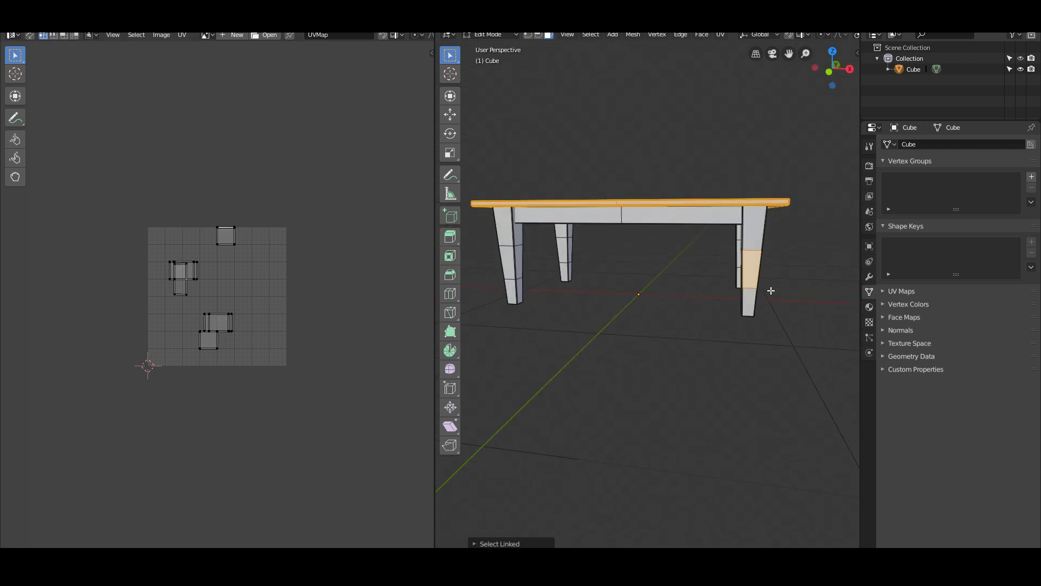
pyautogui.click(652, 277)
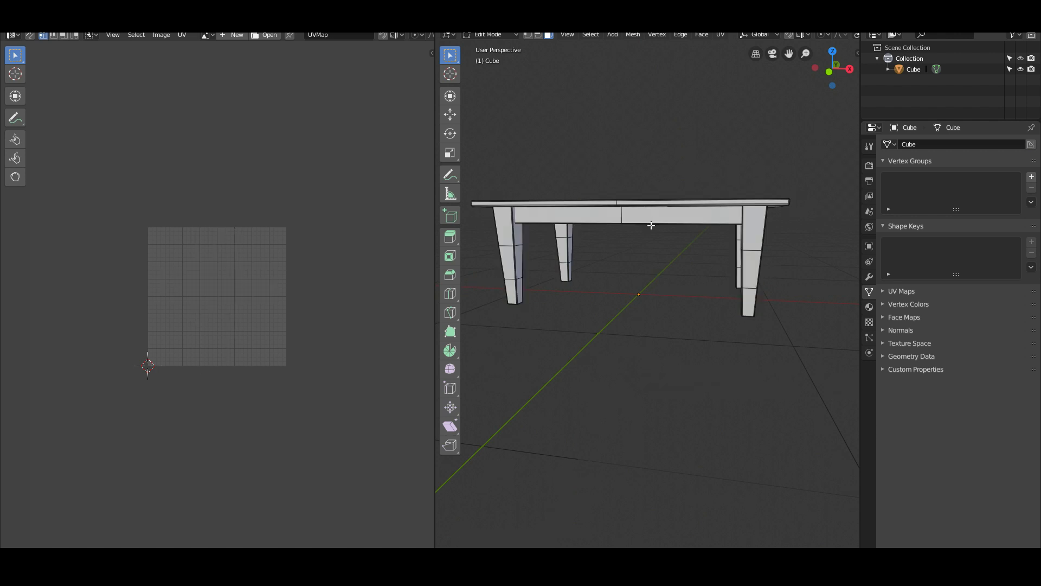
# Step: Select the whole linked tabletop and unwrap it with Project From View in the top orthographic view
pyautogui.moveTo(651, 225); pyautogui.dragTo(637, 248, button='middle')
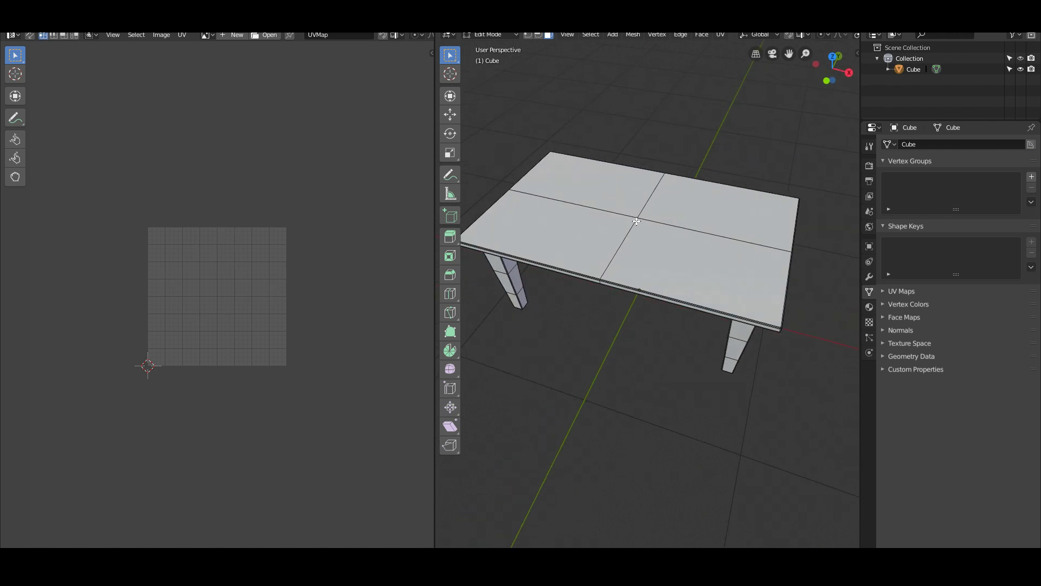
pyautogui.press('l')
pyautogui.moveTo(634, 333); pyautogui.dragTo(609, 221, button='middle')
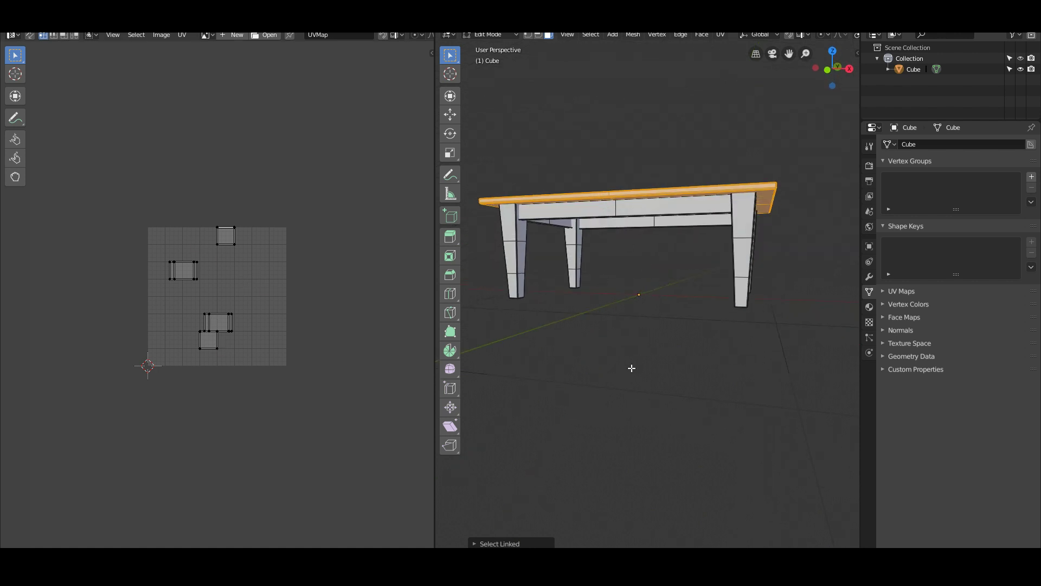
pyautogui.press('KP_7')
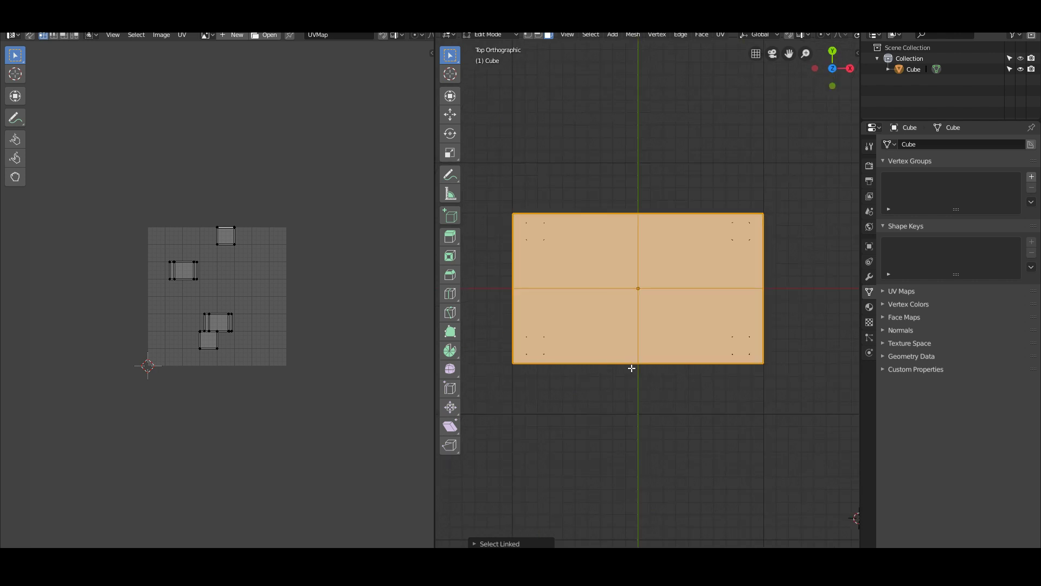
pyautogui.press('u')
pyautogui.click(597, 453)
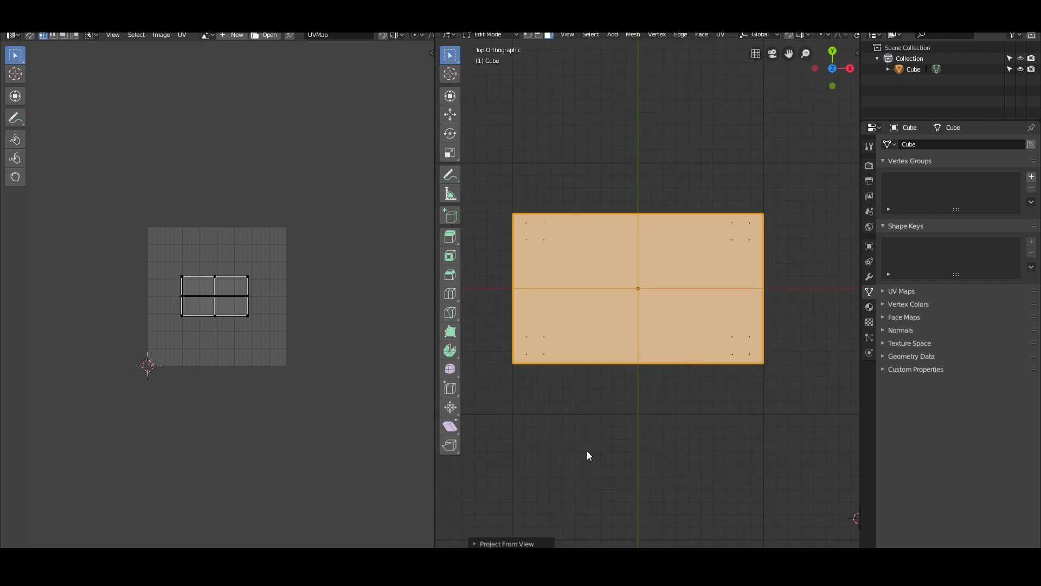
# Step: Scale up the tabletop's whole UV island to nearly the width of the UV square and centre it there
pyautogui.press('a')
pyautogui.press('s')
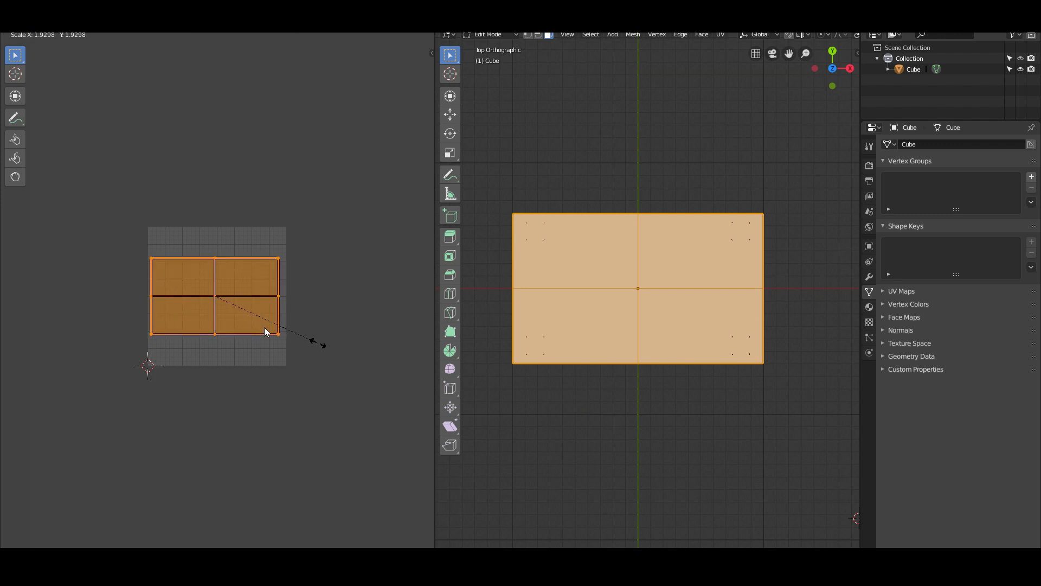
pyautogui.click(319, 344)
pyautogui.press('g')
pyautogui.click(305, 343)
pyautogui.press('s')
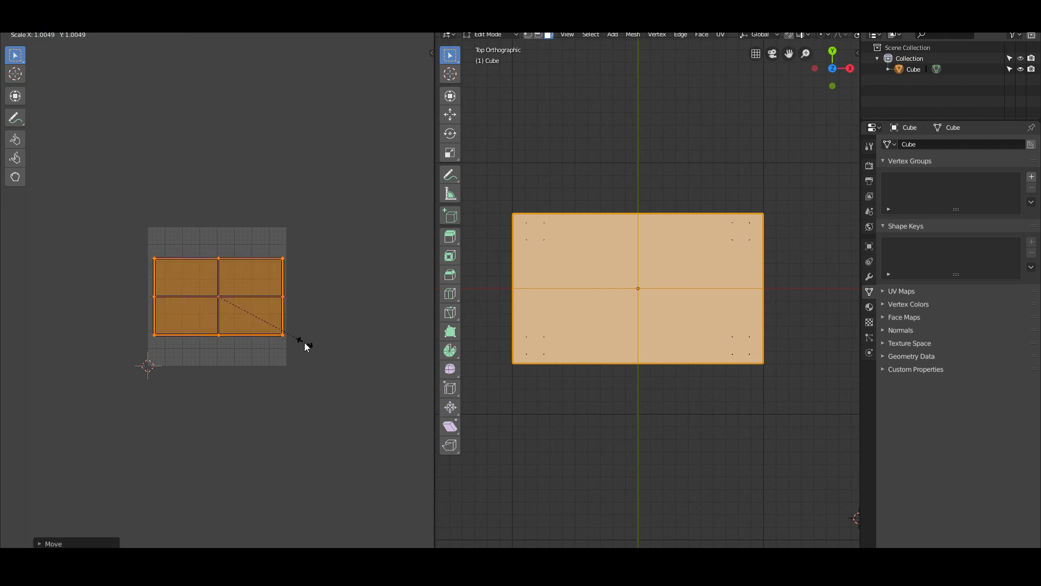
pyautogui.click(306, 347)
pyautogui.press('g')
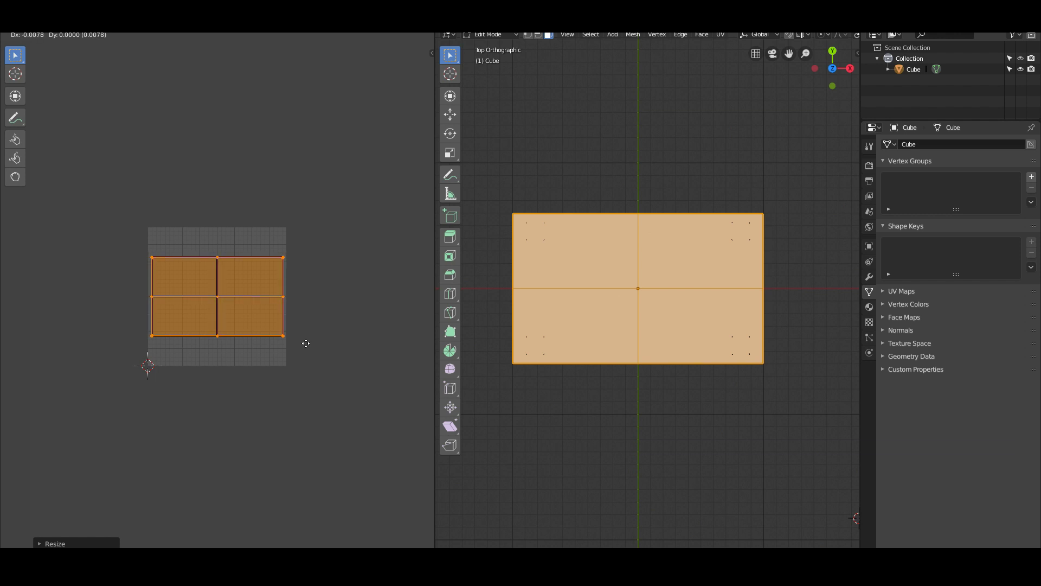
pyautogui.click(302, 342)
# Step: Clear the tabletop selection and select all linked faces of the four table legs
pyautogui.moveTo(683, 456); pyautogui.dragTo(711, 368, button='middle')
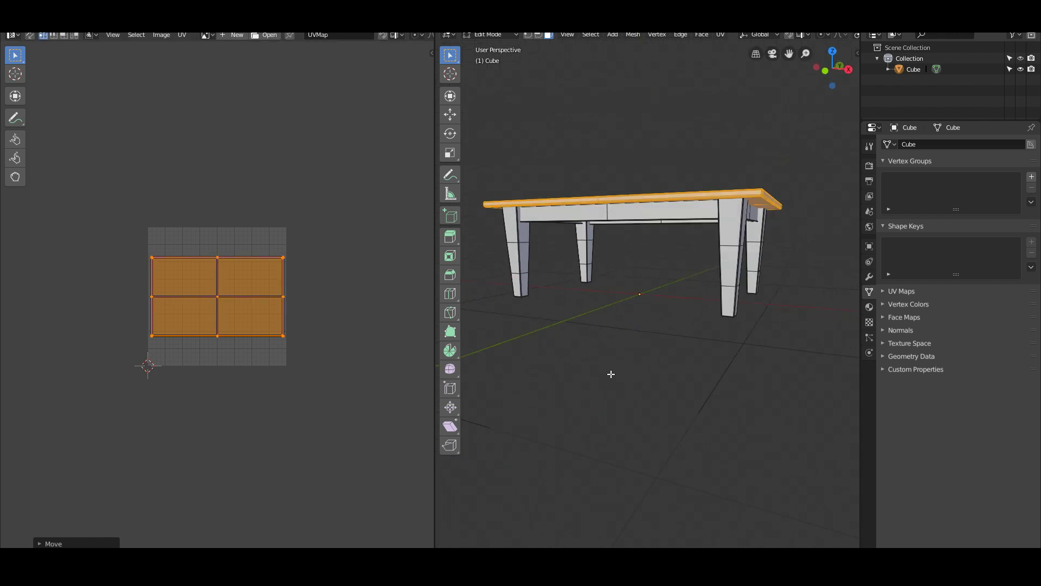
pyautogui.keyDown('shift'); pyautogui.moveTo(611, 375); pyautogui.dragTo(663, 396, button='middle'); pyautogui.keyUp('shift')
pyautogui.press('KP_1')
pyautogui.scroll(3, 611, 339)
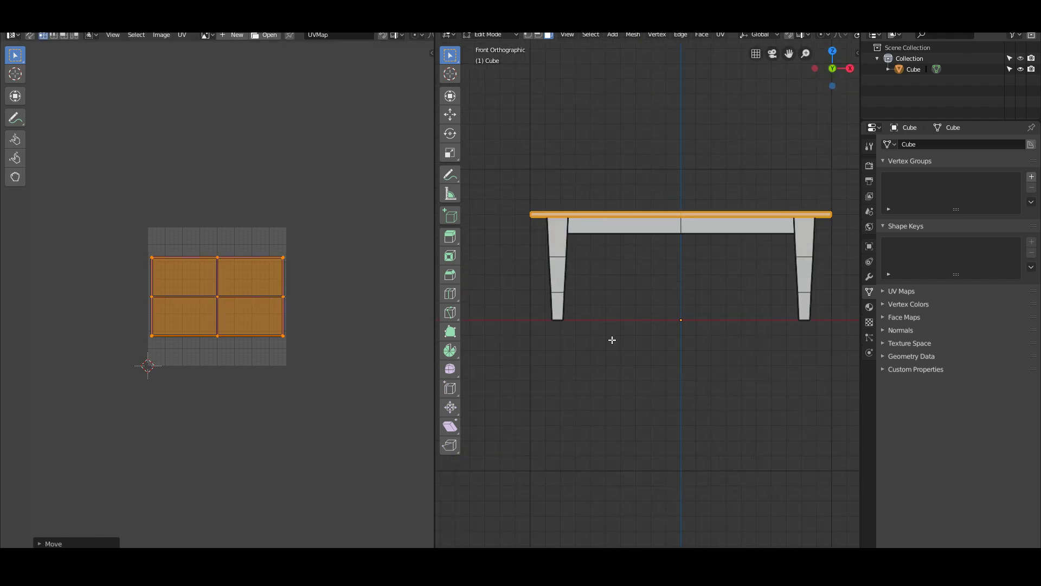
pyautogui.scroll(-1, 614, 340)
pyautogui.keyDown('shift'); pyautogui.moveTo(608, 334); pyautogui.dragTo(573, 352, button='middle'); pyautogui.keyUp('shift')
pyautogui.press('KP_1')
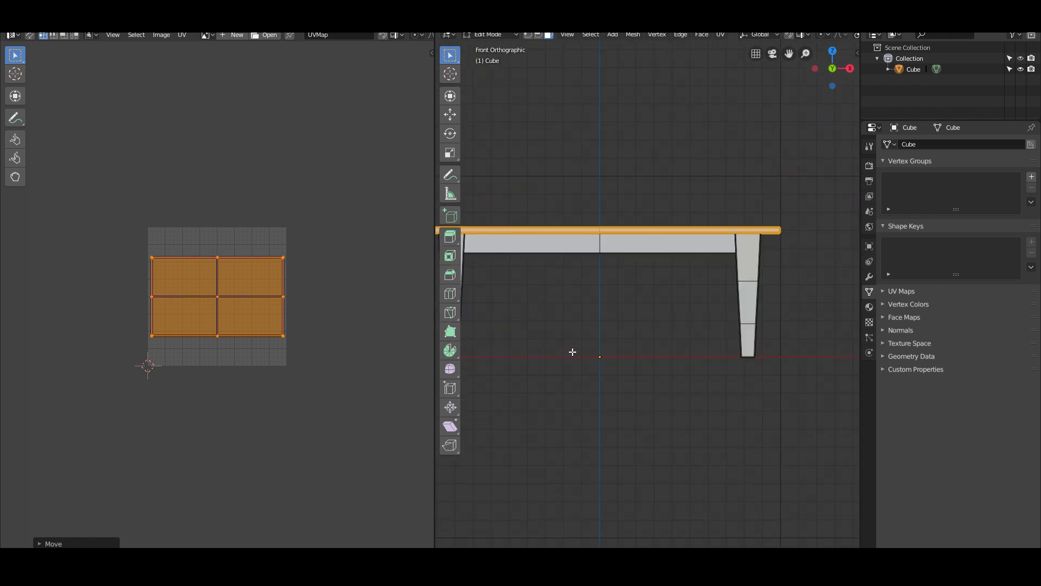
pyautogui.scroll(-2, 743, 349)
pyautogui.scroll(2, 743, 349)
pyautogui.scroll(-2, 741, 345)
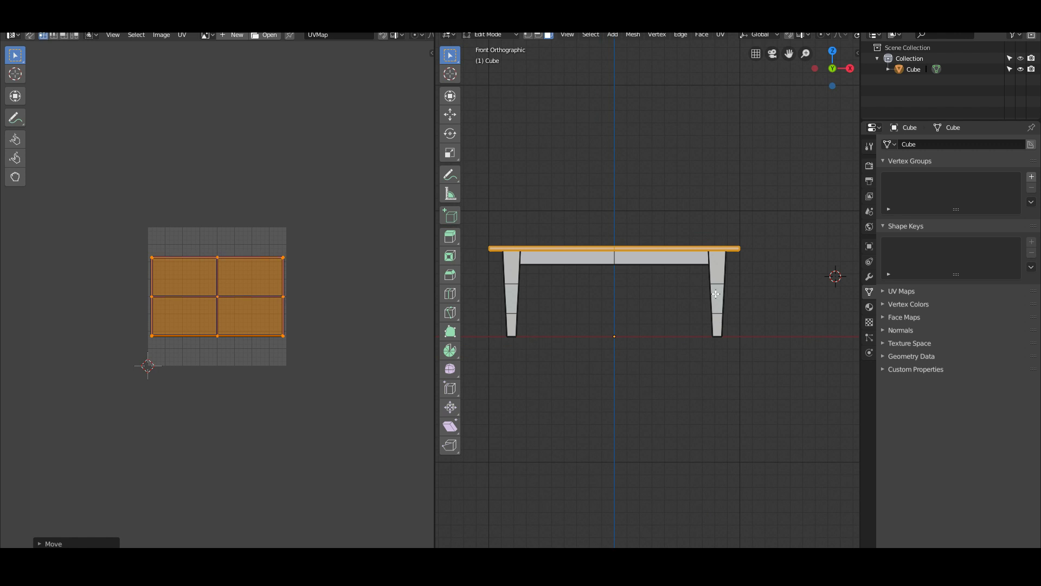
pyautogui.hotkey('alt', 'a')
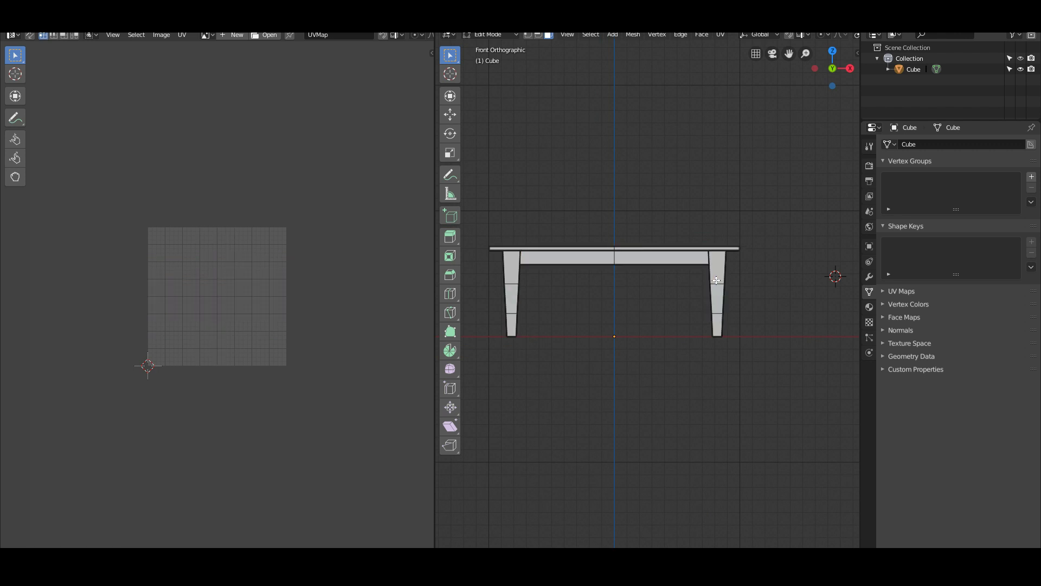
pyautogui.click(716, 281)
pyautogui.hotkey('ctrl', 'l')
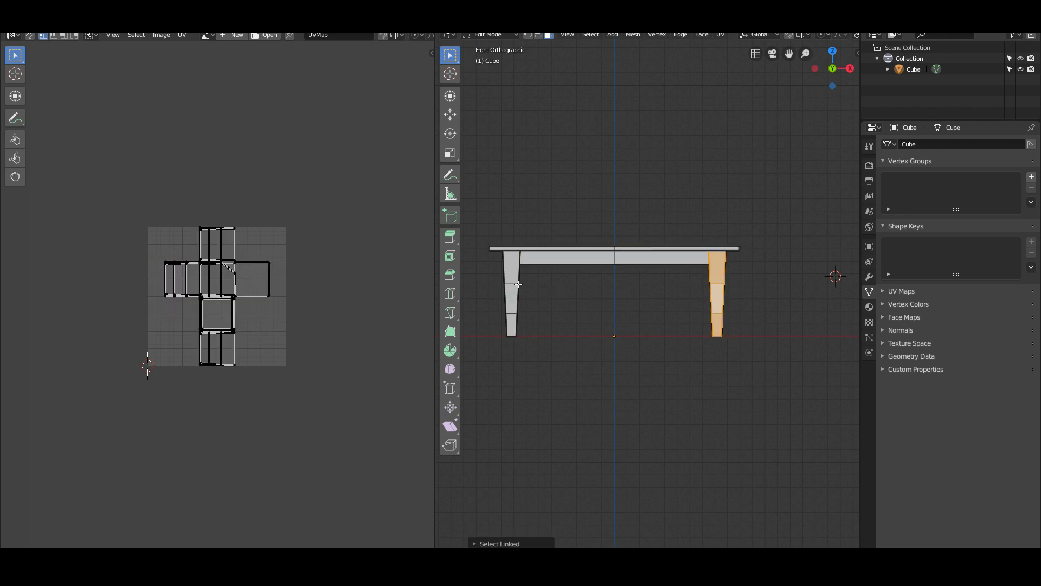
pyautogui.press('l')
pyautogui.moveTo(518, 283); pyautogui.dragTo(662, 323, button='middle')
pyautogui.press('l')
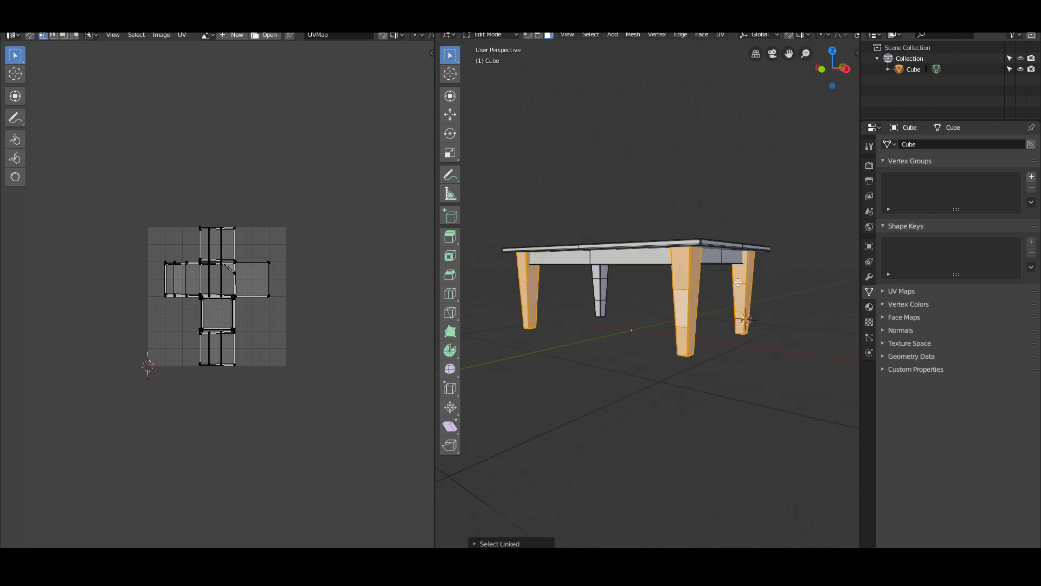
pyautogui.press('l')
# Step: Unwrap the four selected legs with Project From View in the front orthographic view
pyautogui.press('KP_1')
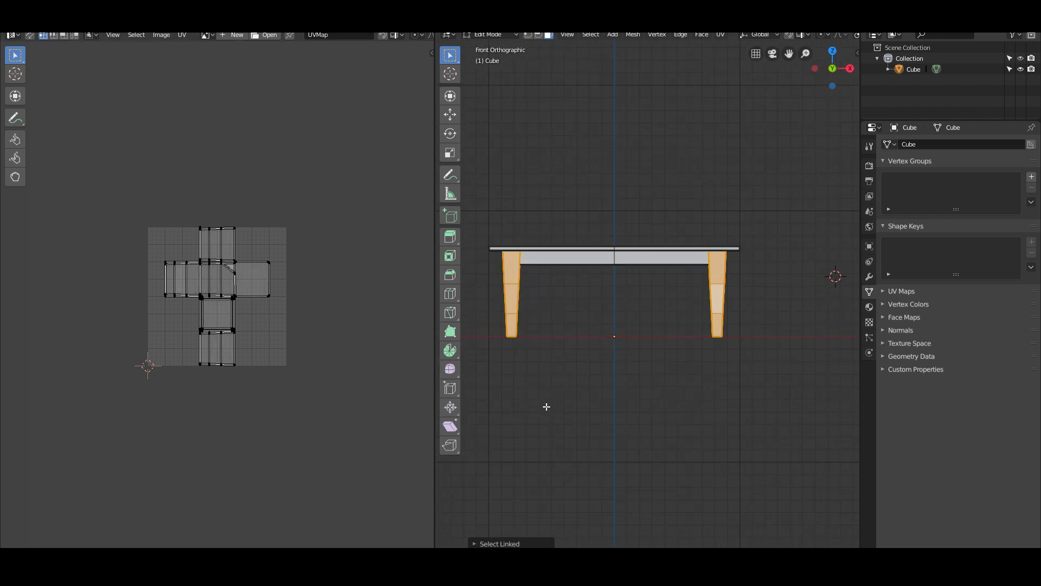
pyautogui.scroll(4, 204, 353)
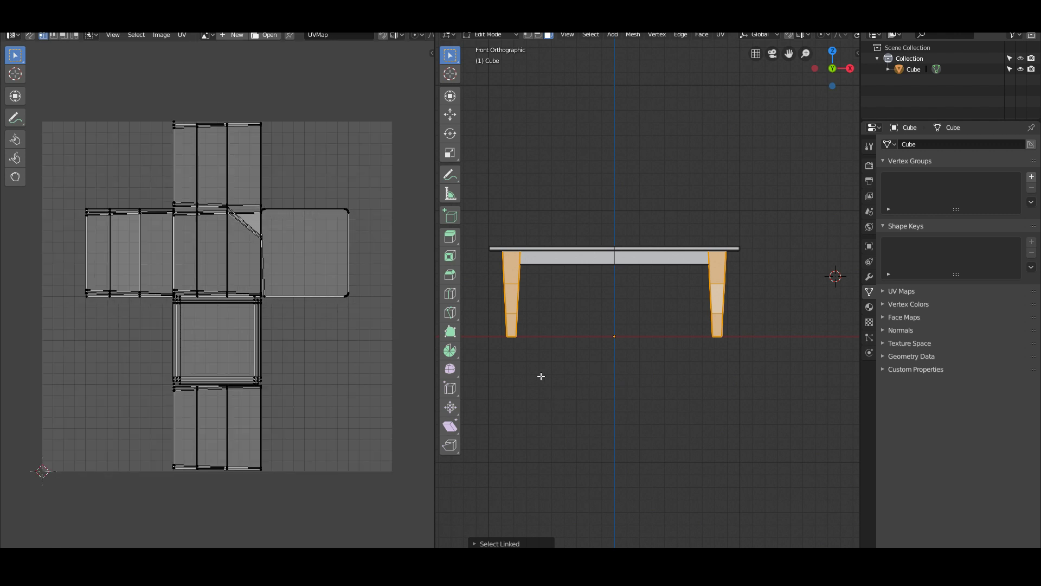
pyautogui.press('u')
pyautogui.click(626, 382)
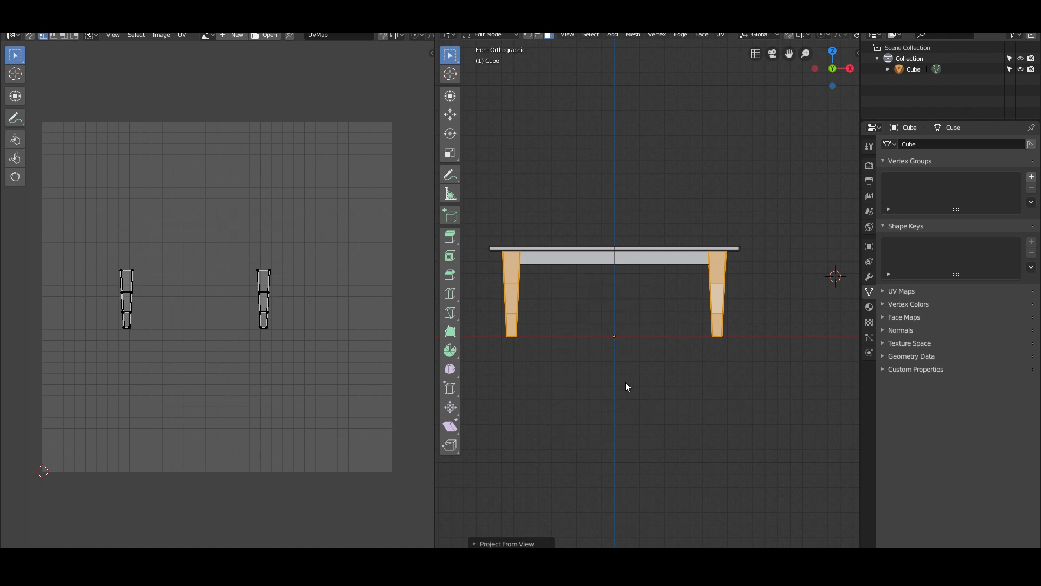
# Step: Select all the leg UVs and scale both islands up together around their common centre
pyautogui.press('a')
pyautogui.scroll(-2, 258, 341)
pyautogui.press('s')
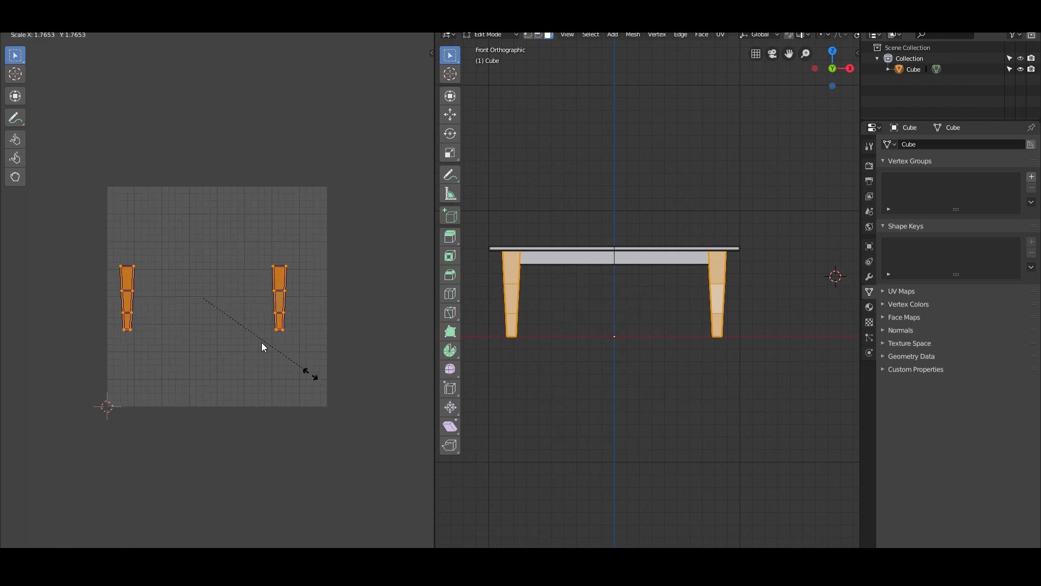
pyautogui.click(261, 347)
pyautogui.press('s')
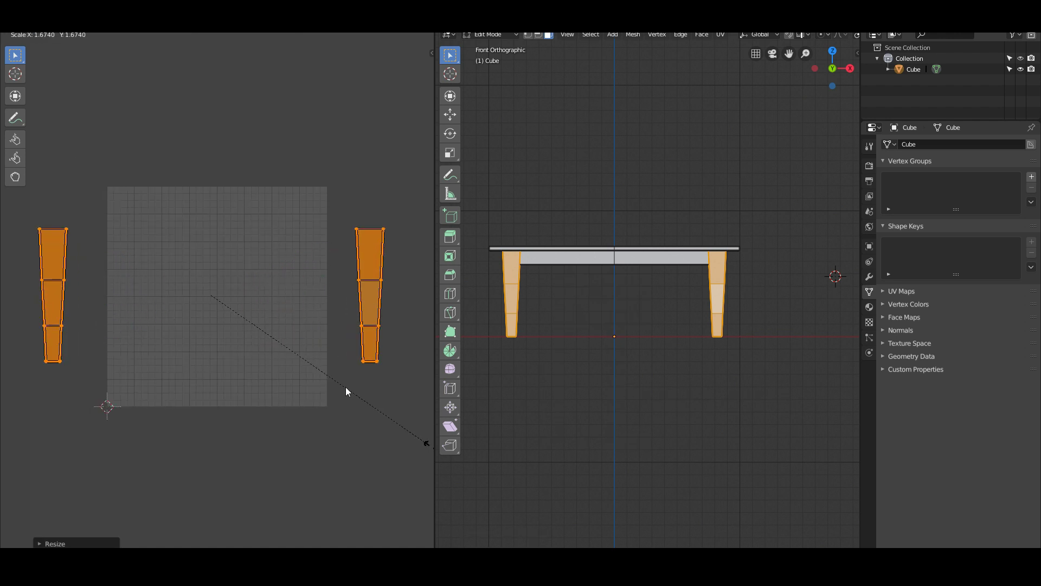
pyautogui.click(346, 386)
# Step: Select only the right-hand leg UV island, move it inside the UV square and enlarge it to nearly the square's full height
pyautogui.click(237, 352)
pyautogui.moveTo(275, 223); pyautogui.dragTo(363, 354)
pyautogui.press('g')
pyautogui.click(284, 335)
pyautogui.press('s')
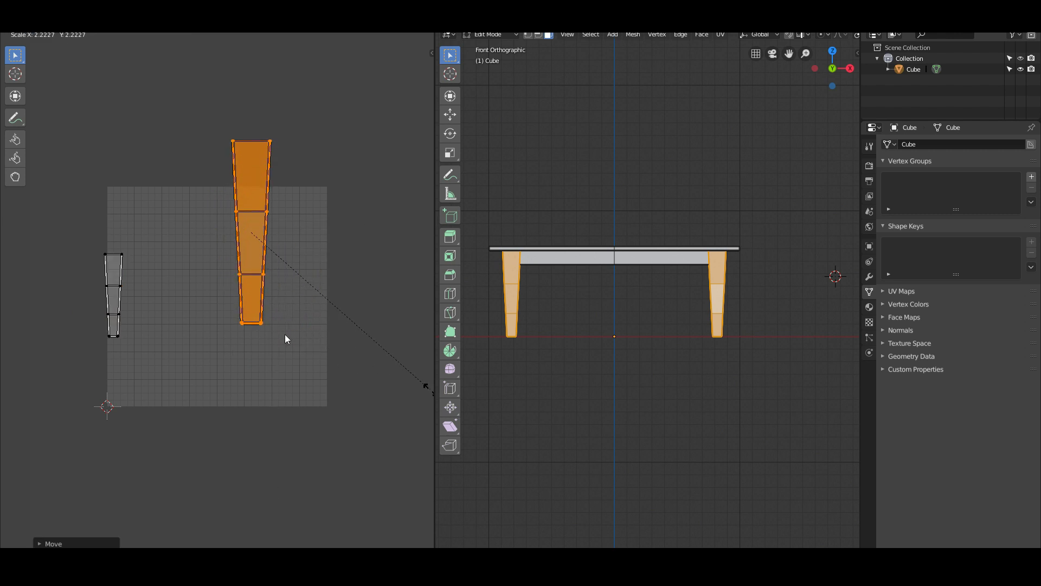
pyautogui.click(28, 464)
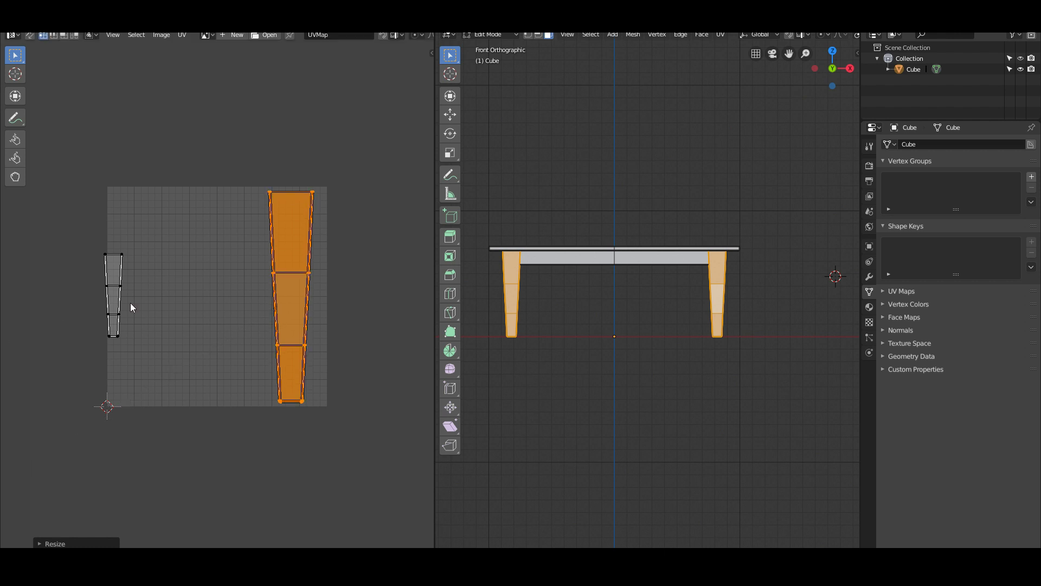
# Step: Box-select the left-hand leg UV island, move it inside the UV square and enlarge it to nearly match the other island
pyautogui.press('a')
pyautogui.click(250, 301)
pyautogui.press('b')
pyautogui.moveTo(60, 230); pyautogui.dragTo(164, 365)
pyautogui.press('g')
pyautogui.click(165, 341)
pyautogui.press('s')
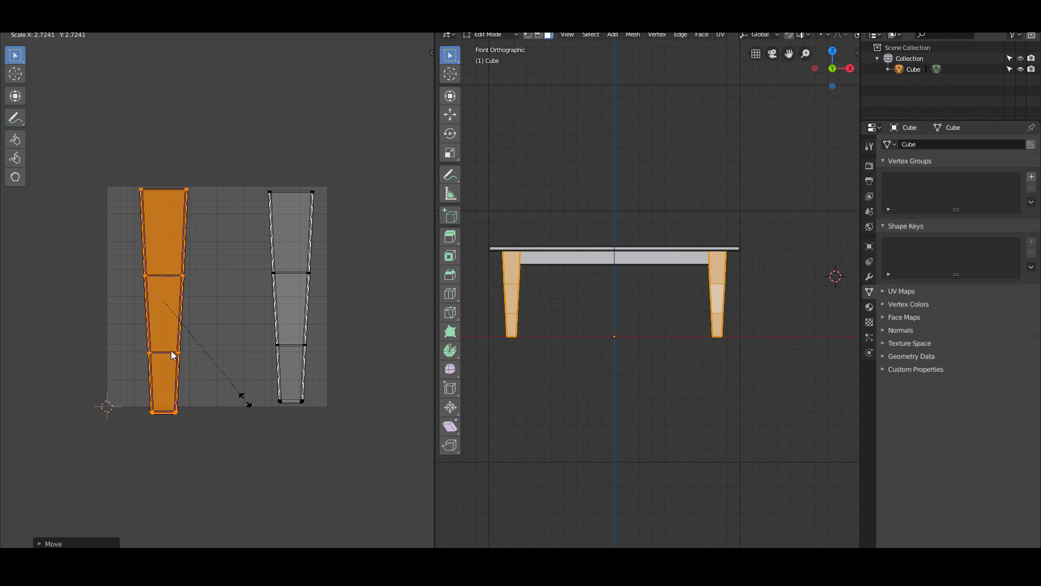
pyautogui.click(215, 395)
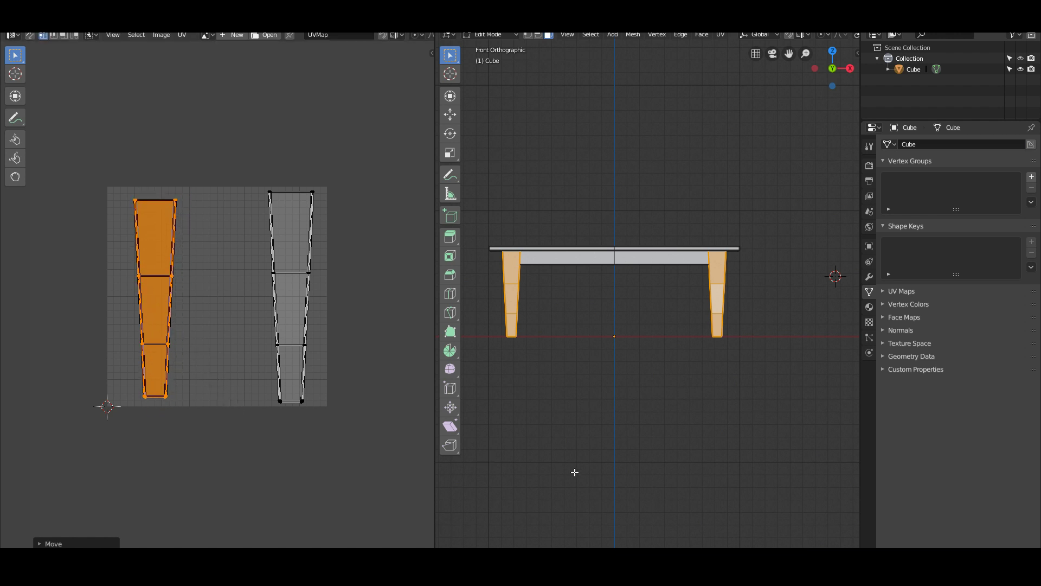
# Step: In the right orthographic view, circle-select the outward-facing faces of the two near legs and the end rail between them
pyautogui.moveTo(674, 464); pyautogui.dragTo(532, 467, button='middle')
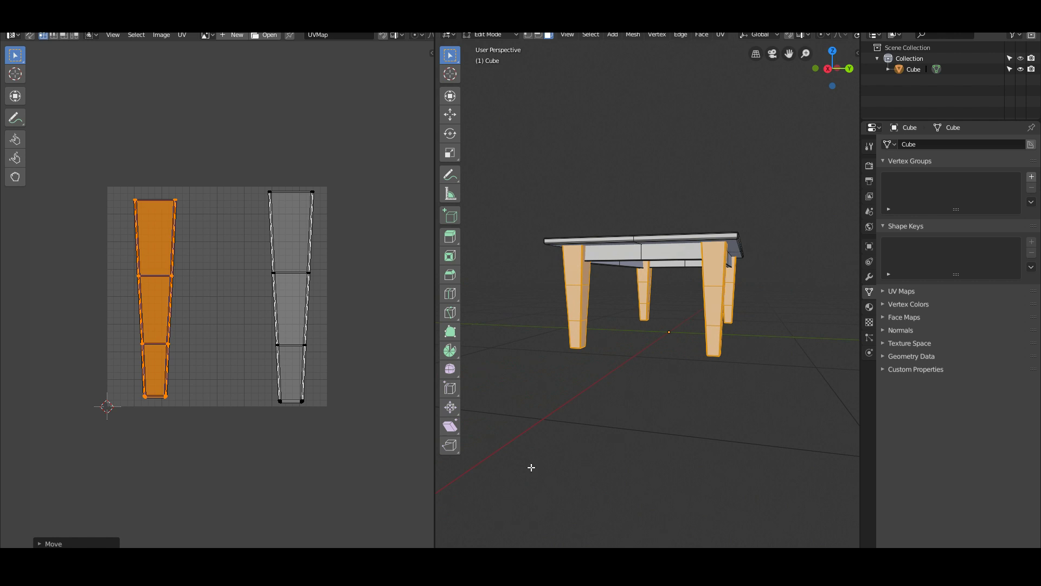
pyautogui.press('KP_3')
pyautogui.scroll(1, 638, 300)
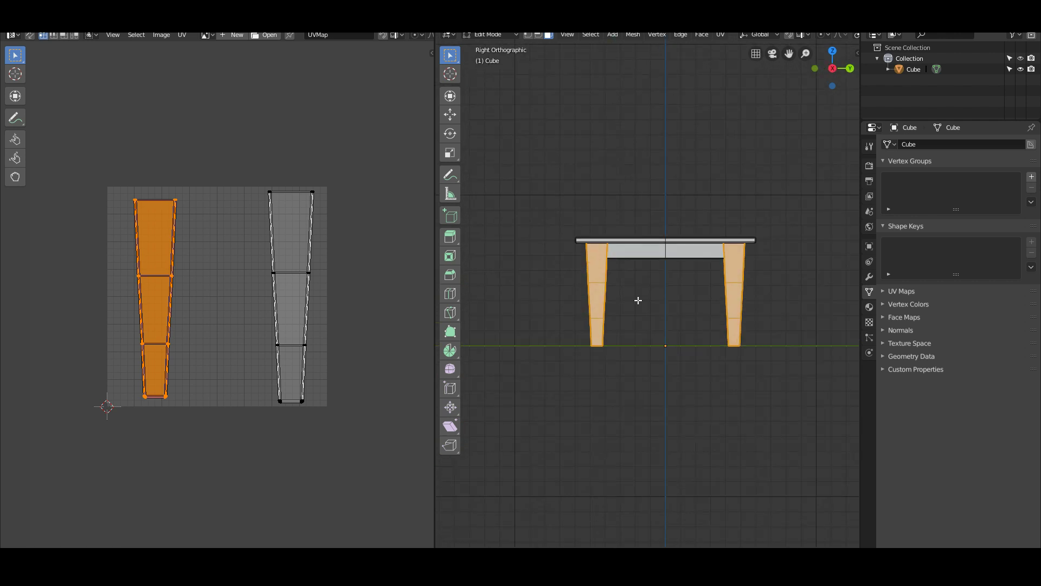
pyautogui.click(638, 300)
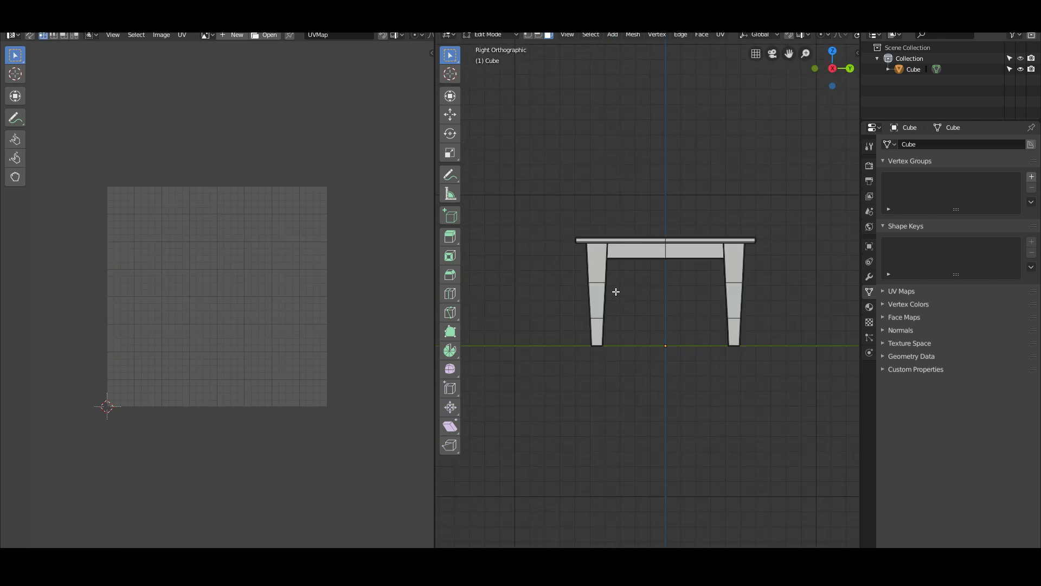
pyautogui.press('c')
pyautogui.moveTo(597, 271)
pyautogui.mouseDown()
pyautogui.moveTo(597, 260)
pyautogui.moveTo(589, 302)
pyautogui.mouseUp()
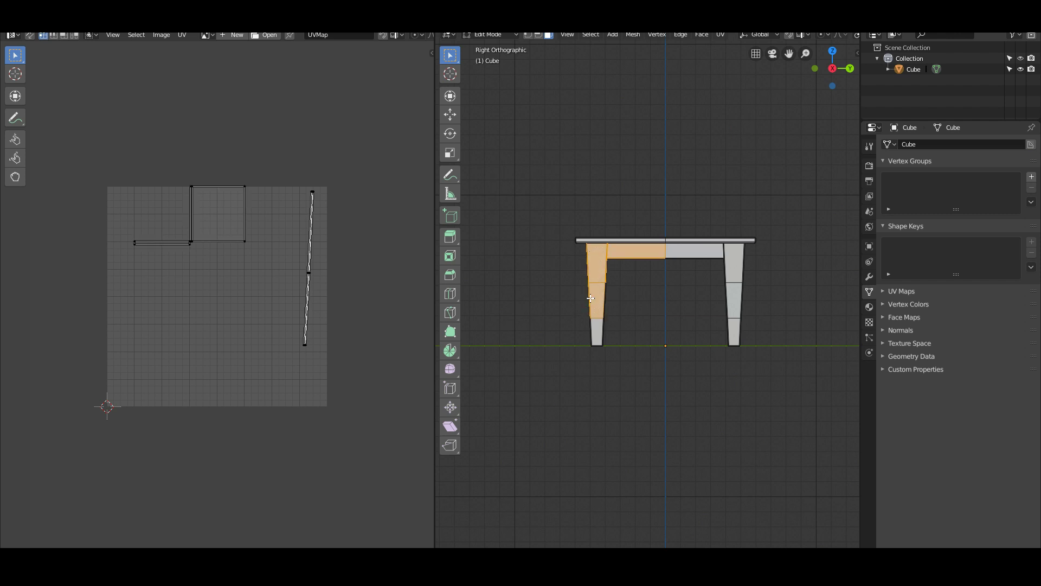
pyautogui.press('a')
pyautogui.keyDown('shift'); pyautogui.click(597, 280); pyautogui.keyUp('shift')
pyautogui.click(598, 279)
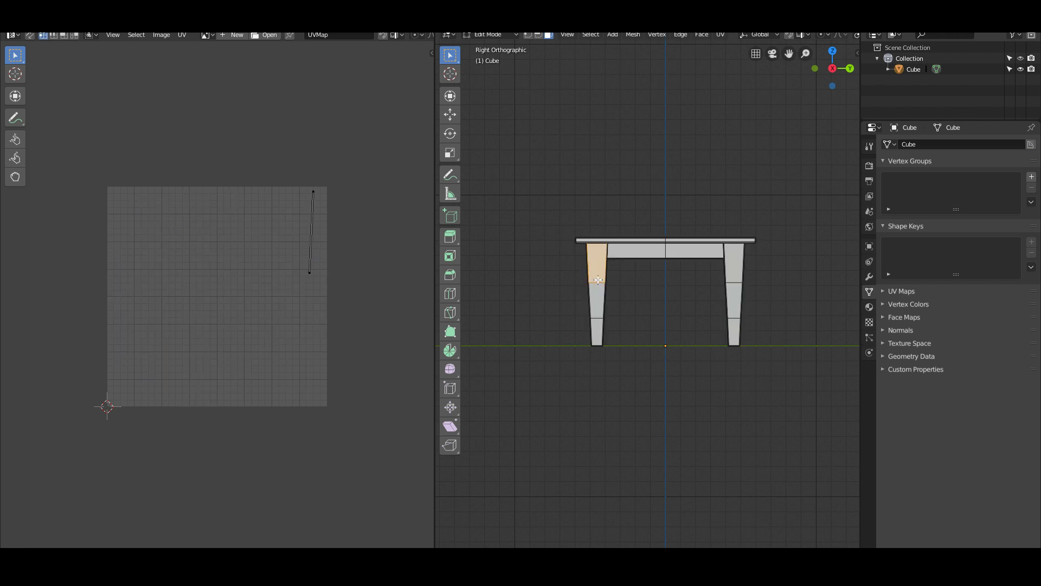
pyautogui.moveTo(603, 292)
pyautogui.mouseDown()
pyautogui.moveTo(590, 365)
pyautogui.moveTo(623, 259)
pyautogui.moveTo(726, 265)
pyautogui.moveTo(744, 346)
pyautogui.mouseUp()
pyautogui.press('Escape')
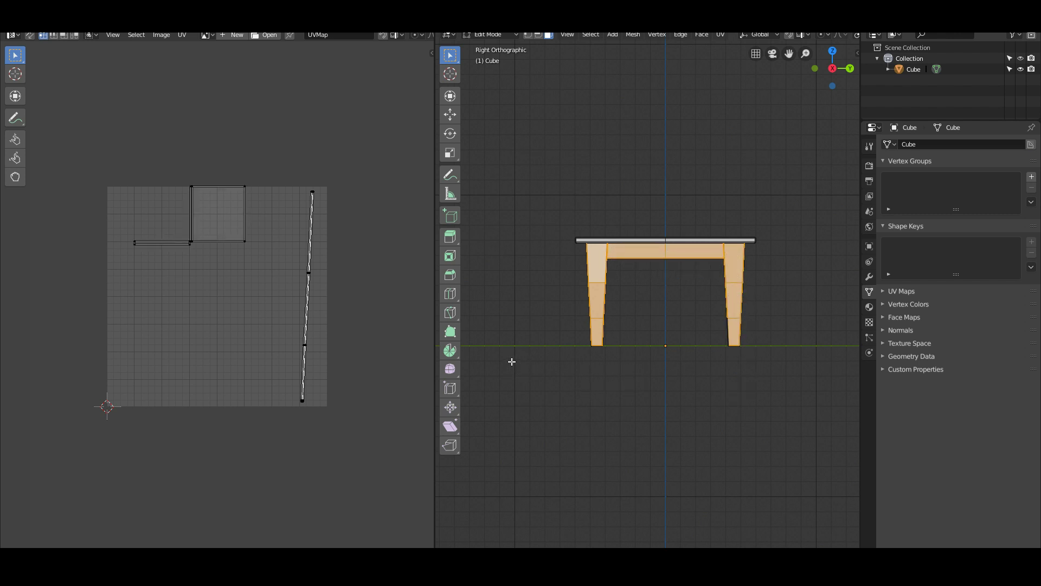
# Step: Add the inward-facing faces of the two far legs and their connecting end rail to the selection
pyautogui.moveTo(511, 361); pyautogui.dragTo(576, 364, button='middle')
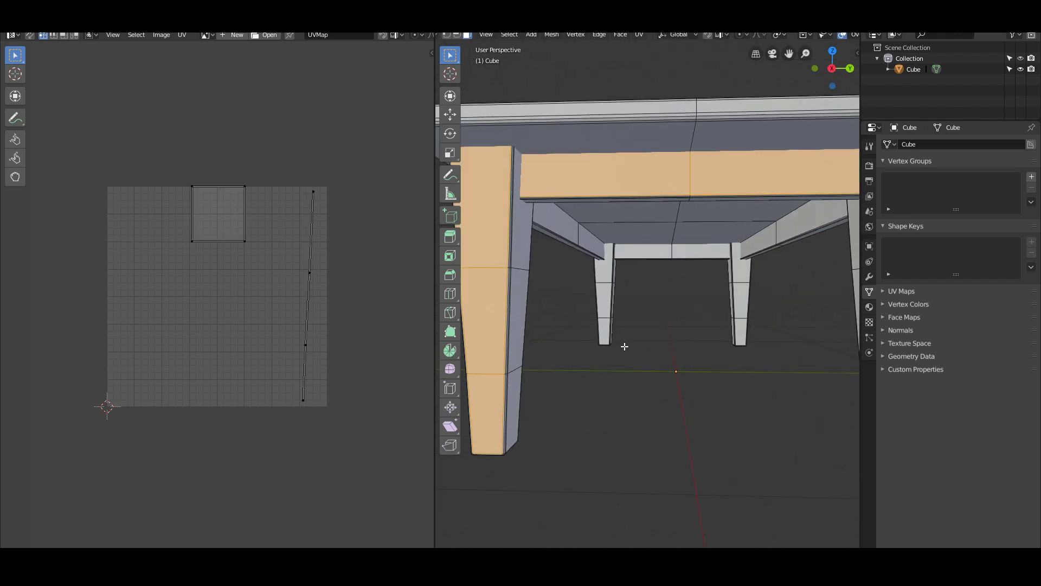
pyautogui.moveTo(625, 346); pyautogui.dragTo(619, 345, button='middle')
pyautogui.keyDown('shift'); pyautogui.click(614, 328); pyautogui.keyUp('shift')
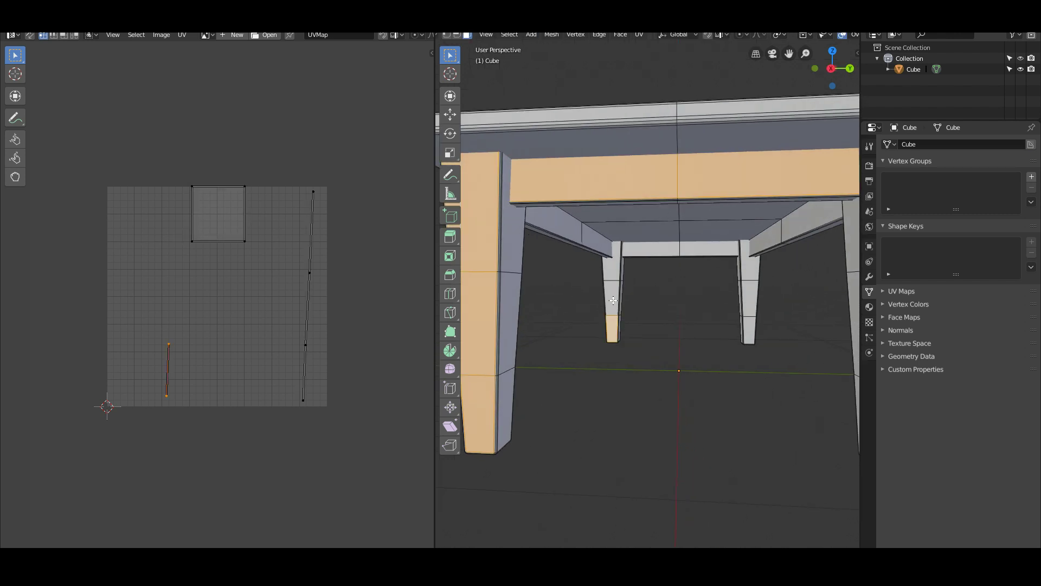
pyautogui.keyDown('shift'); pyautogui.click(613, 299); pyautogui.keyUp('shift')
pyautogui.keyDown('shift'); pyautogui.click(614, 268); pyautogui.keyUp('shift')
pyautogui.keyDown('shift'); pyautogui.click(659, 250); pyautogui.keyUp('shift')
pyautogui.keyDown('shift'); pyautogui.click(700, 247); pyautogui.keyUp('shift')
pyautogui.keyDown('shift'); pyautogui.click(749, 261); pyautogui.keyUp('shift')
pyautogui.keyDown('shift'); pyautogui.click(749, 298); pyautogui.keyUp('shift')
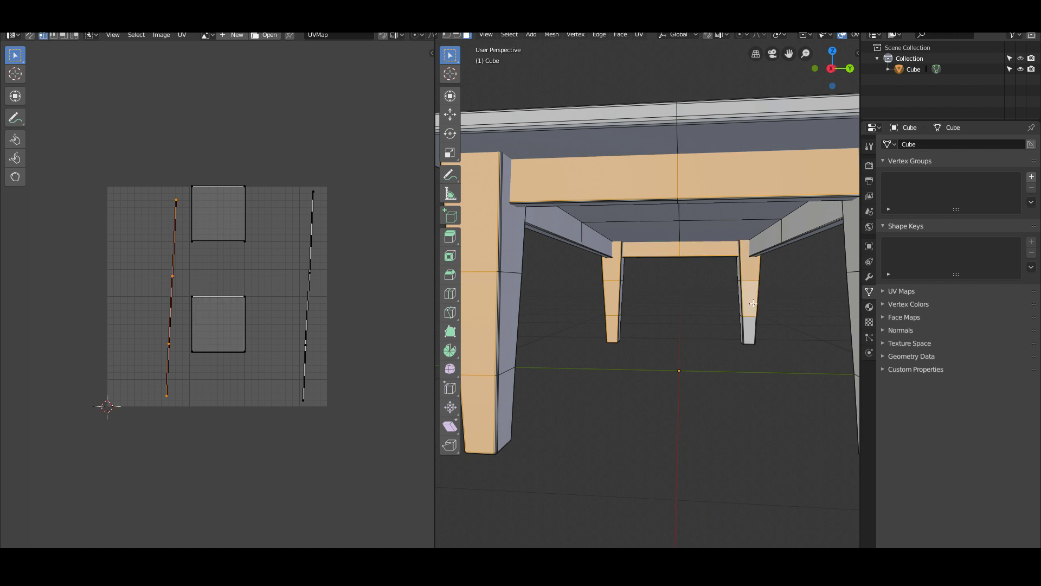
pyautogui.keyDown('shift'); pyautogui.click(750, 333); pyautogui.keyUp('shift')
# Step: From the table's opposite end, add the inward-facing faces of the other two legs and their end rail to the selection
pyautogui.scroll(-3, 558, 359)
pyautogui.scroll(-1, 503, 359)
pyautogui.moveTo(512, 362); pyautogui.dragTo(727, 337, button='middle')
pyautogui.scroll(2, 503, 360)
pyautogui.keyDown('shift'); pyautogui.click(736, 260); pyautogui.keyUp('shift')
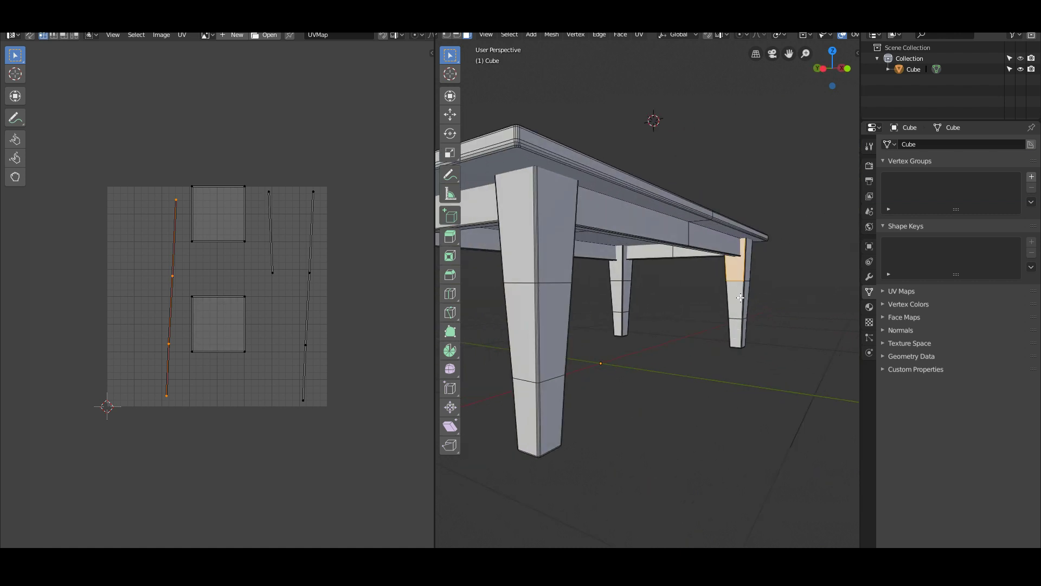
pyautogui.keyDown('shift'); pyautogui.click(737, 299); pyautogui.keyUp('shift')
pyautogui.keyDown('shift'); pyautogui.click(738, 332); pyautogui.keyUp('shift')
pyautogui.keyDown('shift'); pyautogui.click(621, 325); pyautogui.keyUp('shift')
pyautogui.keyDown('shift'); pyautogui.click(619, 297); pyautogui.keyUp('shift')
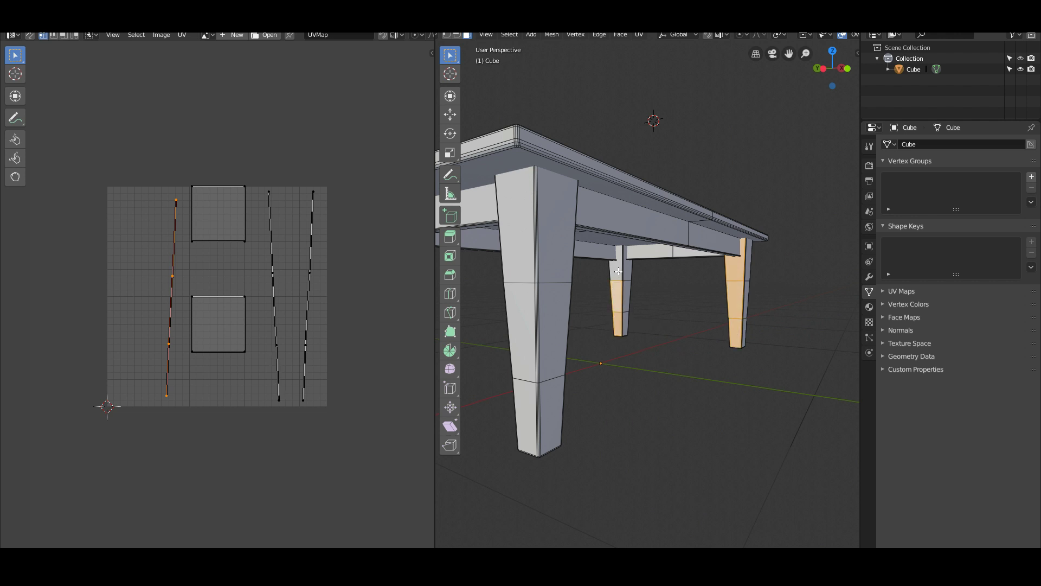
pyautogui.keyDown('shift'); pyautogui.click(618, 266); pyautogui.keyUp('shift')
pyautogui.keyDown('shift'); pyautogui.click(675, 253); pyautogui.keyUp('shift')
# Step: Add the outward-facing faces of the two near legs and both halves of their end rail to the selection
pyautogui.scroll(-2, 564, 264)
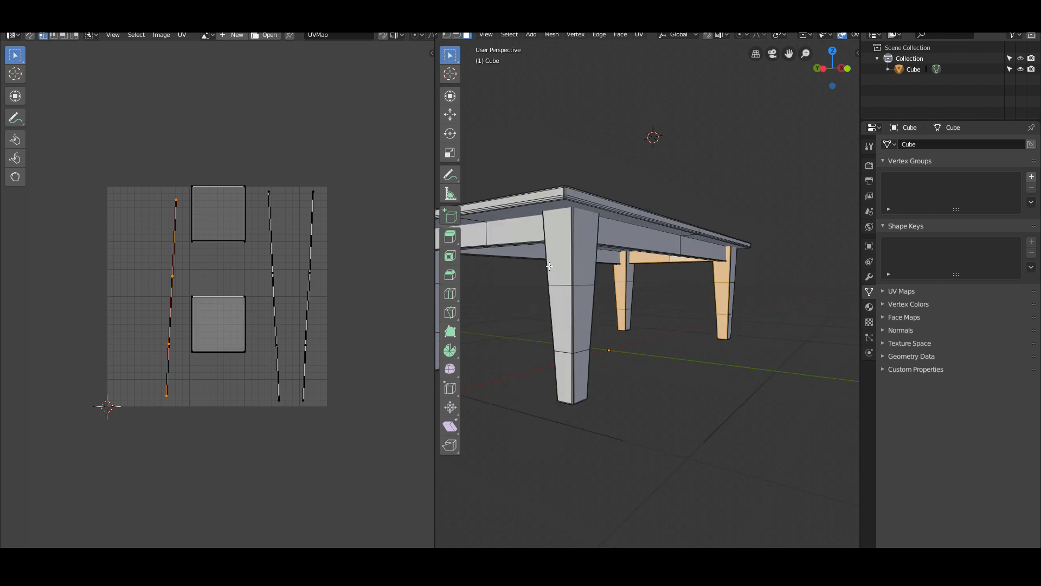
pyautogui.moveTo(552, 264); pyautogui.dragTo(621, 257, button='middle')
pyautogui.keyDown('shift'); pyautogui.click(667, 260); pyautogui.keyUp('shift')
pyautogui.keyDown('shift'); pyautogui.click(669, 309); pyautogui.keyUp('shift')
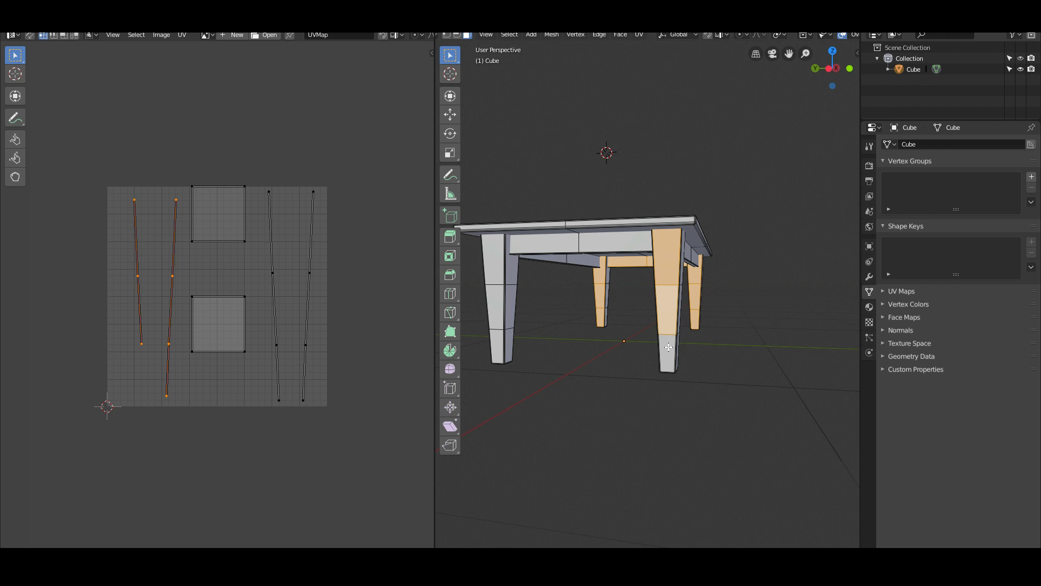
pyautogui.keyDown('shift'); pyautogui.click(668, 347); pyautogui.keyUp('shift')
pyautogui.keyDown('shift'); pyautogui.click(497, 348); pyautogui.keyUp('shift')
pyautogui.keyDown('shift'); pyautogui.click(493, 306); pyautogui.keyUp('shift')
pyautogui.keyDown('shift'); pyautogui.click(495, 258); pyautogui.keyUp('shift')
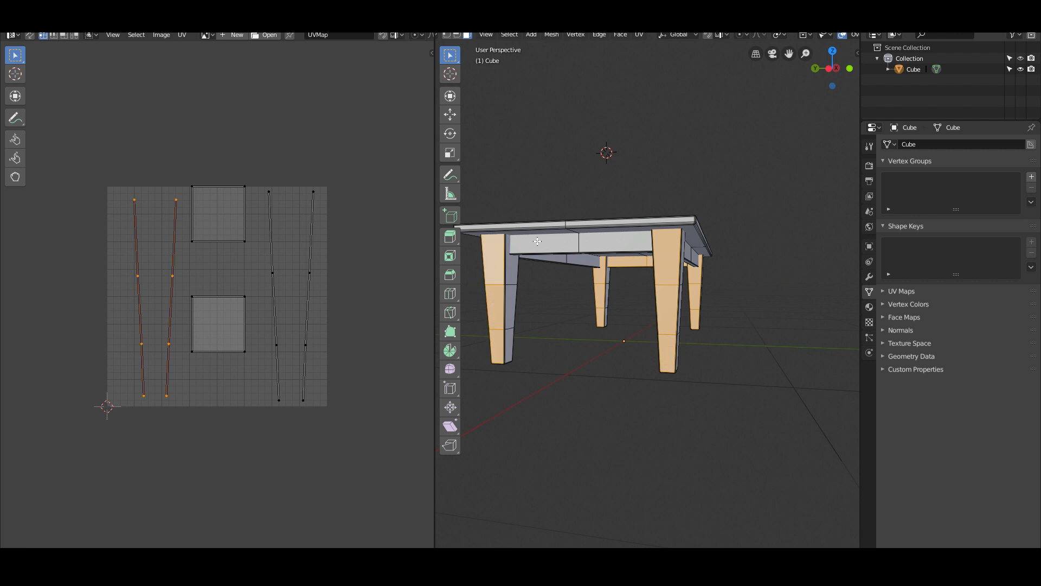
pyautogui.keyDown('shift'); pyautogui.click(537, 241); pyautogui.keyUp('shift')
pyautogui.keyDown('shift'); pyautogui.click(610, 242); pyautogui.keyUp('shift')
# Step: Unwrap the selected leg and end-rail faces with Project From View in the right orthographic view
pyautogui.moveTo(613, 243); pyautogui.dragTo(755, 318, button='middle')
pyautogui.press('KP_3')
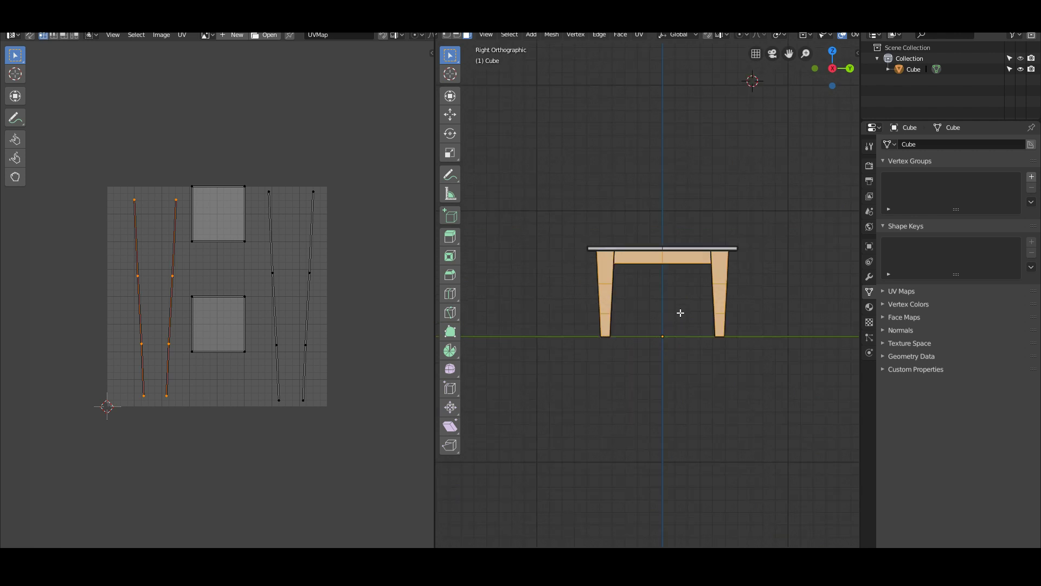
pyautogui.press('u')
pyautogui.click(681, 310)
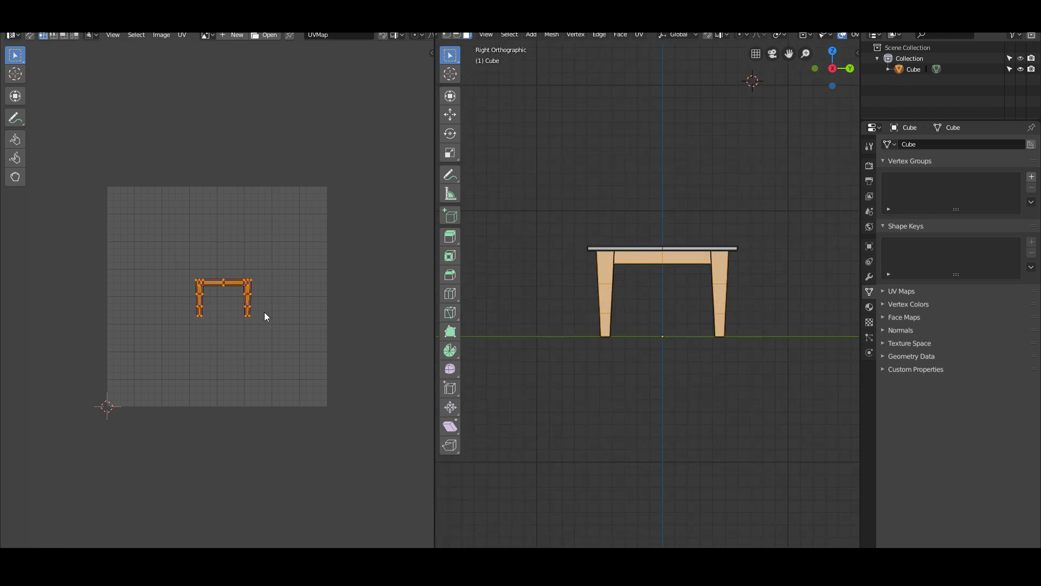
# Step: Scale the projected leg and end-rail UV islands up about six times
pyautogui.press('s')
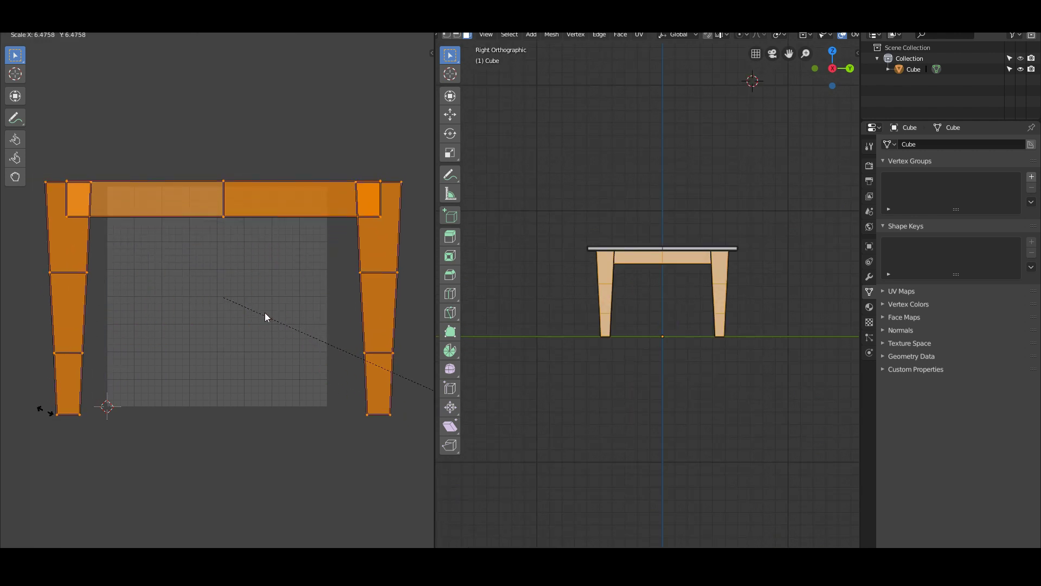
pyautogui.click(35, 411)
# Step: In the front orthographic view, clear the selection and select the outward-facing faces of both halves of the front long rail
pyautogui.moveTo(619, 483); pyautogui.dragTo(702, 486, button='middle')
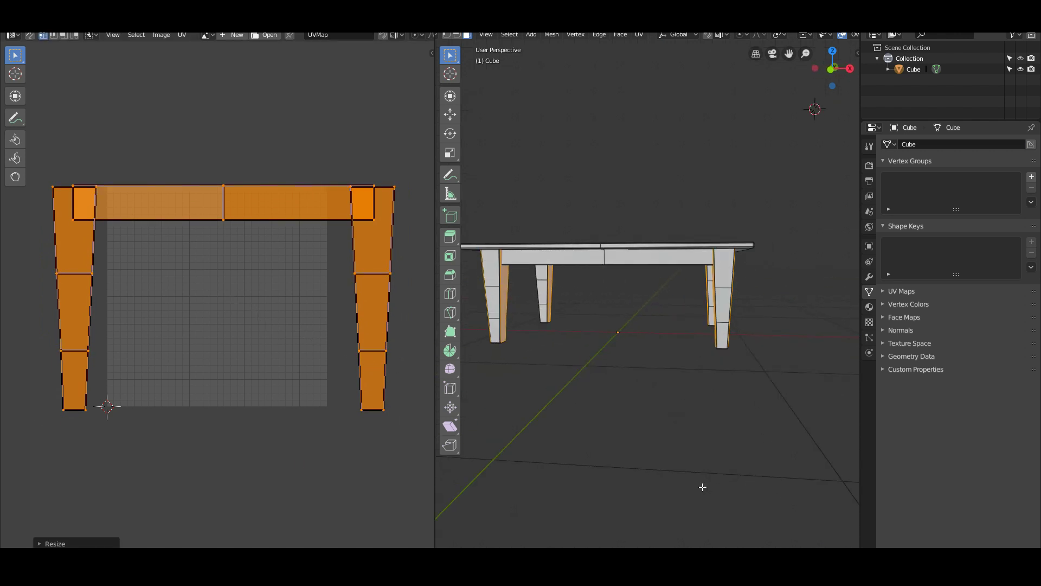
pyautogui.press('KP_1')
pyautogui.press('a')
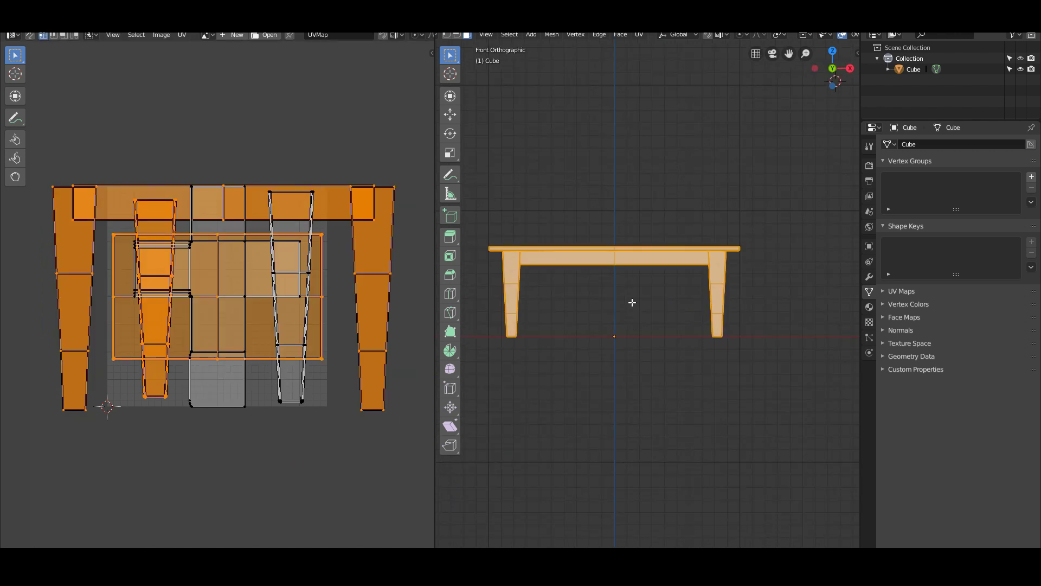
pyautogui.hotkey('alt', 'a')
pyautogui.click(634, 250)
pyautogui.click(642, 260)
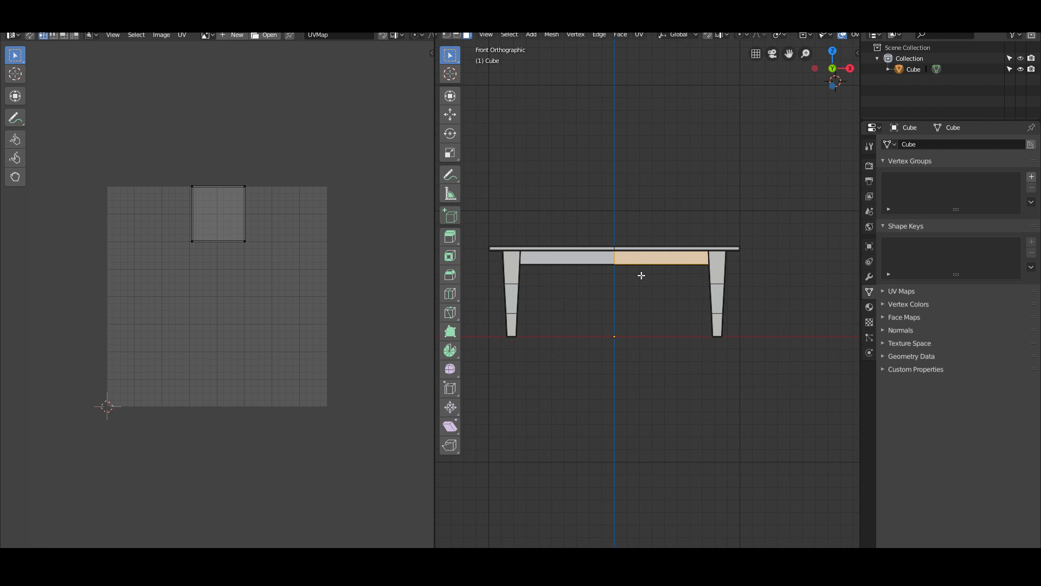
pyautogui.keyDown('shift'); pyautogui.click(592, 258); pyautogui.keyUp('shift')
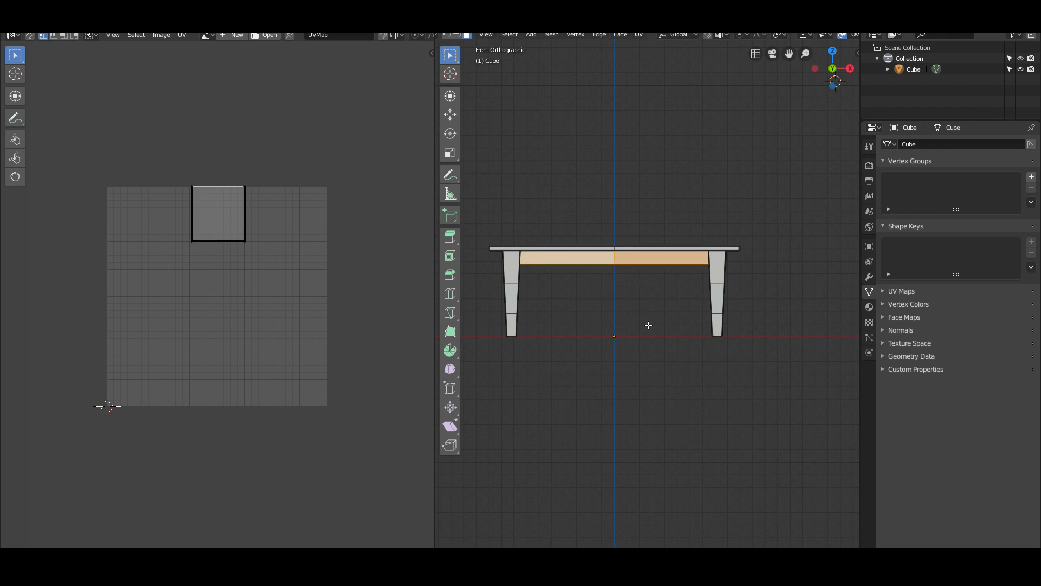
# Step: Add the inward-facing faces of both long rails and the outward-facing faces of the back long rail to the selection
pyautogui.moveTo(649, 304); pyautogui.dragTo(644, 270, button='middle')
pyautogui.keyDown('shift'); pyautogui.click(643, 269); pyautogui.keyUp('shift')
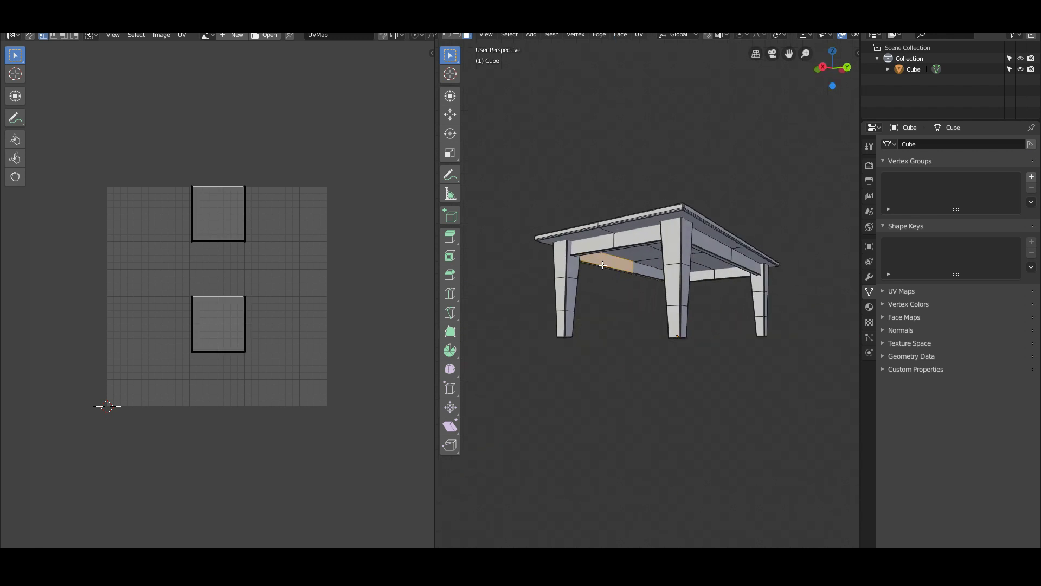
pyautogui.moveTo(715, 278); pyautogui.dragTo(814, 279, button='middle')
pyautogui.moveTo(632, 293)
pyautogui.mouseDown(button='middle')
pyautogui.moveTo(663, 295)
pyautogui.moveTo(645, 271)
pyautogui.moveTo(633, 275)
pyautogui.mouseUp(button='middle')
pyautogui.keyDown('shift'); pyautogui.click(641, 275); pyautogui.keyUp('shift')
pyautogui.keyDown('shift'); pyautogui.click(675, 270); pyautogui.keyUp('shift')
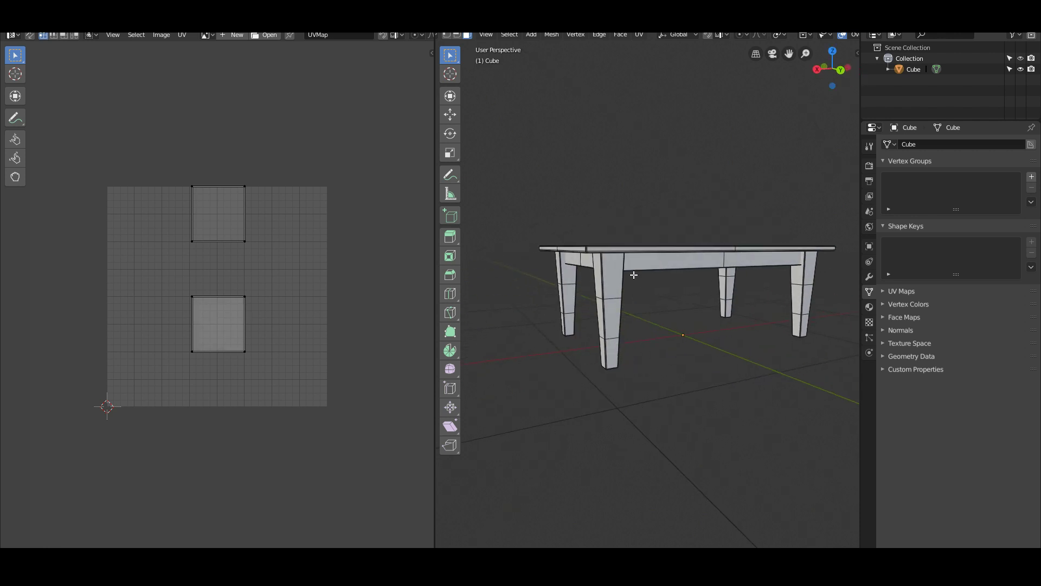
pyautogui.keyDown('shift'); pyautogui.click(651, 265); pyautogui.keyUp('shift')
pyautogui.keyDown('shift'); pyautogui.click(752, 260); pyautogui.keyUp('shift')
# Step: Add the edge faces along the tabletop's front and back long sides to the selection
pyautogui.press('KP_1')
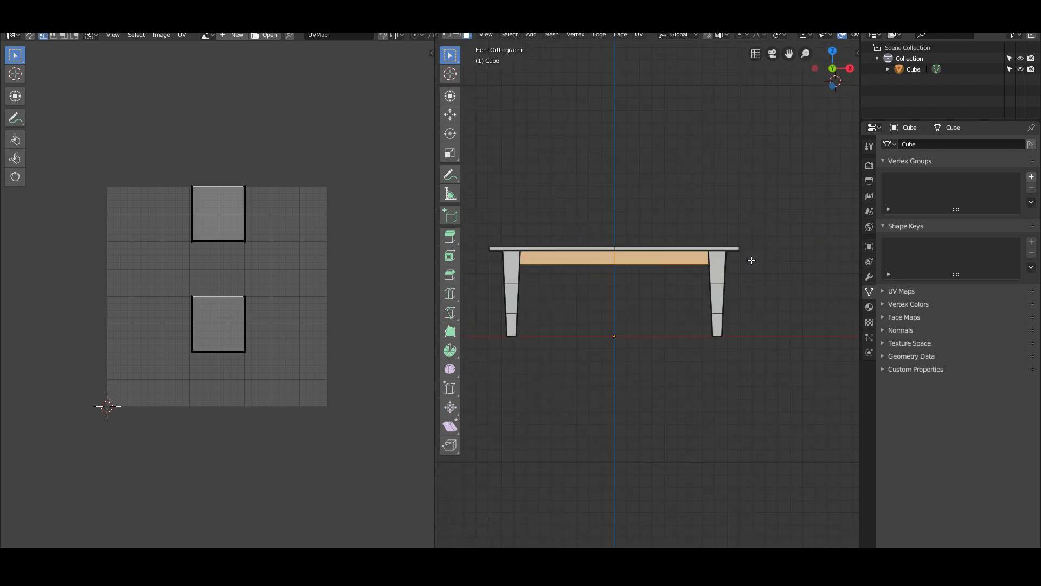
pyautogui.scroll(2, 324, 380)
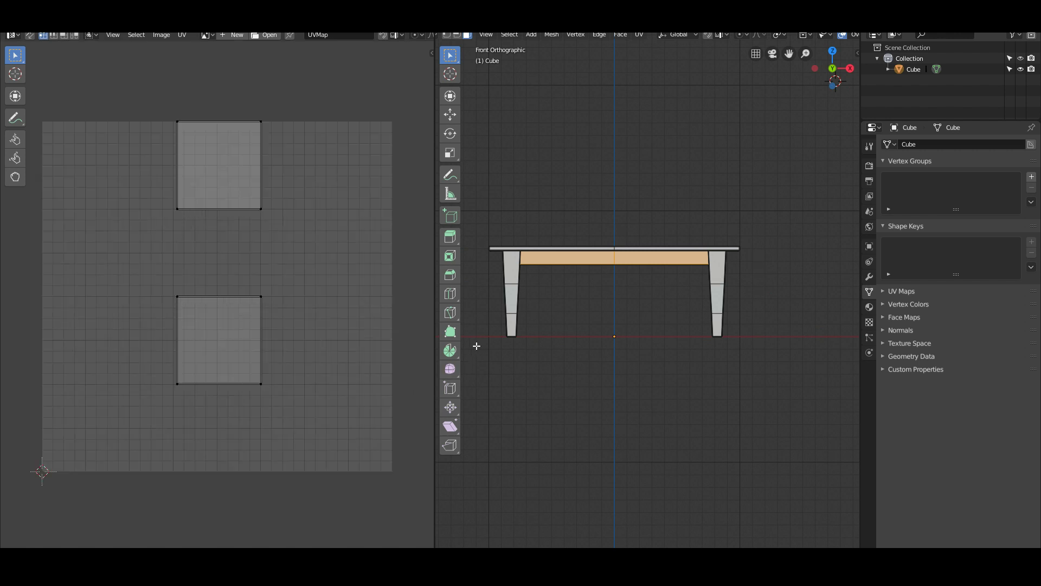
pyautogui.scroll(3, 592, 266)
pyautogui.click(557, 220)
pyautogui.keyDown('shift'); pyautogui.click(607, 218); pyautogui.keyUp('shift')
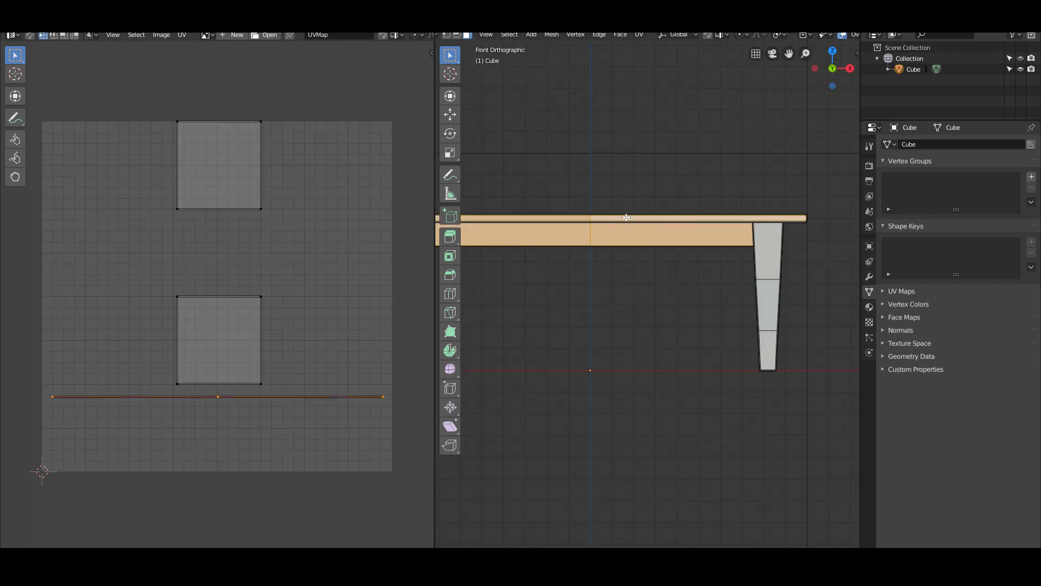
pyautogui.moveTo(690, 222); pyautogui.dragTo(586, 258, button='middle')
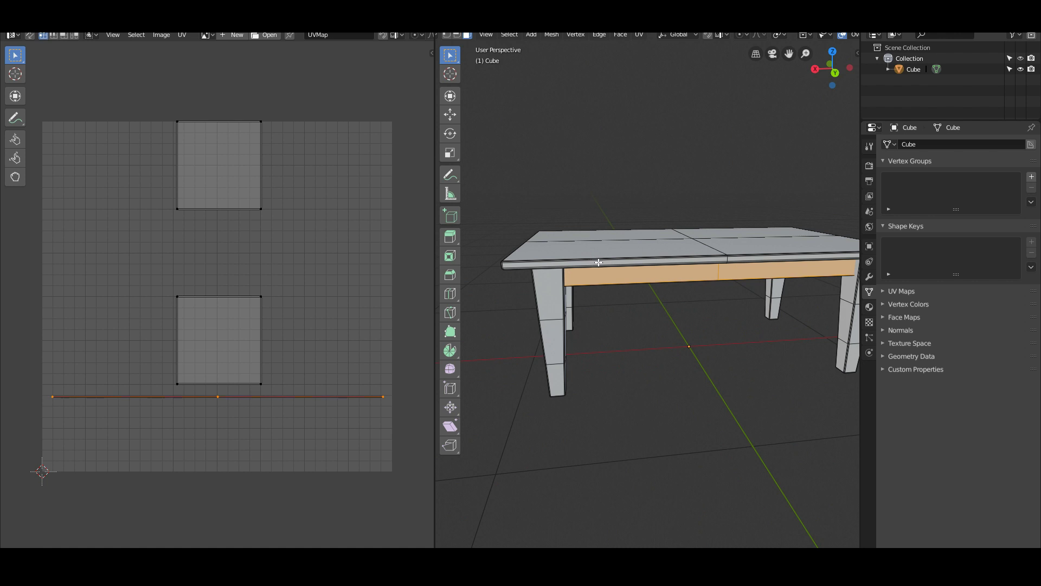
pyautogui.click(598, 262)
pyautogui.keyDown('shift'); pyautogui.click(756, 261); pyautogui.keyUp('shift')
pyautogui.scroll(-2, 656, 336)
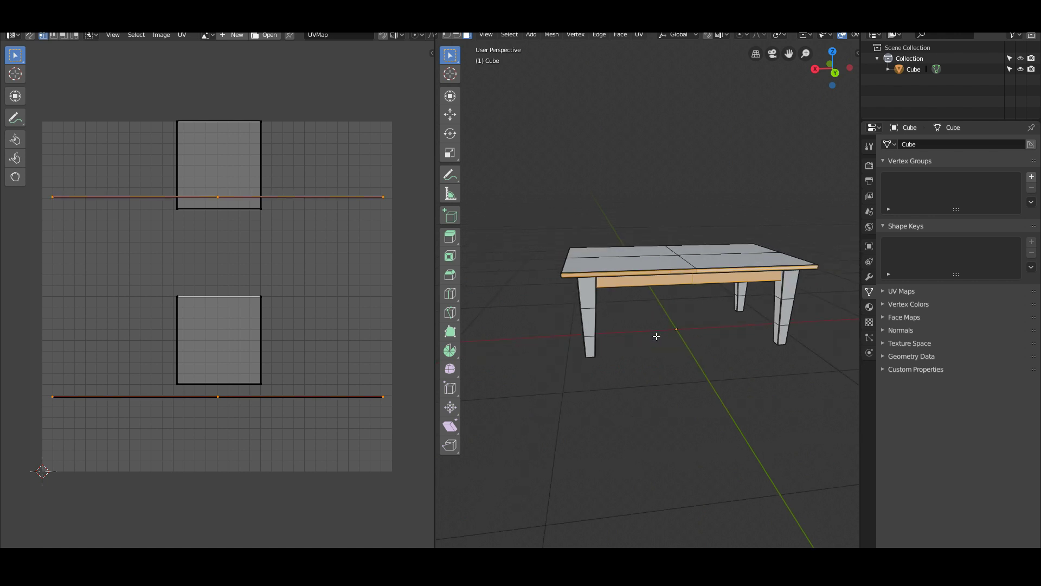
# Step: Unwrap the selected long-rail and tabletop-edge faces with Project From View in the front orthographic view
pyautogui.press('KP_1')
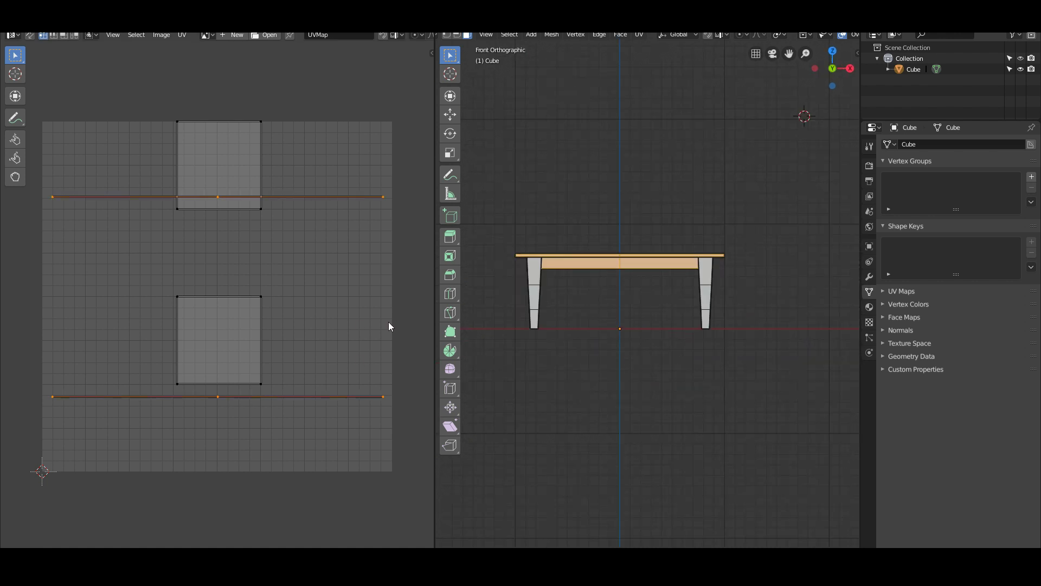
pyautogui.scroll(1, 655, 363)
pyautogui.press('u')
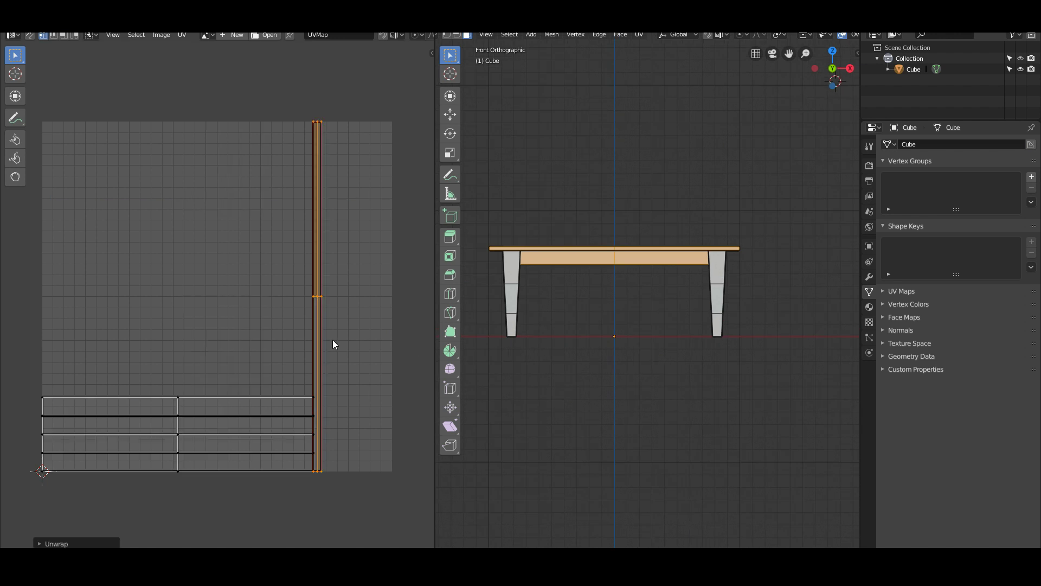
pyautogui.press('u')
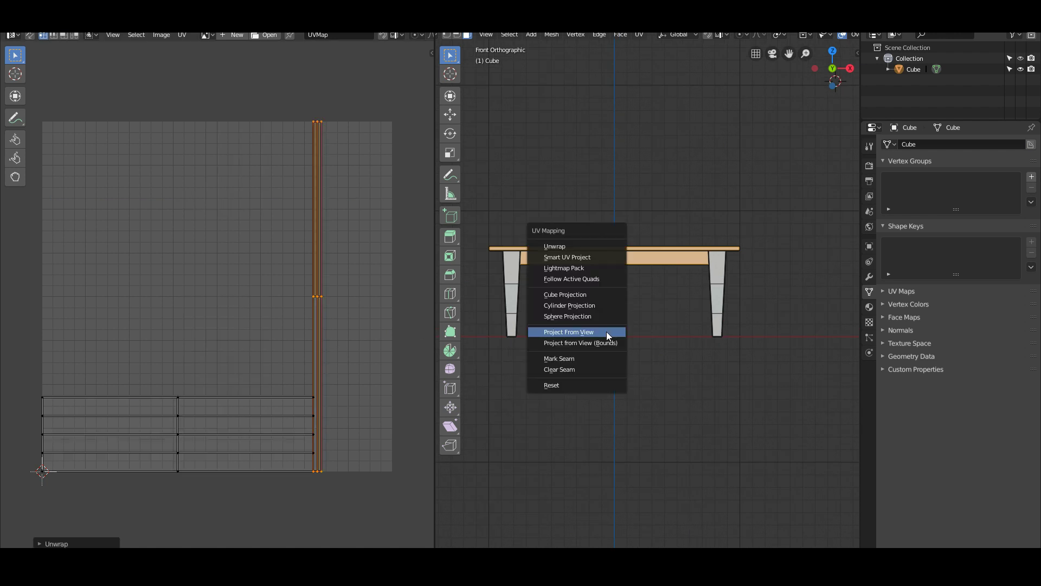
pyautogui.click(607, 332)
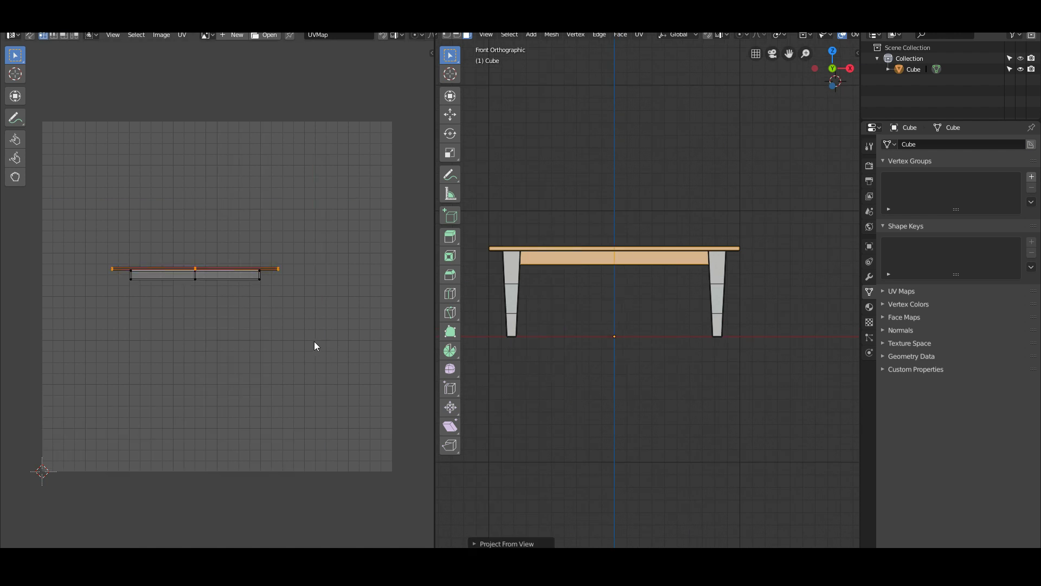
# Step: Scale up and reposition all the projected rail and tabletop-edge UVs so they span nearly the full width inside the UV tile
pyautogui.press('a')
pyautogui.press('s')
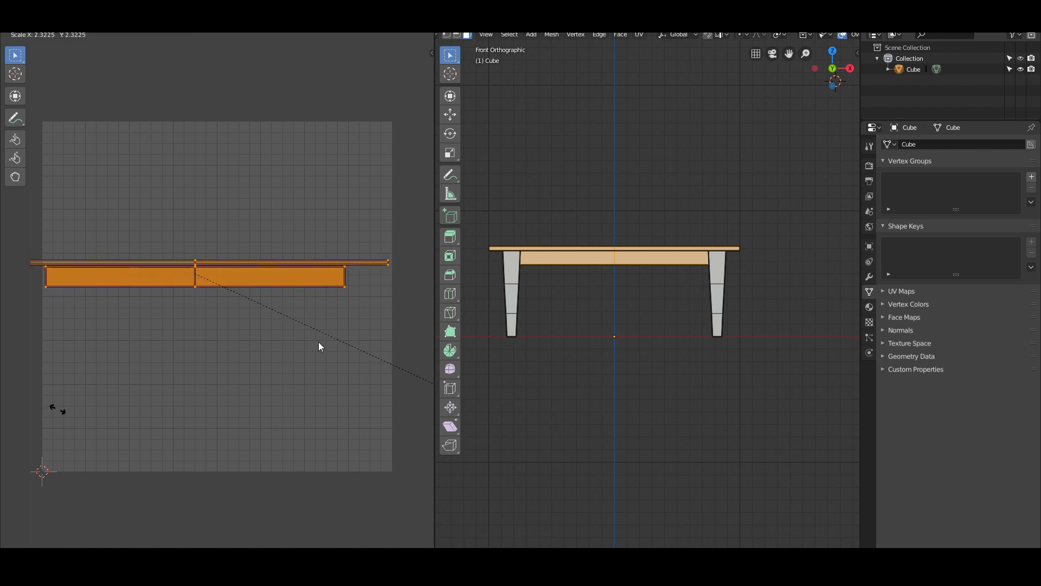
pyautogui.click(71, 412)
pyautogui.press('g')
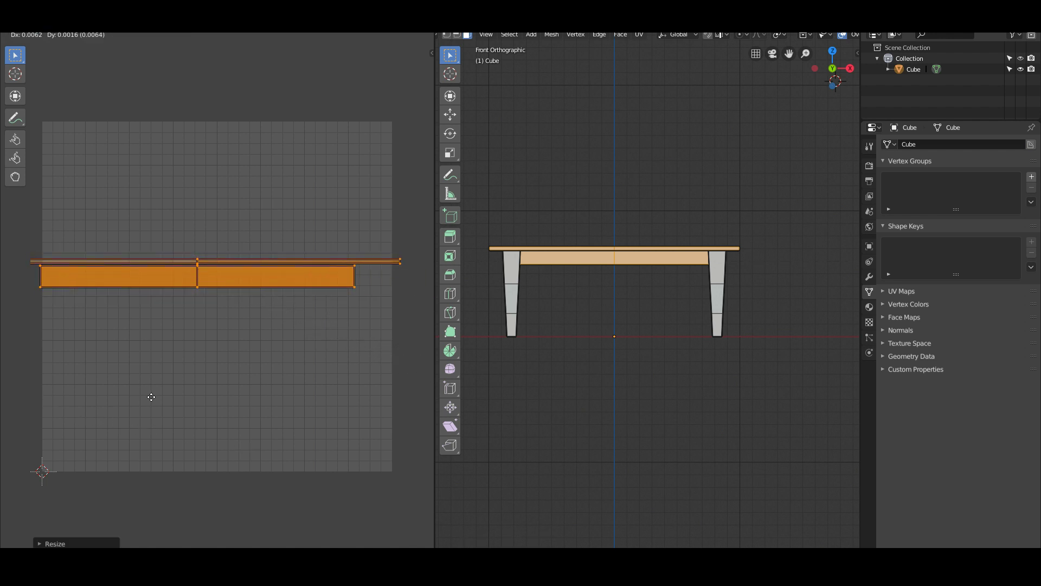
pyautogui.click(190, 400)
pyautogui.press('s')
pyautogui.click(337, 421)
pyautogui.press('g')
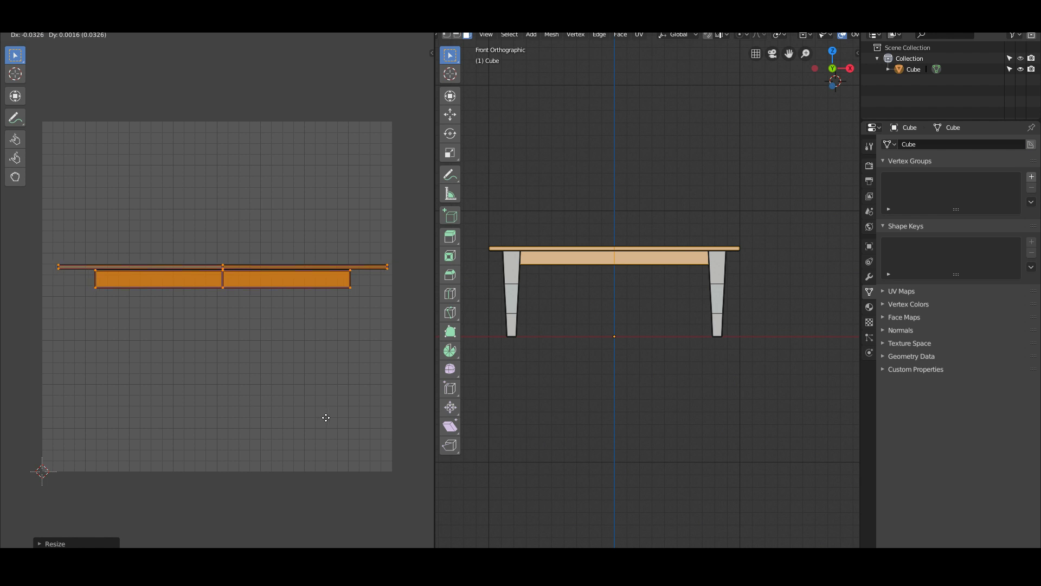
pyautogui.click(321, 417)
pyautogui.press('s')
pyautogui.click(326, 419)
# Step: Select the whole table mesh to review its combined UV layout, and return to Object Mode to inspect the table
pyautogui.press('Tab')
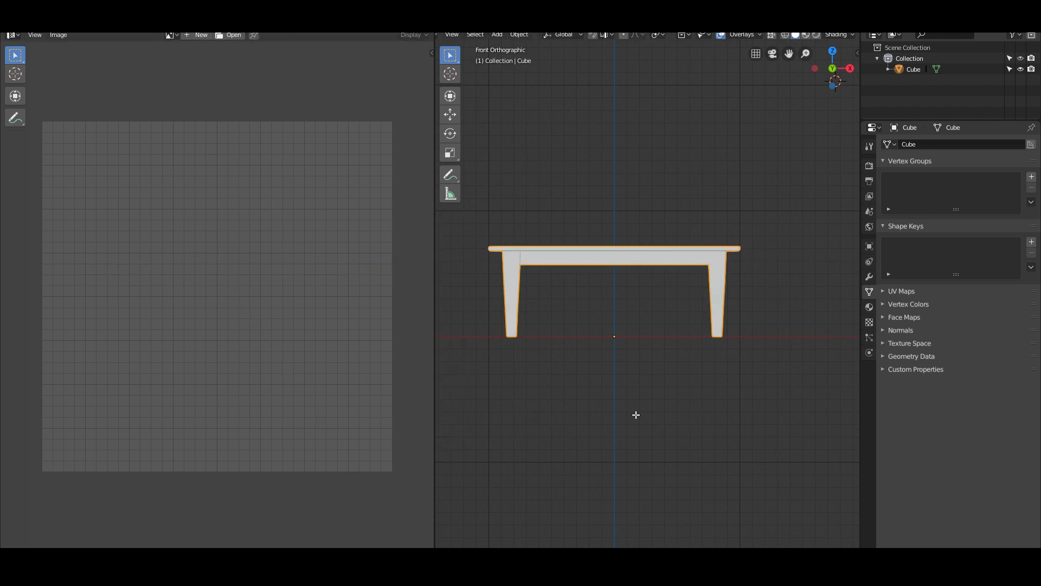
pyautogui.press('Tab')
pyautogui.press('a')
pyautogui.scroll(-3, 176, 398)
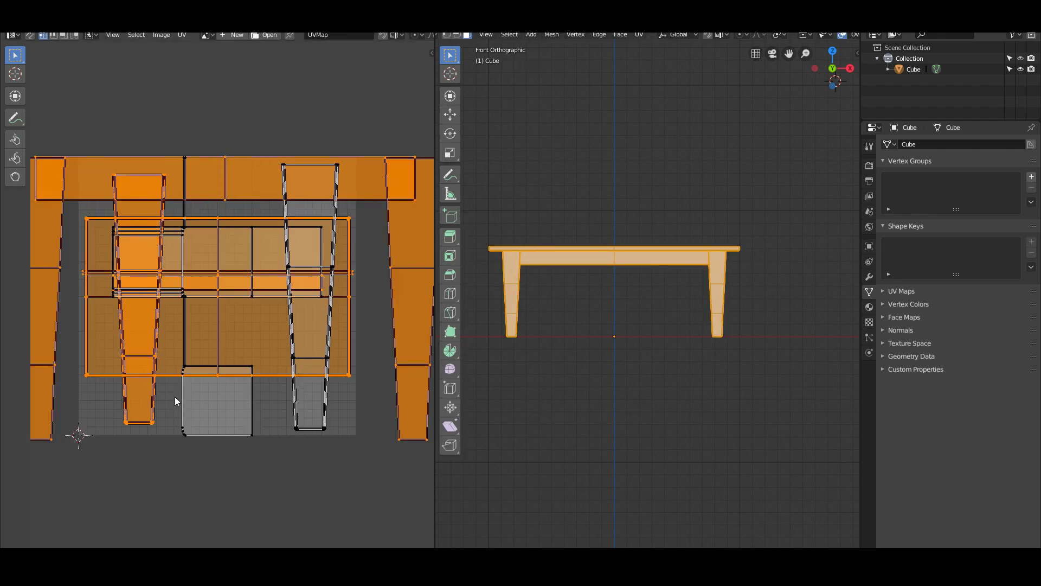
pyautogui.scroll(2, 305, 386)
pyautogui.moveTo(565, 408); pyautogui.dragTo(616, 423, button='middle')
pyautogui.press('Tab')
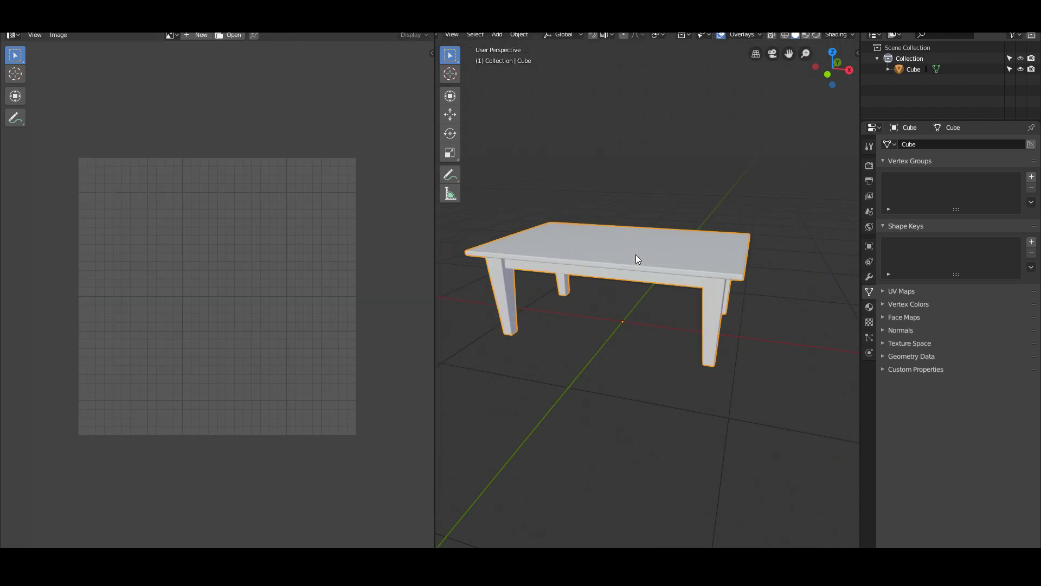
pyautogui.scroll(3, 574, 308)
pyautogui.scroll(-3, 574, 307)
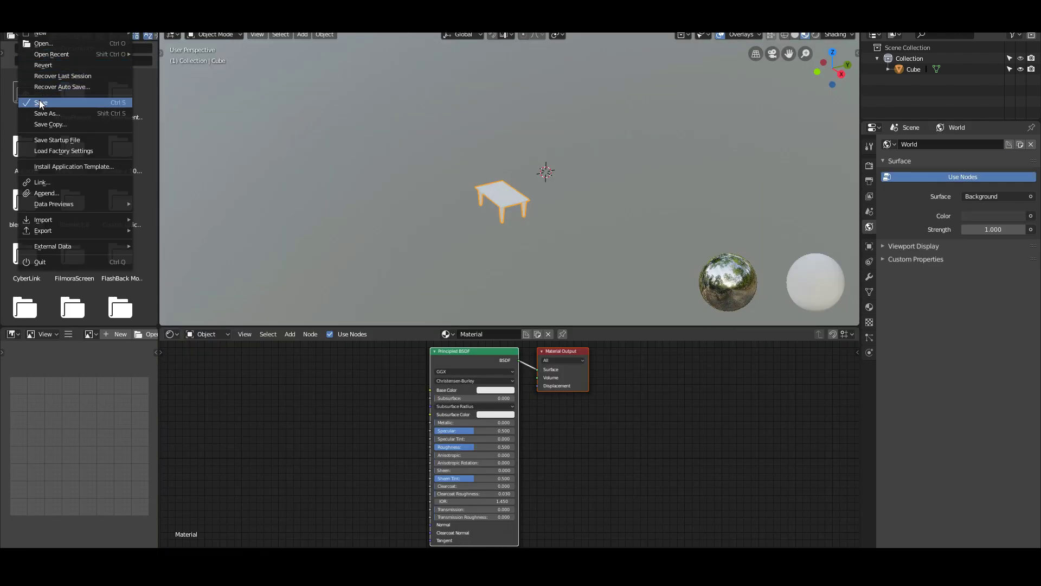
# Step: Save the table file under its existing name
pyautogui.click(39, 100)
# Step: Frame the table closely in the preview, and shift the Material Output and Principled BSDF nodes to make room for texture nodes
pyautogui.moveTo(509, 246); pyautogui.dragTo(448, 250, button='middle')
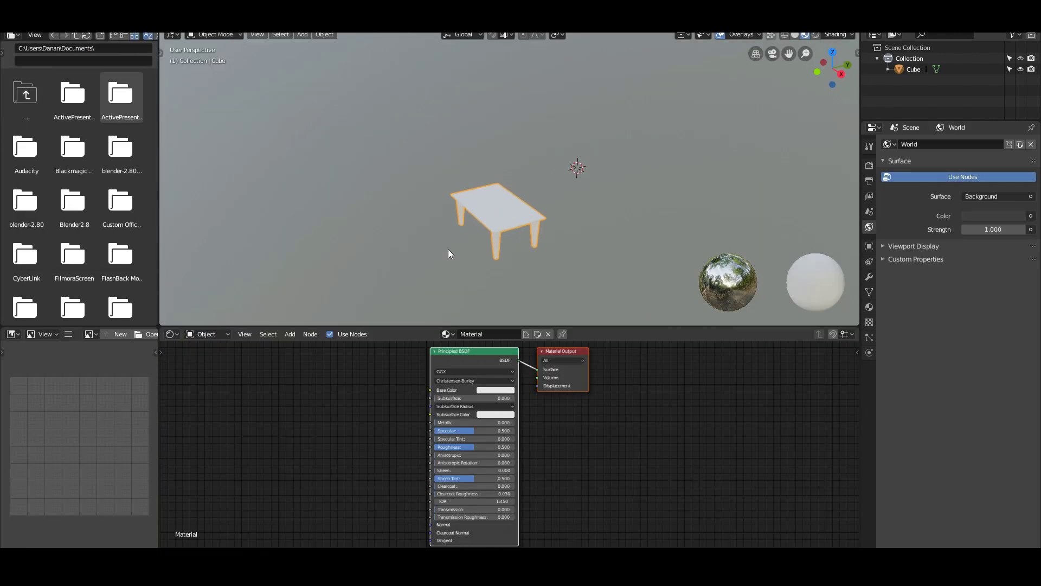
pyautogui.scroll(2, 448, 253)
pyautogui.moveTo(520, 251); pyautogui.dragTo(559, 235, button='middle')
pyautogui.scroll(3, 476, 262)
pyautogui.scroll(-2, 474, 261)
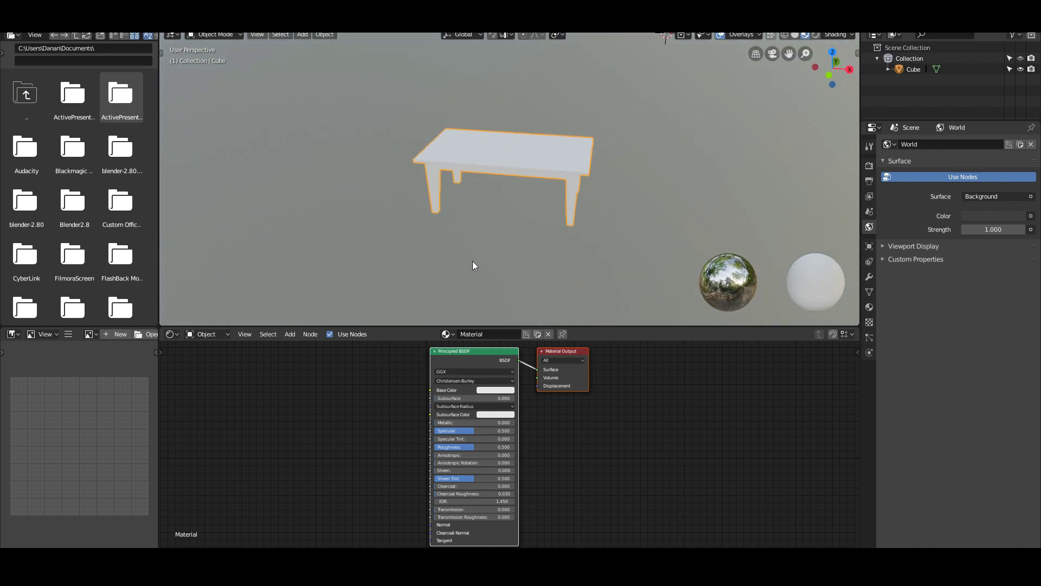
pyautogui.scroll(3, 473, 262)
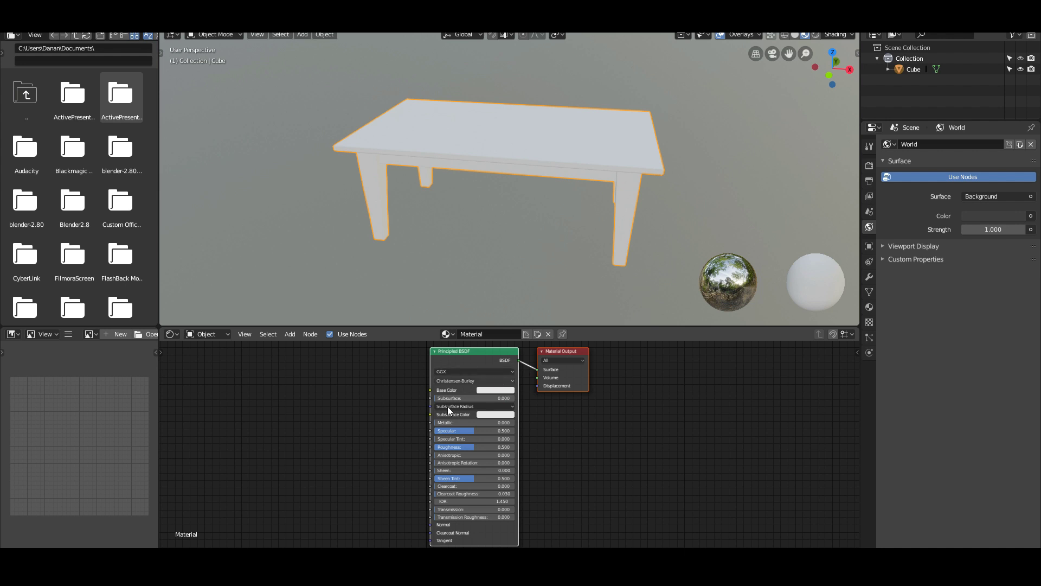
pyautogui.moveTo(556, 353); pyautogui.dragTo(630, 351)
pyautogui.moveTo(450, 354); pyautogui.dragTo(486, 356)
# Step: Switch to Chrome and review the albedo, normal and roughness flat maps of the Fine Wenge Hard Wood - PBR0057 material
pyautogui.moveTo(262, 545)
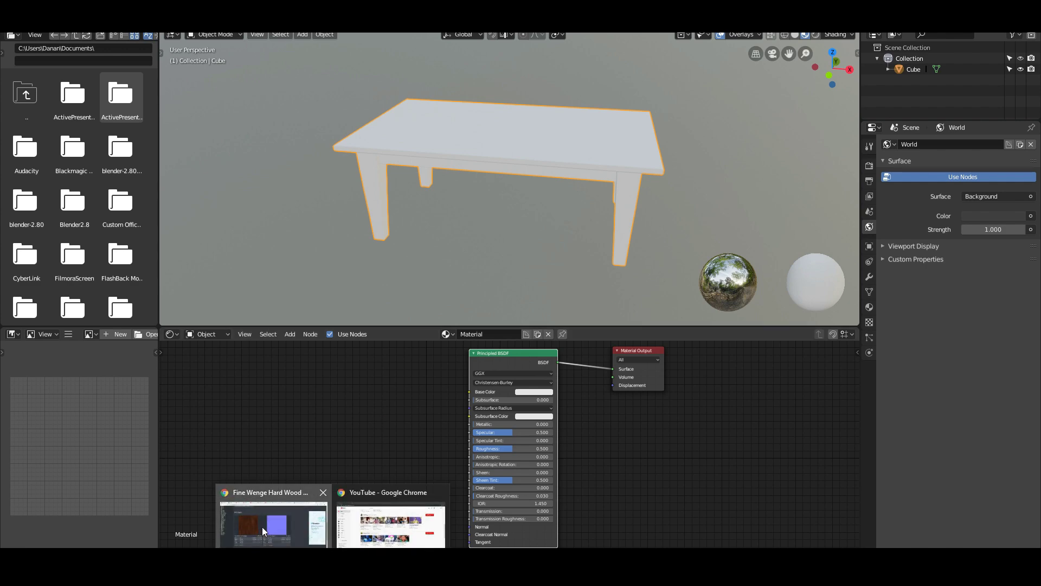
pyautogui.click(262, 526)
pyautogui.scroll(8, 1003, 168)
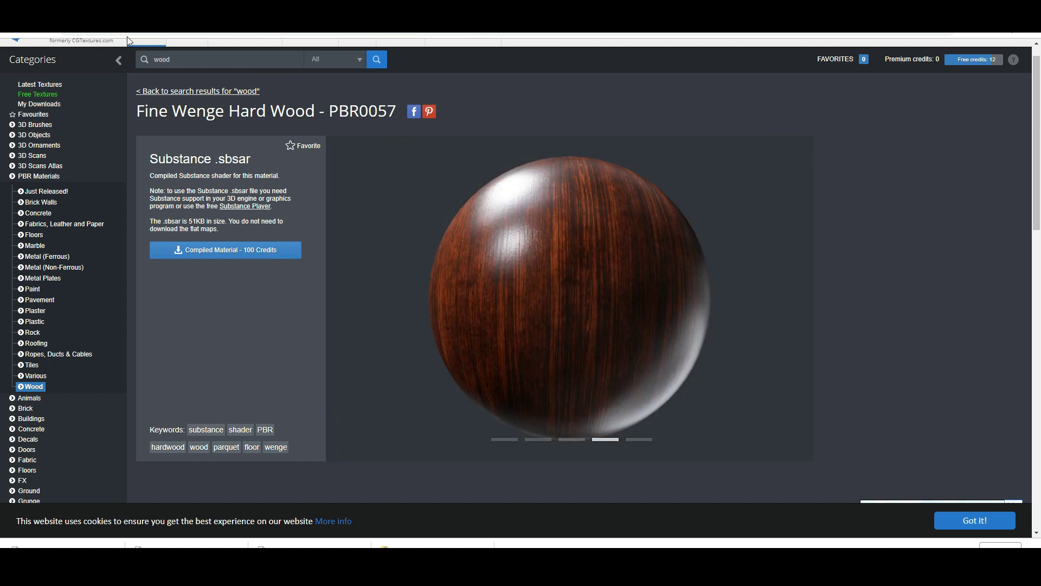
pyautogui.scroll(-1, 445, 275)
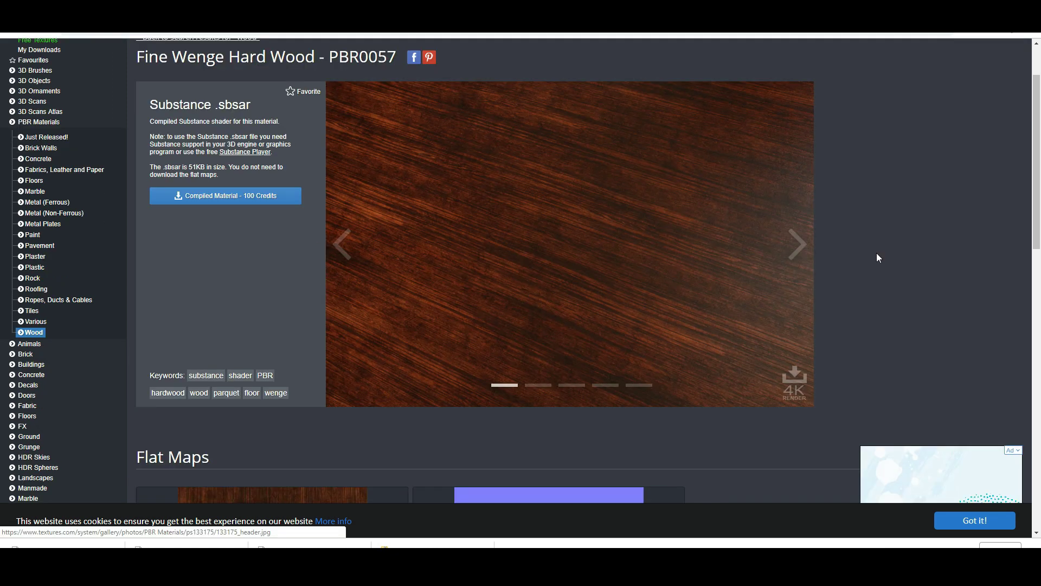
pyautogui.scroll(-1, 865, 306)
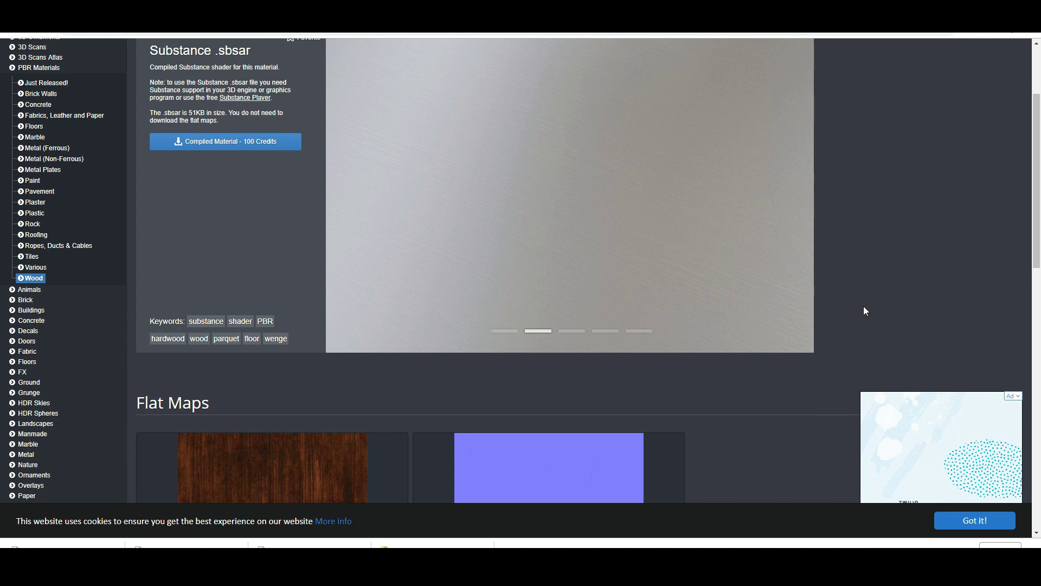
pyautogui.scroll(-2, 863, 306)
pyautogui.scroll(-4, 853, 310)
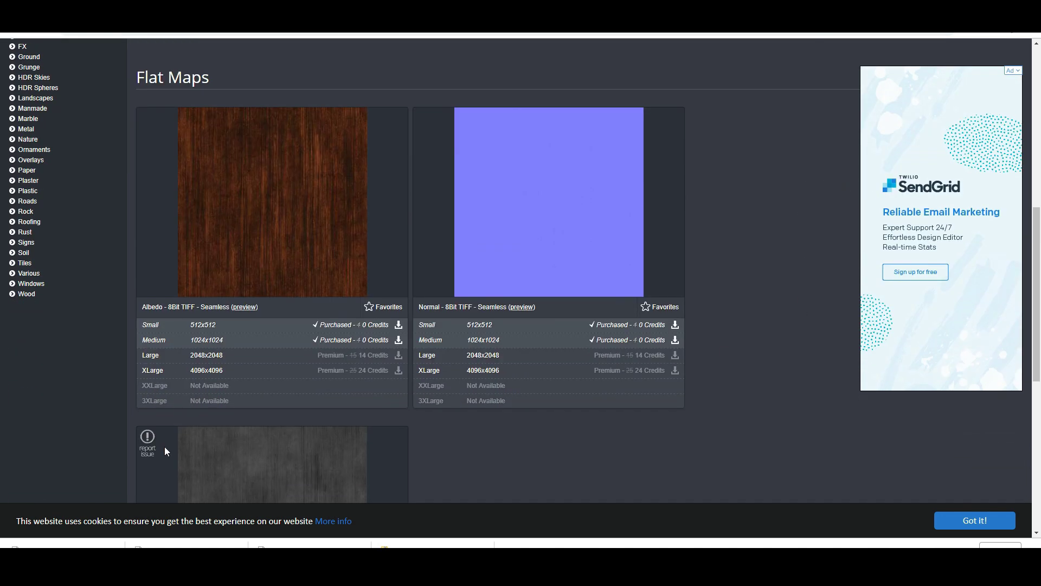
pyautogui.scroll(-4, 204, 391)
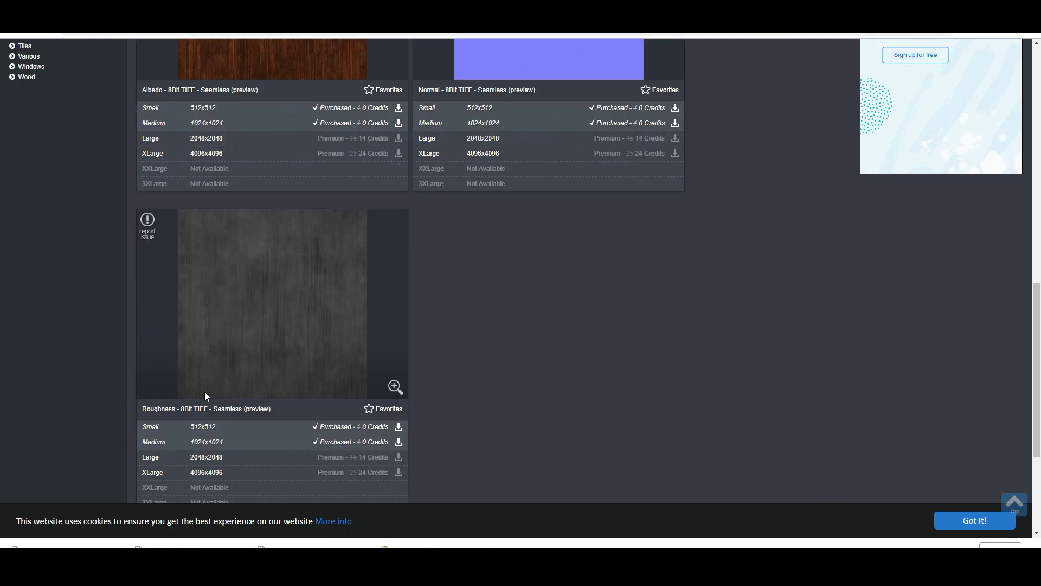
pyautogui.scroll(-2, 187, 383)
pyautogui.scroll(4, 311, 341)
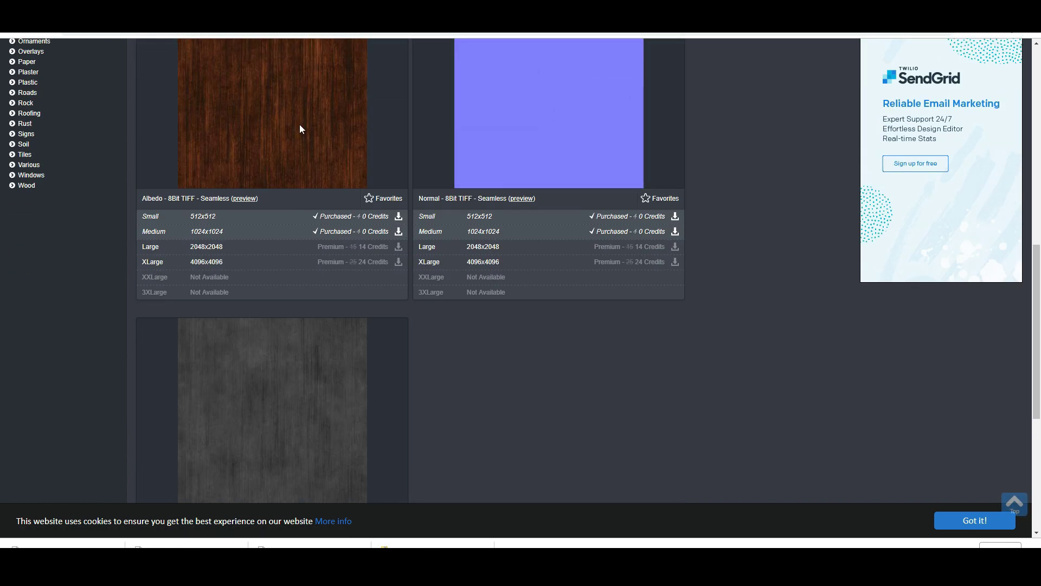
pyautogui.scroll(2, 459, 291)
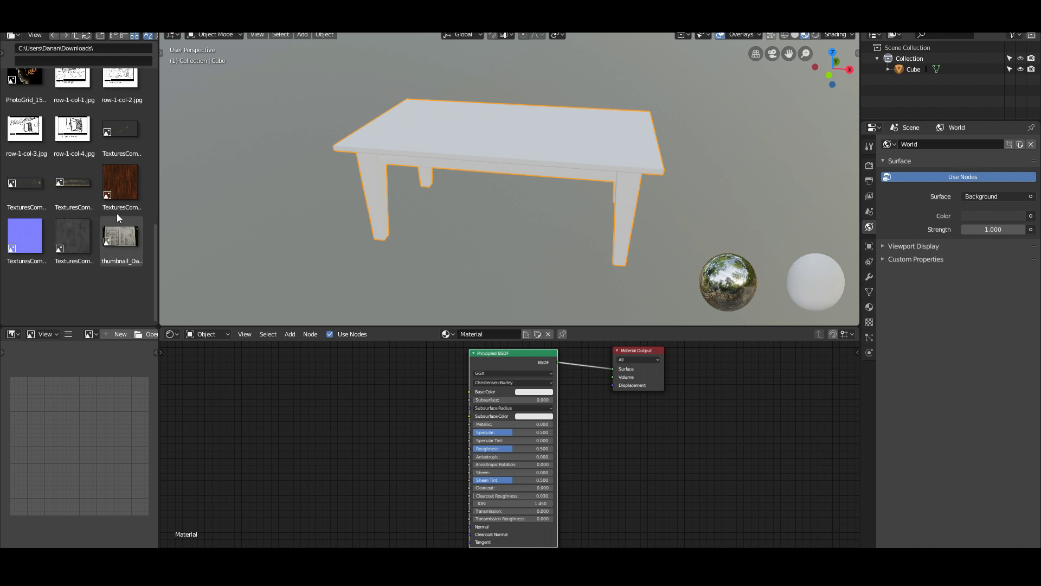
# Step: Add the Wenge albedo, normal and roughness images as texture nodes, stacked with albedo first, roughness below it and normal last
pyautogui.moveTo(128, 190); pyautogui.dragTo(239, 380)
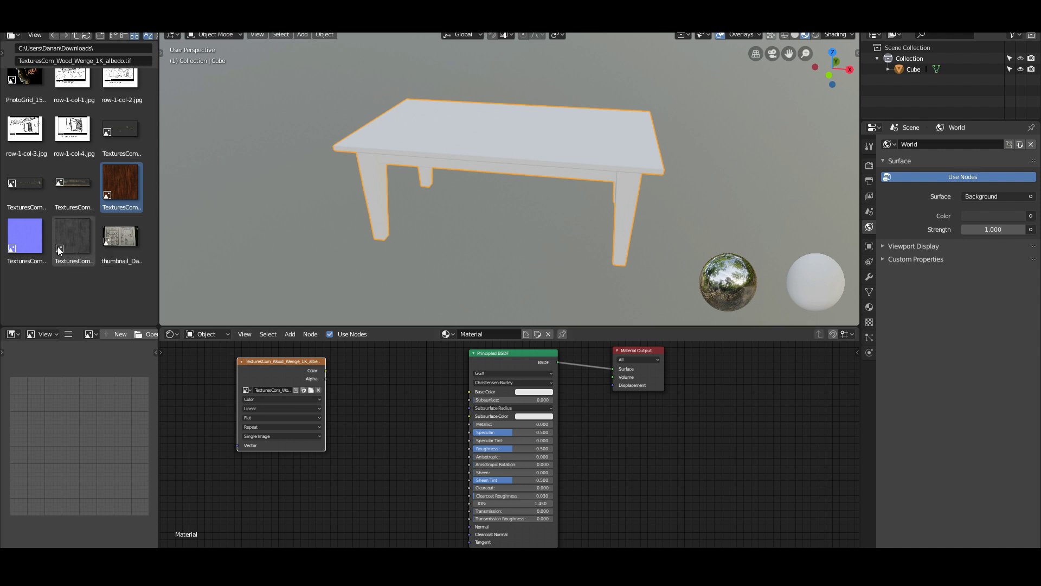
pyautogui.click(24, 238)
pyautogui.moveTo(24, 238); pyautogui.dragTo(279, 505)
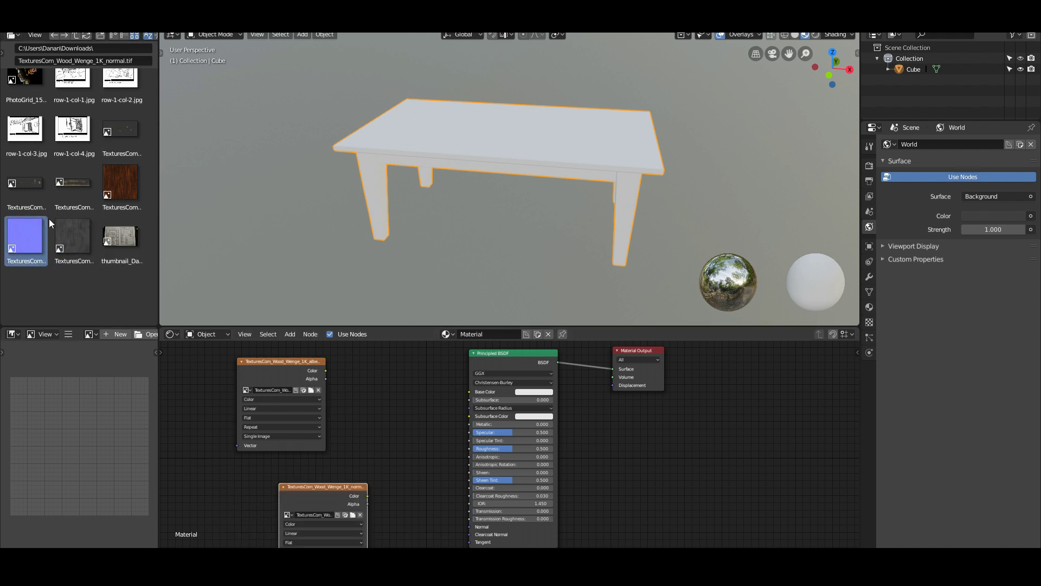
pyautogui.click(77, 246)
pyautogui.moveTo(77, 246); pyautogui.dragTo(389, 421)
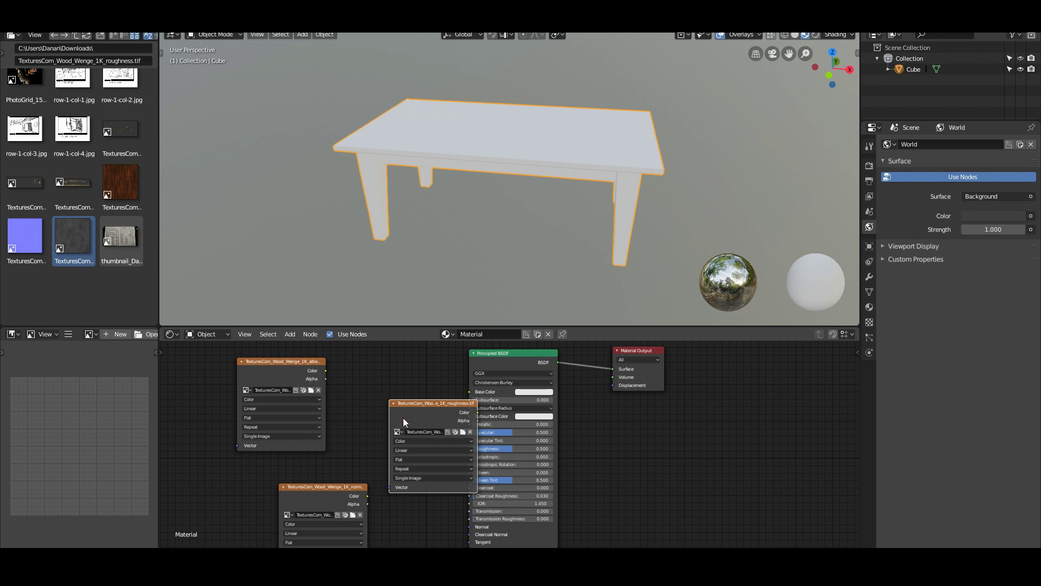
pyautogui.scroll(-2, 403, 418)
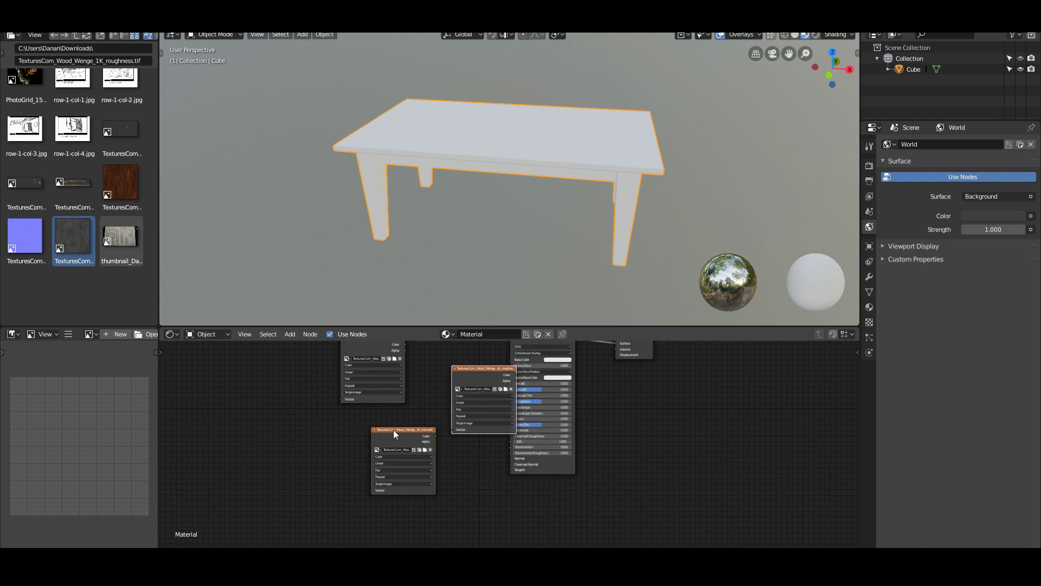
pyautogui.moveTo(394, 434); pyautogui.dragTo(366, 505)
pyautogui.moveTo(469, 368); pyautogui.dragTo(364, 422)
pyautogui.moveTo(420, 400); pyautogui.dragTo(415, 457, button='middle')
pyautogui.scroll(3, 414, 457)
# Step: Connect the albedo texture's Color output to the Principled BSDF's Base Color, and save the file
pyautogui.moveTo(351, 380); pyautogui.dragTo(506, 402)
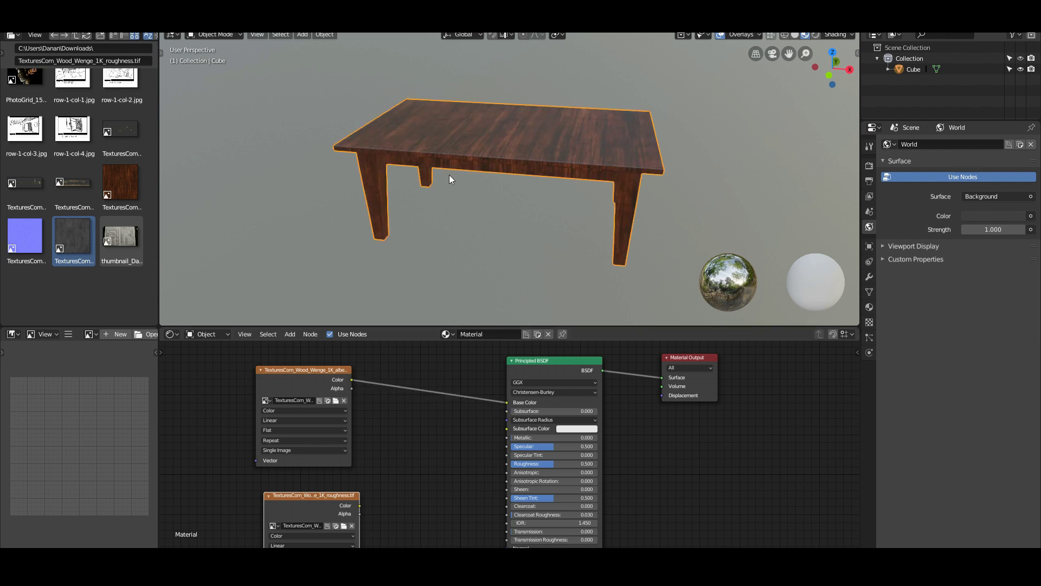
pyautogui.click(26, 22)
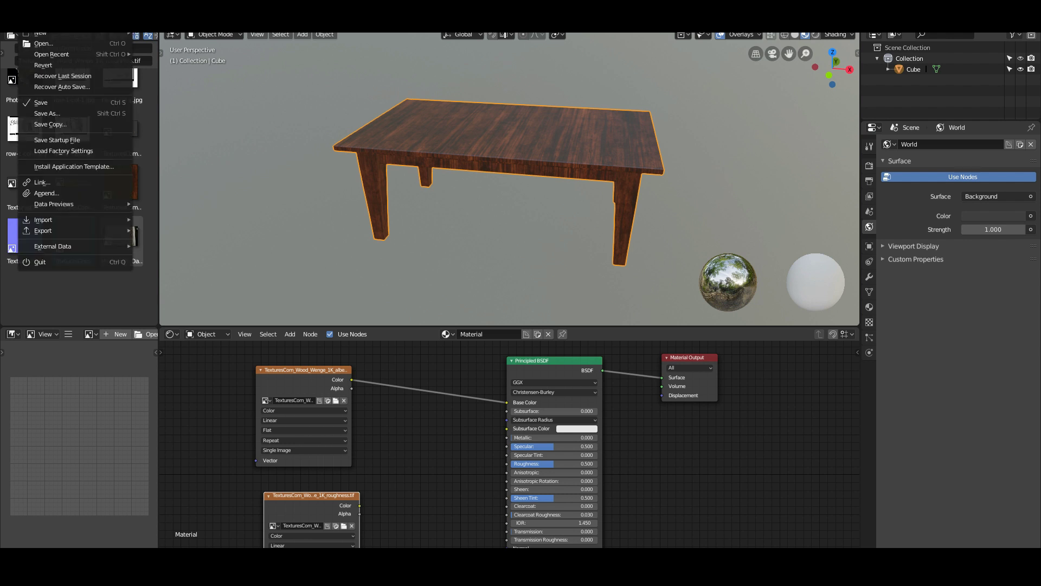
pyautogui.click(45, 102)
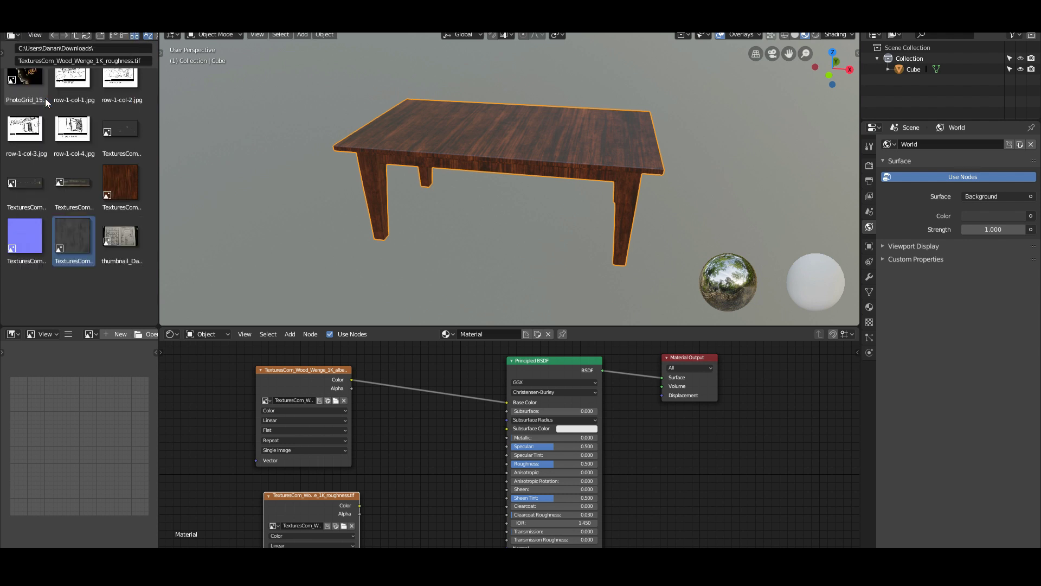
# Step: Connect the roughness texture's Color output to the Principled BSDF's Roughness input, and check the table's reflections
pyautogui.moveTo(405, 443); pyautogui.dragTo(404, 396, button='middle')
pyautogui.scroll(2, 400, 439)
pyautogui.scroll(-1, 400, 439)
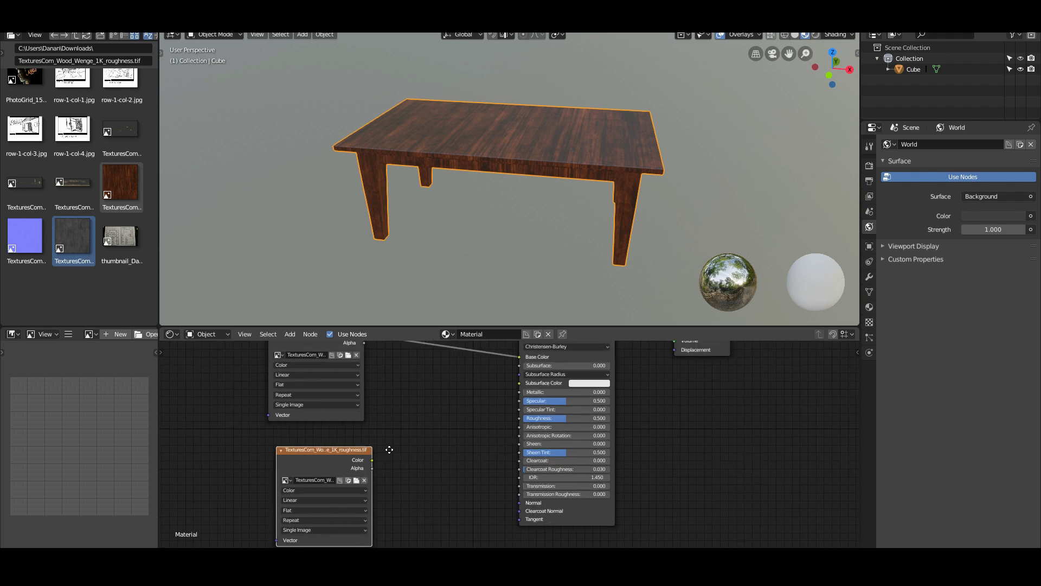
pyautogui.moveTo(388, 449); pyautogui.dragTo(380, 488, button='middle')
pyautogui.moveTo(373, 489); pyautogui.dragTo(520, 447)
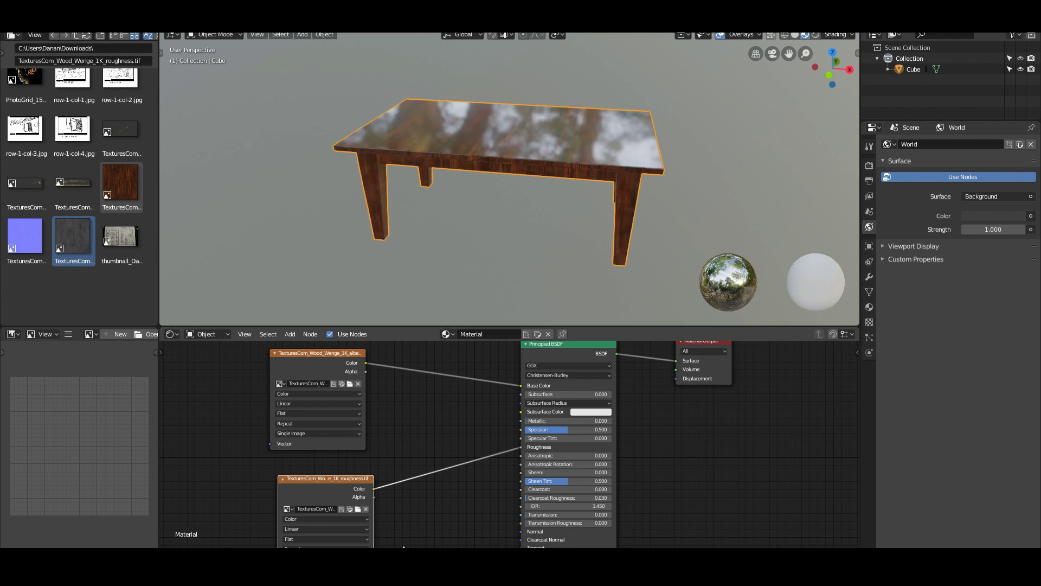
pyautogui.scroll(3, 516, 180)
pyautogui.scroll(-2, 504, 181)
pyautogui.moveTo(497, 186); pyautogui.dragTo(544, 185, button='middle')
pyautogui.scroll(-1, 515, 446)
pyautogui.scroll(3, 480, 249)
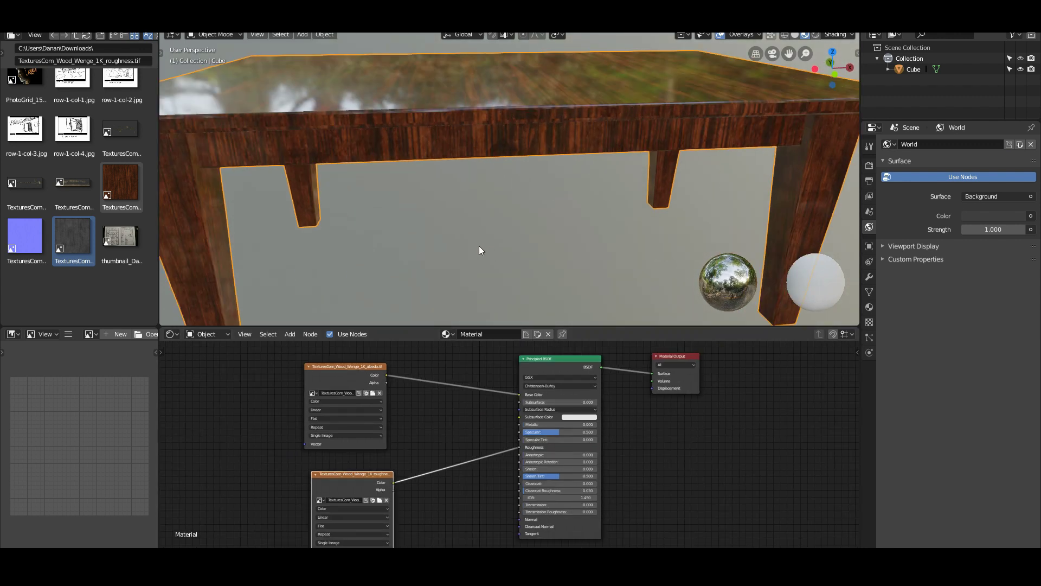
pyautogui.scroll(-3, 479, 249)
# Step: Align the normal texture node directly beneath the roughness texture node
pyautogui.moveTo(454, 481); pyautogui.dragTo(473, 434, button='middle')
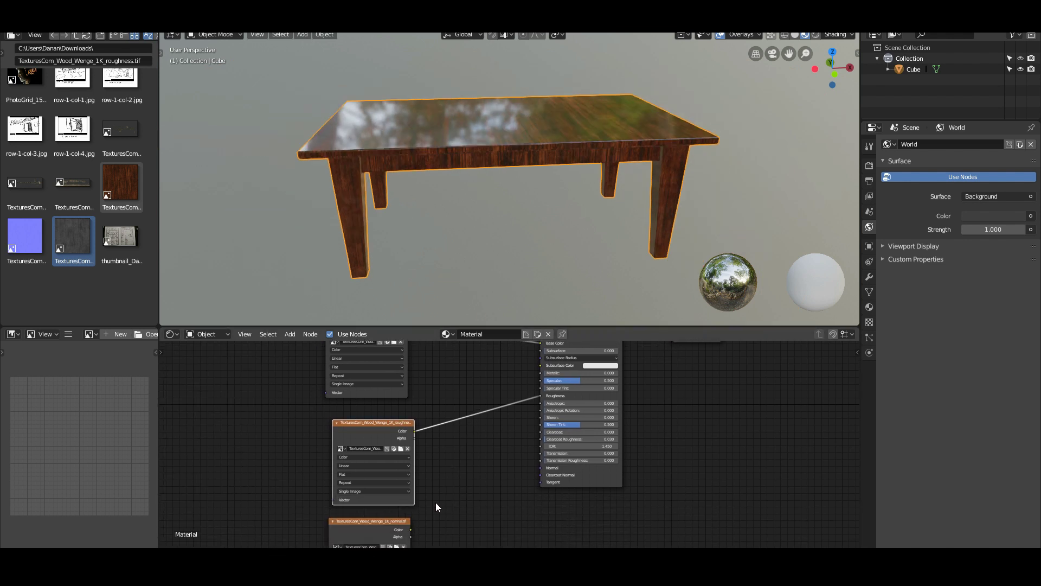
pyautogui.moveTo(390, 521); pyautogui.dragTo(395, 519)
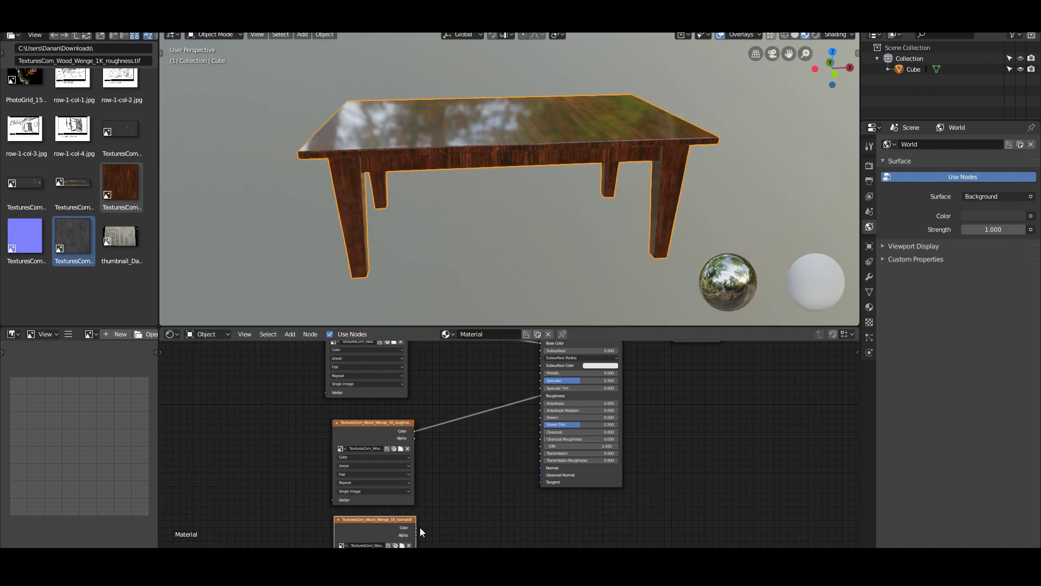
pyautogui.moveTo(449, 530); pyautogui.dragTo(472, 489, button='middle')
pyautogui.hotkey('shift', 'a')
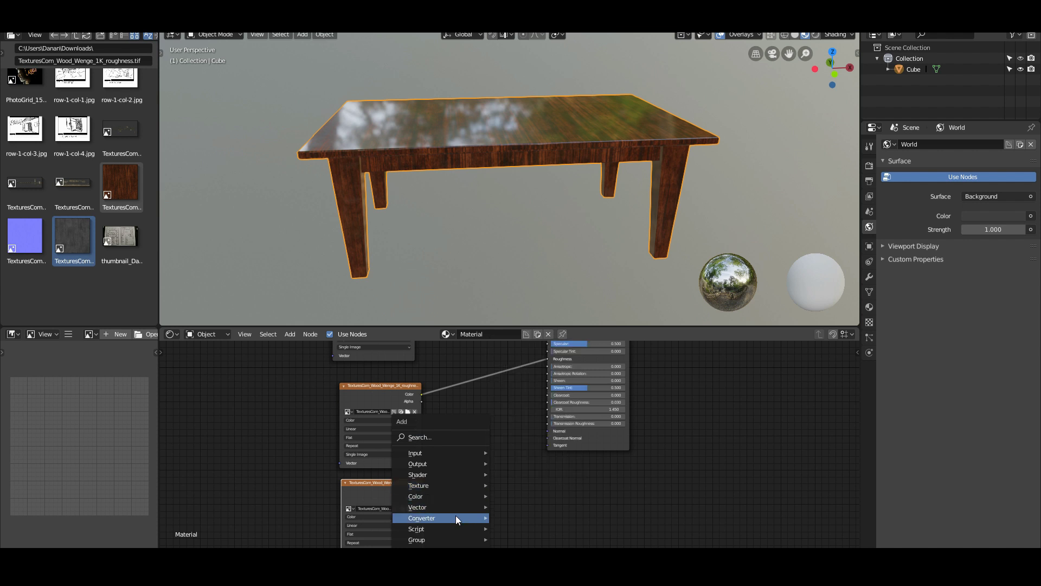
pyautogui.moveTo(415, 505)
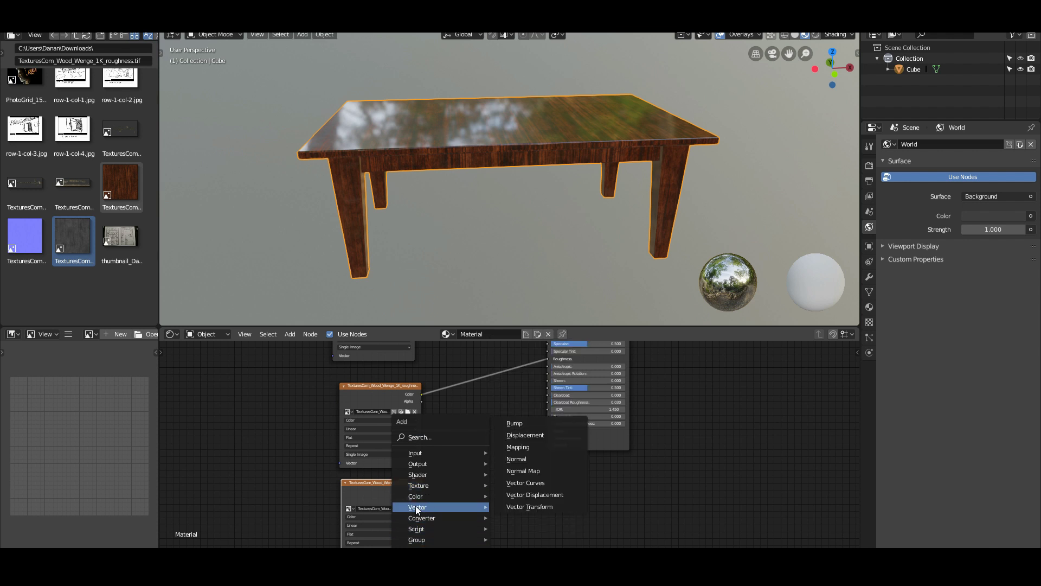
pyautogui.click(512, 459)
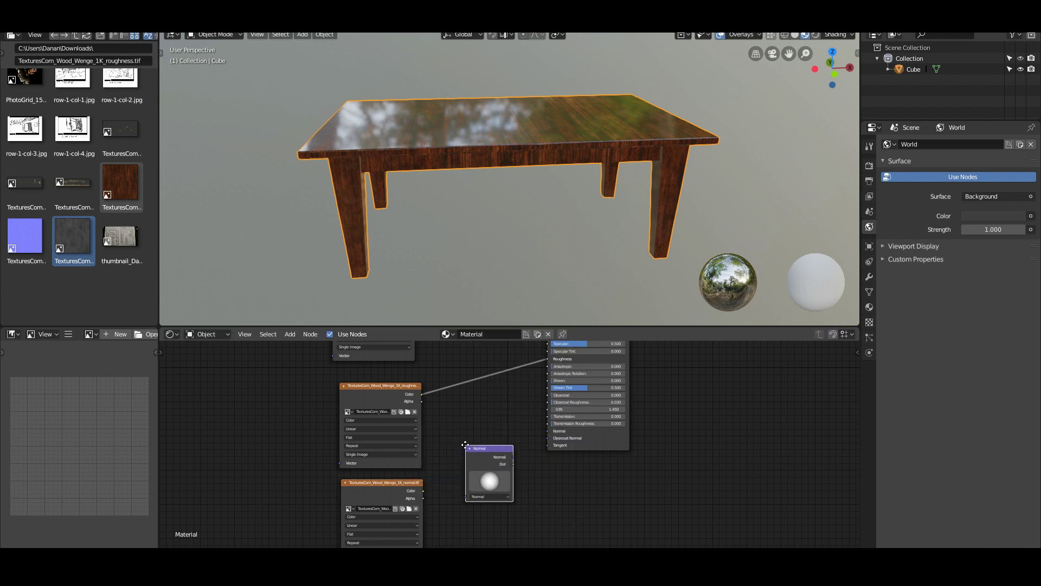
pyautogui.press('x')
# Step: Add a Normal Map node beside the normal texture node and connect the texture's Color output to its Color input
pyautogui.hotkey('shift', 'a')
pyautogui.moveTo(496, 450)
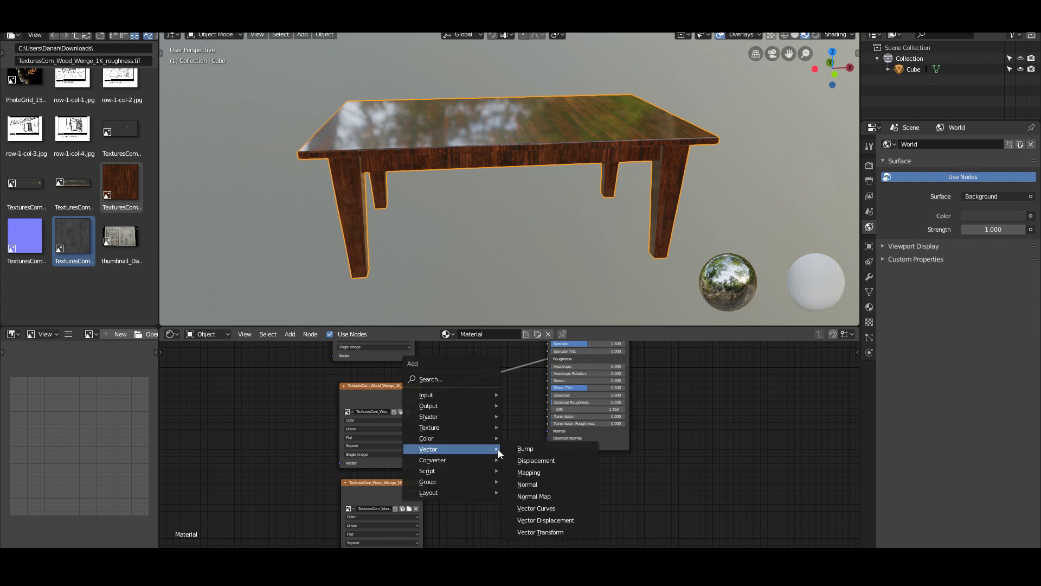
pyautogui.click(537, 495)
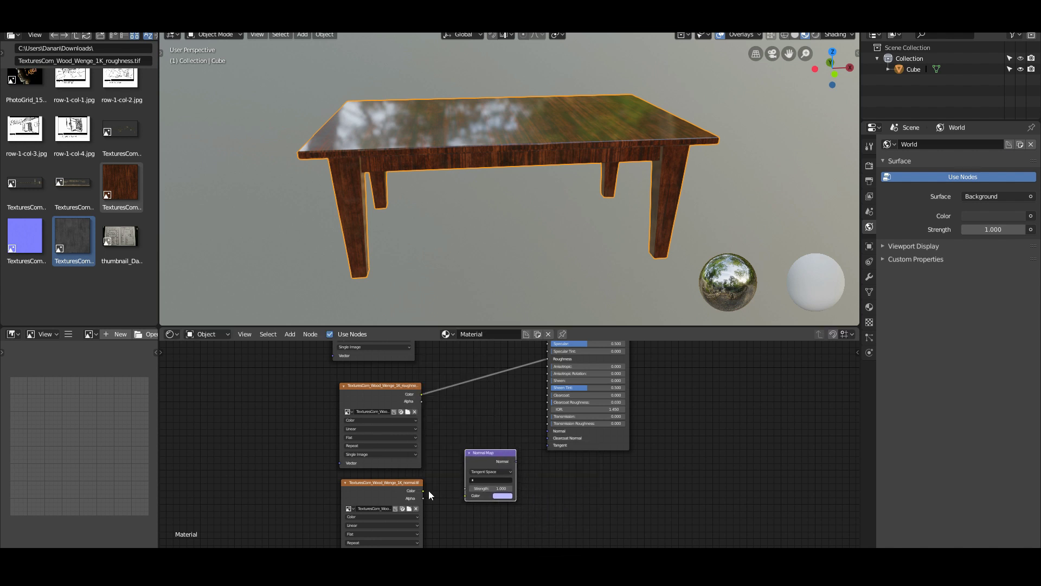
pyautogui.moveTo(429, 491); pyautogui.dragTo(466, 496)
# Step: Set the normal texture to Non-Color Data and connect the Normal Map's output to the Principled BSDF's Normal input
pyautogui.click(367, 517)
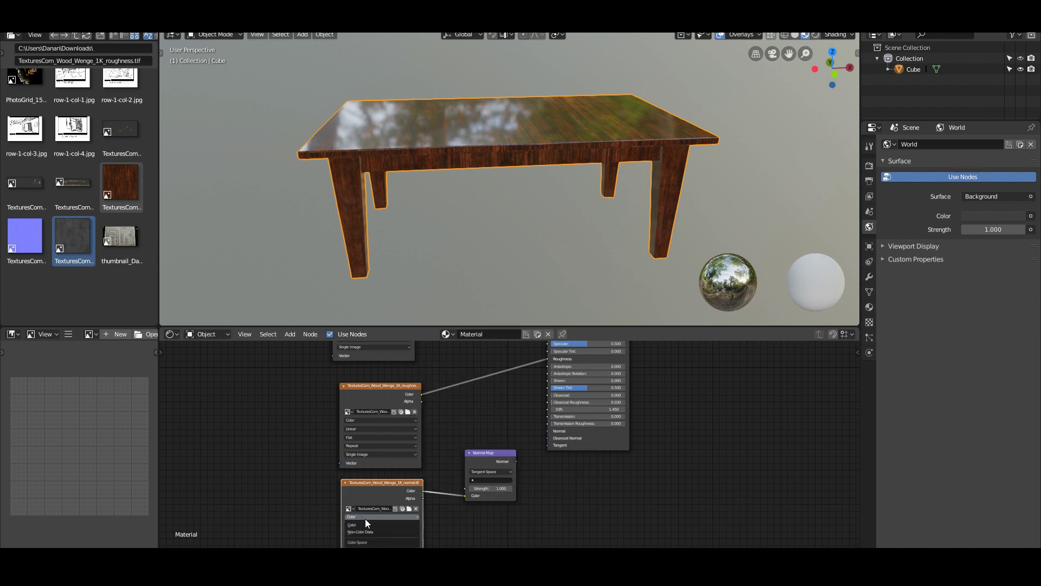
pyautogui.click(366, 531)
pyautogui.scroll(2, 544, 469)
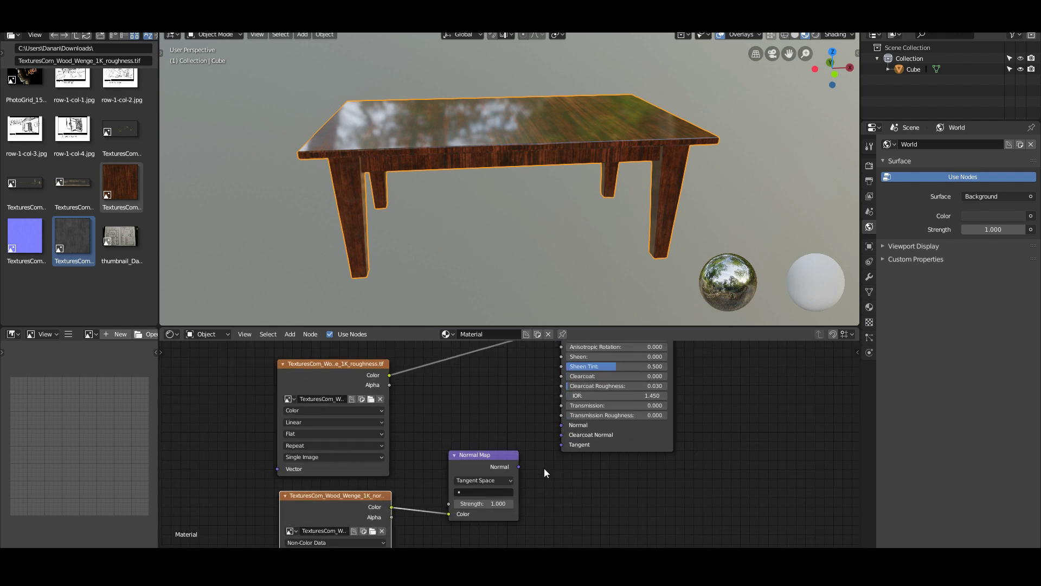
pyautogui.scroll(-1, 545, 472)
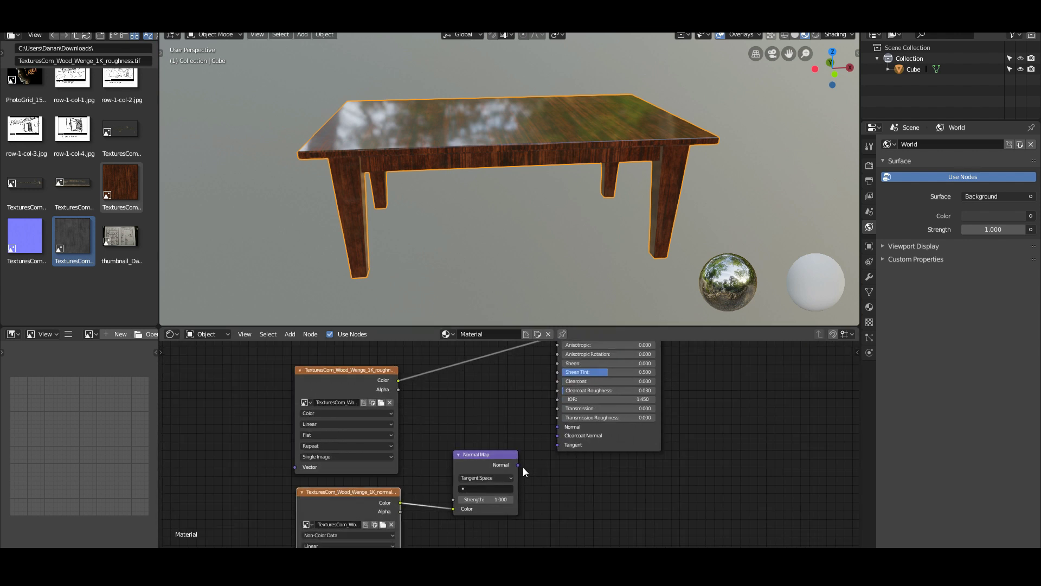
pyautogui.moveTo(518, 465); pyautogui.dragTo(557, 427)
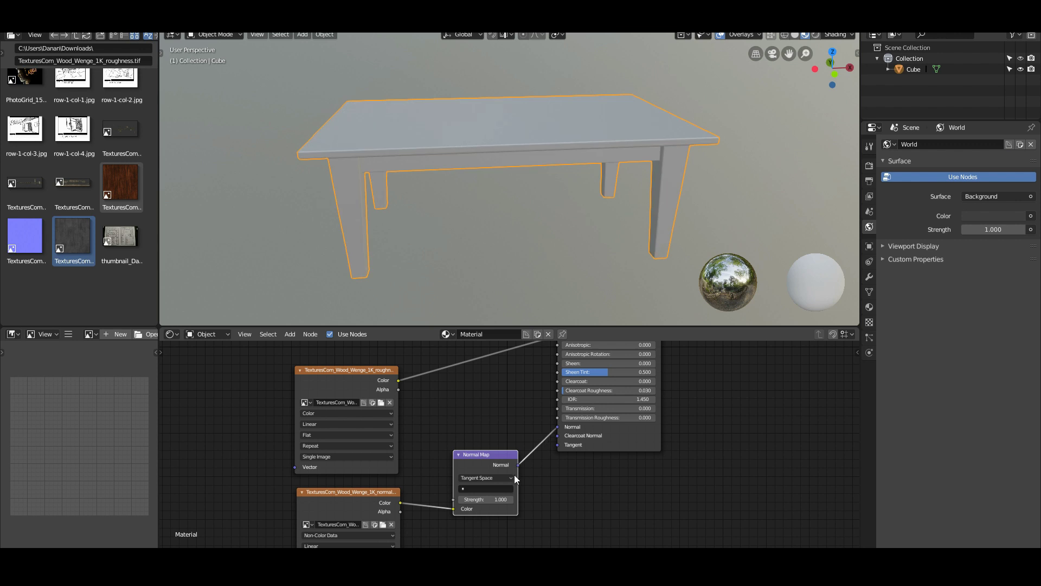
# Step: Examine the tabletop's wood grain and surface relief up close, and review the complete node setup
pyautogui.scroll(2, 406, 184)
pyautogui.scroll(1, 406, 181)
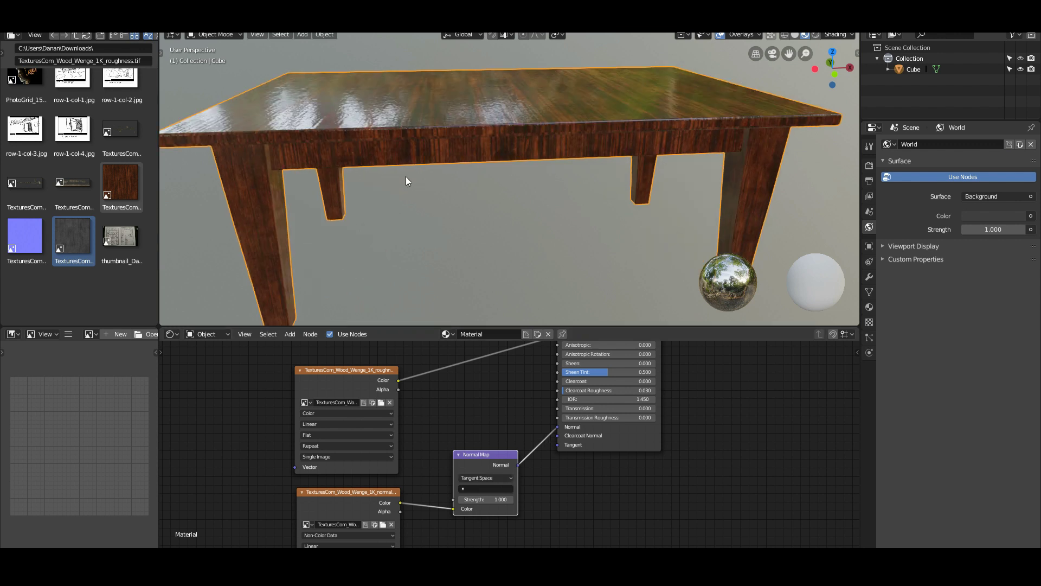
pyautogui.keyDown('shift'); pyautogui.moveTo(406, 180); pyautogui.dragTo(457, 276, button='middle'); pyautogui.keyUp('shift')
pyautogui.scroll(3, 454, 265)
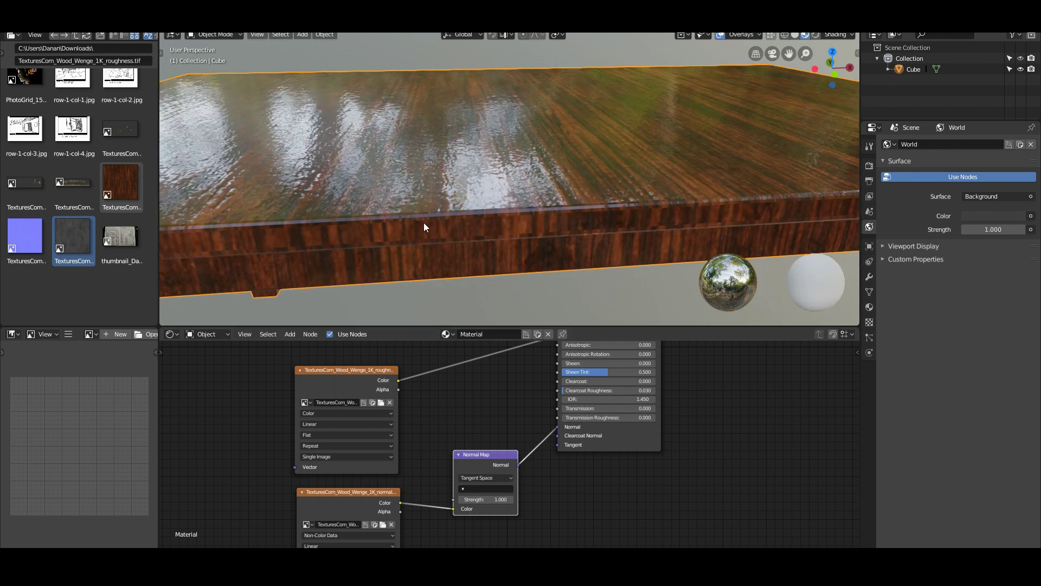
pyautogui.scroll(-2, 497, 239)
pyautogui.scroll(-3, 624, 412)
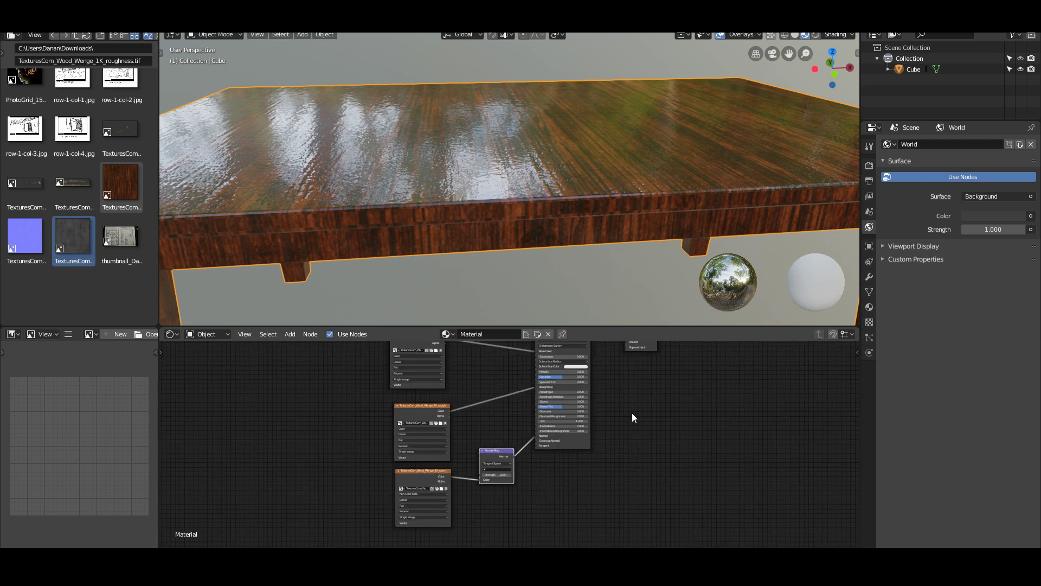
pyautogui.moveTo(632, 417); pyautogui.dragTo(620, 488, button='middle')
pyautogui.scroll(-4, 431, 191)
pyautogui.moveTo(434, 201); pyautogui.dragTo(358, 222, button='middle')
pyautogui.scroll(5, 434, 229)
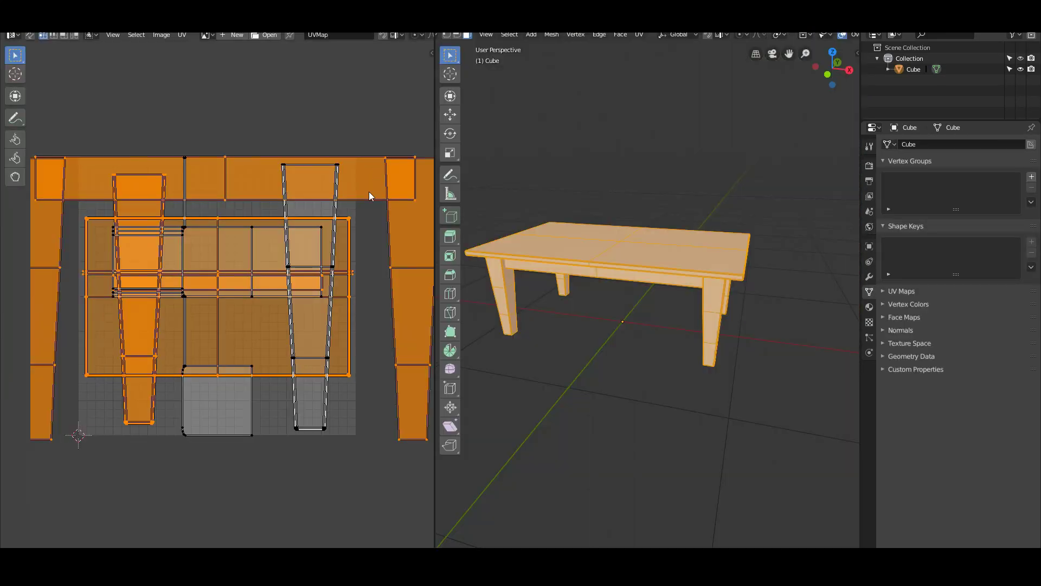
# Step: Rotate all of the table's UV islands by -90 degrees and return to Object Mode
pyautogui.scroll(-3, 369, 191)
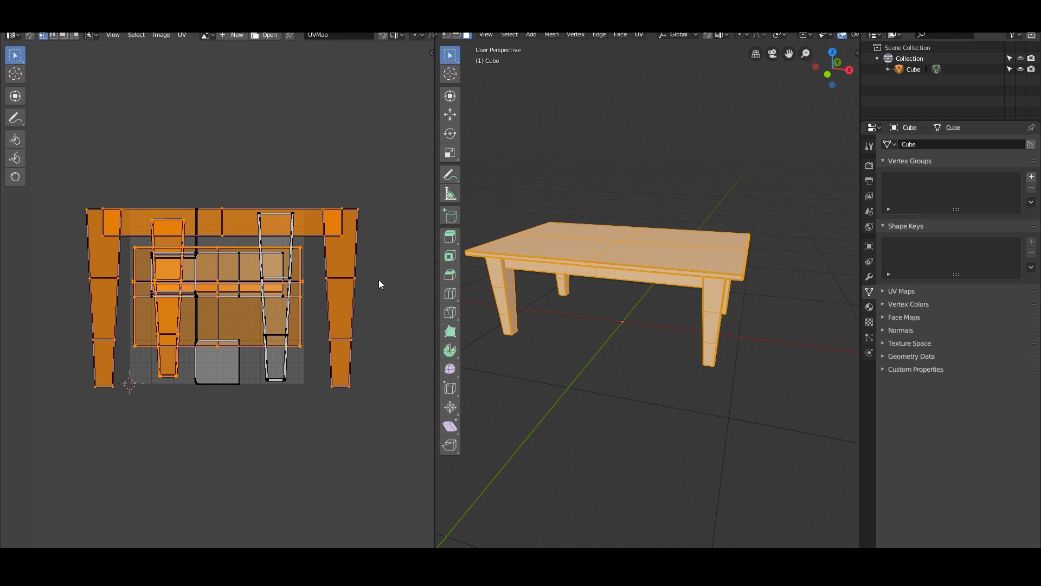
pyautogui.press('a')
pyautogui.write('r')
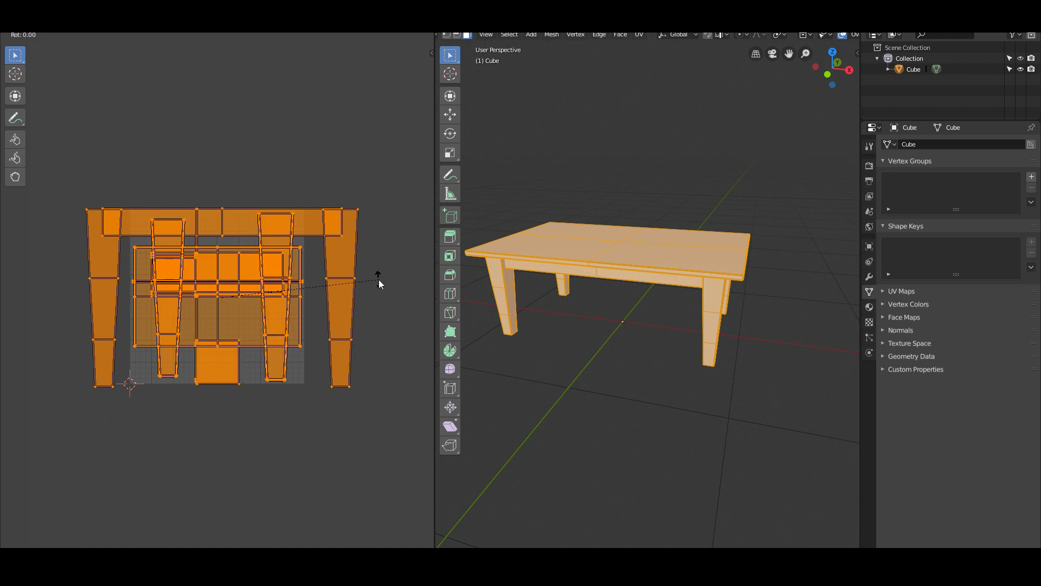
pyautogui.write('-90')
pyautogui.press('Return')
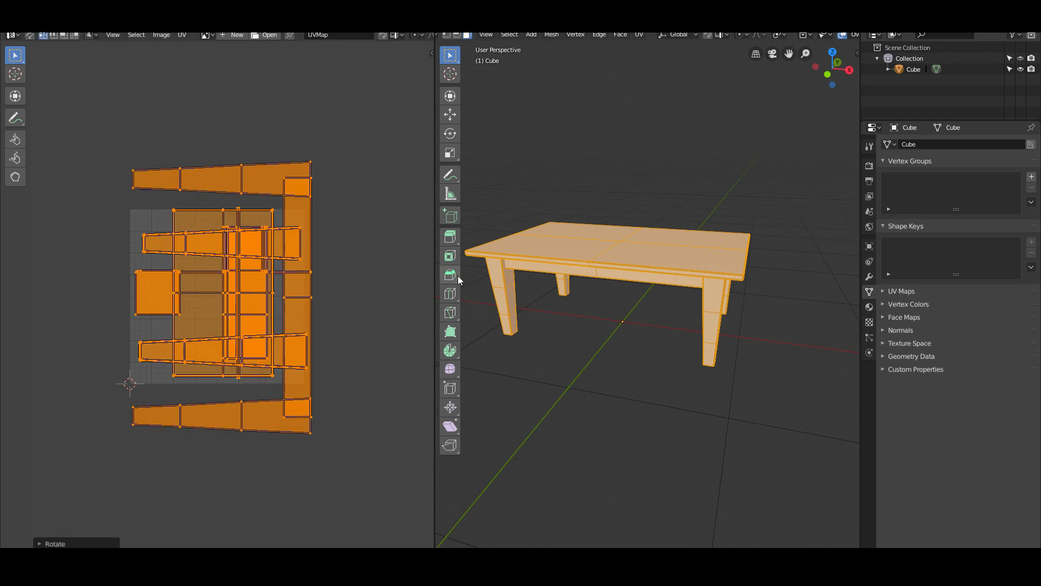
pyautogui.press('Tab')
# Step: Return to the Shading workspace and examine the wood grain direction and reflections on the tabletop, legs and rails
pyautogui.click(329, 20)
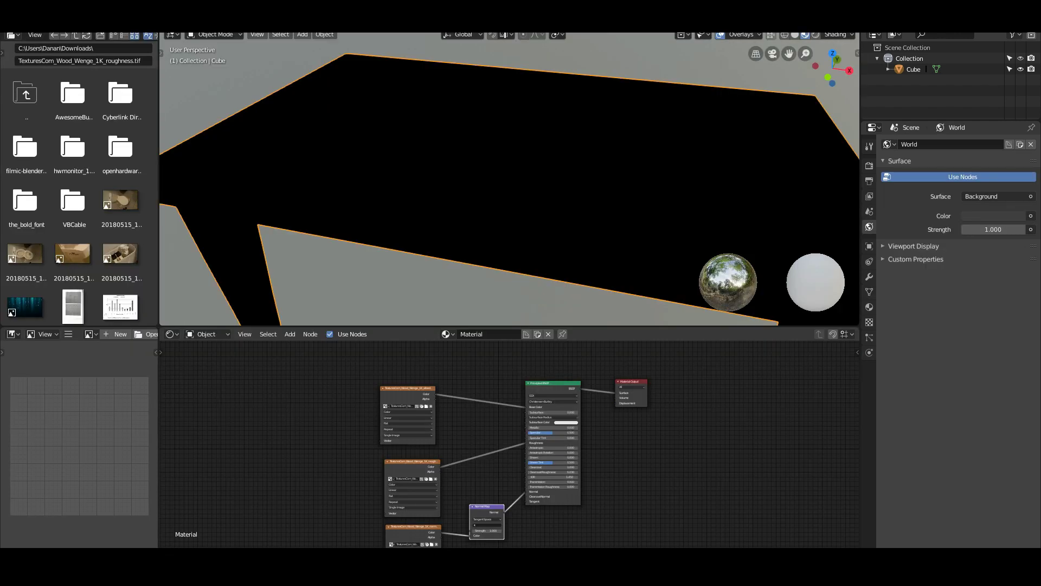
pyautogui.scroll(-1, 434, 173)
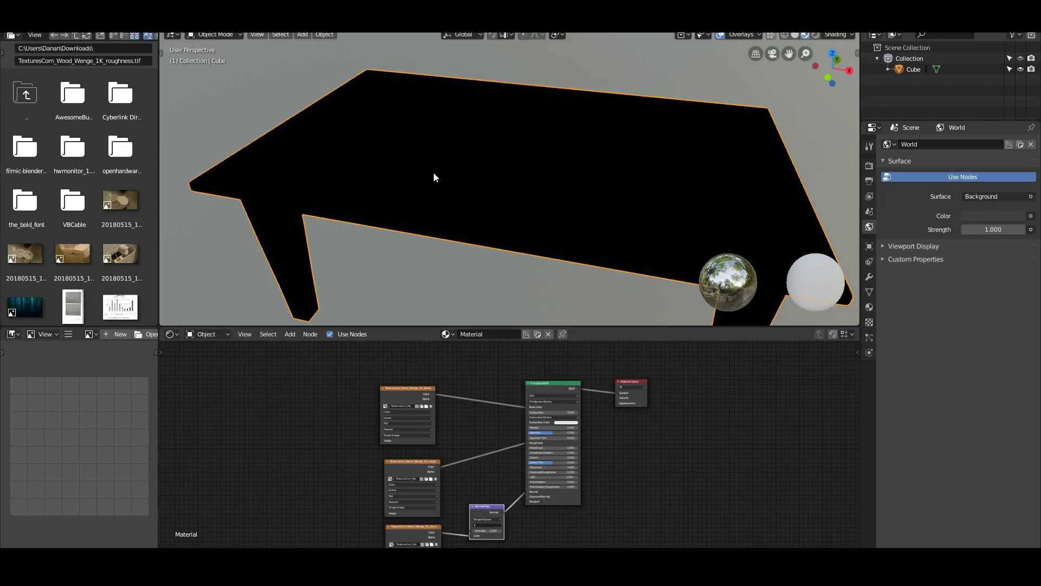
pyautogui.scroll(1, 434, 173)
pyautogui.moveTo(434, 173); pyautogui.dragTo(472, 221, button='middle')
pyautogui.scroll(6, 515, 192)
pyautogui.scroll(-5, 514, 190)
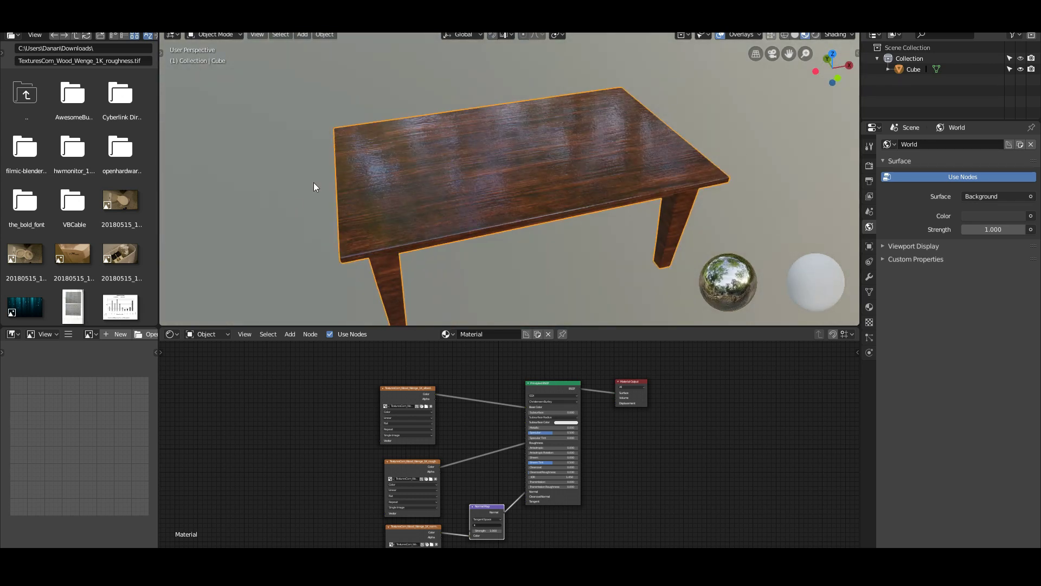
pyautogui.scroll(4, 441, 115)
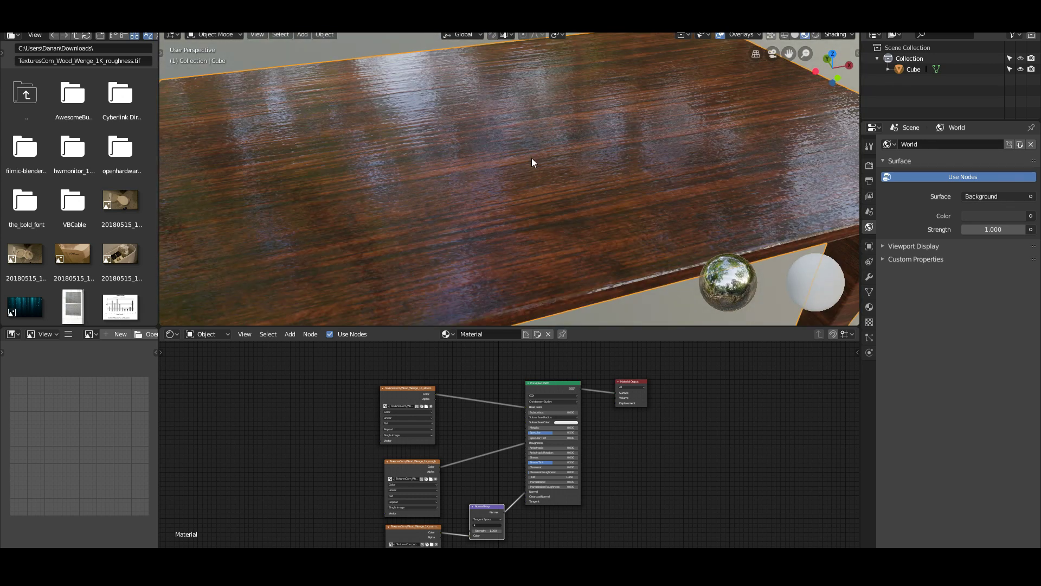
pyautogui.scroll(-4, 532, 160)
pyautogui.scroll(3, 513, 158)
pyautogui.scroll(3, 504, 163)
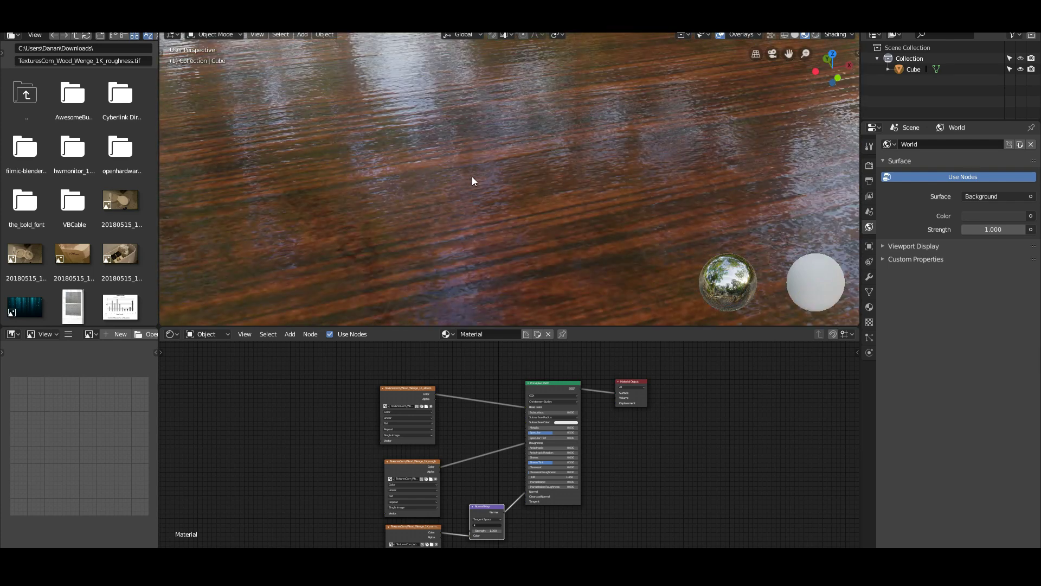
pyautogui.scroll(-4, 472, 177)
pyautogui.scroll(3, 478, 178)
pyautogui.moveTo(478, 178); pyautogui.dragTo(588, 162, button='middle')
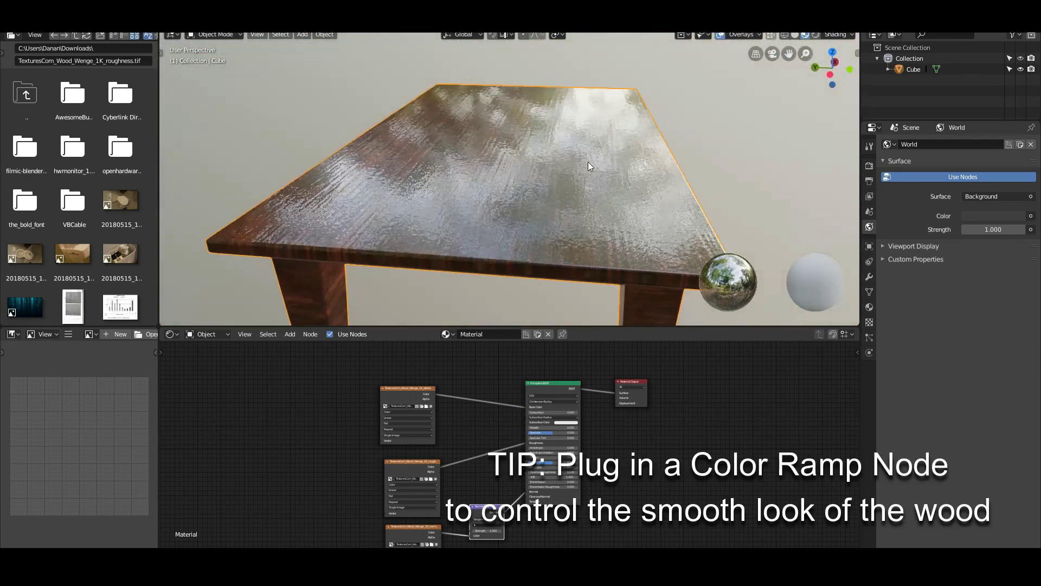
pyautogui.moveTo(597, 218); pyautogui.dragTo(573, 176, button='middle')
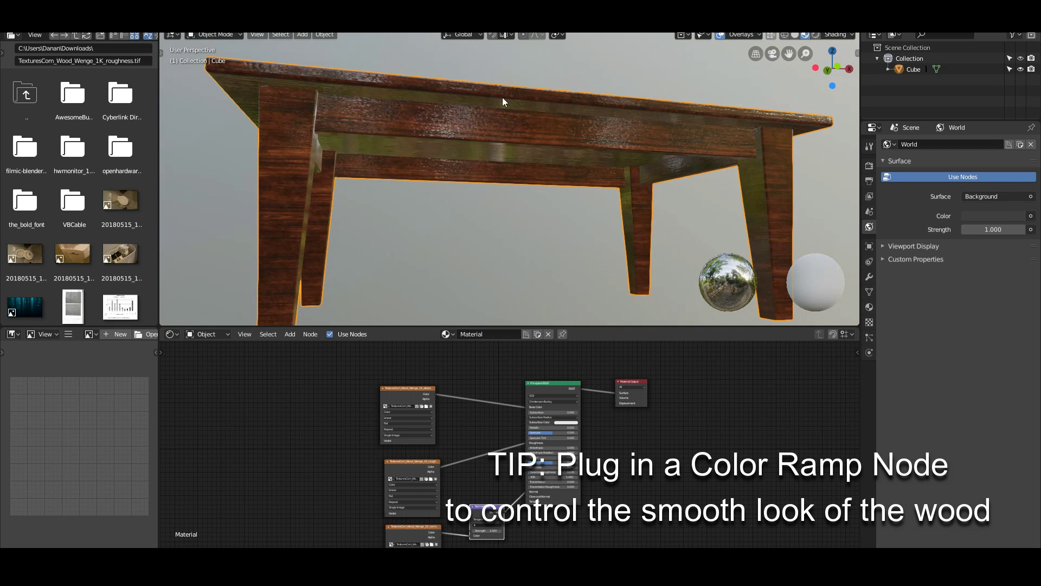
# Step: Switch to the UV Editing workspace and scale all of the table's UV islands by 2
pyautogui.moveTo(503, 98); pyautogui.dragTo(494, 174, button='middle')
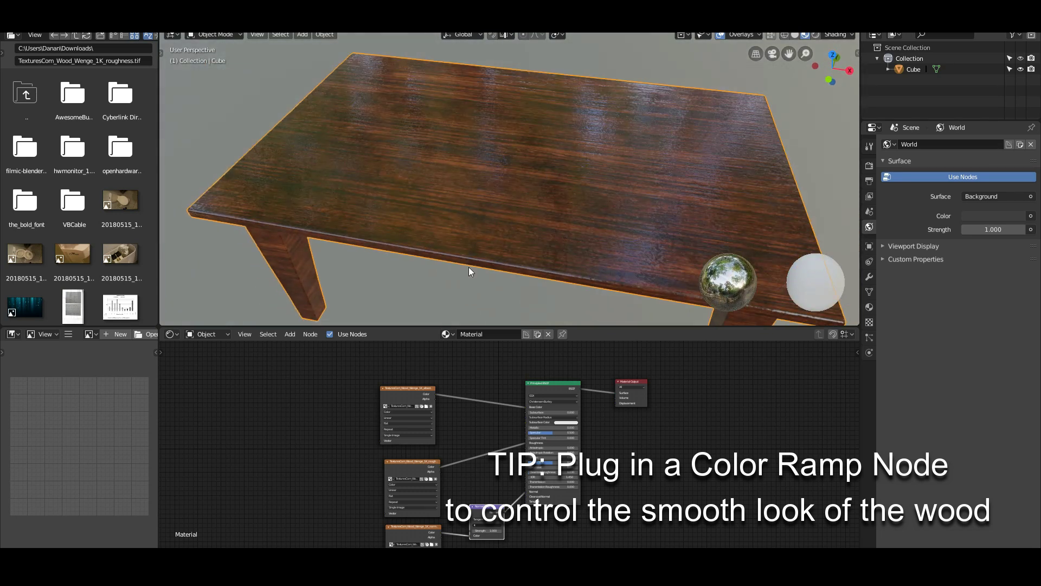
pyautogui.click(293, 22)
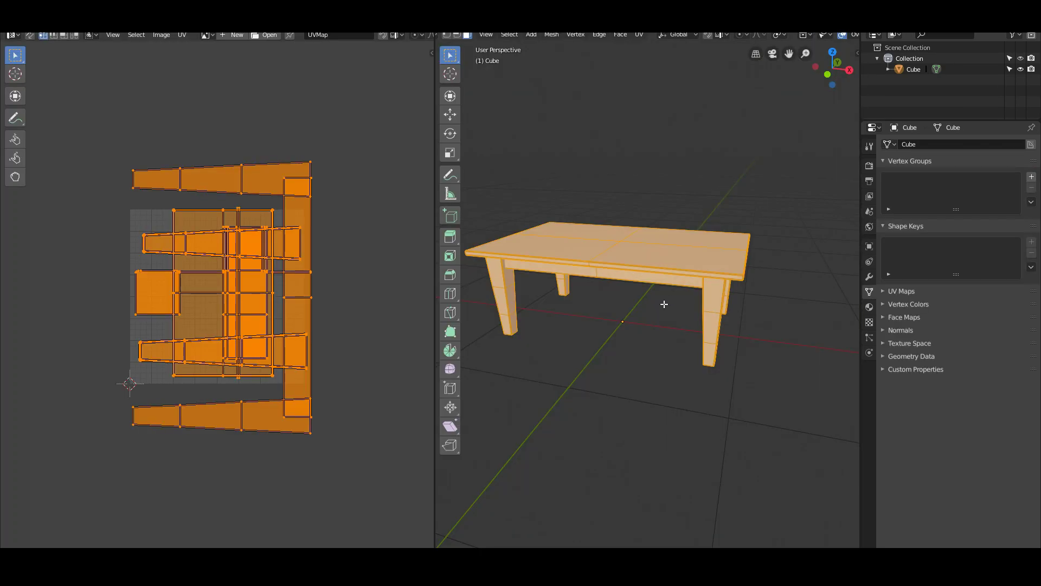
pyautogui.scroll(-3, 308, 363)
pyautogui.write('s2')
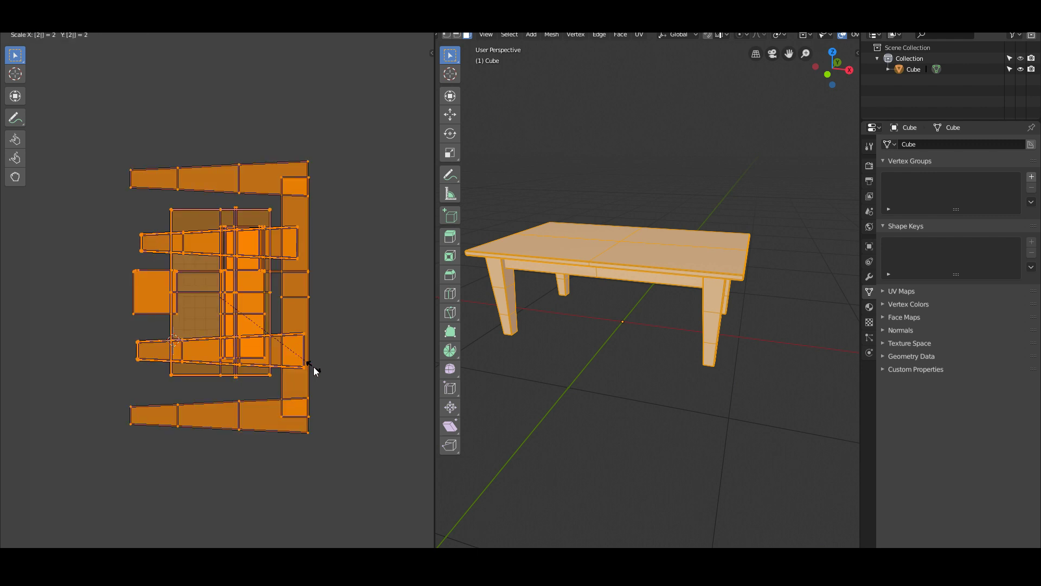
pyautogui.press('Return')
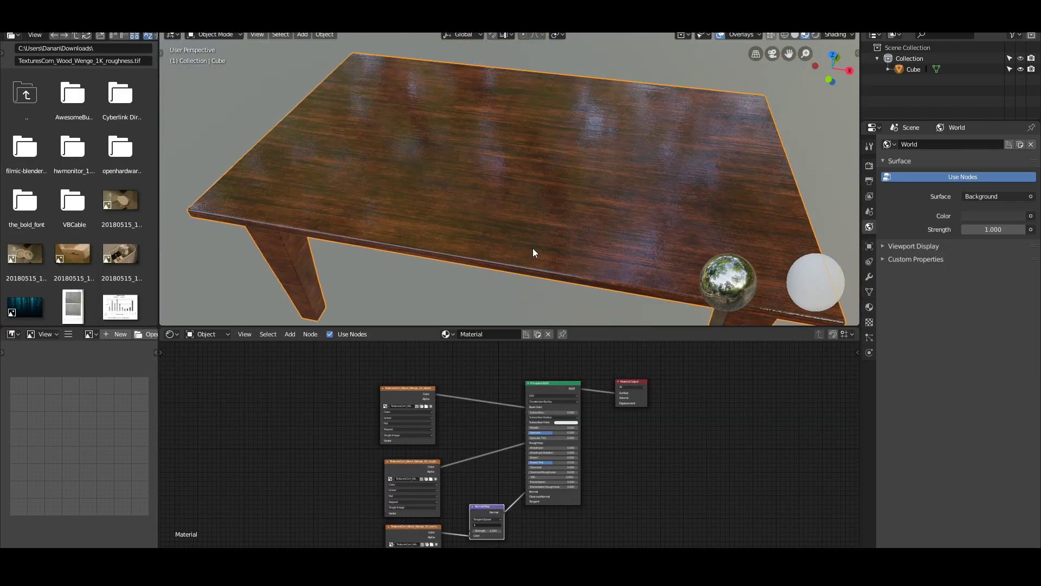
# Step: Widen the image editor area in the Shading workspace and change it to a UV Editor with the table in Edit Mode
pyautogui.moveTo(533, 249); pyautogui.dragTo(526, 207, button='middle')
pyautogui.scroll(-4, 523, 203)
pyautogui.scroll(3, 522, 203)
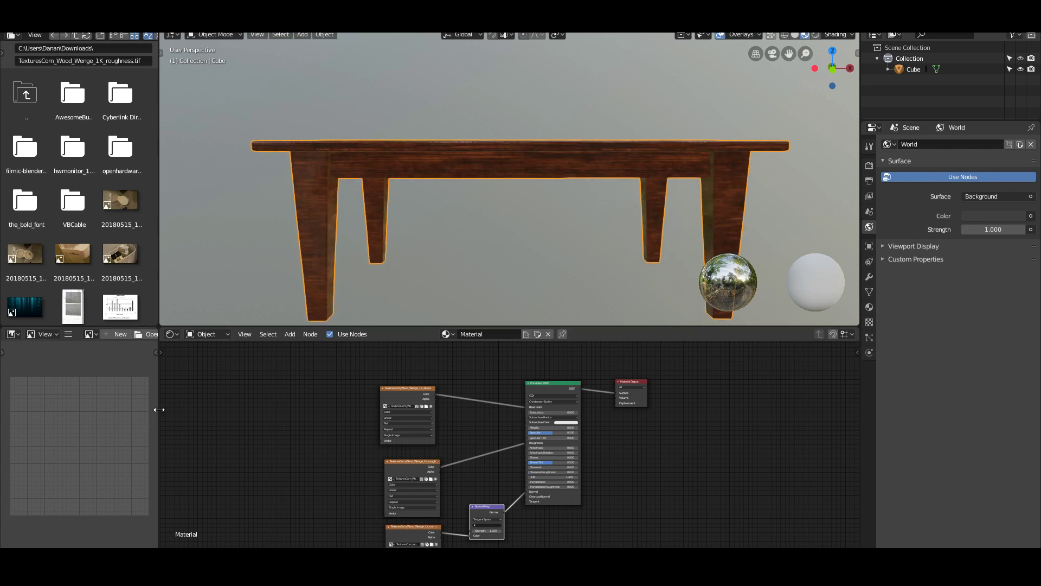
pyautogui.moveTo(160, 416); pyautogui.dragTo(306, 416)
pyautogui.click(12, 334)
pyautogui.click(24, 399)
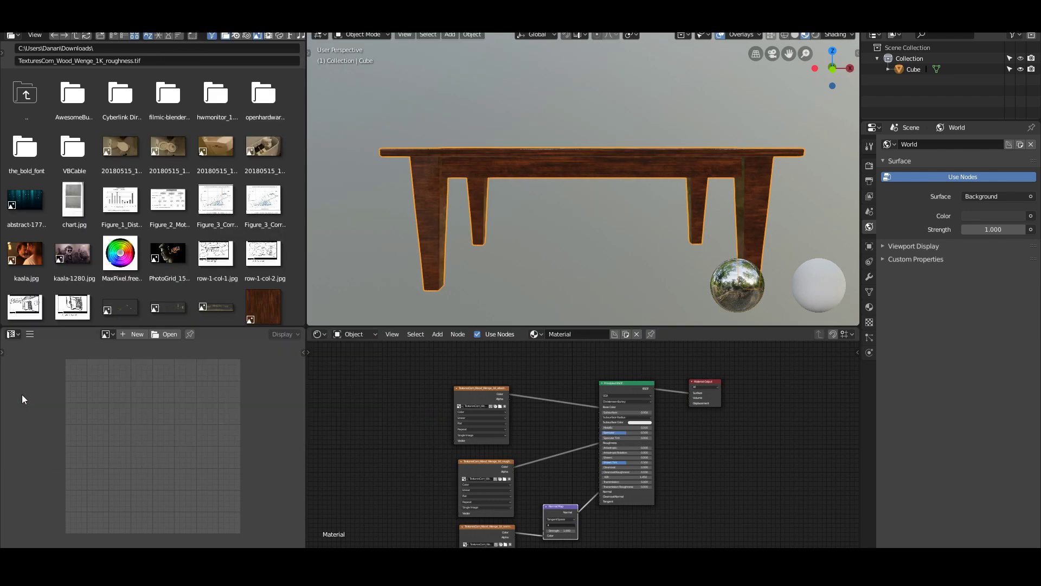
pyautogui.press('Tab')
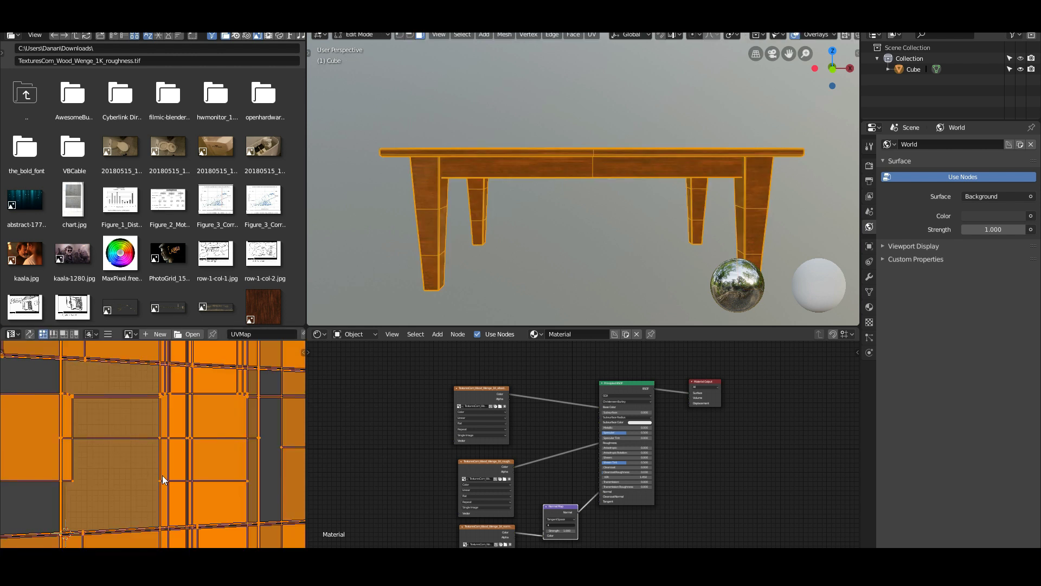
pyautogui.scroll(-3, 162, 475)
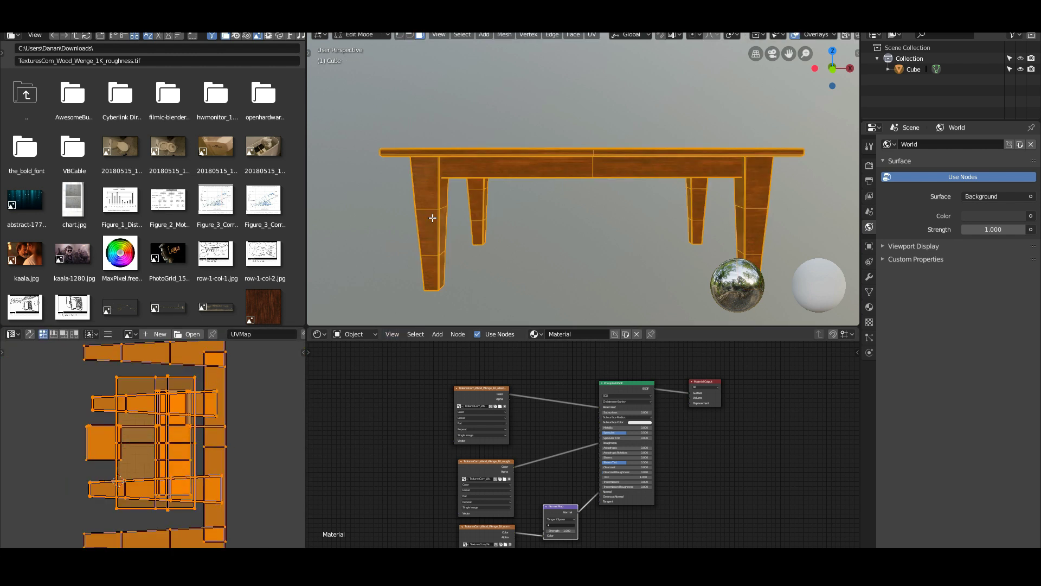
# Step: Clear the selection and select the three front-facing faces on each of the two front legs
pyautogui.hotkey('alt', 'a')
pyautogui.scroll(1, 467, 230)
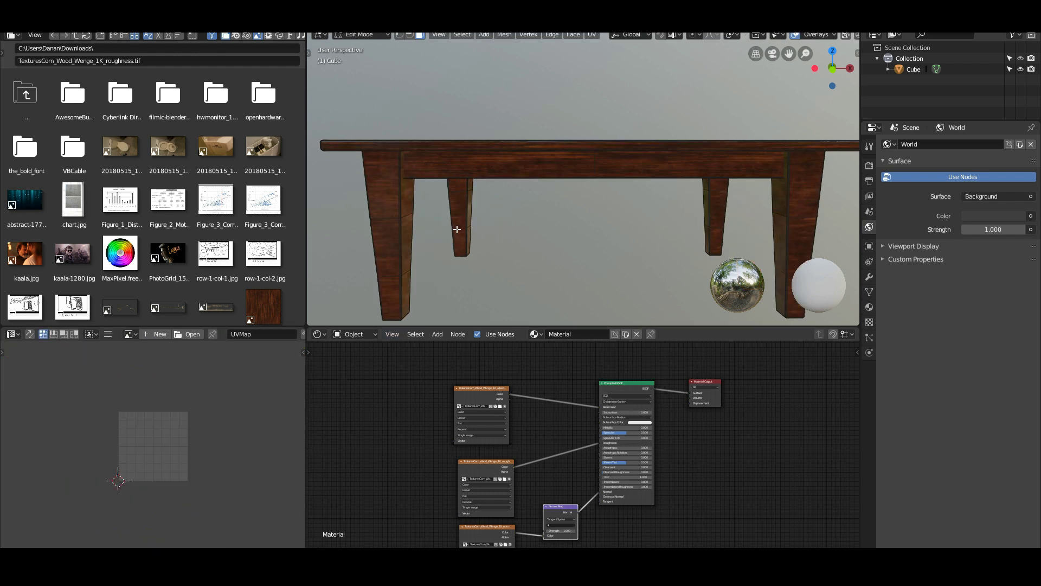
pyautogui.moveTo(522, 207); pyautogui.dragTo(536, 187, button='middle')
pyautogui.click(385, 150)
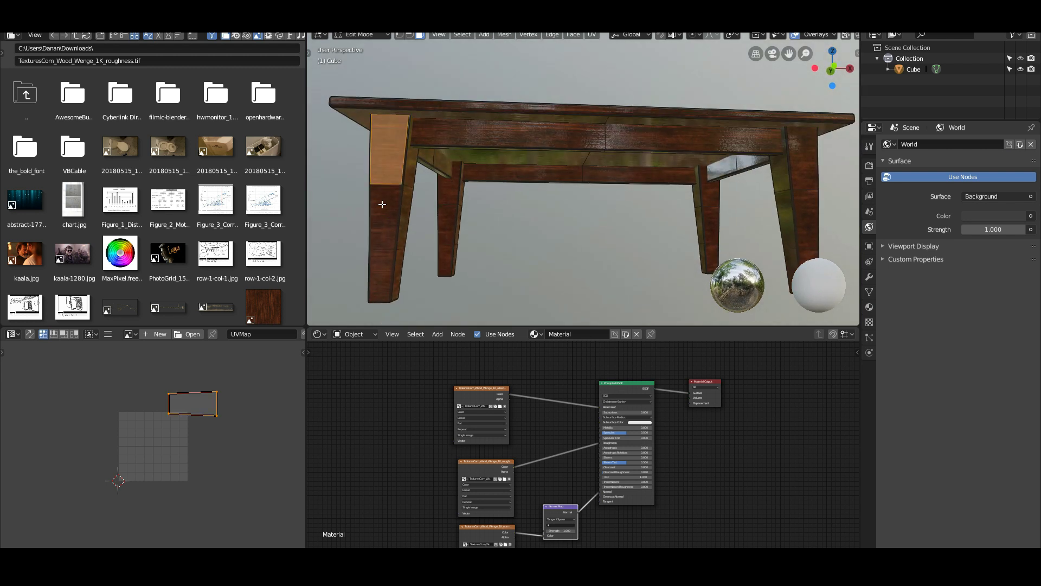
pyautogui.keyDown('shift'); pyautogui.click(382, 204); pyautogui.keyUp('shift')
pyautogui.keyDown('shift'); pyautogui.click(380, 253); pyautogui.keyUp('shift')
pyautogui.keyDown('shift'); pyautogui.click(804, 160); pyautogui.keyUp('shift')
pyautogui.keyDown('shift'); pyautogui.click(807, 220); pyautogui.keyUp('shift')
pyautogui.scroll(-2, 808, 223)
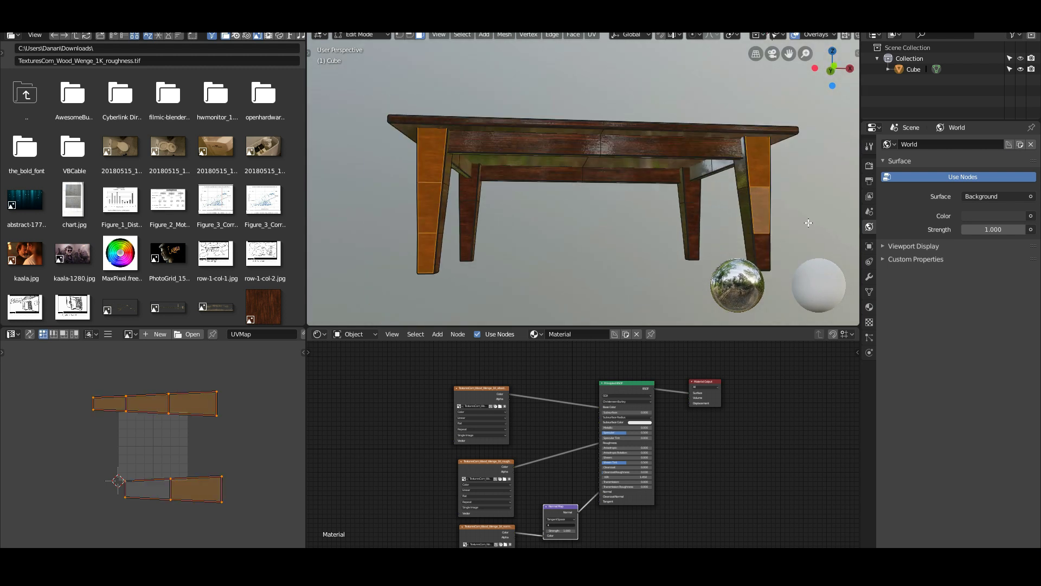
pyautogui.keyDown('shift'); pyautogui.click(761, 242); pyautogui.keyUp('shift')
# Step: Add the three front-facing faces on each of the two rear legs to the selection
pyautogui.keyDown('shift'); pyautogui.click(691, 189); pyautogui.keyUp('shift')
pyautogui.keyDown('shift'); pyautogui.click(691, 219); pyautogui.keyUp('shift')
pyautogui.keyDown('shift'); pyautogui.click(692, 244); pyautogui.keyUp('shift')
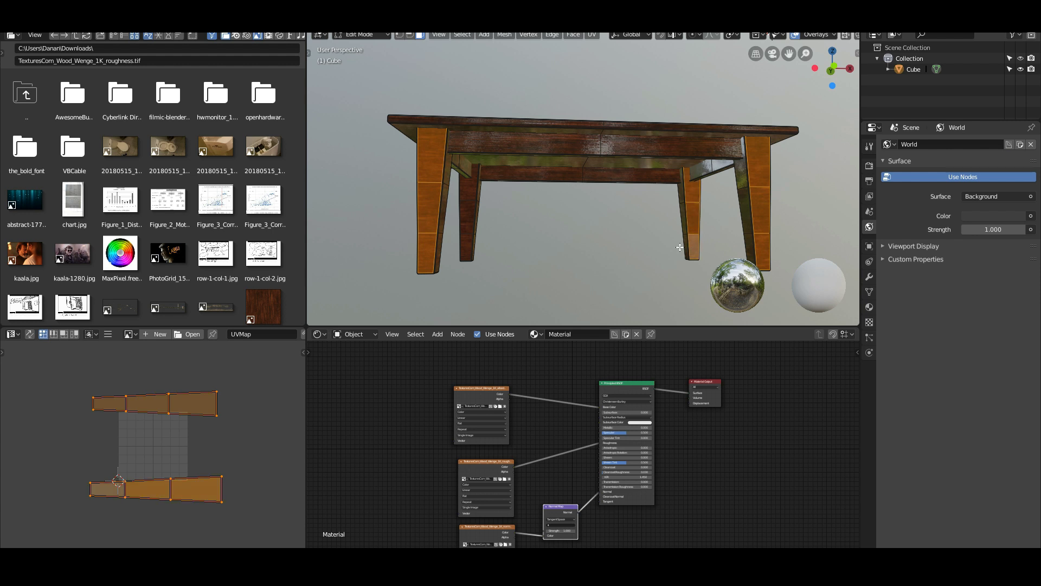
pyautogui.scroll(3, 443, 203)
pyautogui.keyDown('shift'); pyautogui.click(436, 187); pyautogui.keyUp('shift')
pyautogui.keyDown('shift'); pyautogui.click(434, 231); pyautogui.keyUp('shift')
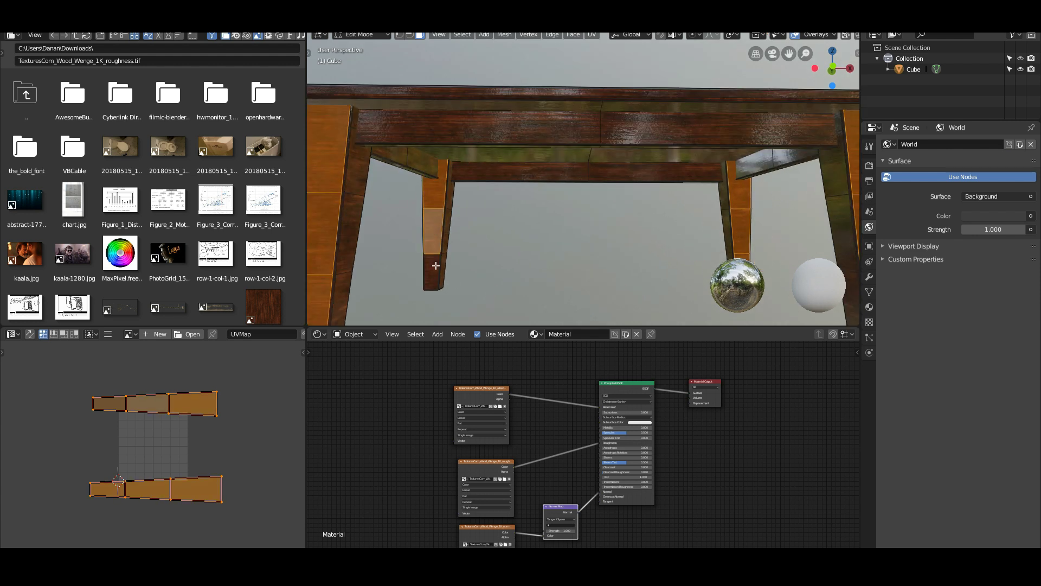
pyautogui.keyDown('shift'); pyautogui.click(437, 266); pyautogui.keyUp('shift')
pyautogui.scroll(-4, 593, 266)
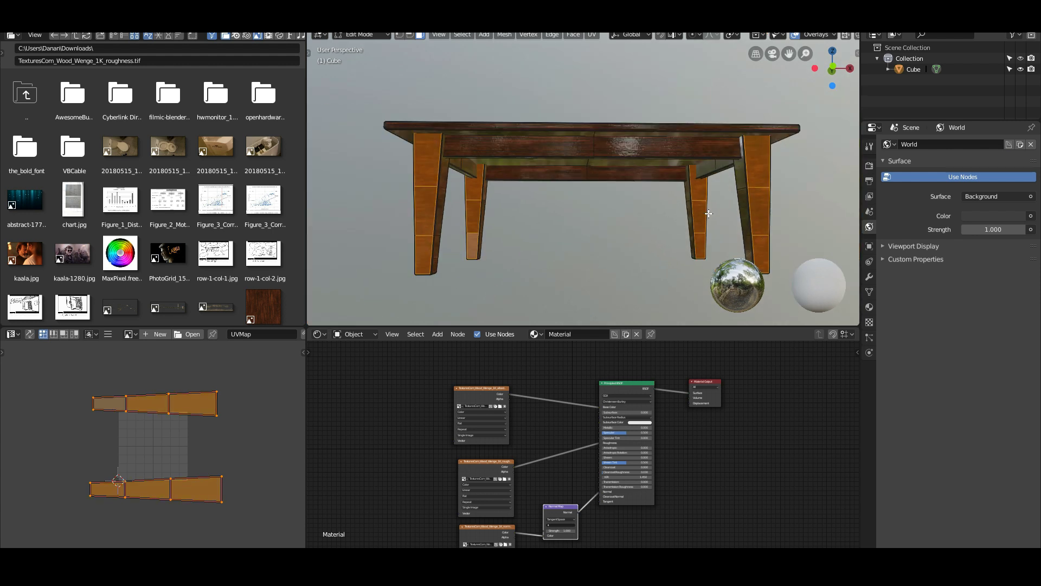
# Step: Add the three back-facing faces on each of the four legs to the selection
pyautogui.moveTo(672, 212); pyautogui.dragTo(466, 197, button='middle')
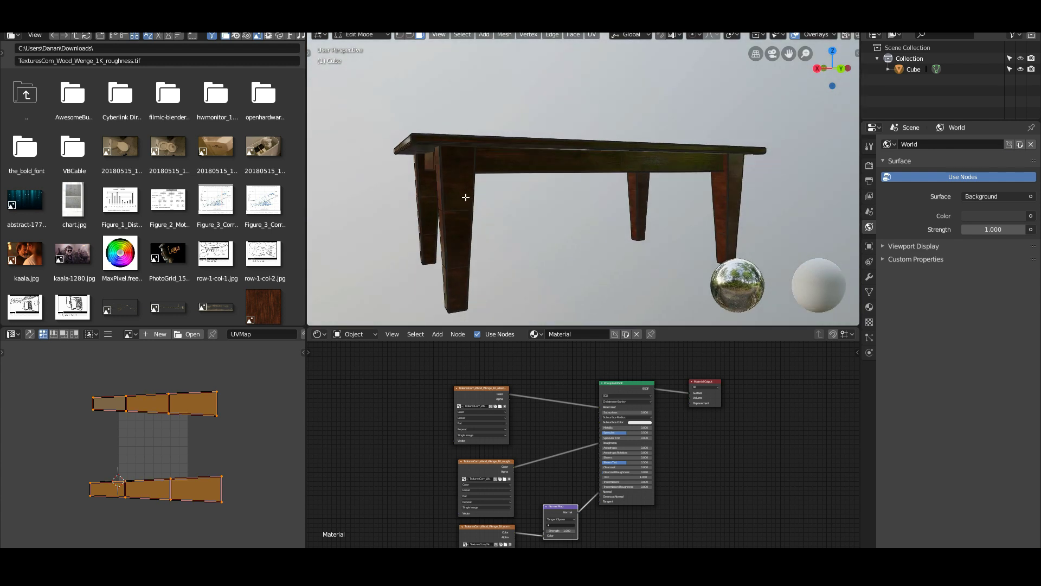
pyautogui.keyDown('shift'); pyautogui.click(464, 195); pyautogui.keyUp('shift')
pyautogui.keyDown('shift'); pyautogui.click(460, 239); pyautogui.keyUp('shift')
pyautogui.keyDown('shift'); pyautogui.click(458, 287); pyautogui.keyUp('shift')
pyautogui.keyDown('shift'); pyautogui.click(427, 181); pyautogui.keyUp('shift')
pyautogui.keyDown('shift'); pyautogui.click(428, 217); pyautogui.keyUp('shift')
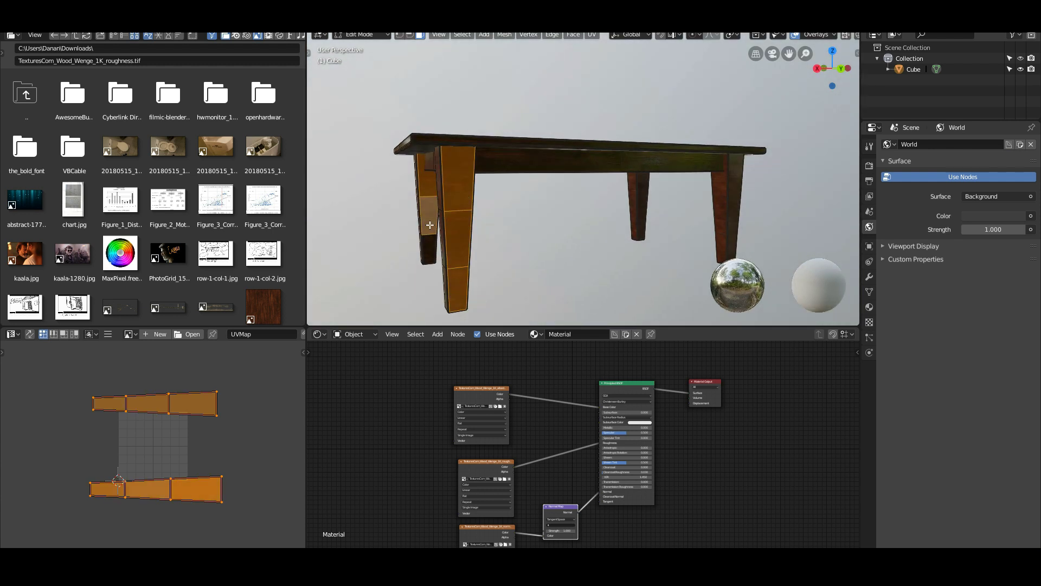
pyautogui.keyDown('shift'); pyautogui.click(430, 250); pyautogui.keyUp('shift')
pyautogui.keyDown('shift'); pyautogui.click(735, 174); pyautogui.keyUp('shift')
pyautogui.keyDown('shift'); pyautogui.click(736, 207); pyautogui.keyUp('shift')
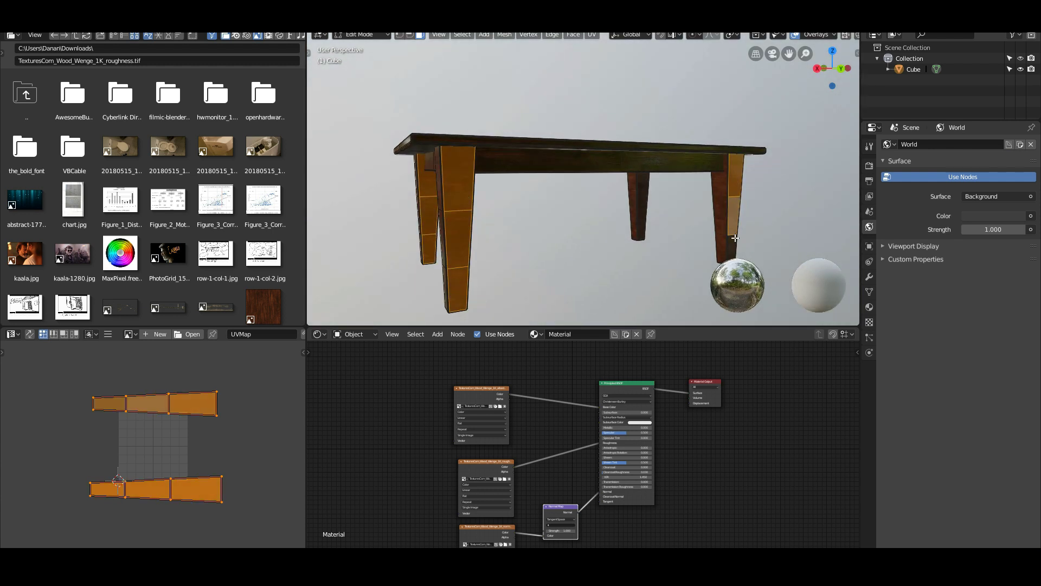
pyautogui.keyDown('shift'); pyautogui.click(734, 242); pyautogui.keyUp('shift')
pyautogui.keyDown('shift'); pyautogui.click(644, 184); pyautogui.keyUp('shift')
pyautogui.keyDown('shift'); pyautogui.click(646, 201); pyautogui.keyUp('shift')
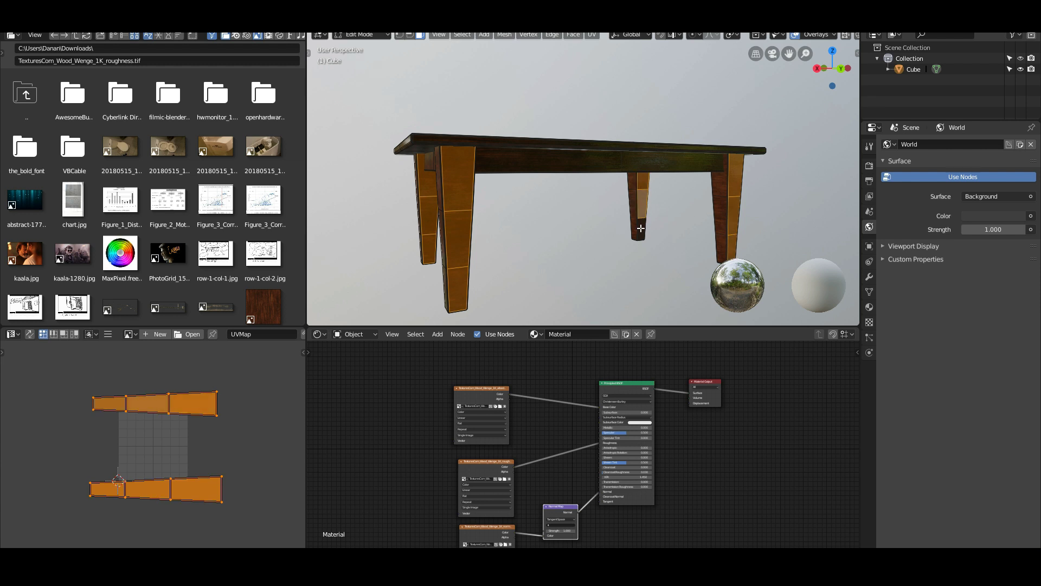
pyautogui.keyDown('shift'); pyautogui.click(641, 228); pyautogui.keyUp('shift')
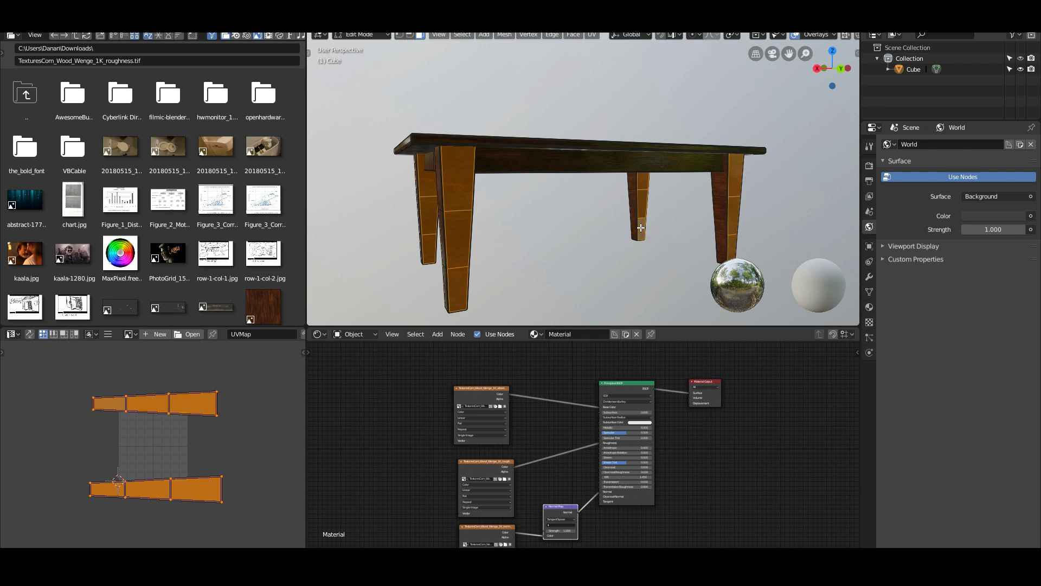
# Step: Rotate the UVs of the selected leg faces by -90 degrees and return to Object Mode
pyautogui.moveTo(610, 230); pyautogui.dragTo(743, 223, button='middle')
pyautogui.press('KP_1')
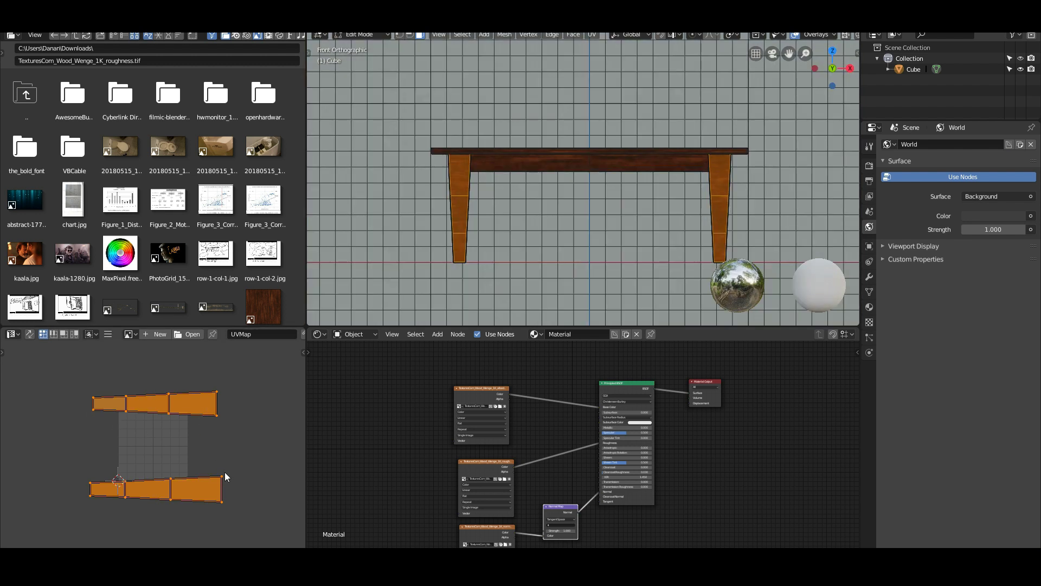
pyautogui.write('r90')
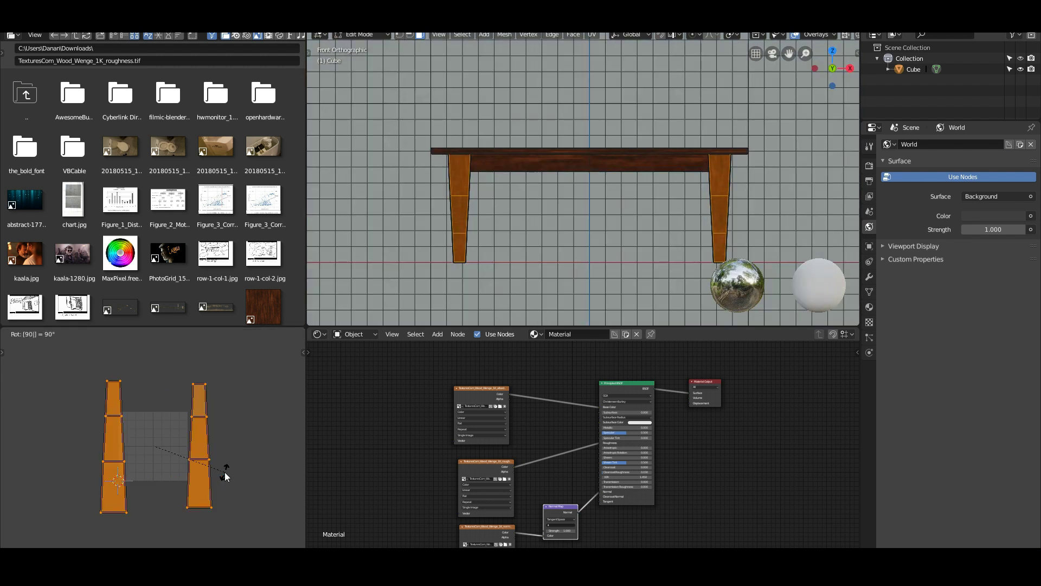
pyautogui.write('-')
pyautogui.press('Return')
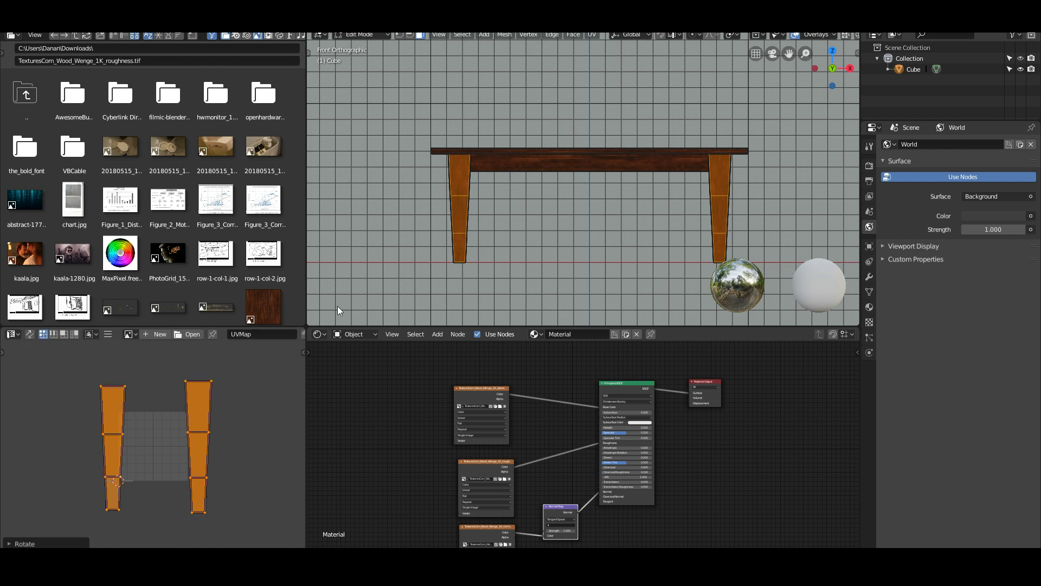
pyautogui.scroll(1, 504, 181)
pyautogui.press('Tab')
pyautogui.scroll(1, 502, 183)
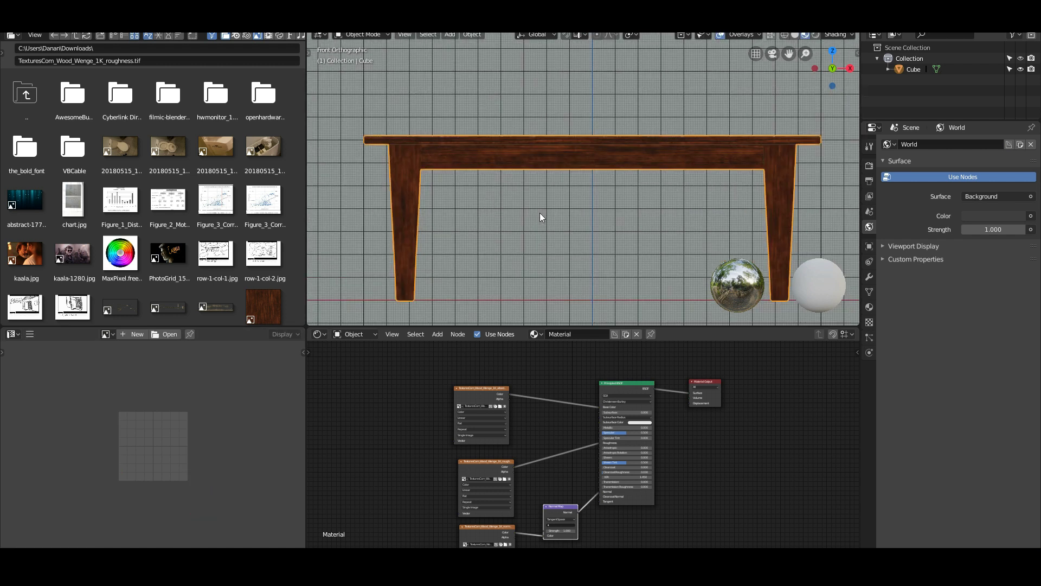
# Step: Enter Edit Mode and select the three inner side faces of one front leg
pyautogui.moveTo(559, 213); pyautogui.dragTo(463, 212, button='middle')
pyautogui.press('Tab')
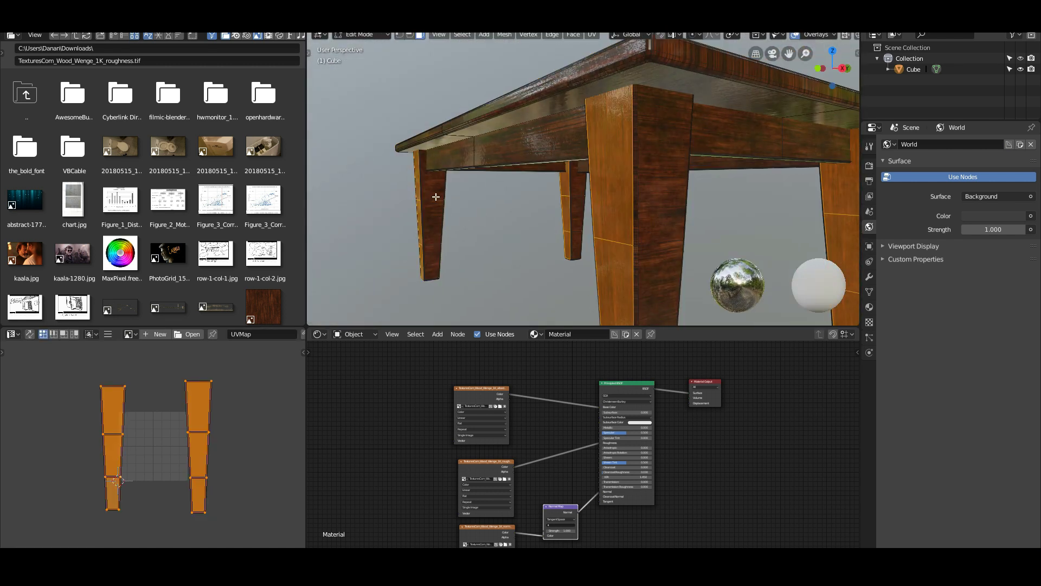
pyautogui.click(435, 194)
pyautogui.keyDown('shift'); pyautogui.click(429, 218); pyautogui.keyUp('shift')
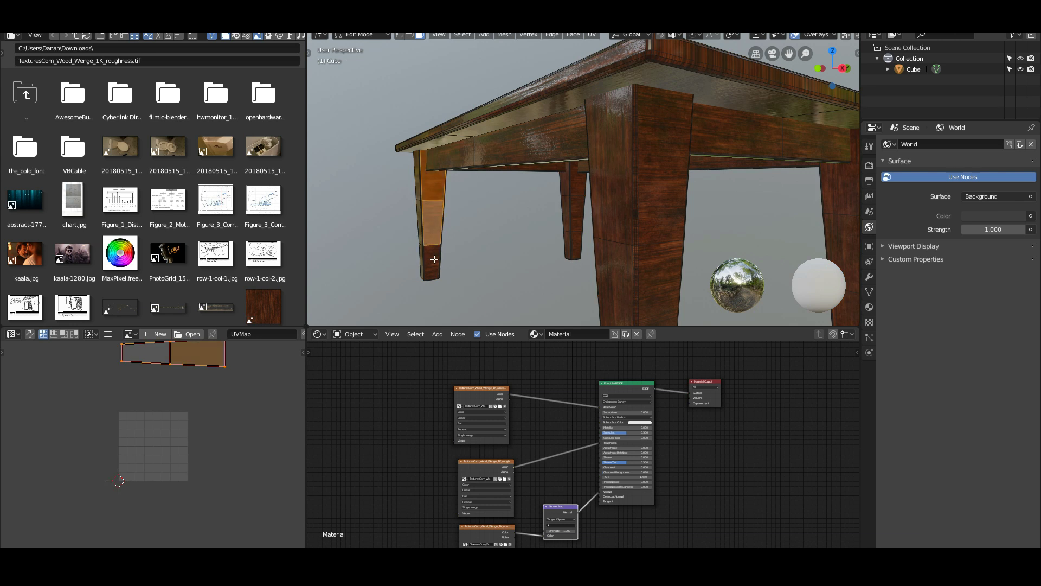
pyautogui.keyDown('shift'); pyautogui.click(434, 258); pyautogui.keyUp('shift')
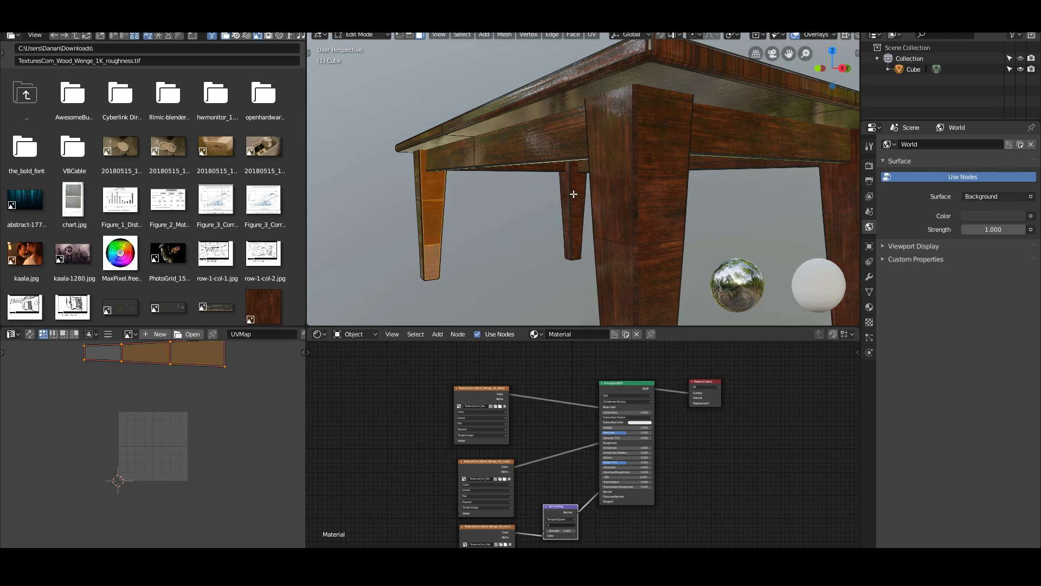
pyautogui.moveTo(613, 183); pyautogui.dragTo(524, 184, button='middle')
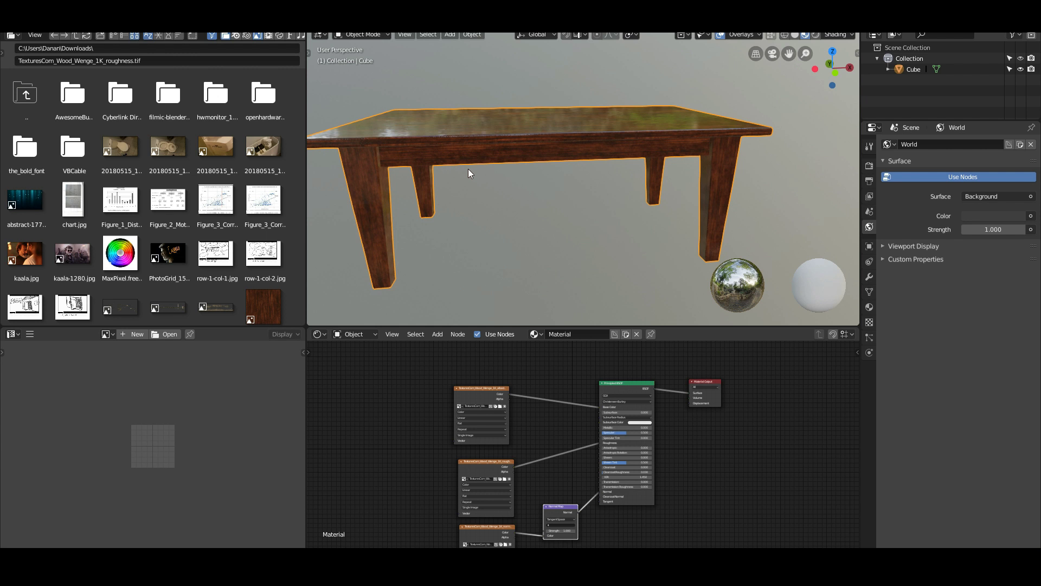
# Step: Switch to the large 3D viewport workspace in Object Mode and display the finished table with material preview shading
pyautogui.moveTo(383, 85); pyautogui.dragTo(404, 115, button='middle')
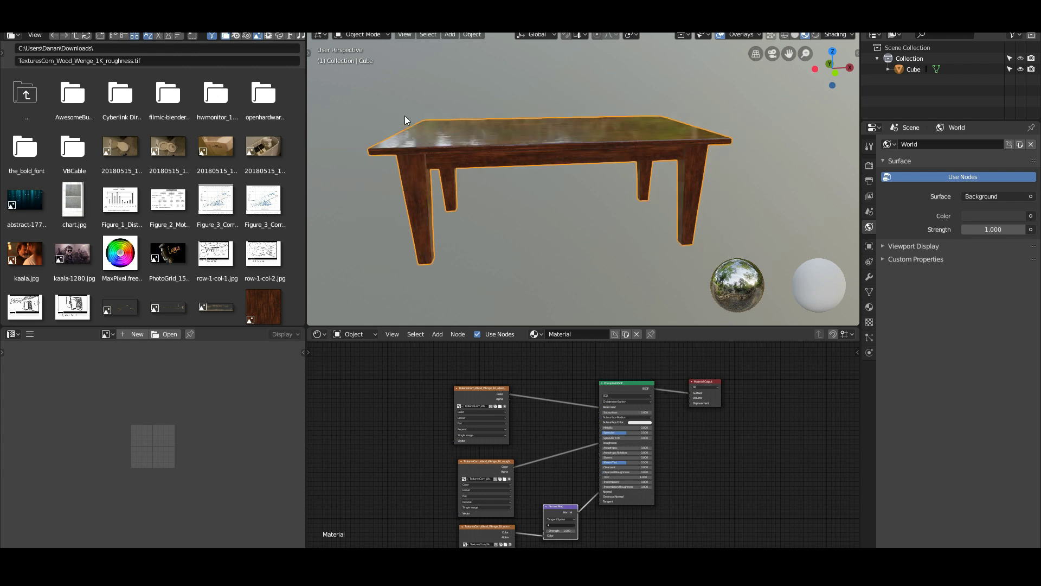
pyautogui.click(25, 24)
pyautogui.click(41, 103)
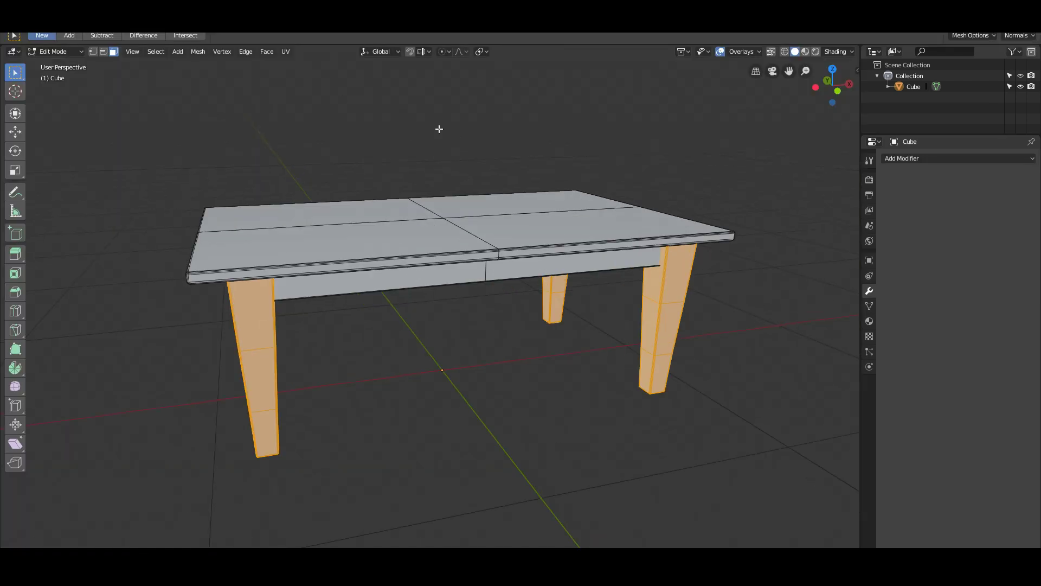
pyautogui.press('Tab')
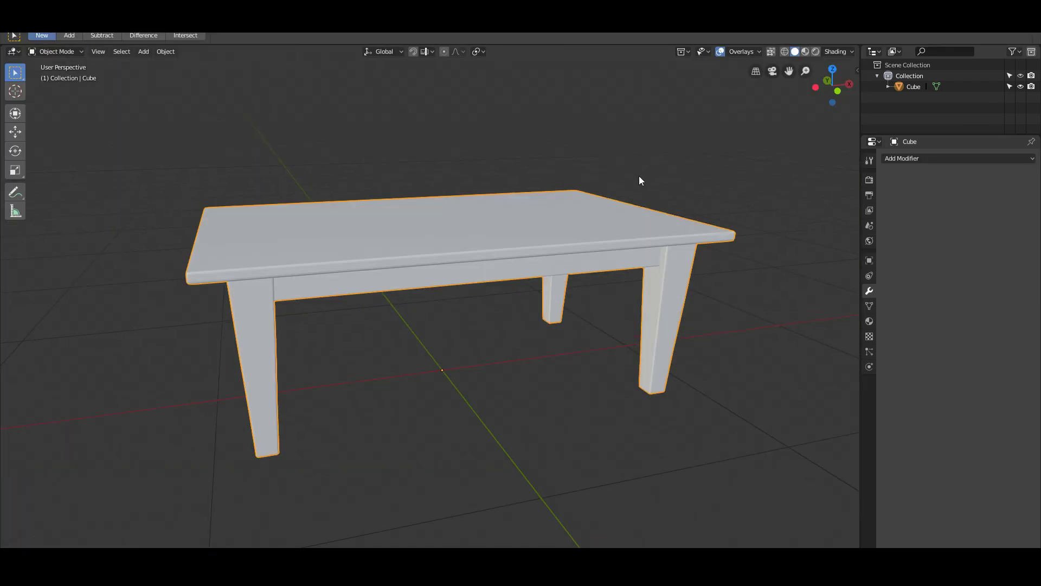
pyautogui.scroll(2, 639, 178)
pyautogui.click(830, 51)
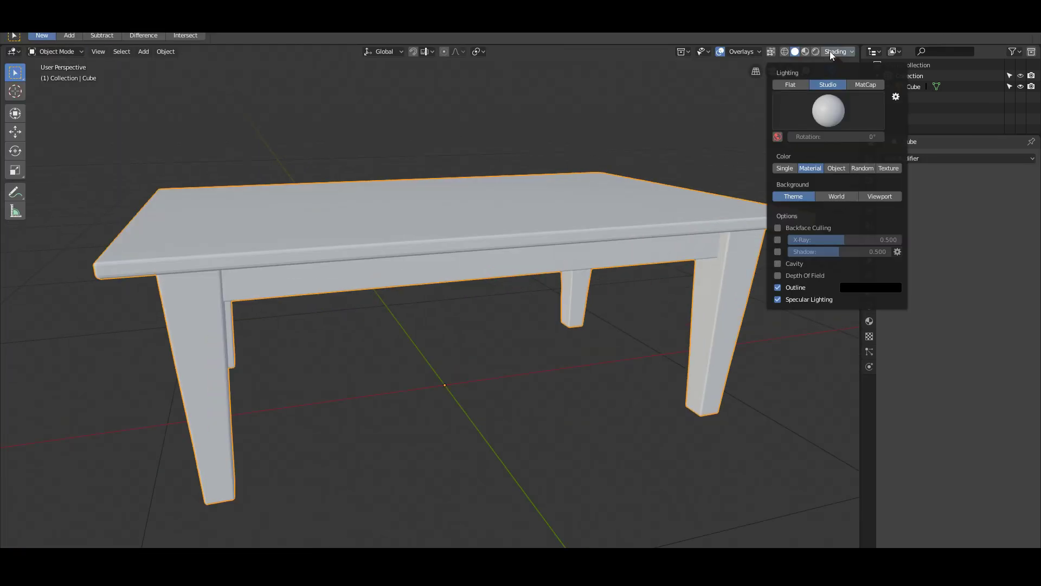
pyautogui.click(830, 51)
pyautogui.click(806, 52)
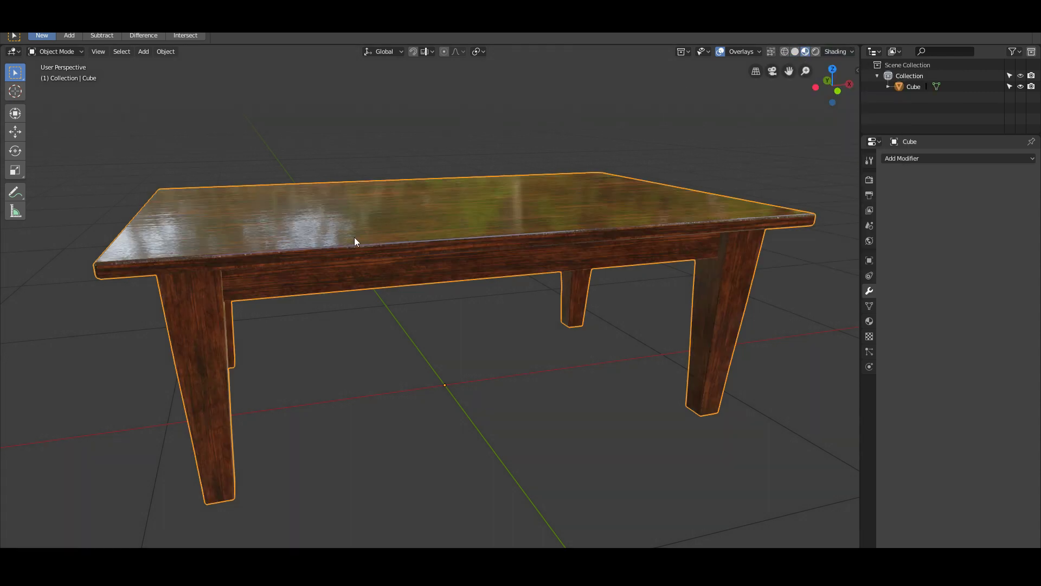
pyautogui.moveTo(355, 241); pyautogui.dragTo(574, 328, button='middle')
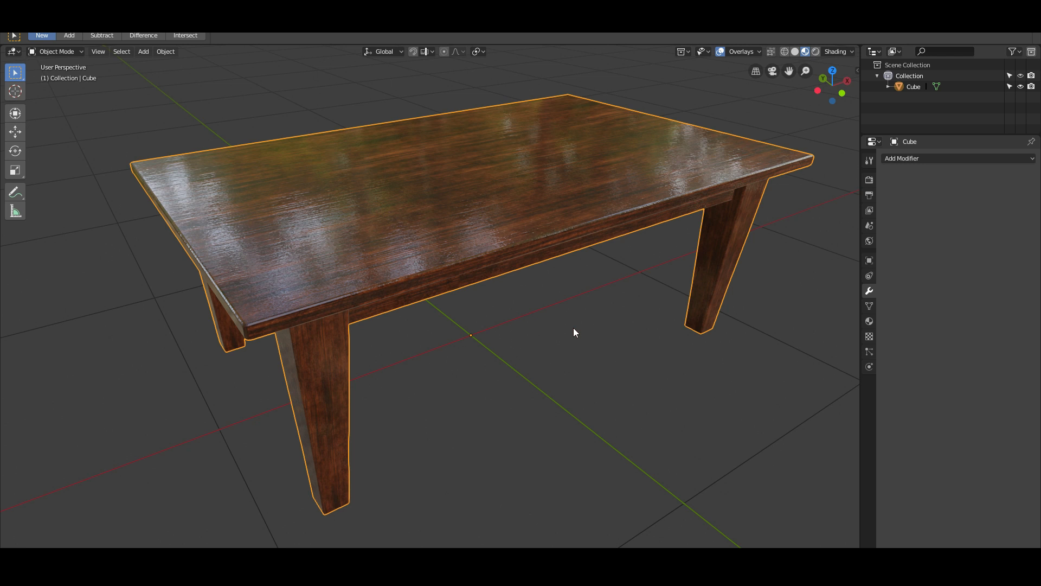
pyautogui.moveTo(574, 330); pyautogui.dragTo(574, 341, button='middle')
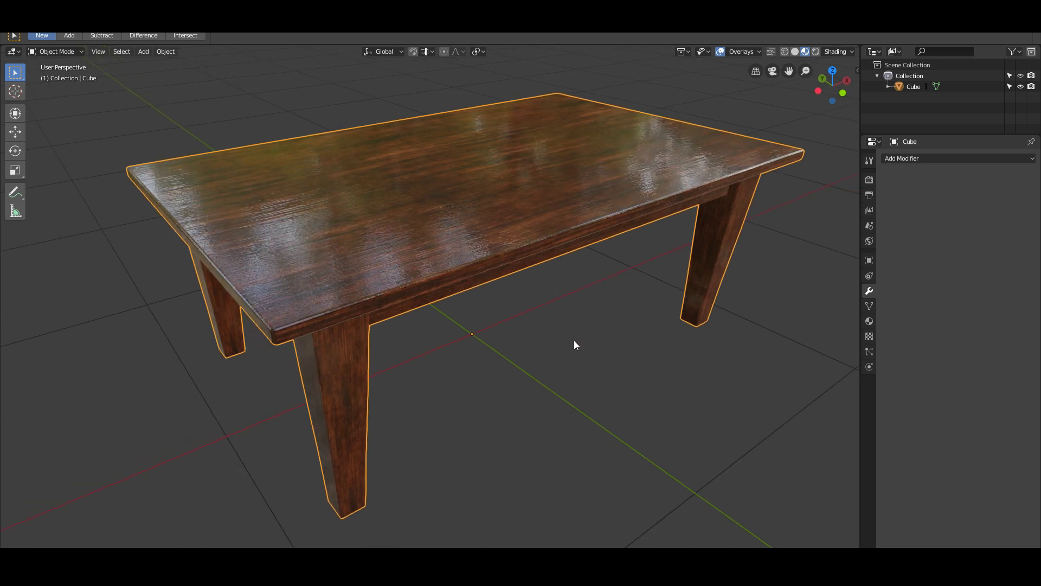